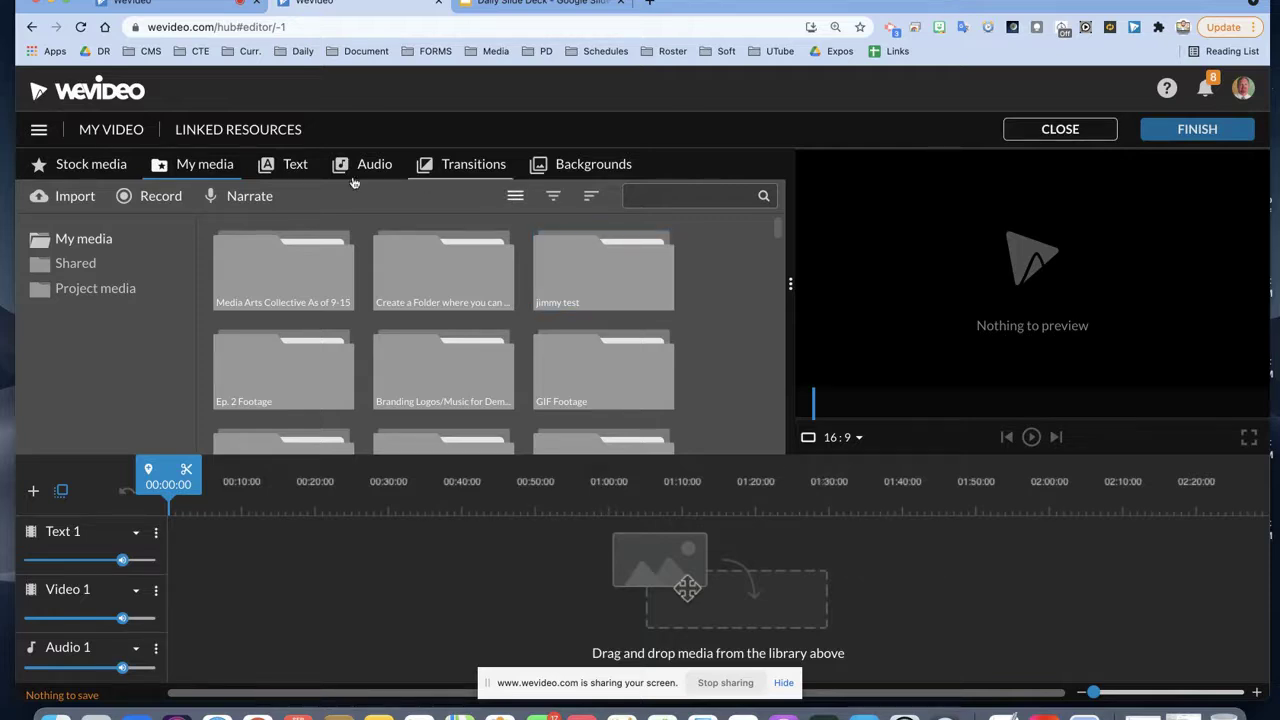
Step: Add the Snippet - Quote motion title at the start of the Text 1 track and open its first text line for editing
left_click(296, 166)
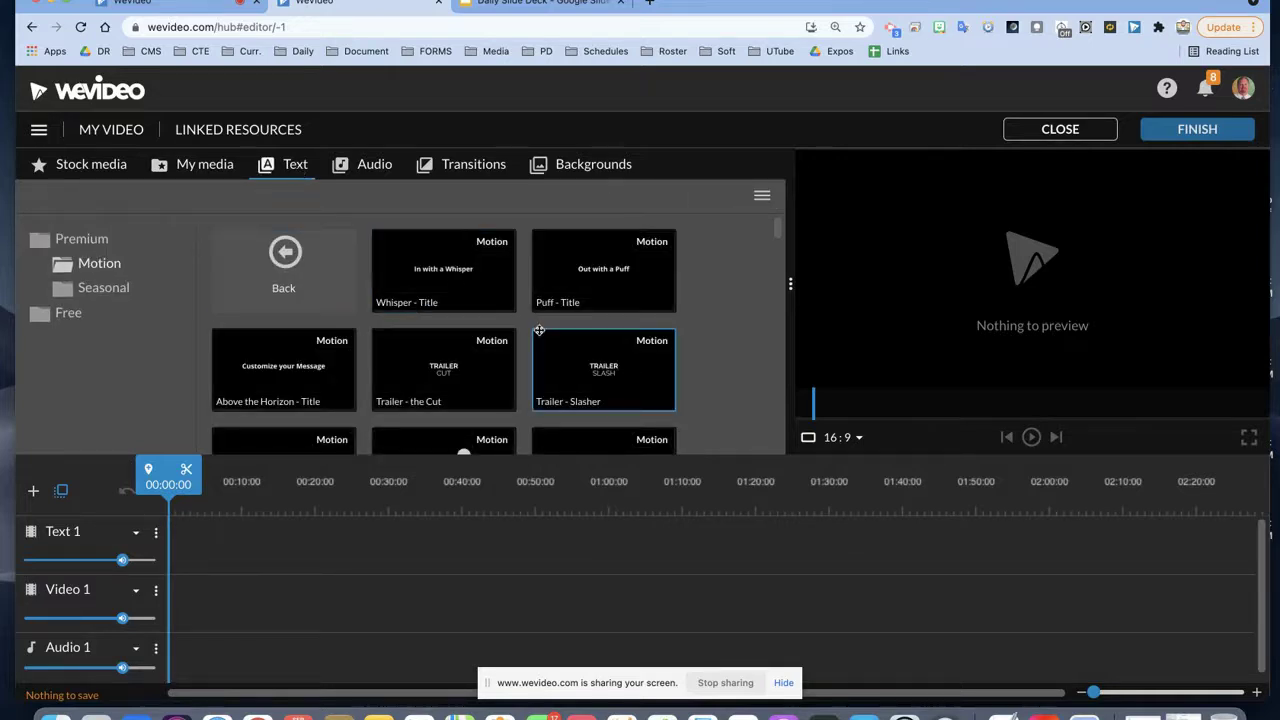
scroll(537, 330, "down", 5)
scroll(538, 330, "down", 1)
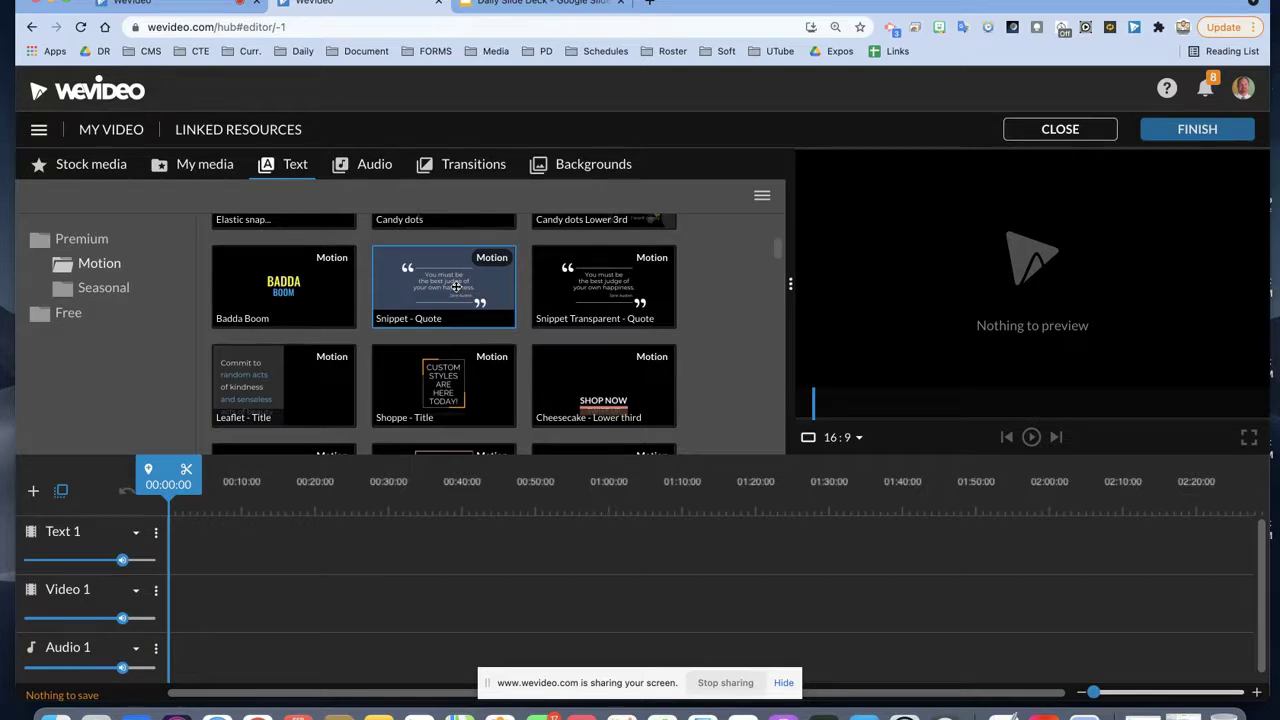
left_click_drag(455, 287, 200, 553)
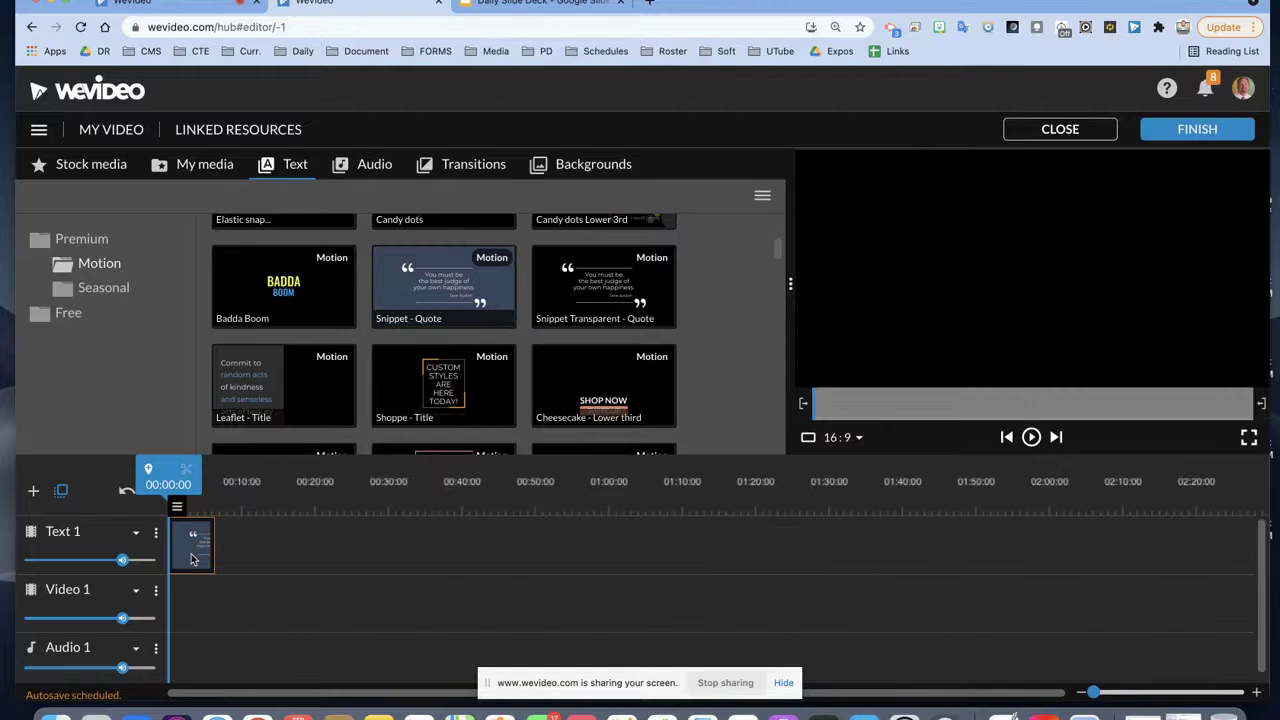
mouse_move(180, 512)
left_click(183, 483)
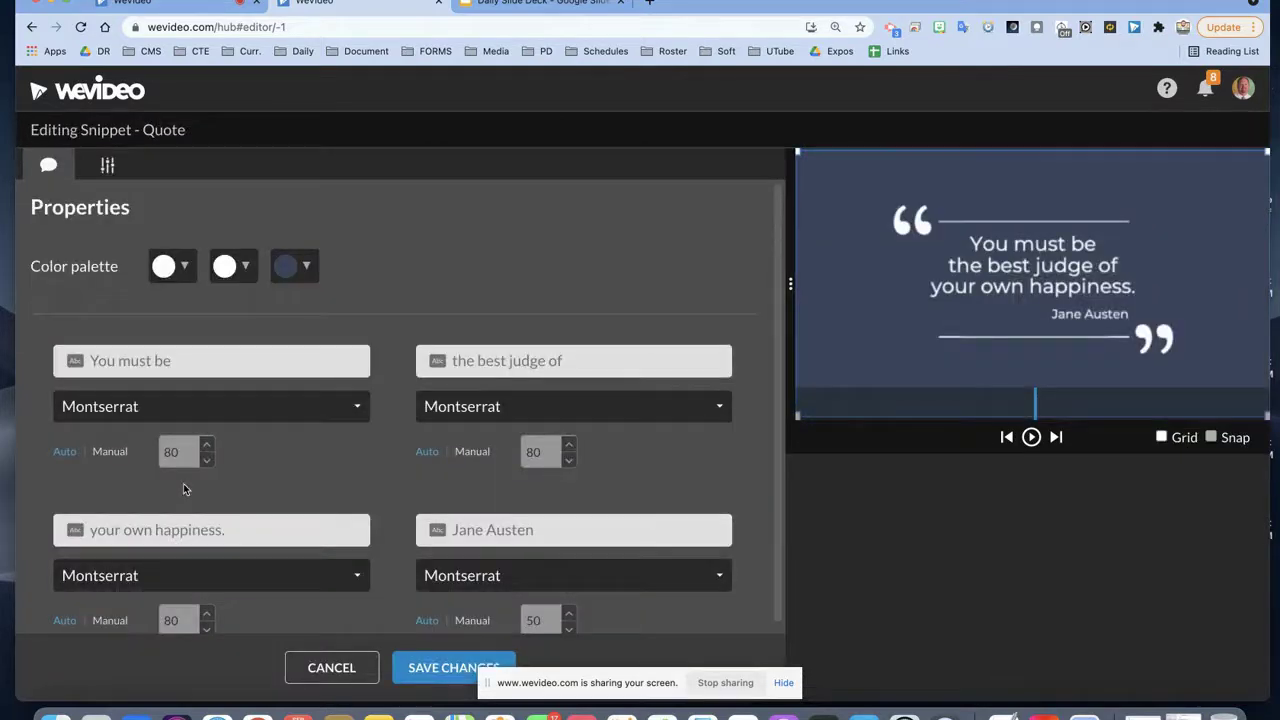
left_click(259, 361)
Step: Search Google in a new browser tab for Bill Walsh quotes
left_click(649, 2)
left_click(584, 294)
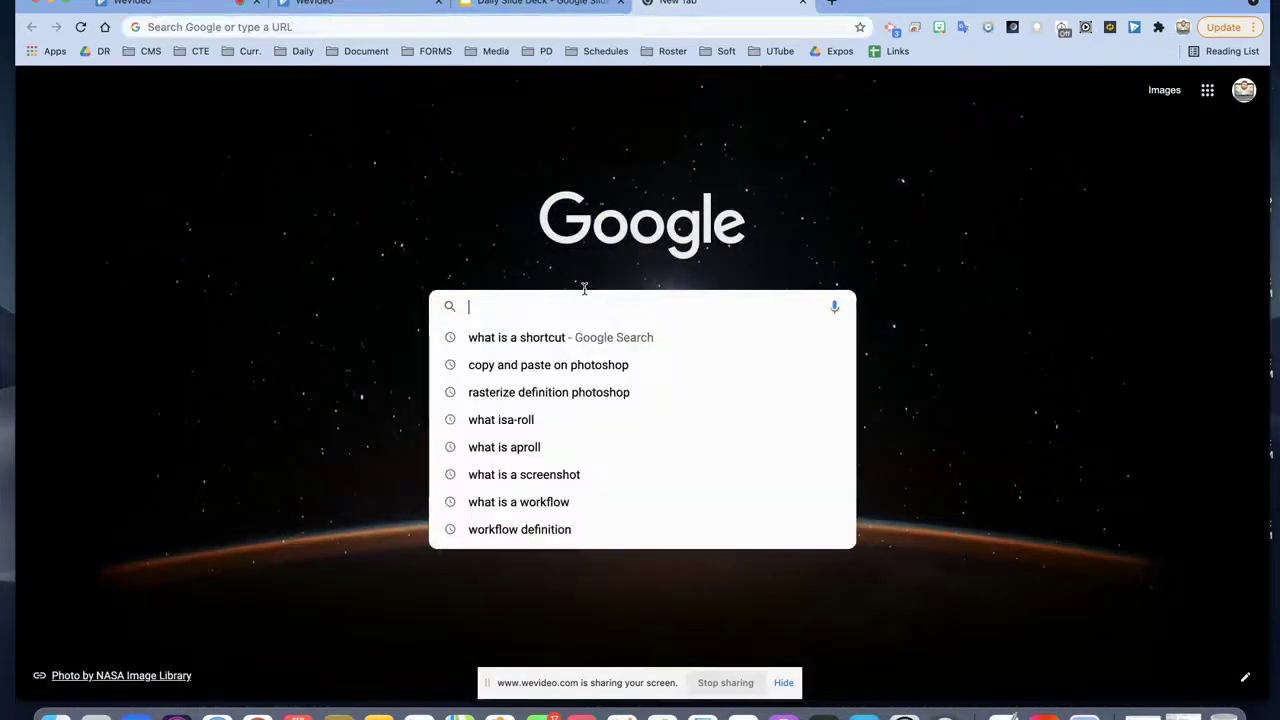
type("Bill W")
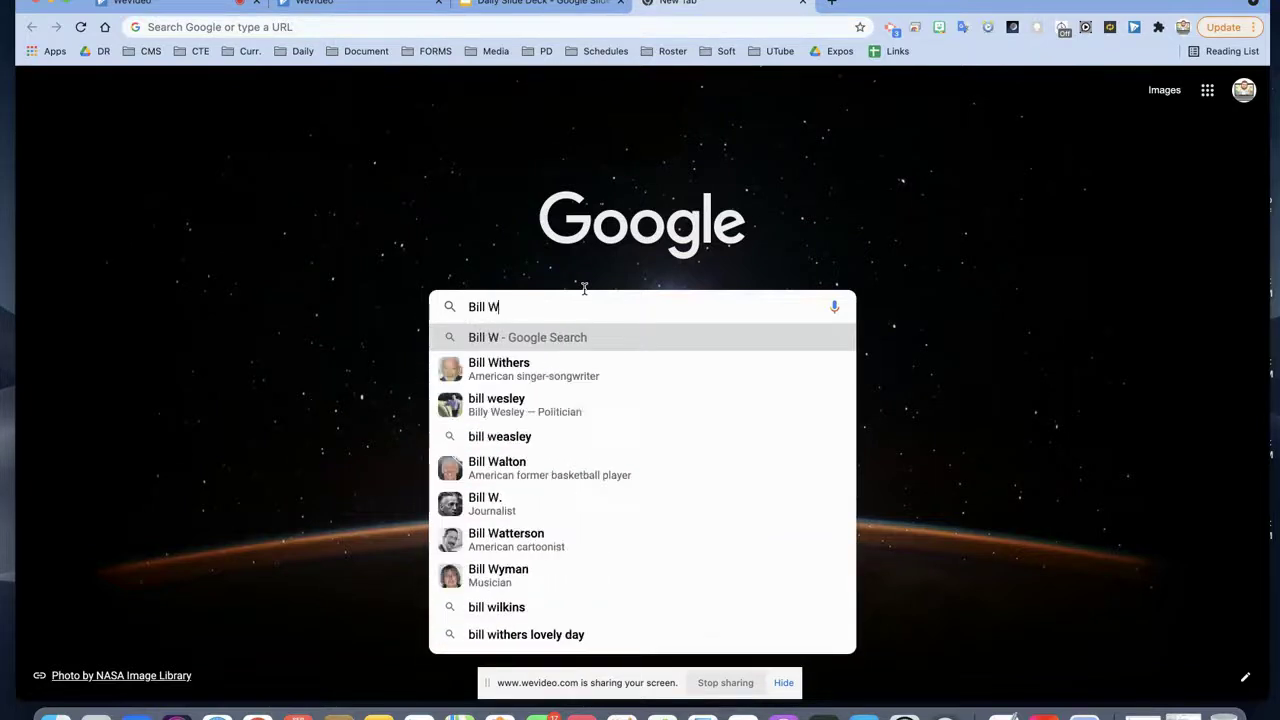
type("alsh auo")
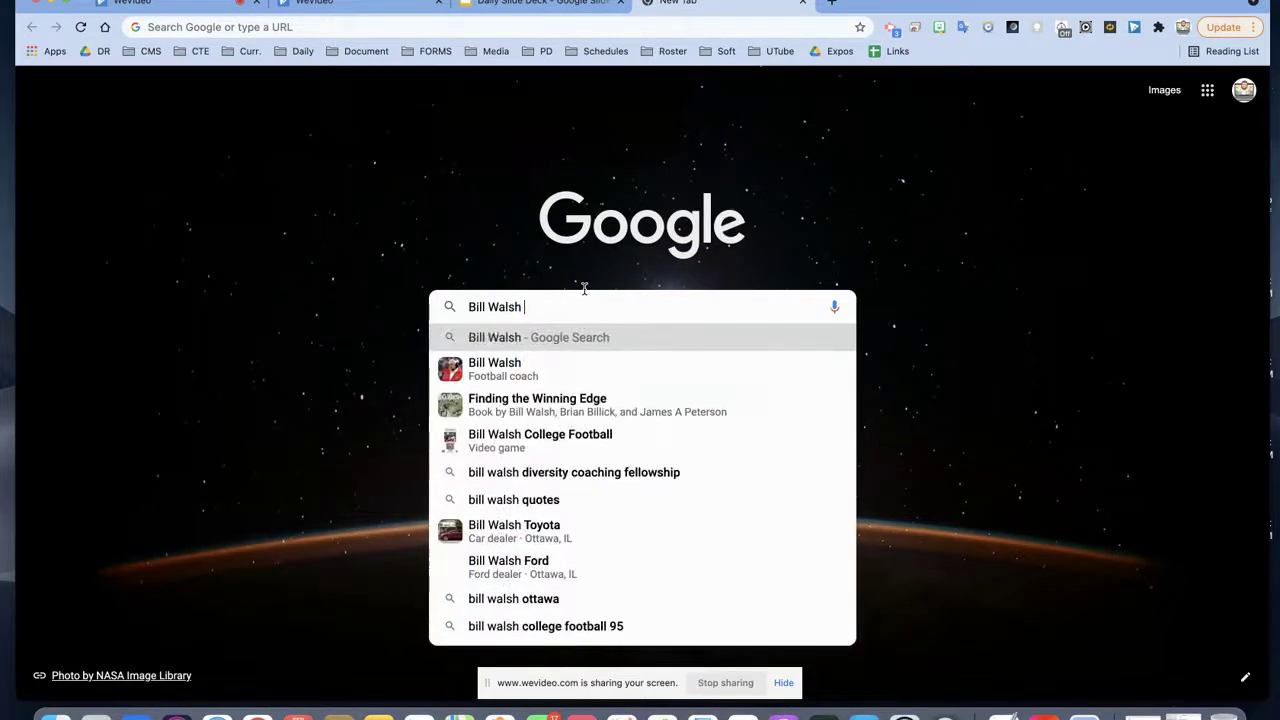
key("BackSpace")
key("BackSpace")
key("BackSpace")
type("u")
key("BackSpace")
type("u")
key("BackSpace")
type("q")
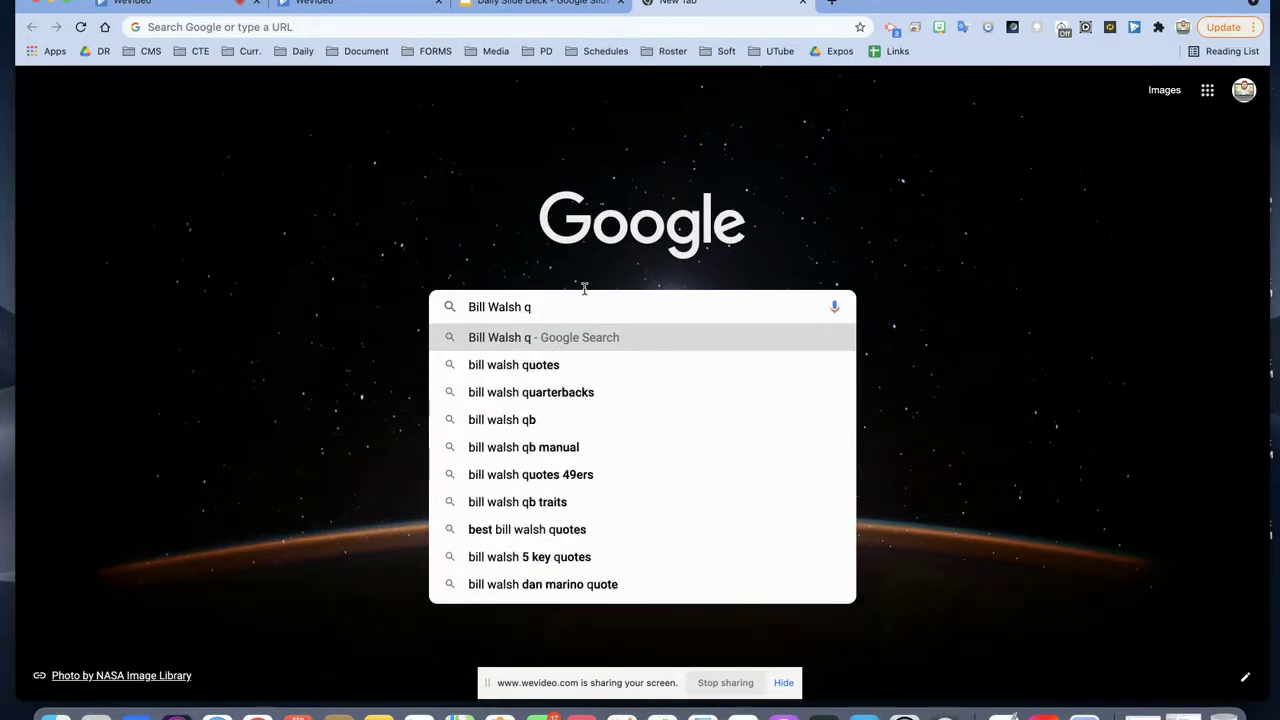
type("uote")
key("Return")
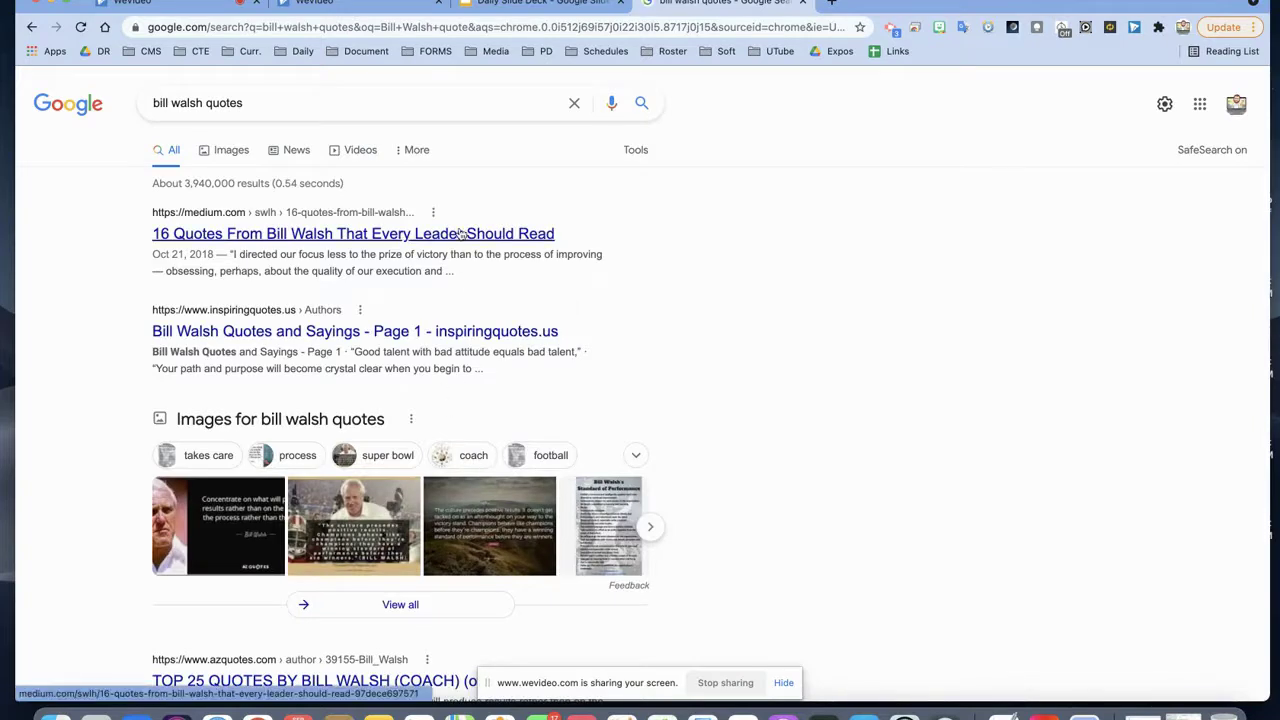
Step: Copy the quote “Good talent with bad attitude equals bad talent,” from the inspiringquotes.us page into the title's first text line
left_click(406, 330)
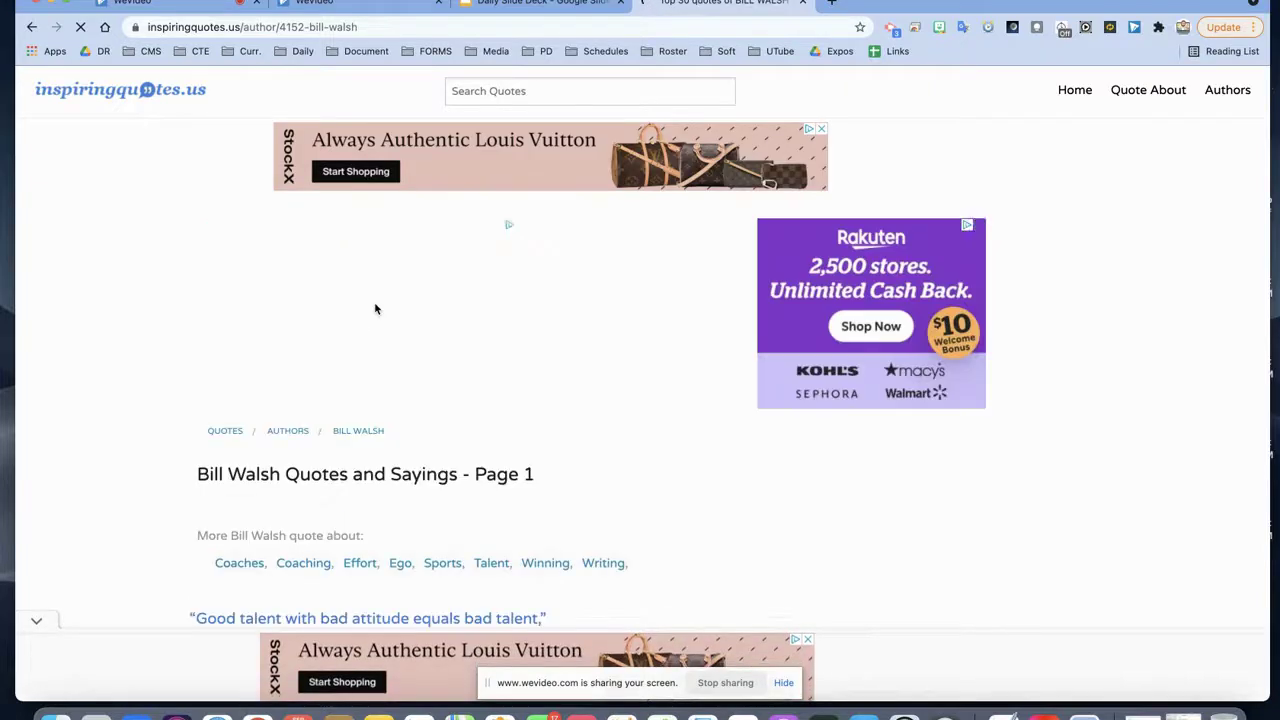
scroll(480, 411, "down", 3)
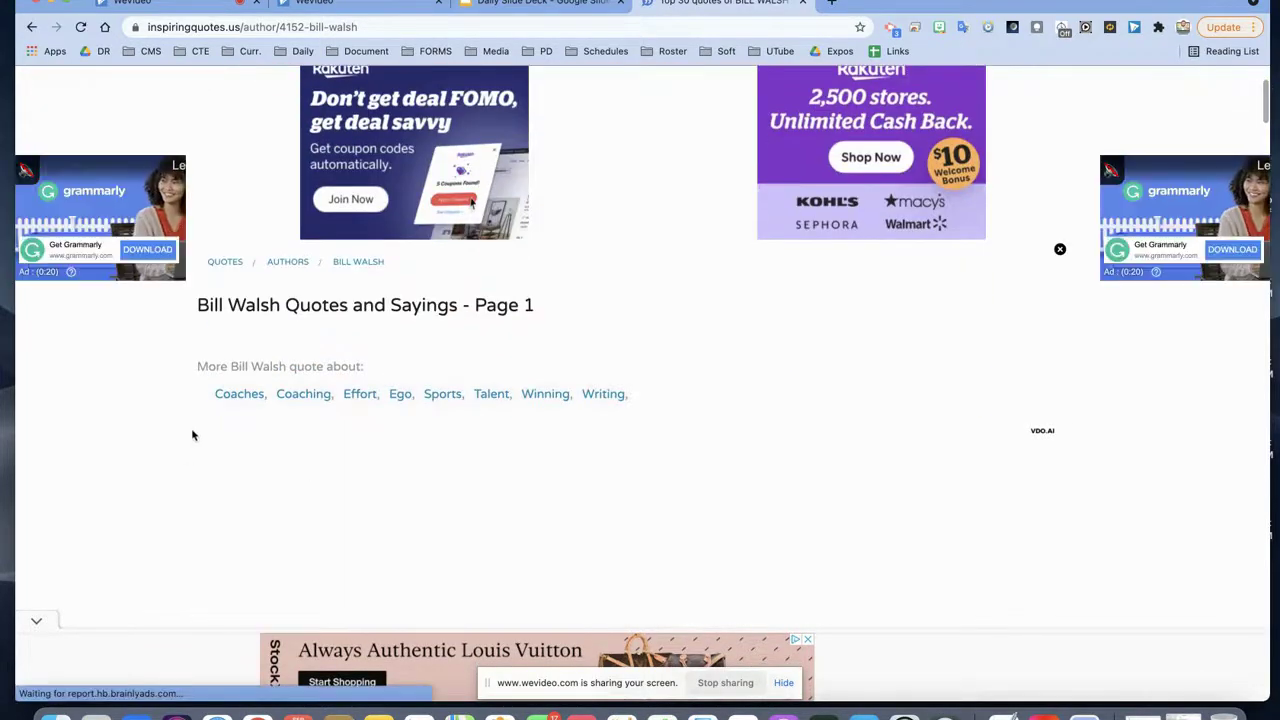
scroll(403, 455, "down", 6)
left_click_drag(178, 337, 592, 334)
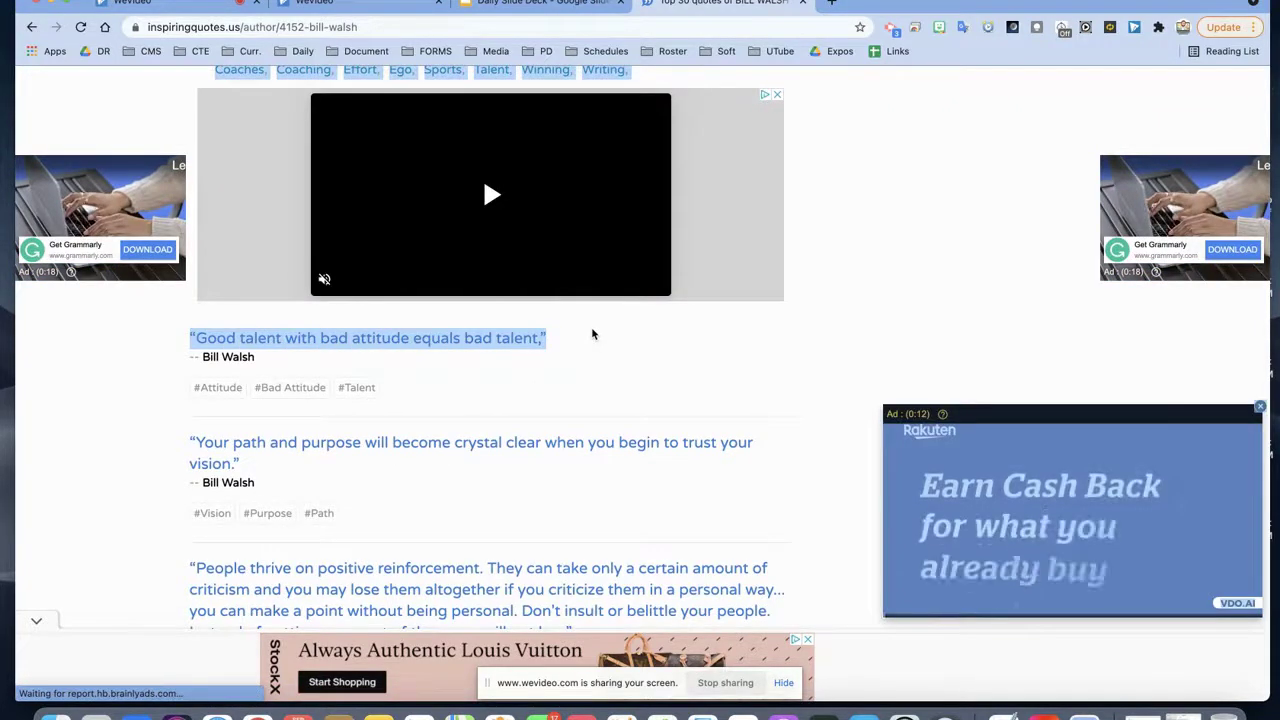
left_click(330, 5)
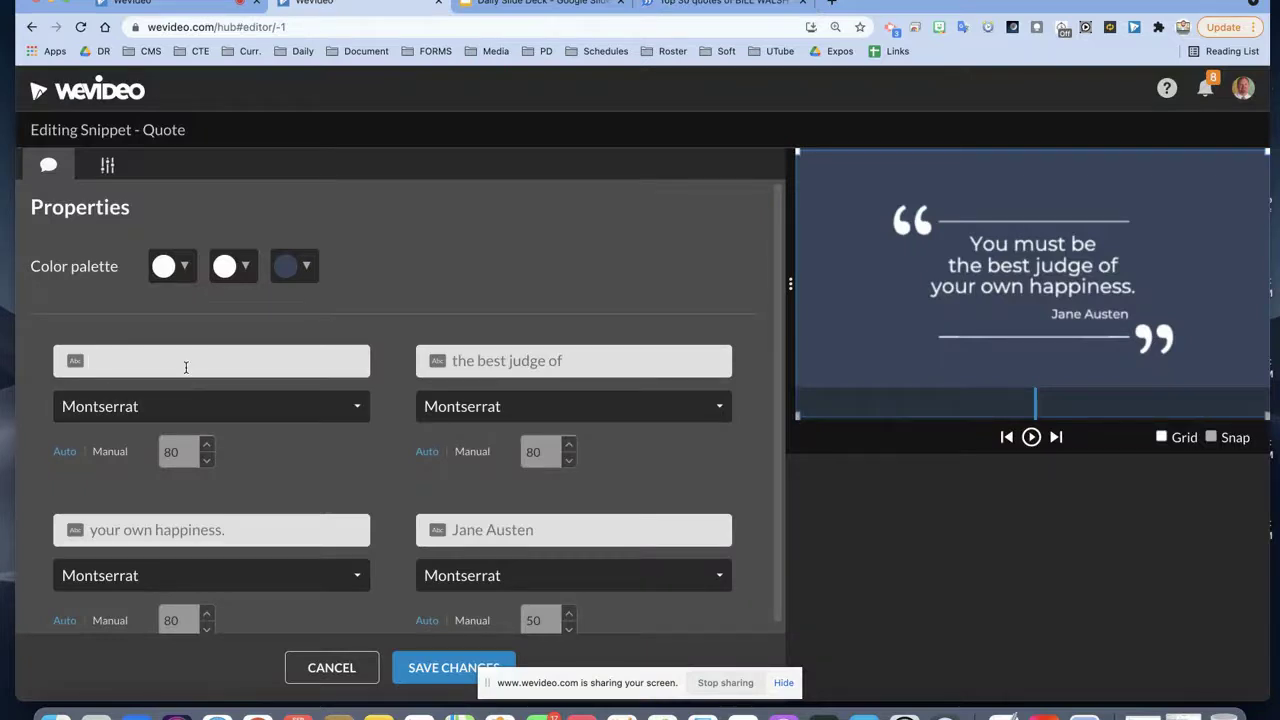
key("super+v")
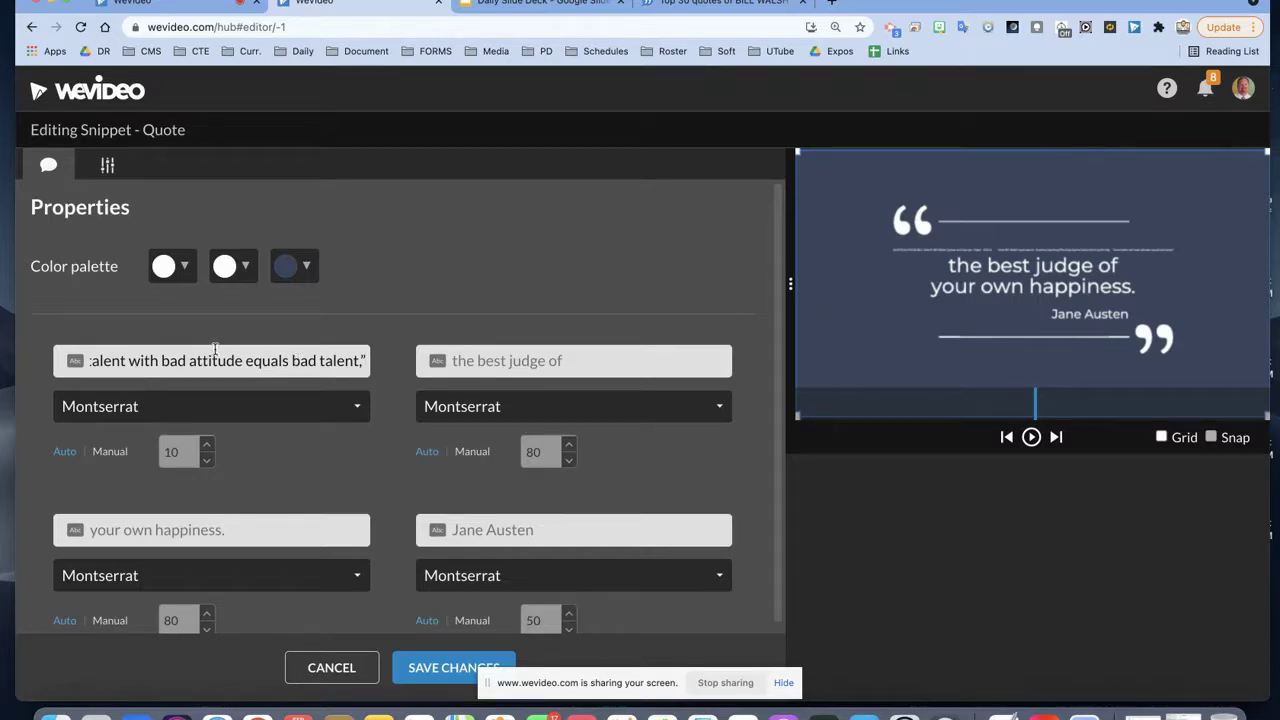
Step: Move the words "equals bad talent,”" from the title's first text line to the third line, replacing "your own happiness."
left_click_drag(247, 362, 376, 369)
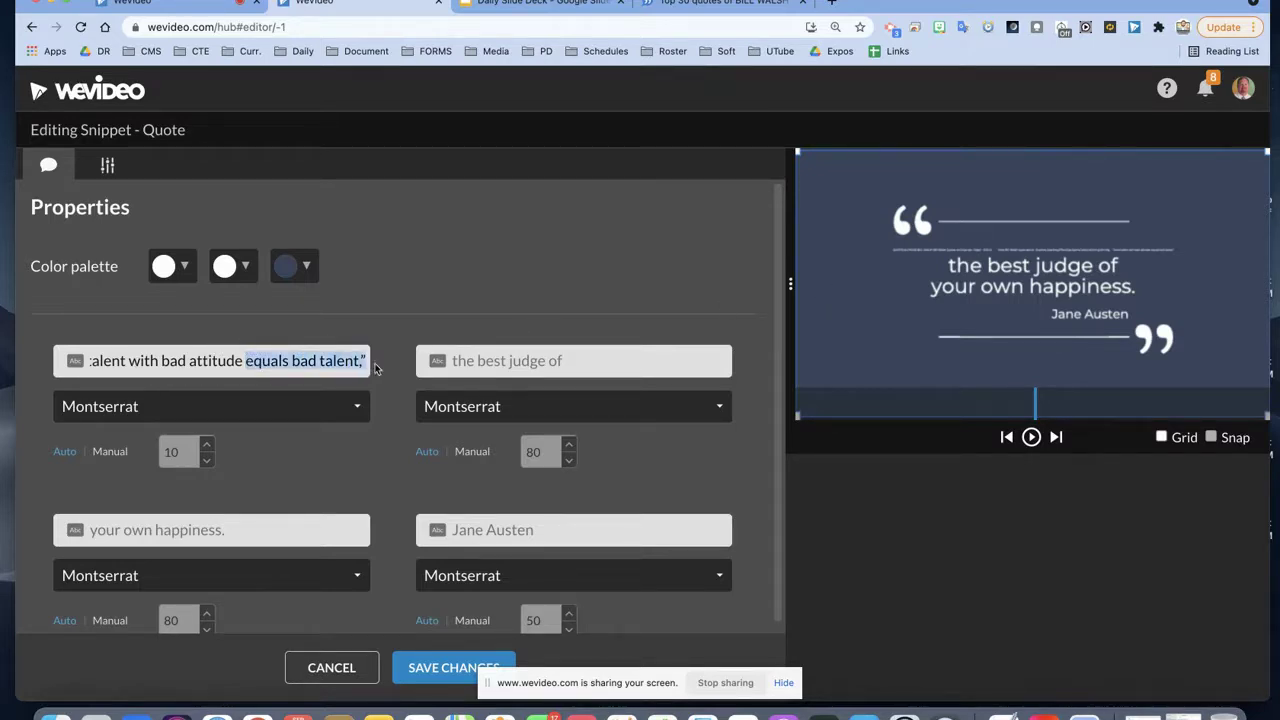
key("ctrl+x")
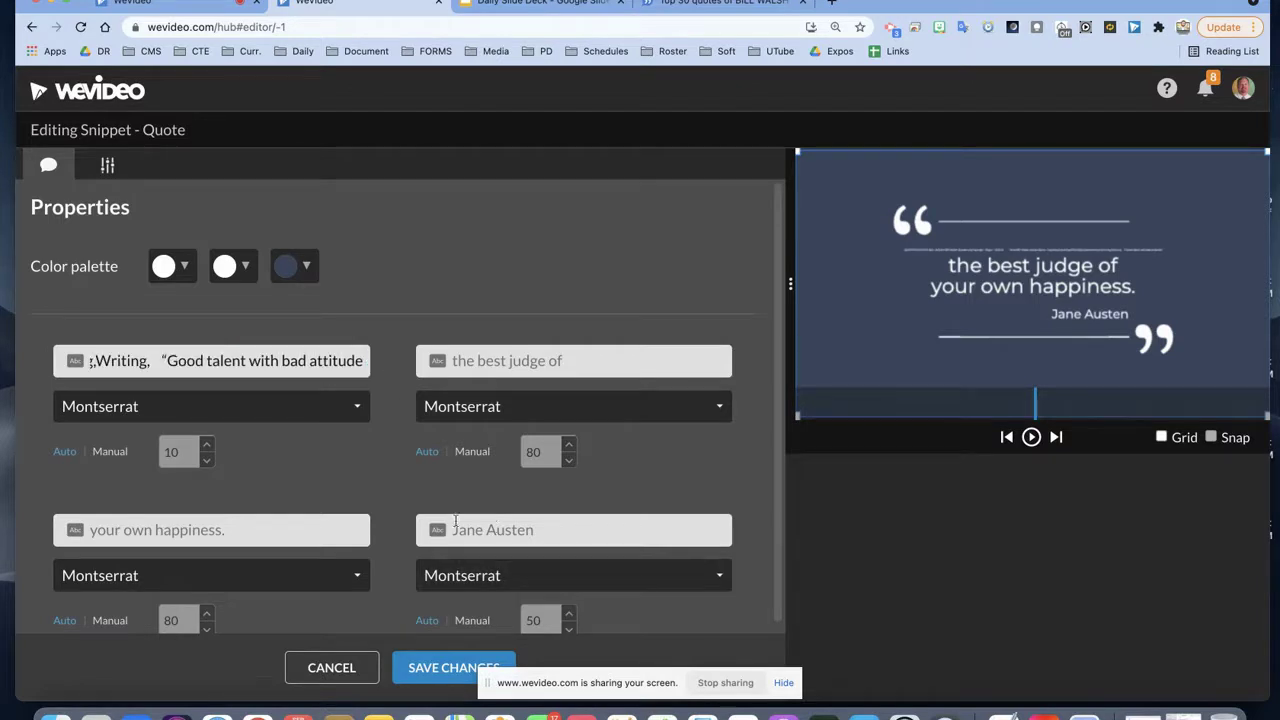
left_click(343, 526)
key("ctrl+v")
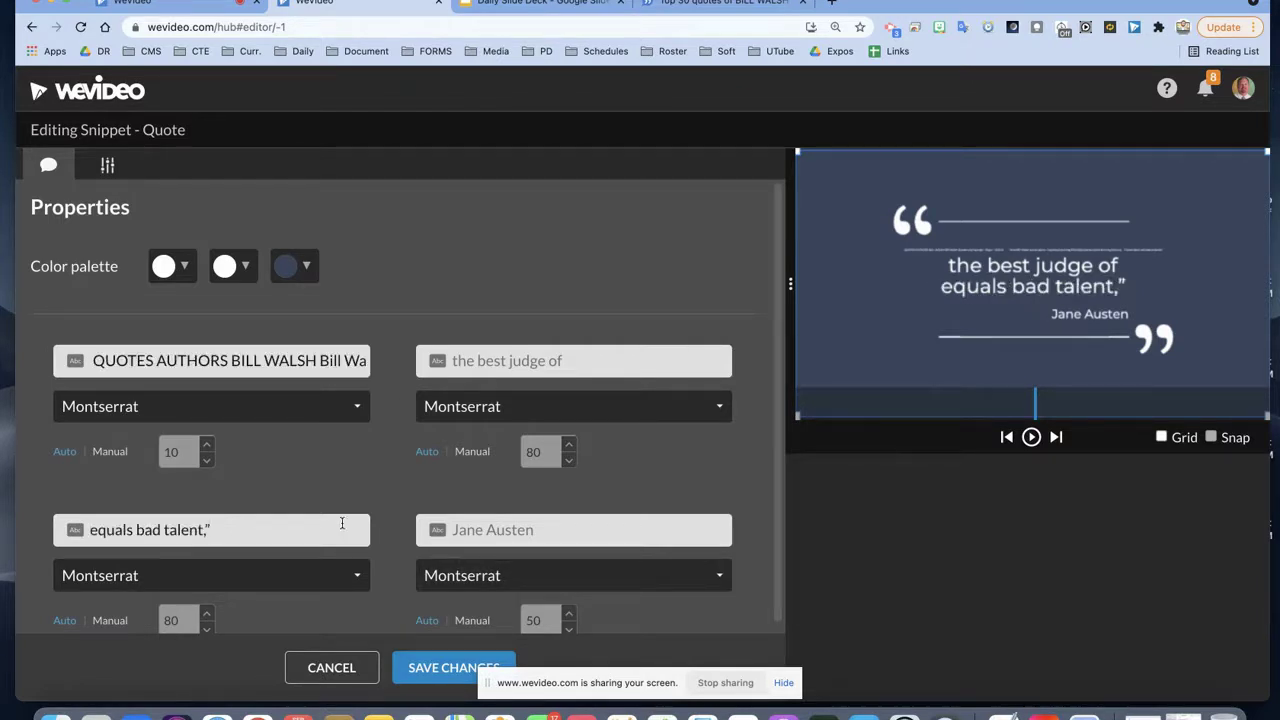
Step: Delete the stray web page text ahead of “Good talent with bad attitude in the title's first text line
left_click(265, 360)
key("Right")
key("Right")
key("Right")
key("Right")
key("Right")
key("Right")
key("Right")
key("Right")
key("Right")
key("Right")
key("Right")
key("BackSpace")
key("BackSpace")
key("BackSpace")
key("BackSpace")
key("BackSpace")
key("BackSpace")
key("BackSpace")
key("BackSpace")
key("BackSpace")
key("BackSpace")
key("BackSpace")
key("BackSpace")
key("BackSpace")
key("BackSpace")
key("BackSpace")
key("BackSpace")
key("BackSpace")
key("BackSpace")
key("BackSpace")
key("BackSpace")
key("BackSpace")
key("BackSpace")
key("BackSpace")
key("BackSpace")
key("BackSpace")
key("BackSpace")
key("shift+Right")
key("shift+Right")
key("shift+Right")
key("shift+Right")
key("shift+Right")
key("shift+Right")
key("shift+Right")
key("shift+Right")
key("shift+Right")
key("shift+Right")
key("shift+Right")
key("shift+Right")
key("shift+Right")
key("shift+Right")
key("shift+Right")
key("shift+Right")
key("shift+Right")
key("shift+Right")
key("shift+Right")
key("shift+Right")
key("shift+Right")
key("shift+Right")
key("shift+Right")
key("shift+Right")
key("shift+Right")
key("shift+Right")
key("shift+Right")
key("shift+Right")
key("BackSpace")
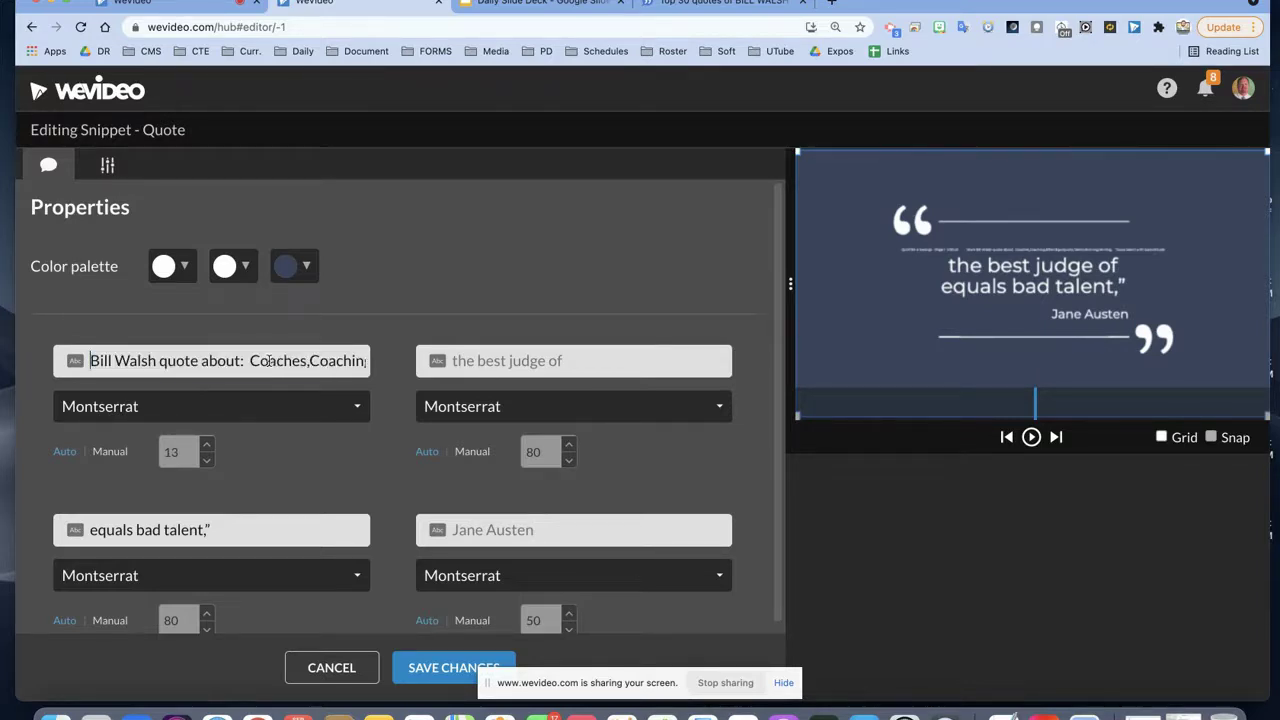
left_click_drag(322, 362, 2, 365)
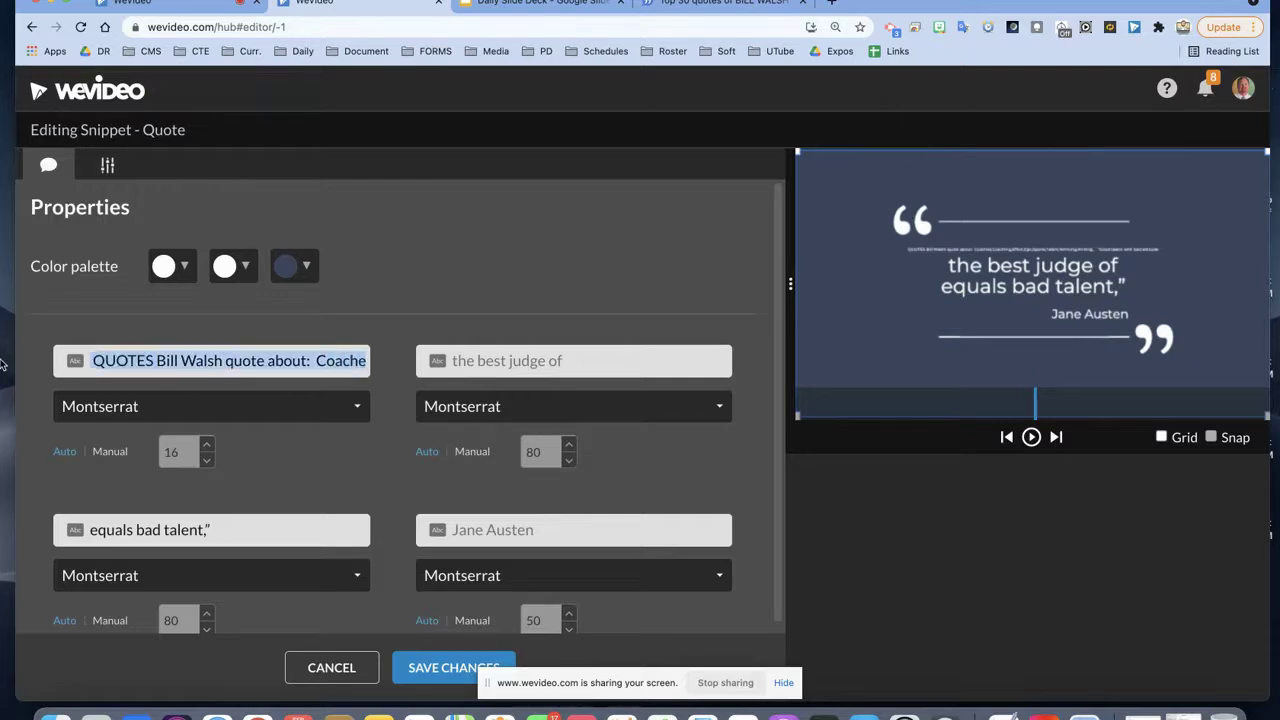
key("BackSpace")
left_click_drag(322, 360, 20, 361)
key("BackSpace")
left_click_drag(192, 360, 45, 365)
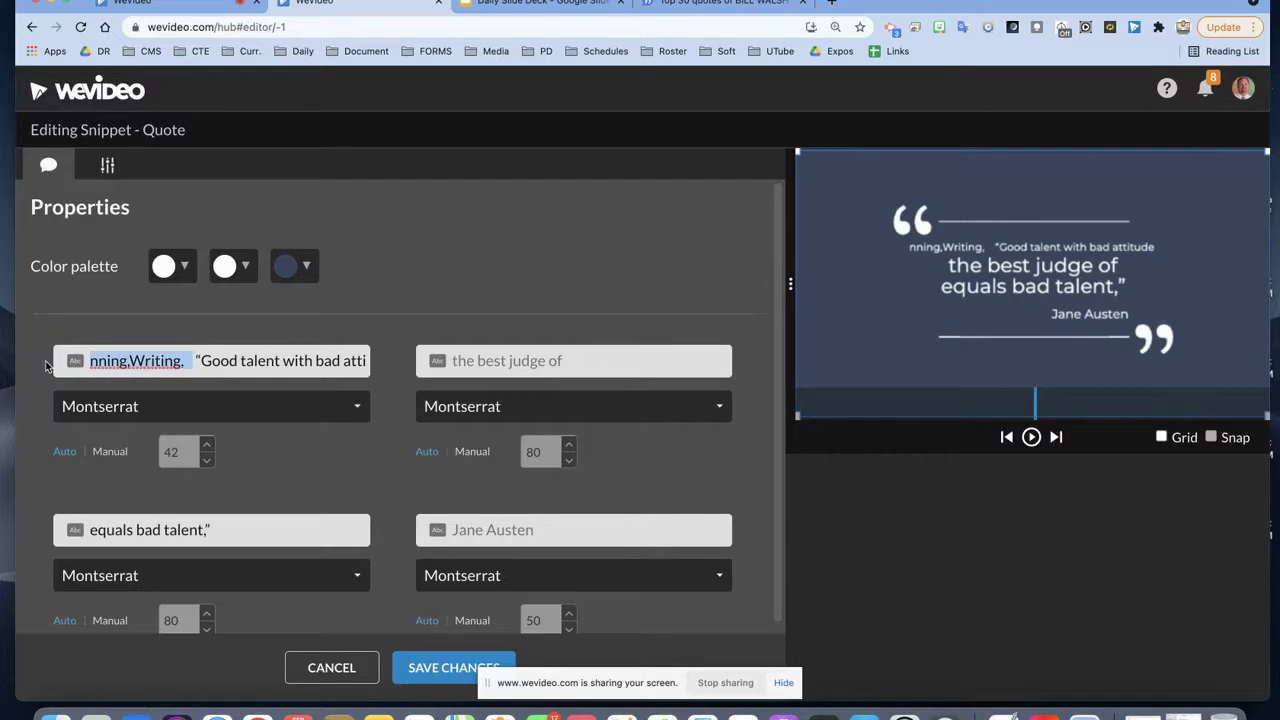
key("BackSpace")
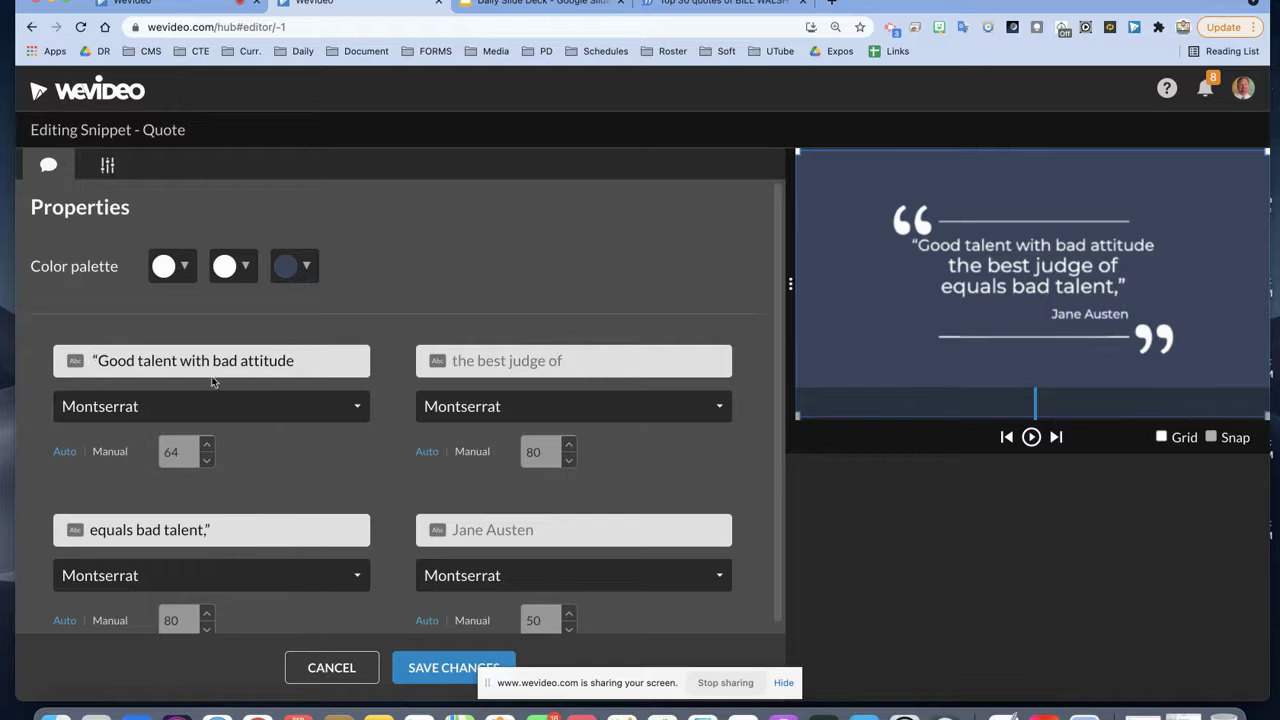
Step: Move the words "bad attitude" from the title's first text line to the second line
left_click_drag(212, 360, 307, 363)
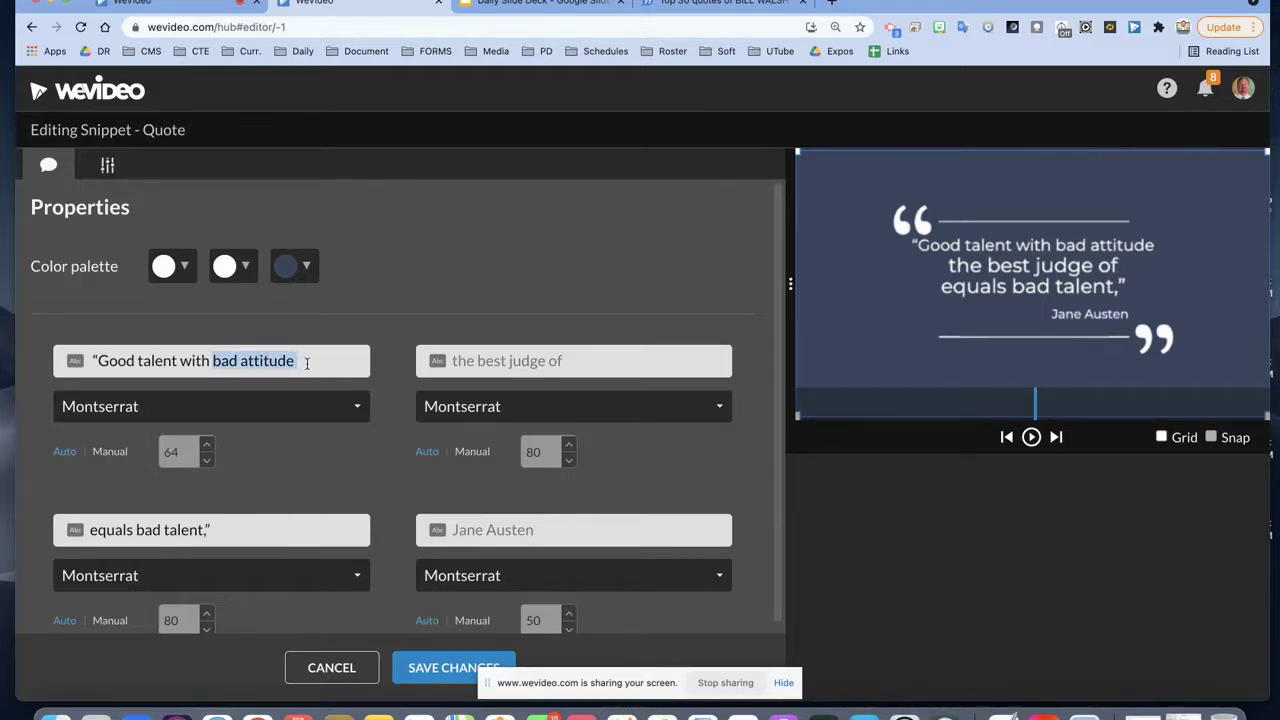
key("BackSpace")
left_click(476, 360)
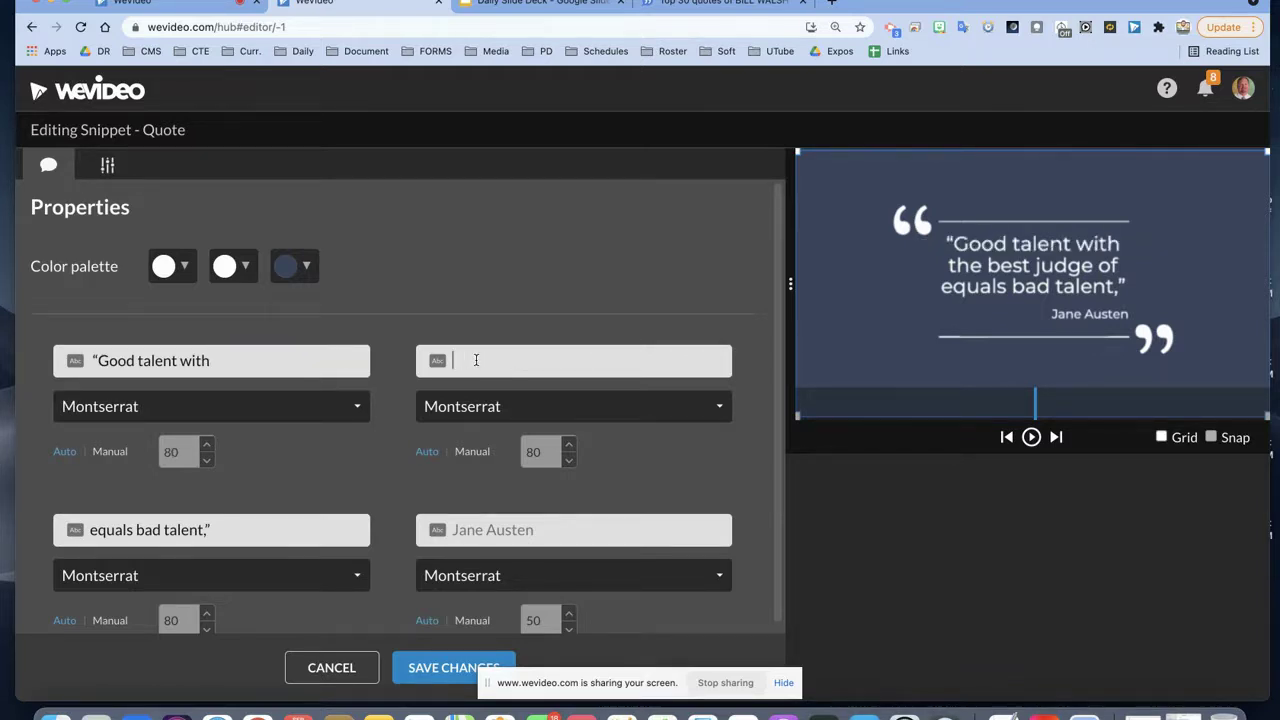
key("ctrl+v")
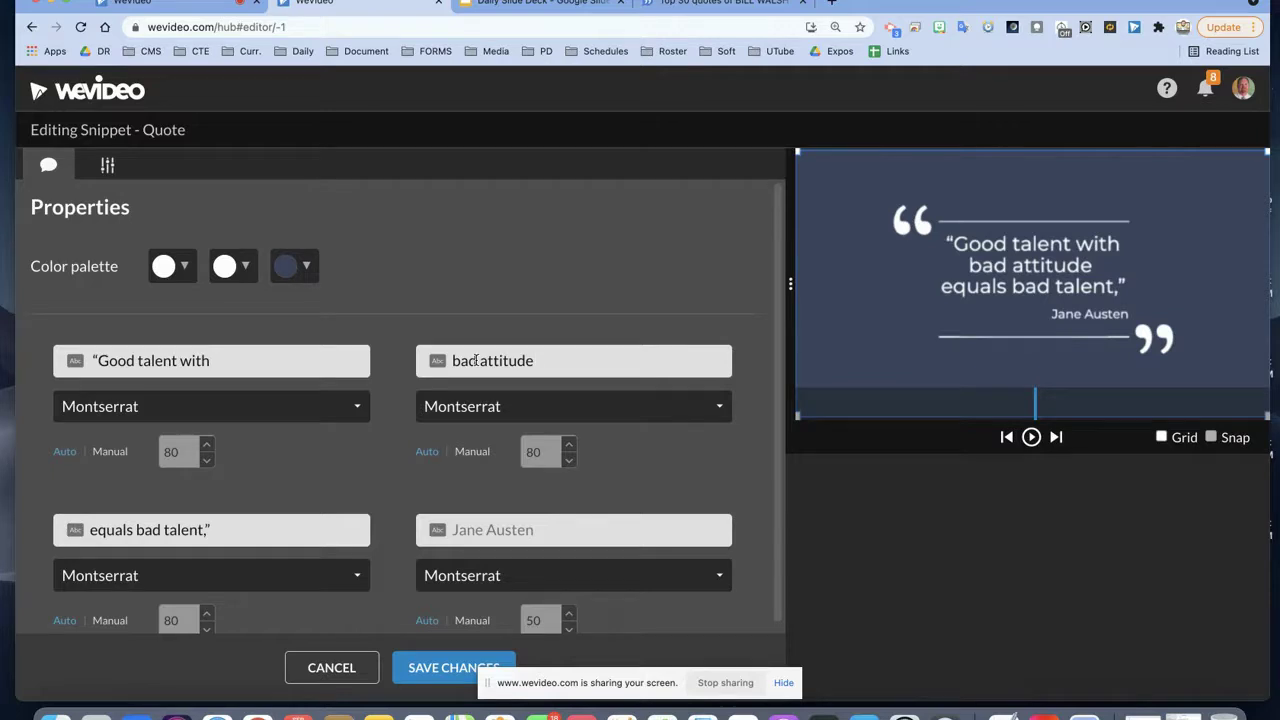
Step: Replace the attribution Jane Austen with Bill Walsh and set its font size manually to 68
left_click(541, 525)
type("Bill Walsh")
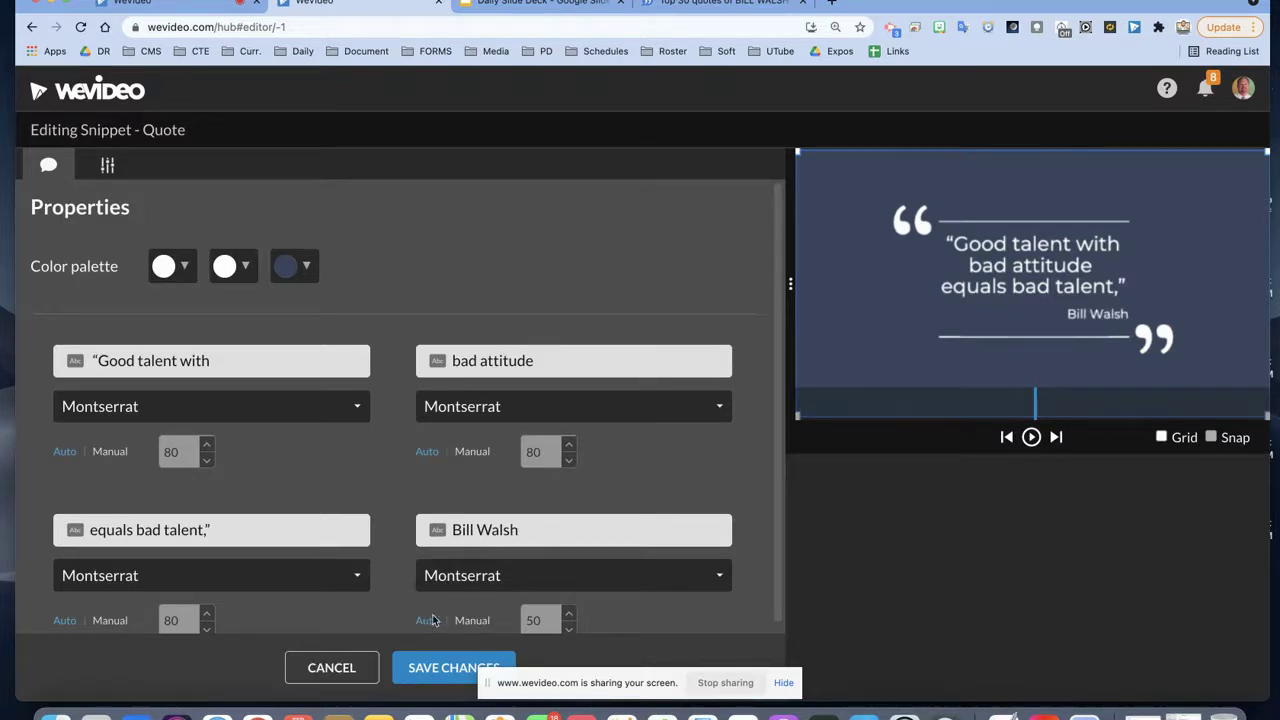
left_click(472, 622)
left_click(570, 614)
left_click(570, 614)
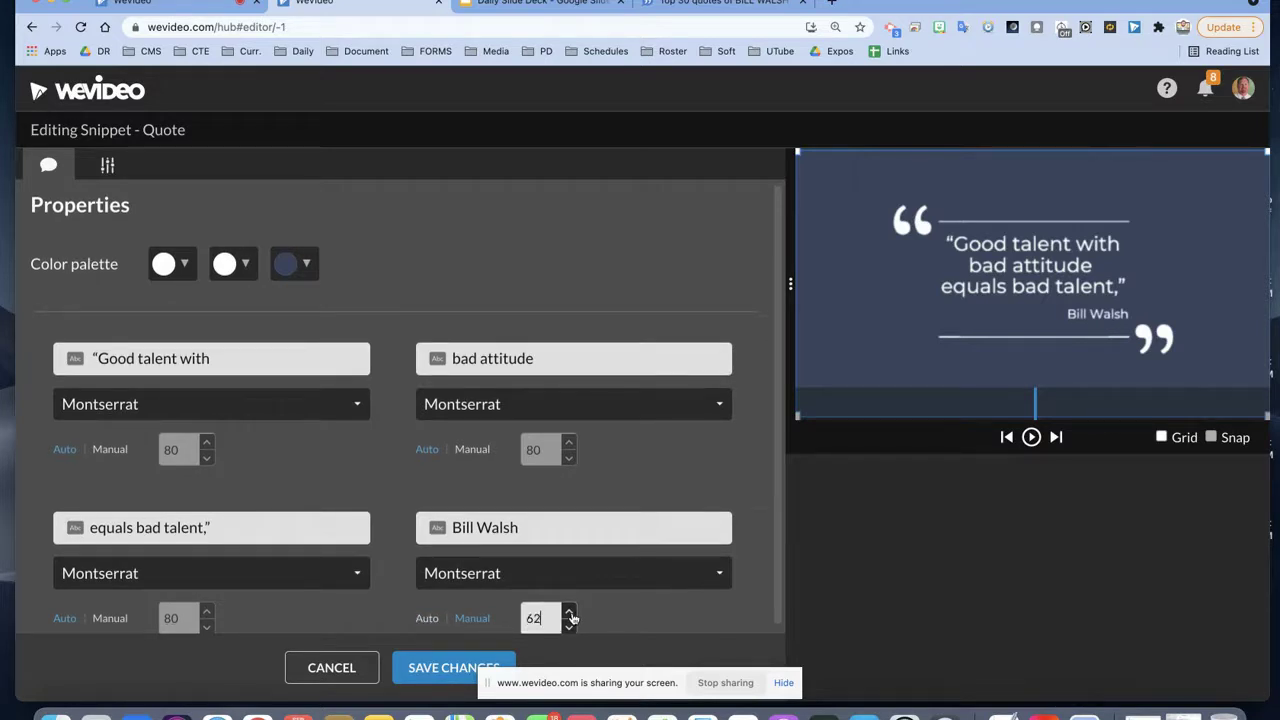
left_click(569, 614)
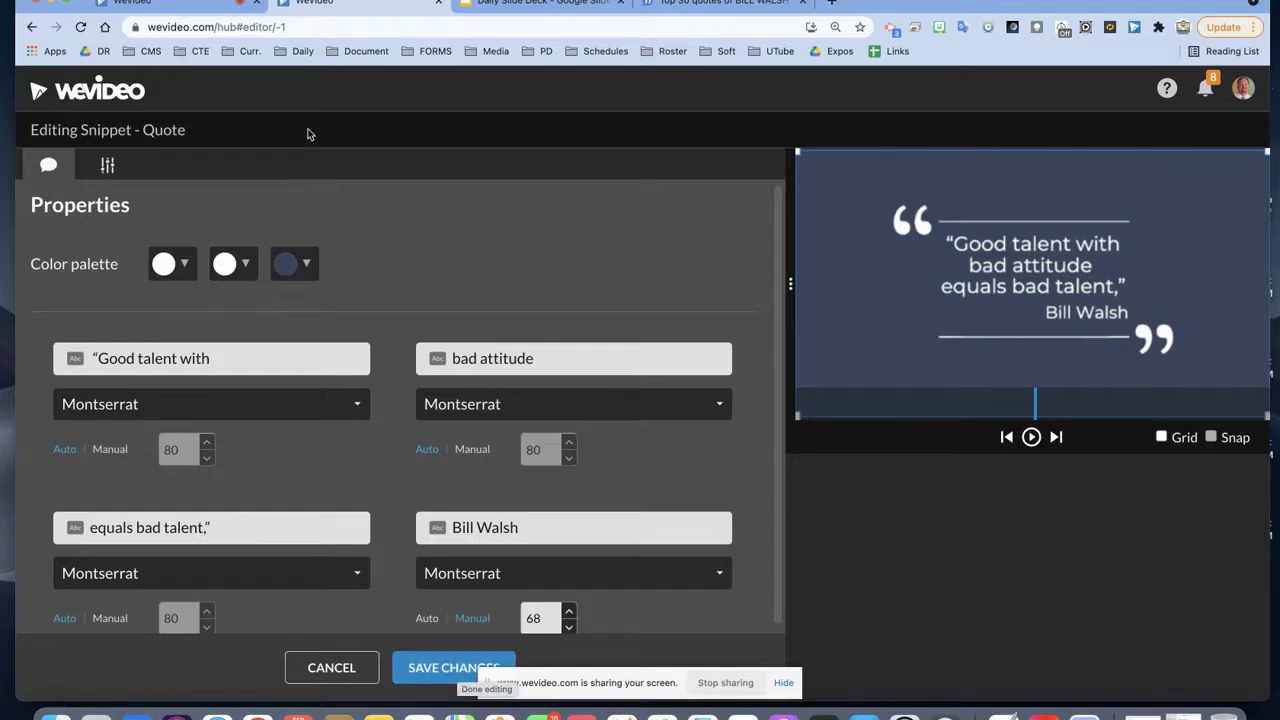
Step: Change the title's background colour to green with the hex code #00b050
left_click(310, 262)
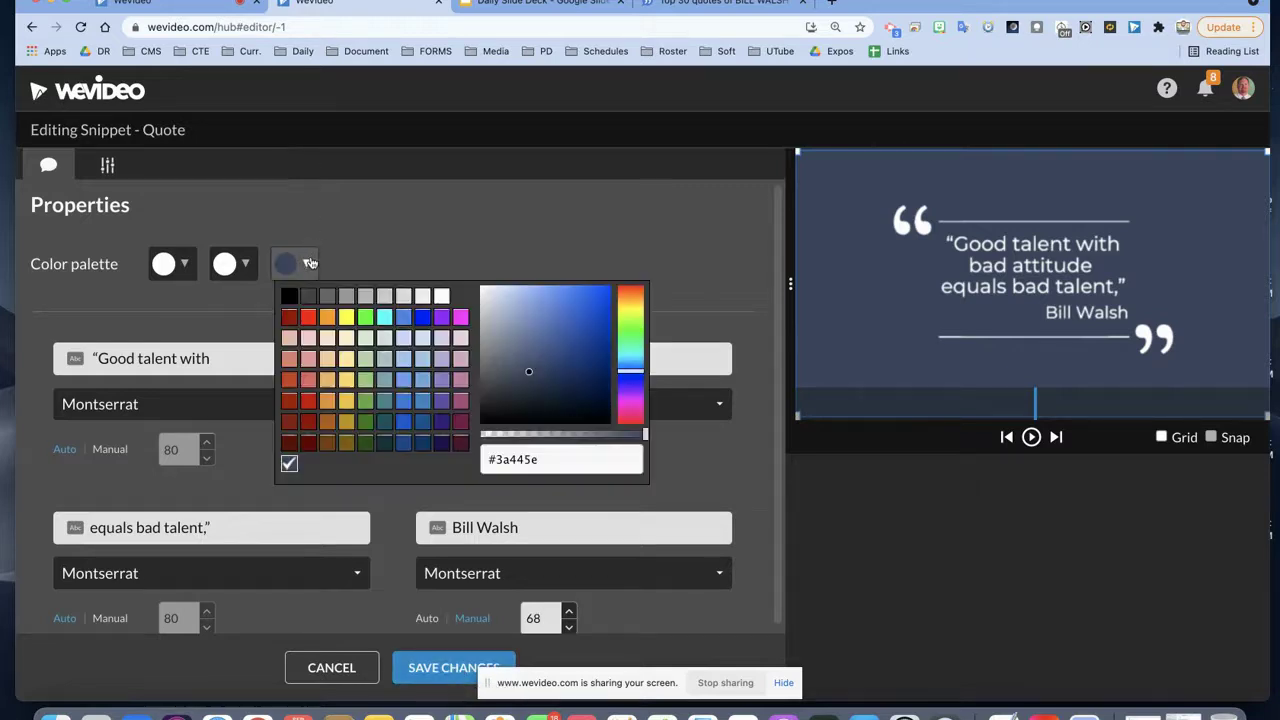
left_click(365, 425)
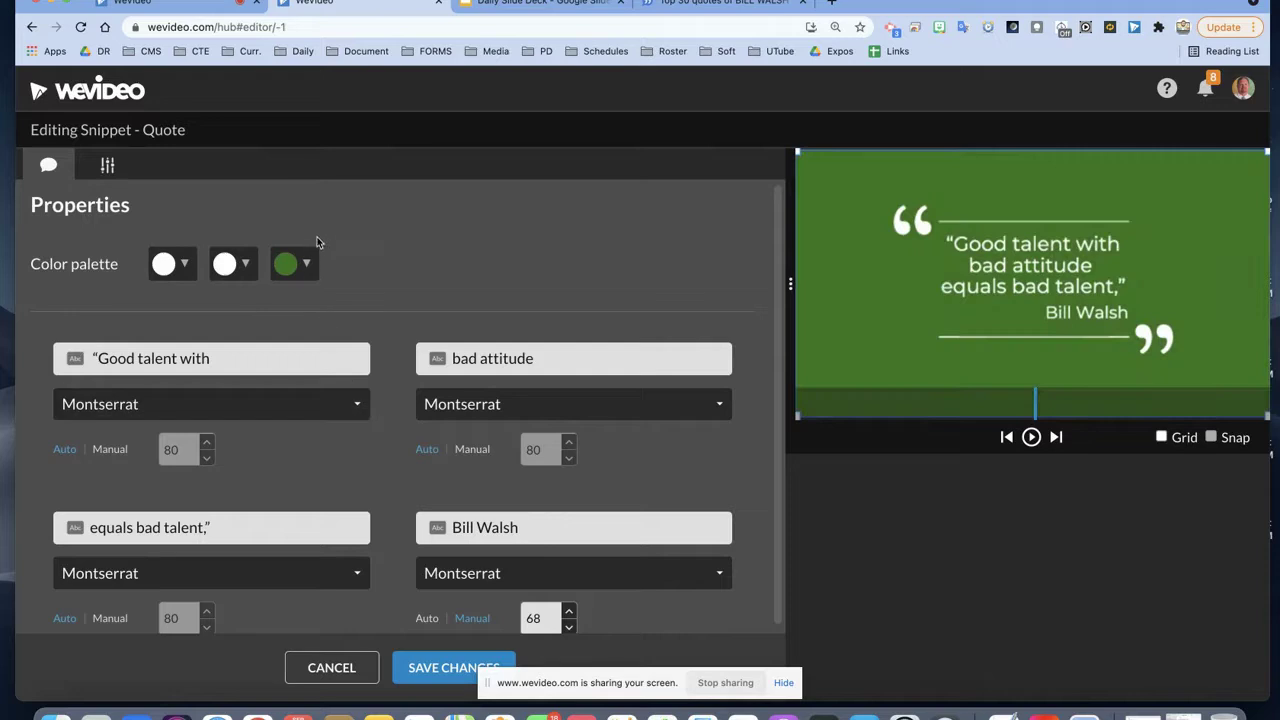
left_click(308, 265)
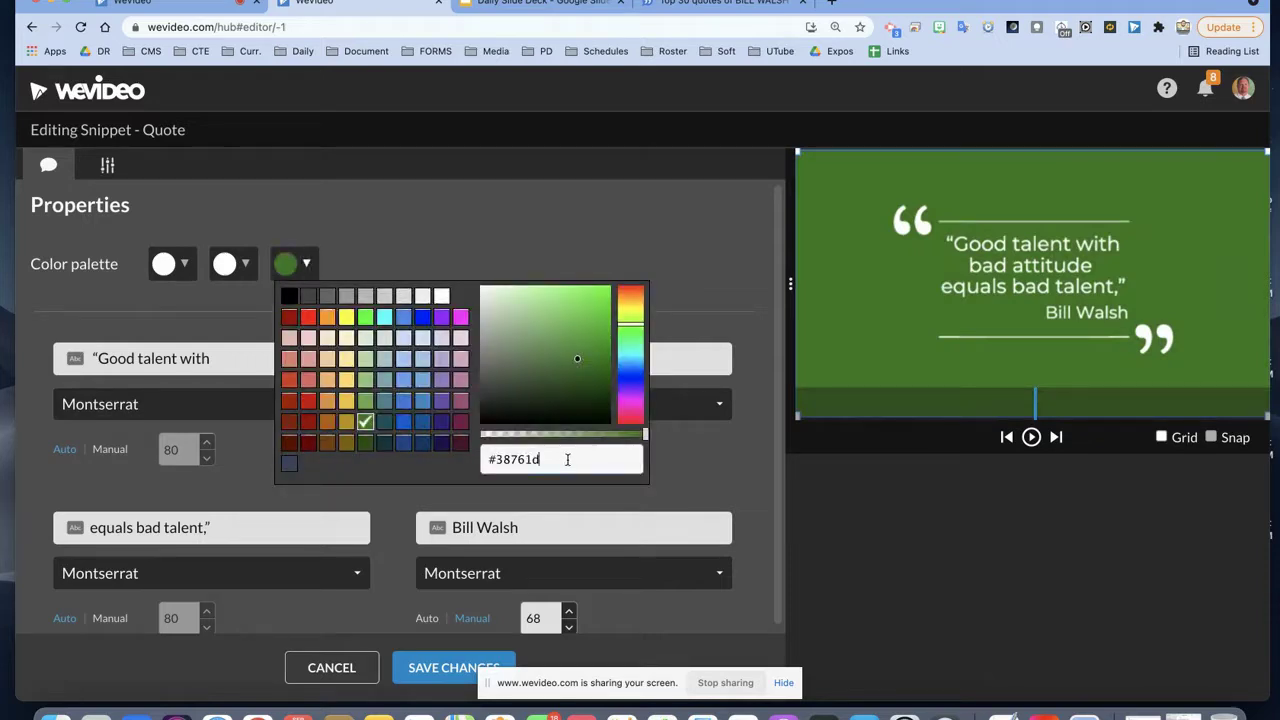
key("BackSpace")
key("BackSpace")
key("BackSpace")
type("00")
key("Return")
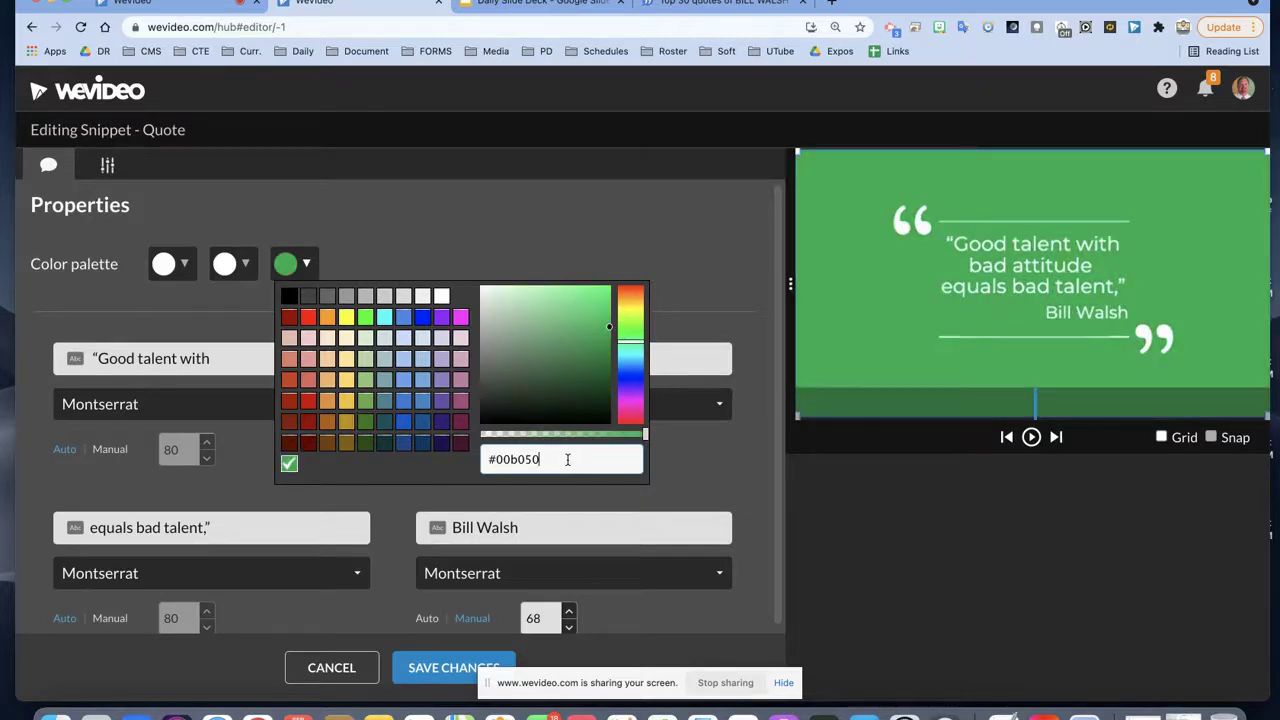
Step: Scale the quote title up to 1.64 and save the changes
left_click(108, 166)
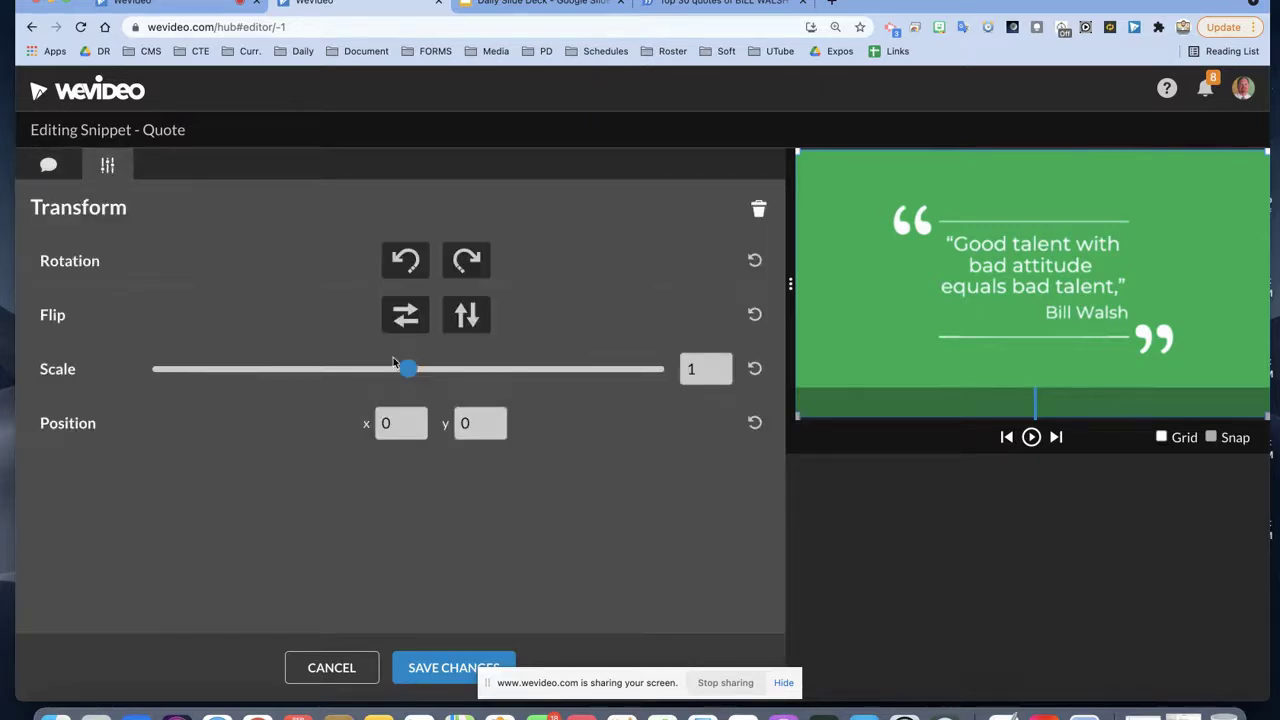
left_click_drag(407, 369, 448, 377)
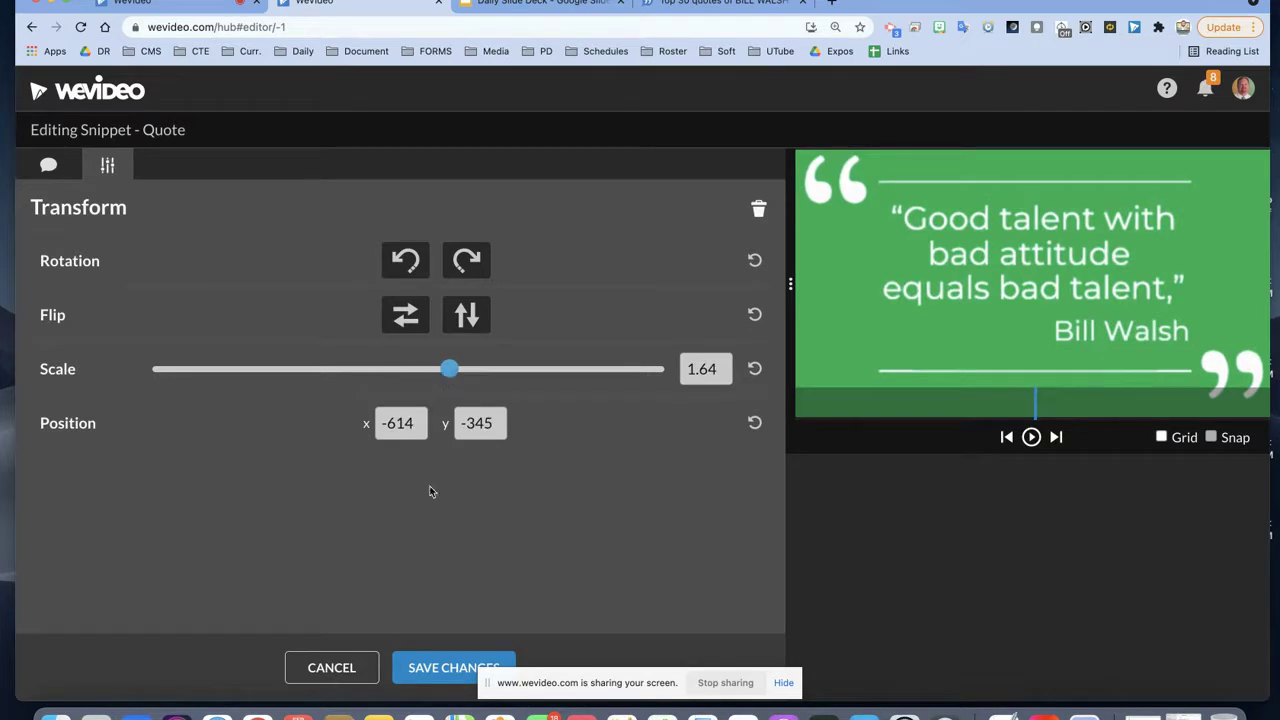
left_click(453, 667)
Step: Play the edited quote title from the start of the timeline
left_click_drag(192, 470, 20, 470)
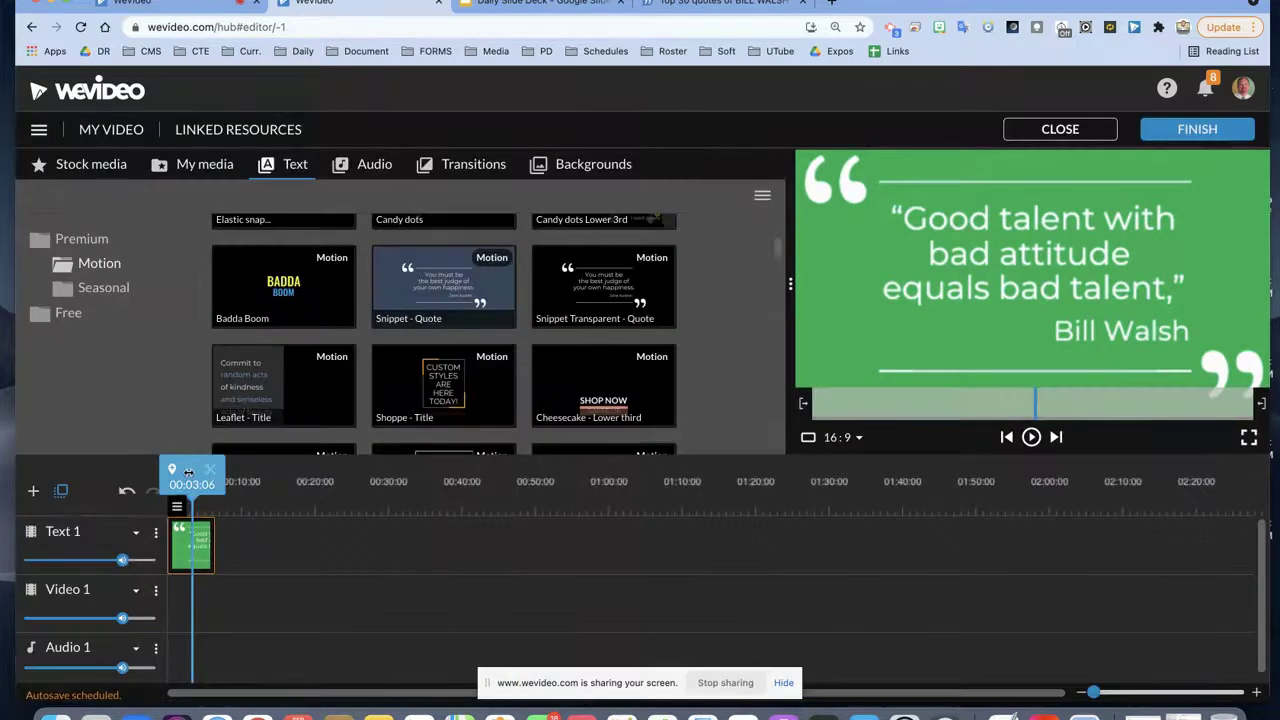
key("space")
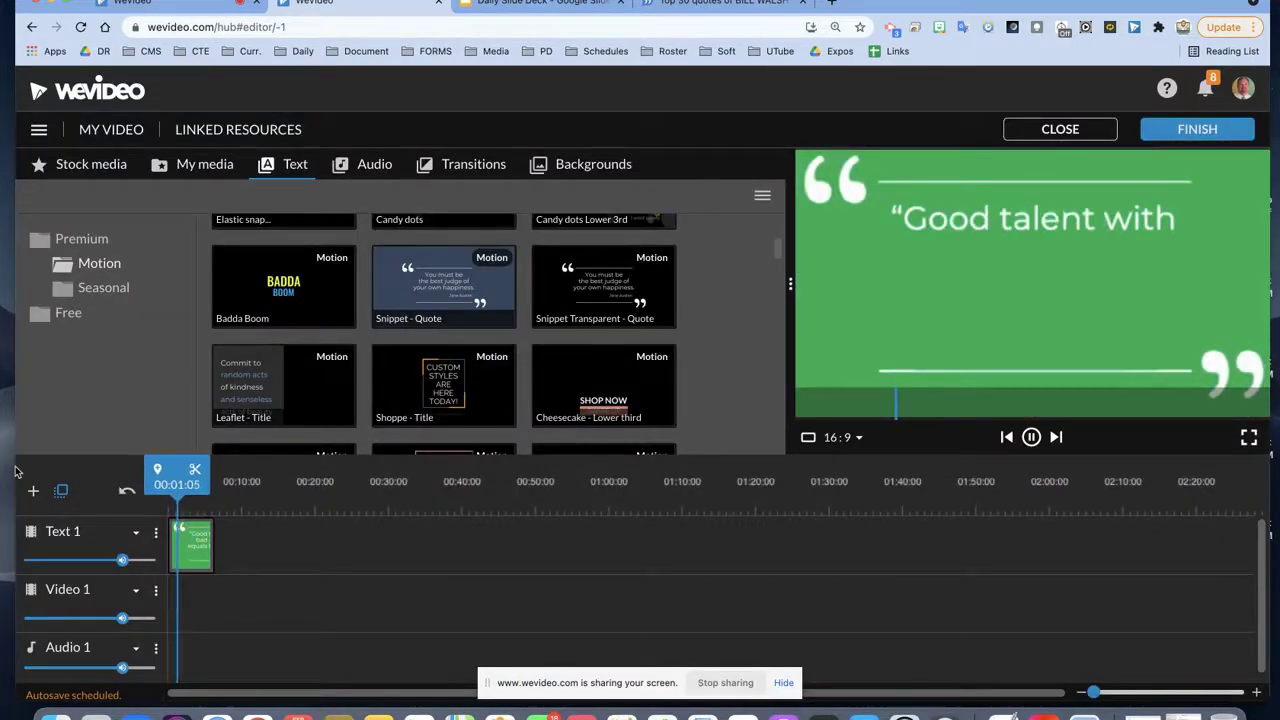
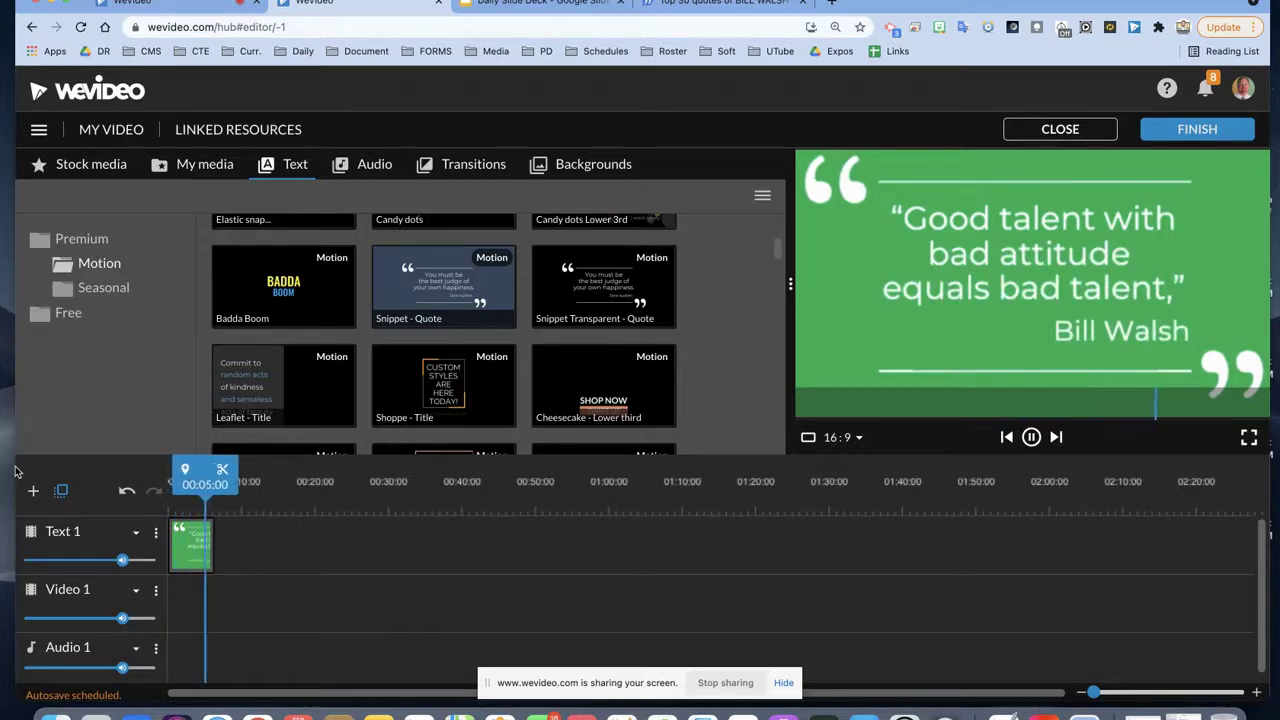
Step: Finish previewing the quote title on the timeline, pausing and resuming playback
key("space")
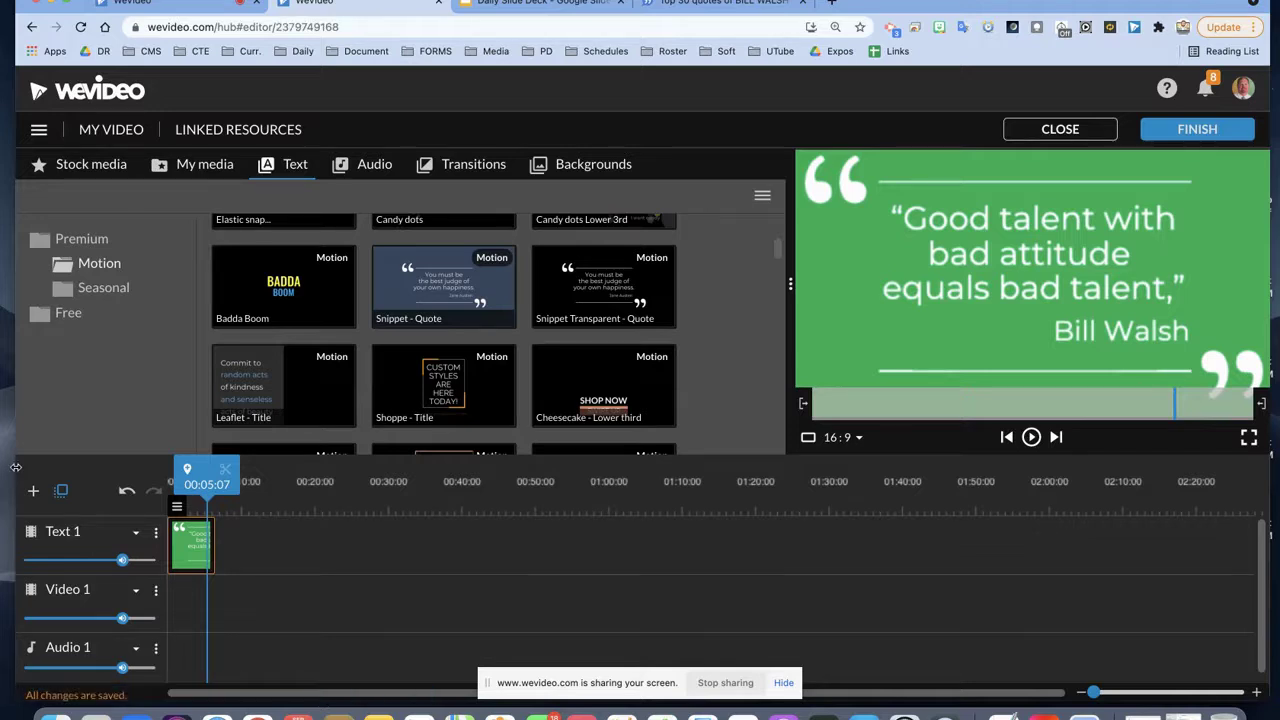
key("space")
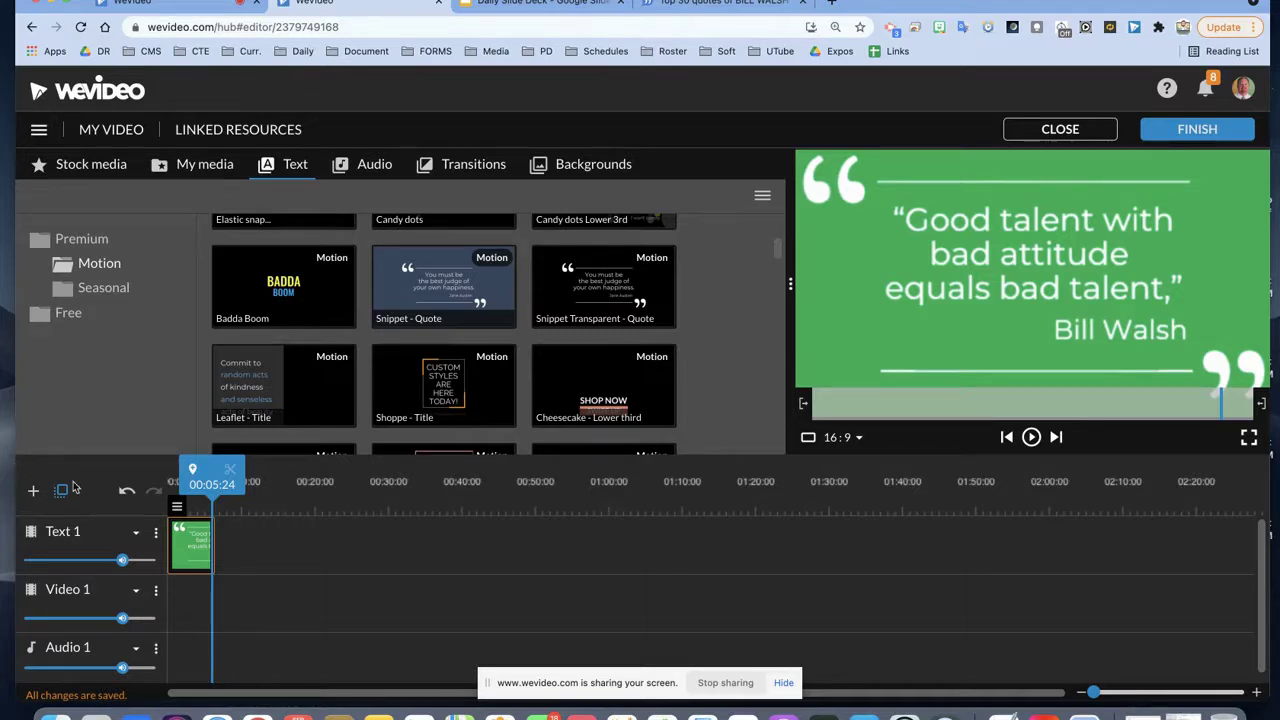
Step: Search the stock media for "good attitude" and add the red POSITIVITY sign clip after the quote title on the Text 1 track
left_click(116, 168)
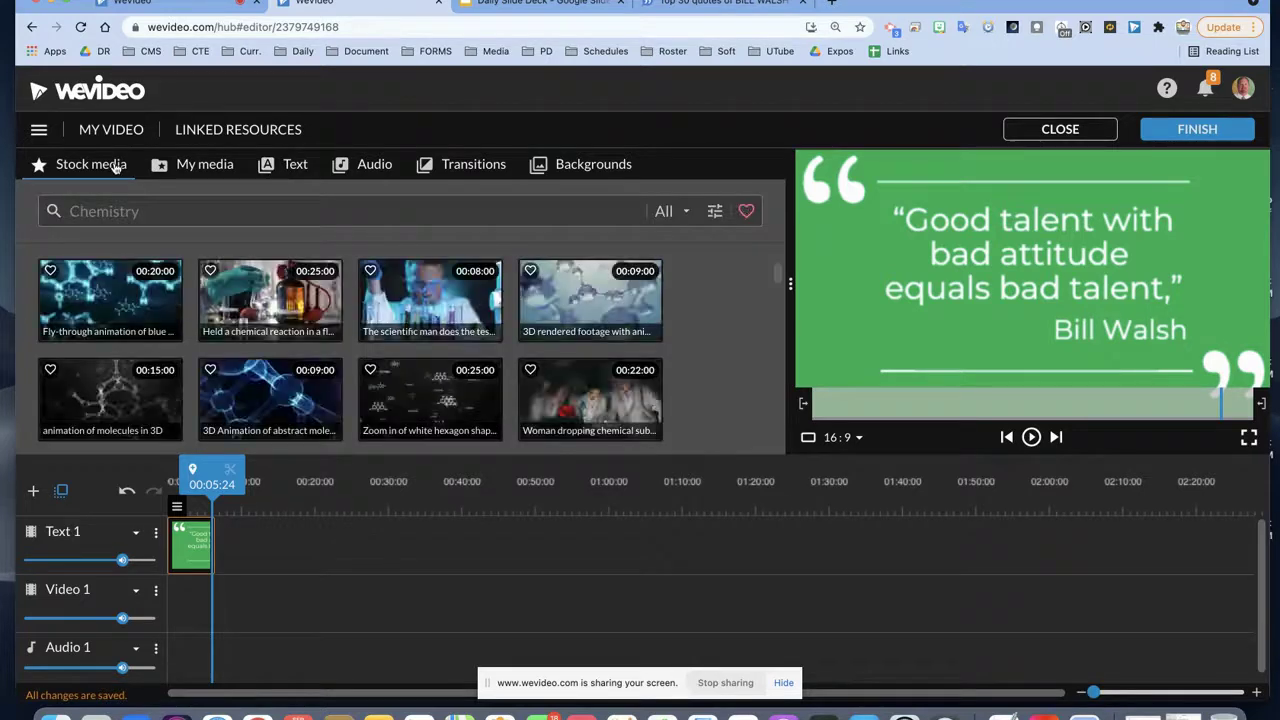
left_click(173, 212)
type("ta")
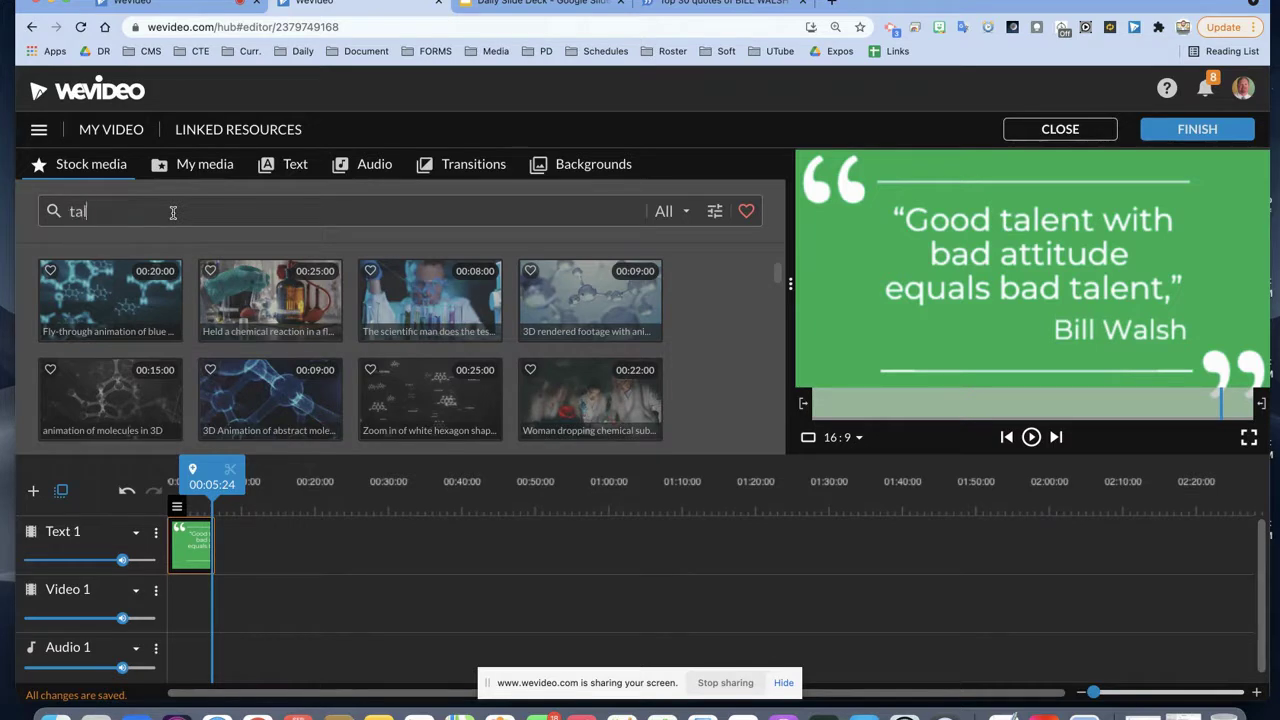
key("BackSpace")
type("good attitude")
key("Return")
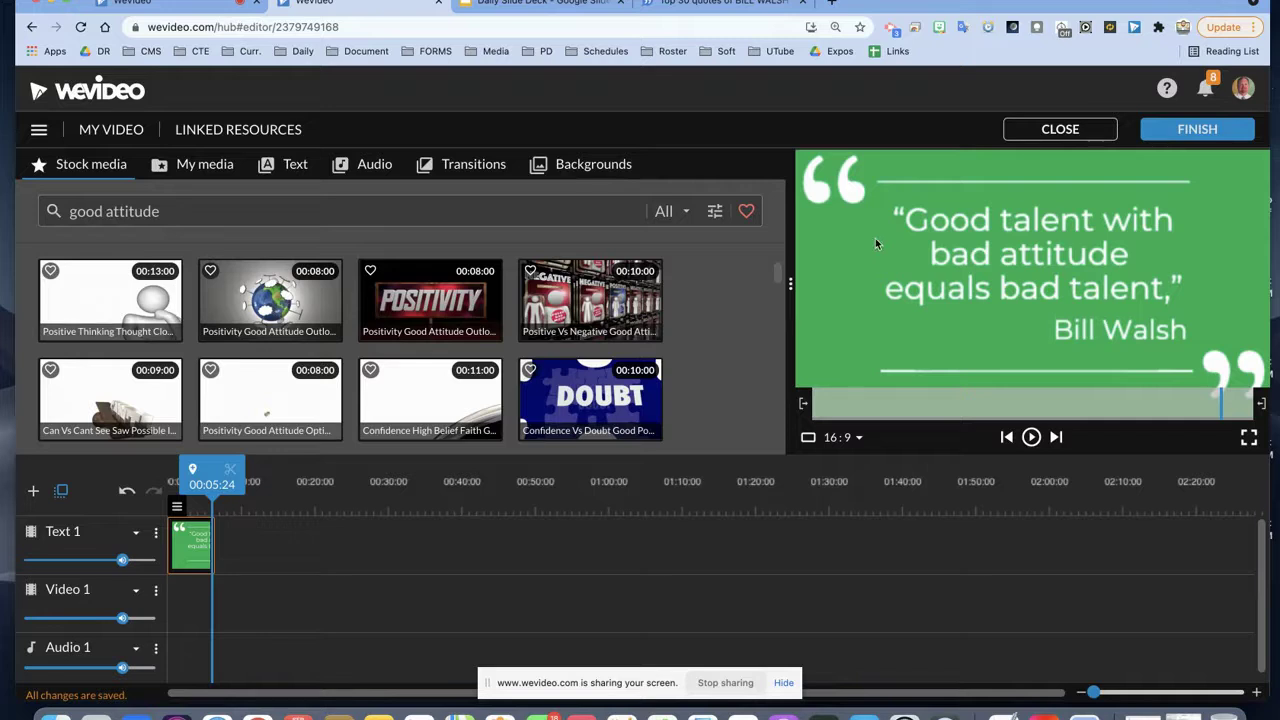
left_click(412, 300)
left_click_drag(410, 303, 249, 543)
left_click_drag(440, 308, 256, 522)
Step: Preview the quote title and POSITIVITY clip from the timeline's start and open the transitions library
left_click_drag(230, 476, 135, 475)
key("space")
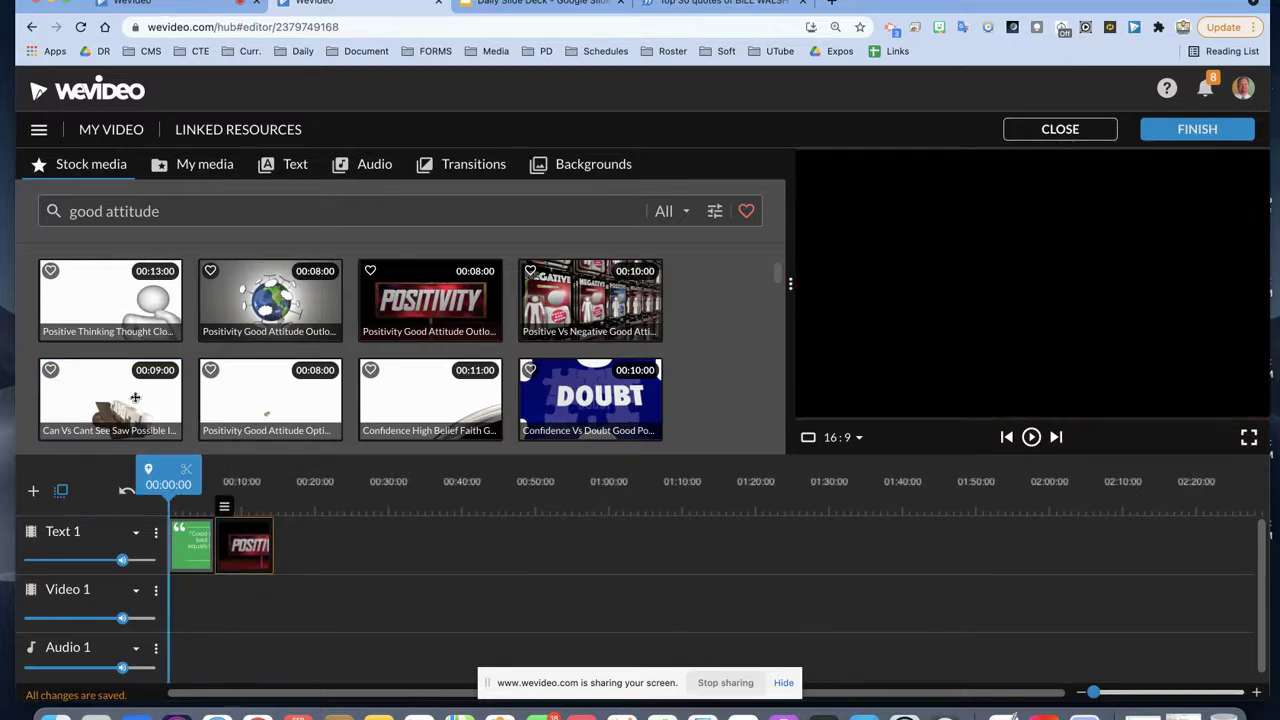
left_click(450, 167)
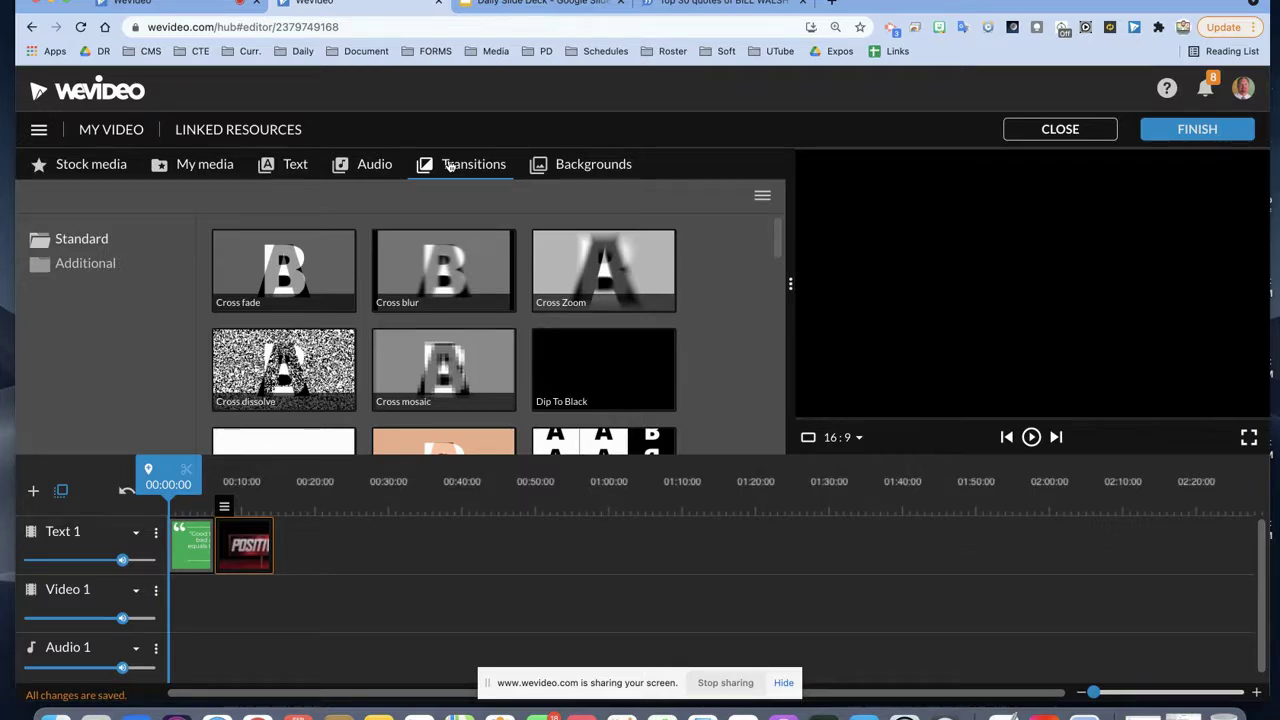
Step: Switch to the Daily Slide Deck in Google Slides, review slides 4 to 6, check the Bill Walsh quotes page and return to WeVideo
left_click(515, 5)
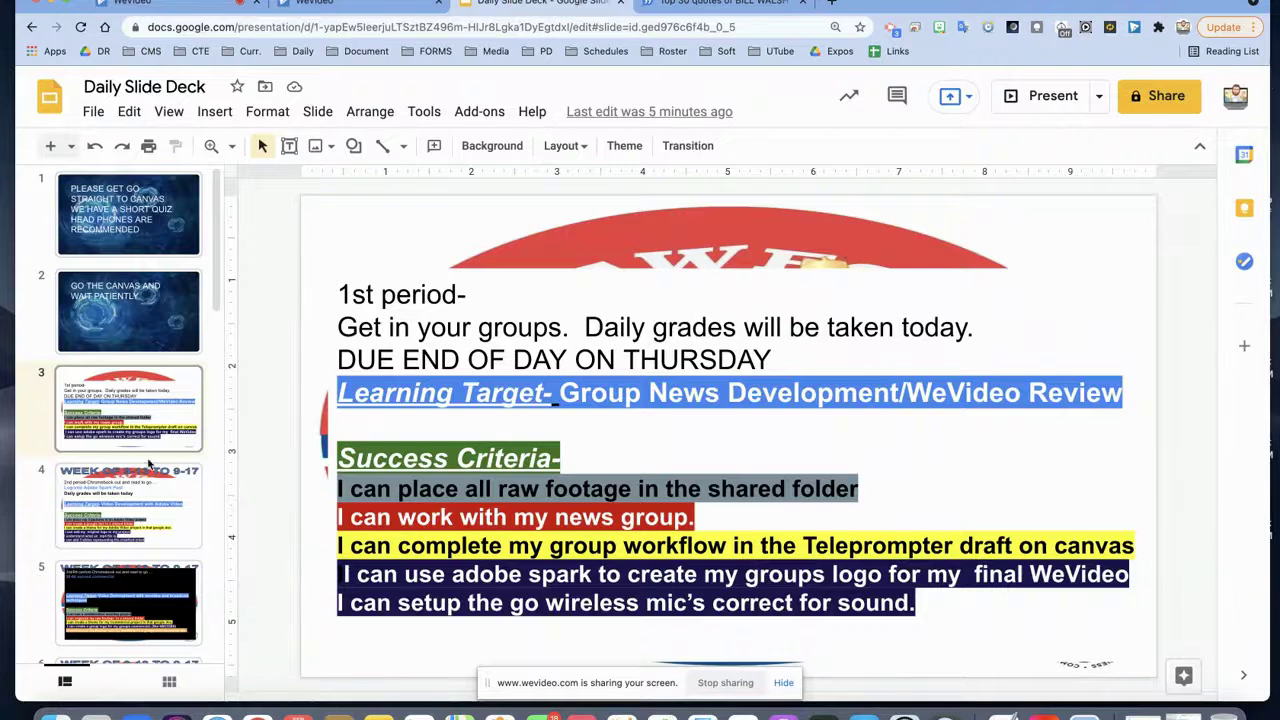
left_click(129, 505)
key("Down")
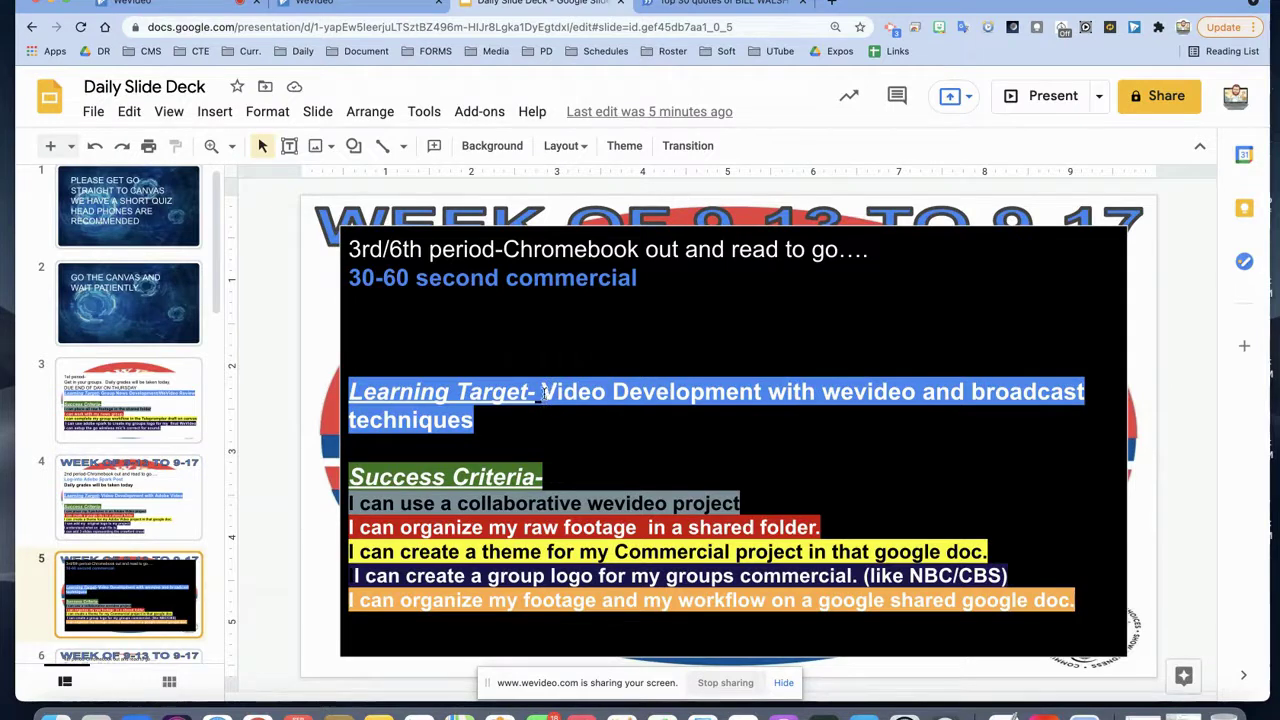
key("Down")
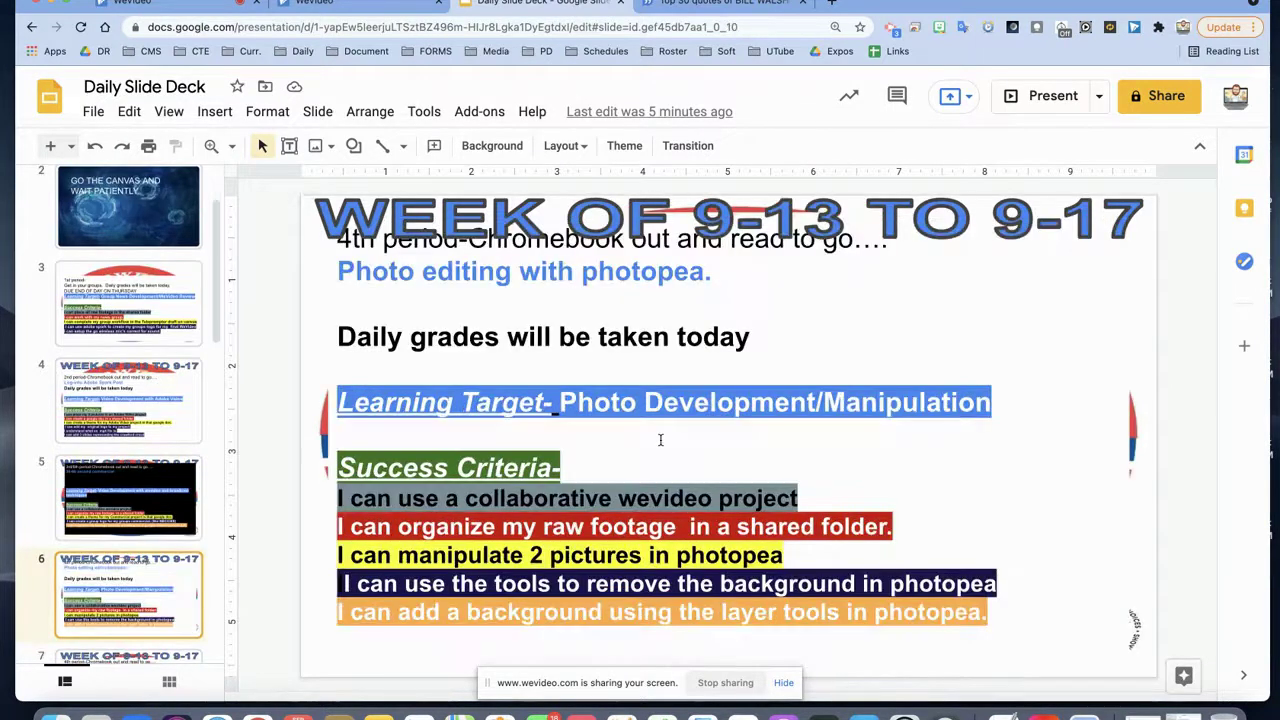
left_click(166, 498)
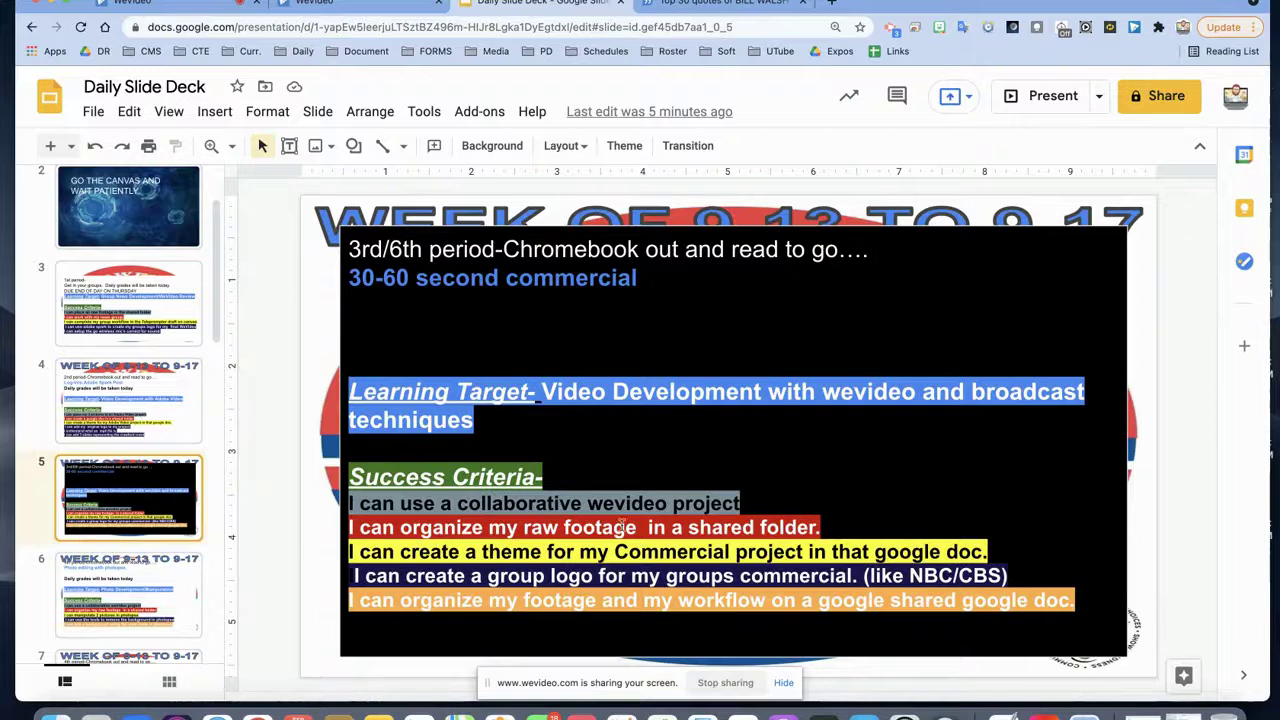
left_click(724, 4)
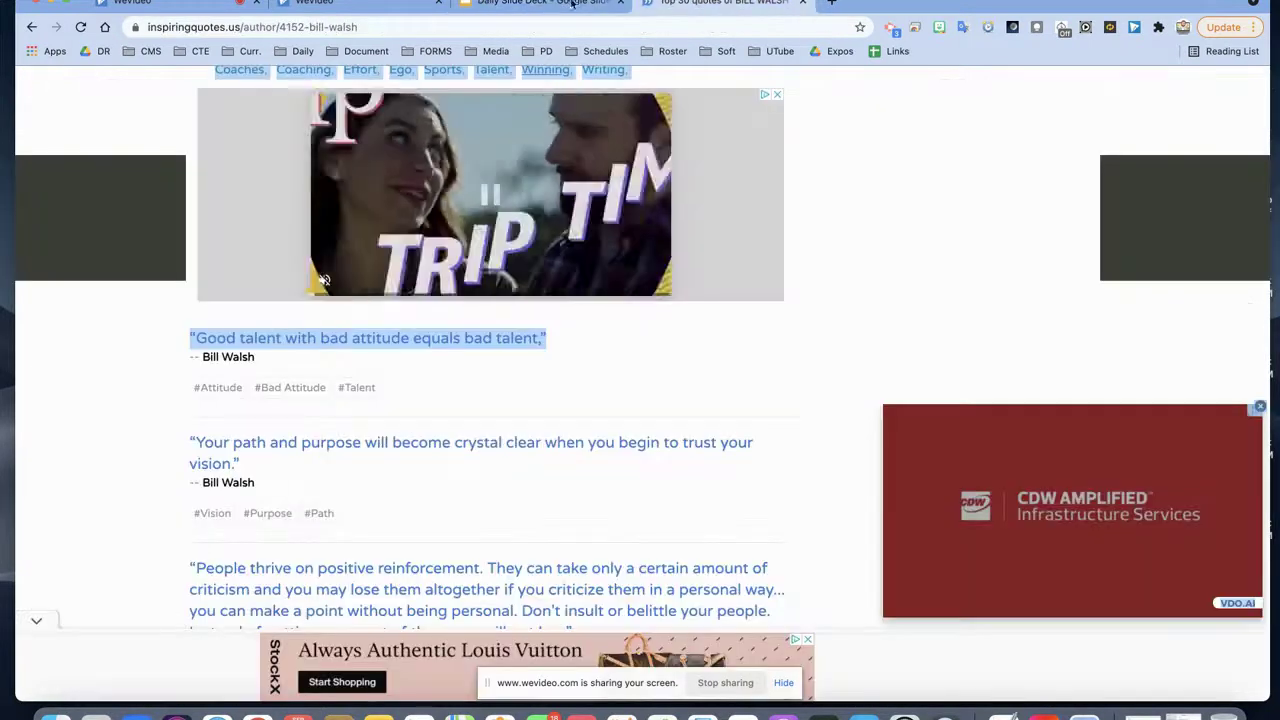
left_click(339, 4)
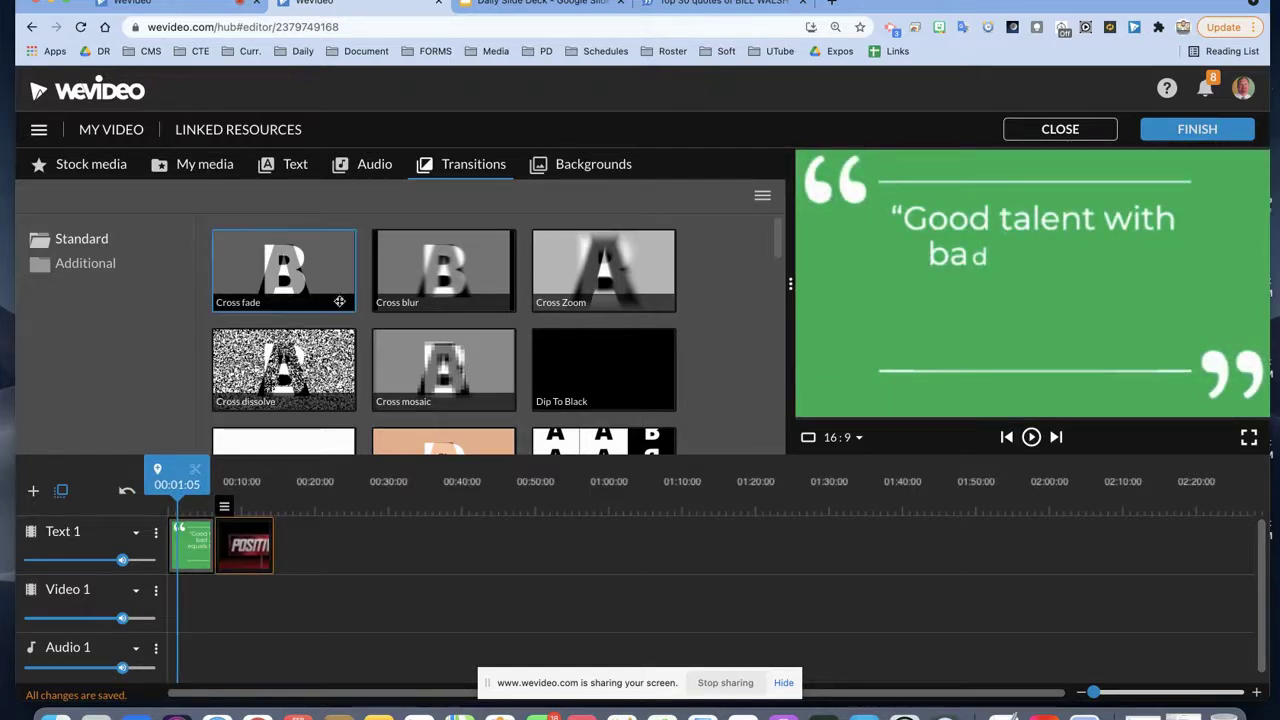
Step: Add a Cross fade between the quote title and the POSITIVITY clip on Text 1 and preview it from the start
left_click(232, 537)
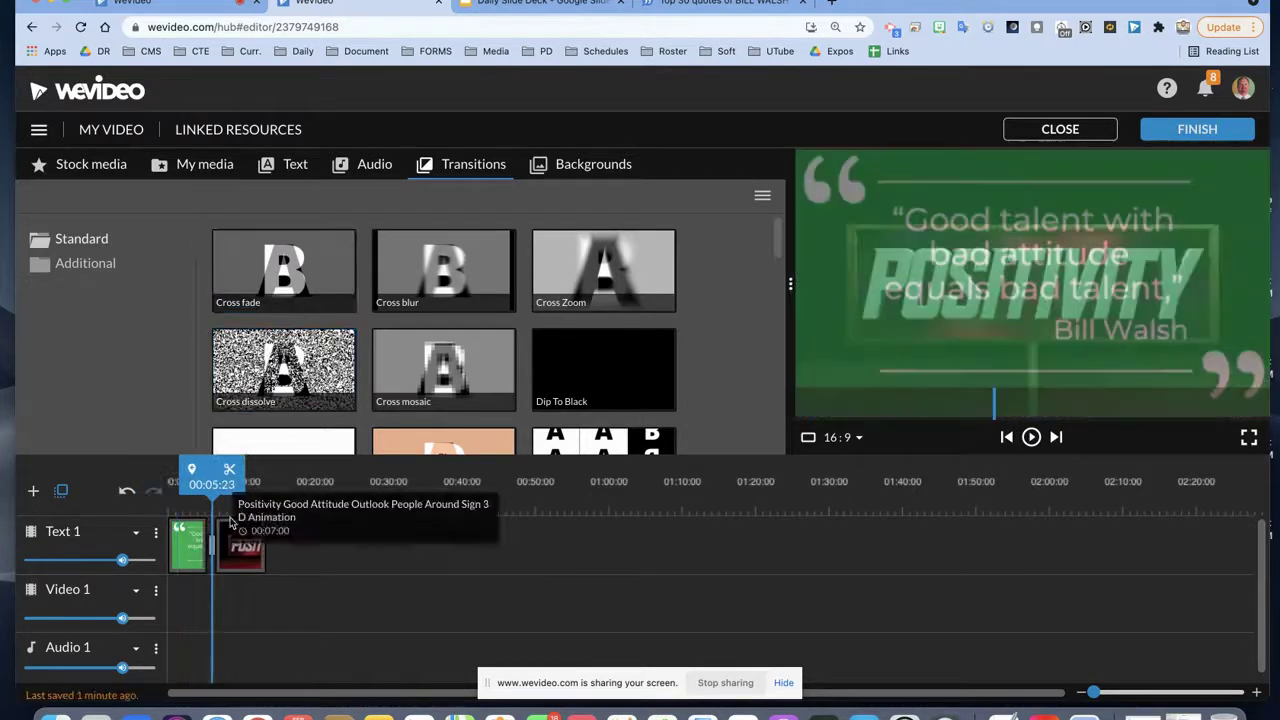
left_click_drag(192, 470, 60, 491)
key("space")
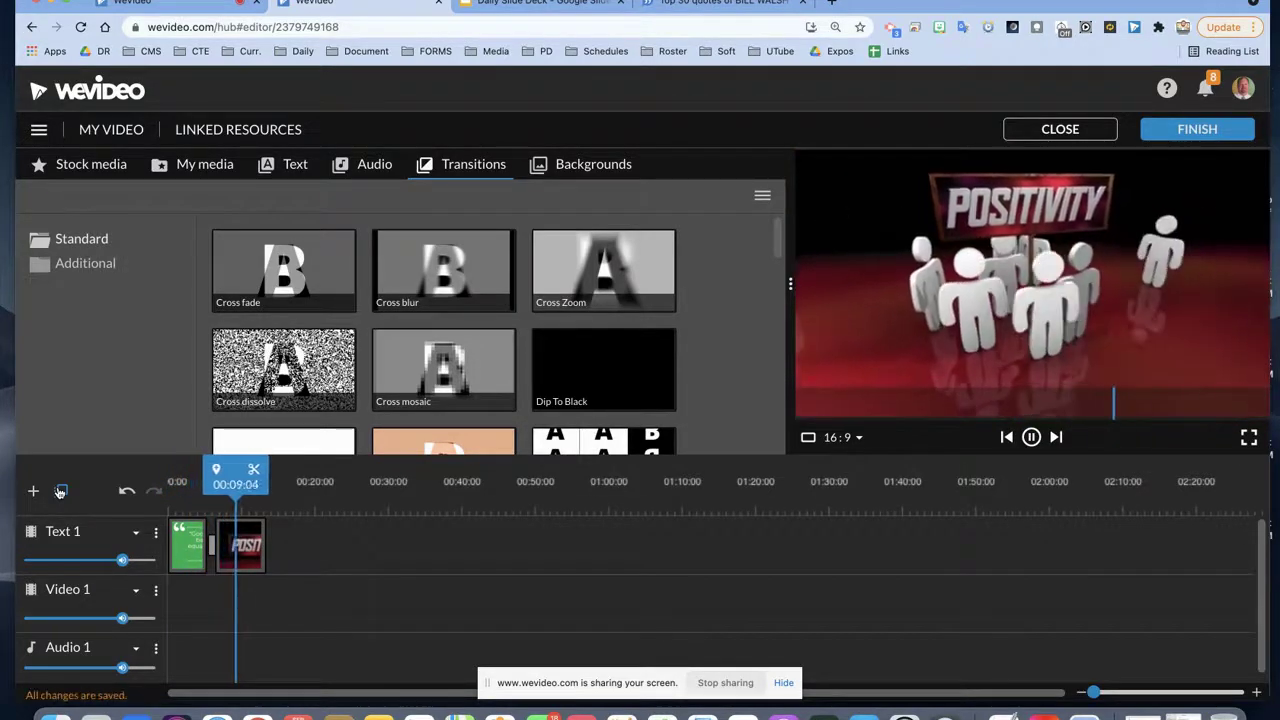
key("space")
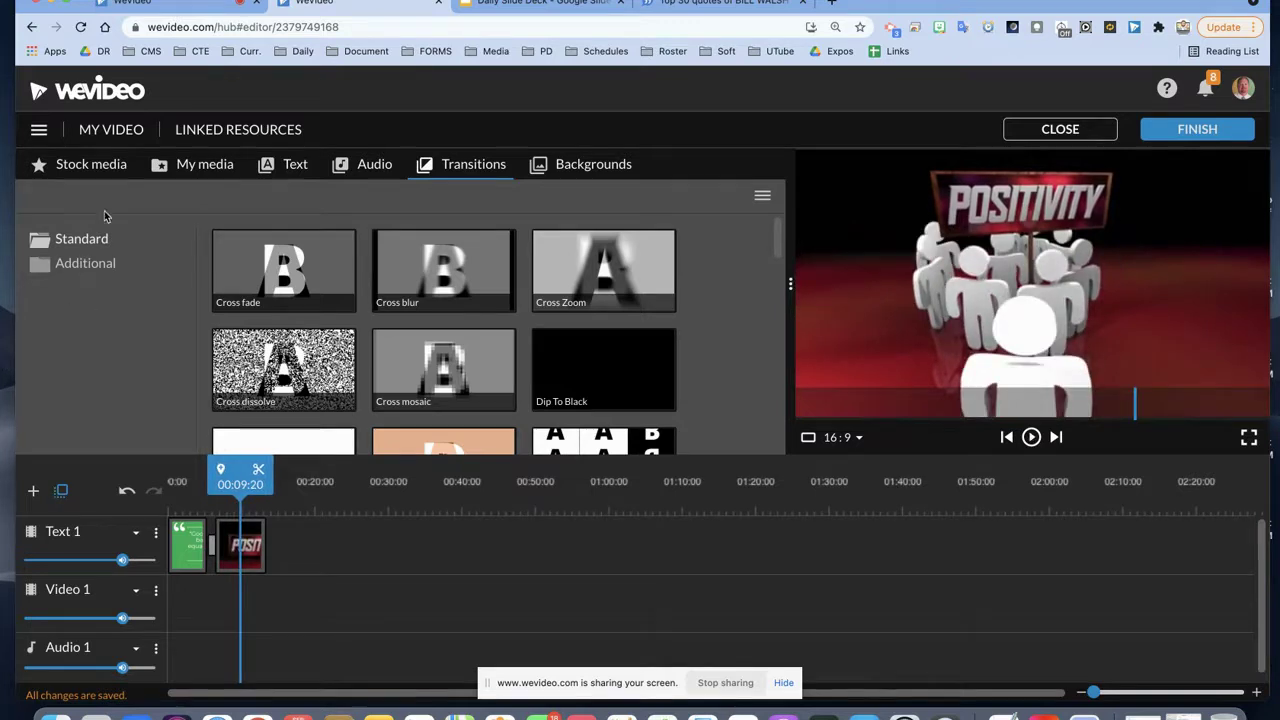
Step: Preview the Confidence Vs Doubt puzzle clip in the stock media and add it to the Video 1 track after the POSITIVITY clip's end
left_click(112, 165)
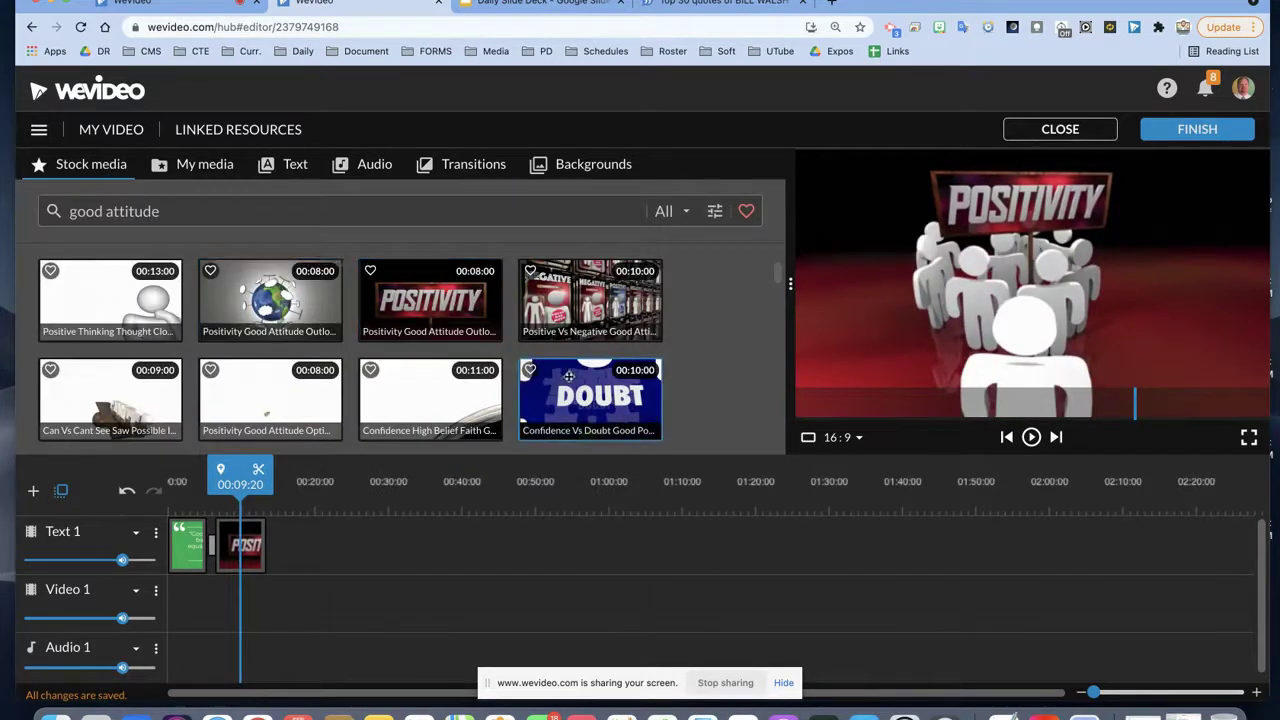
scroll(573, 405, "down", 1)
left_click(573, 341)
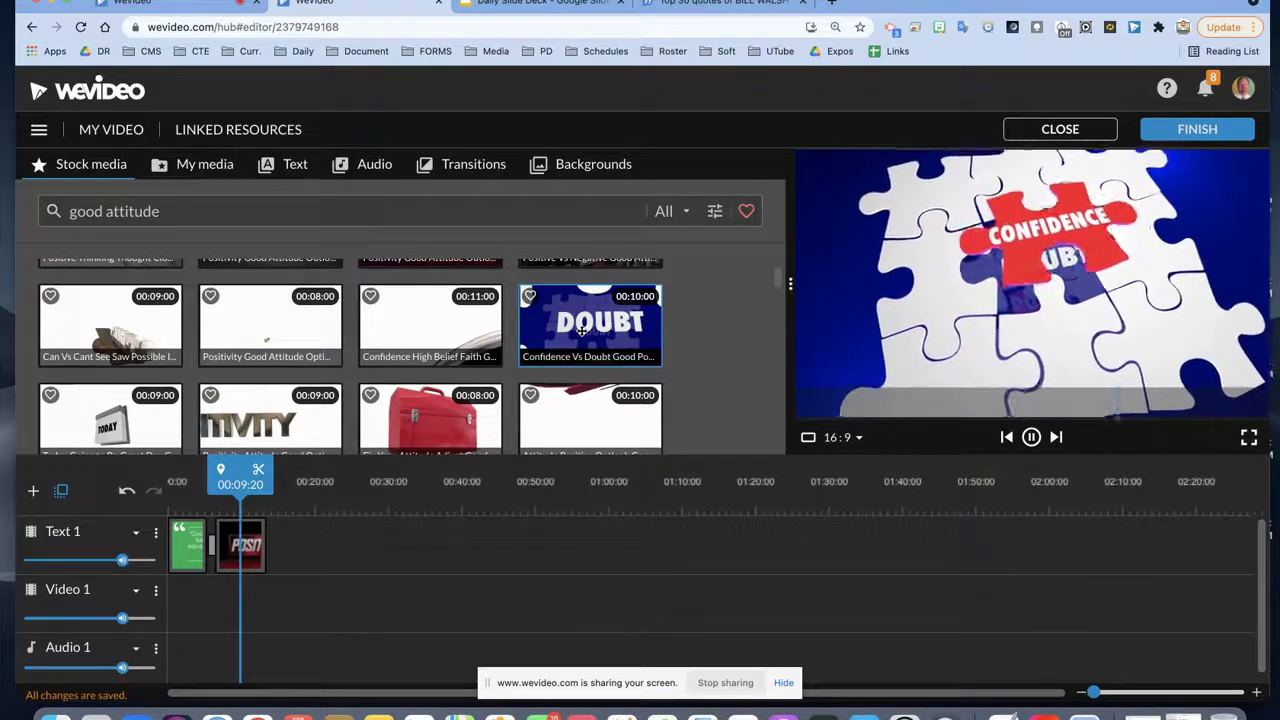
left_click_drag(582, 330, 304, 596)
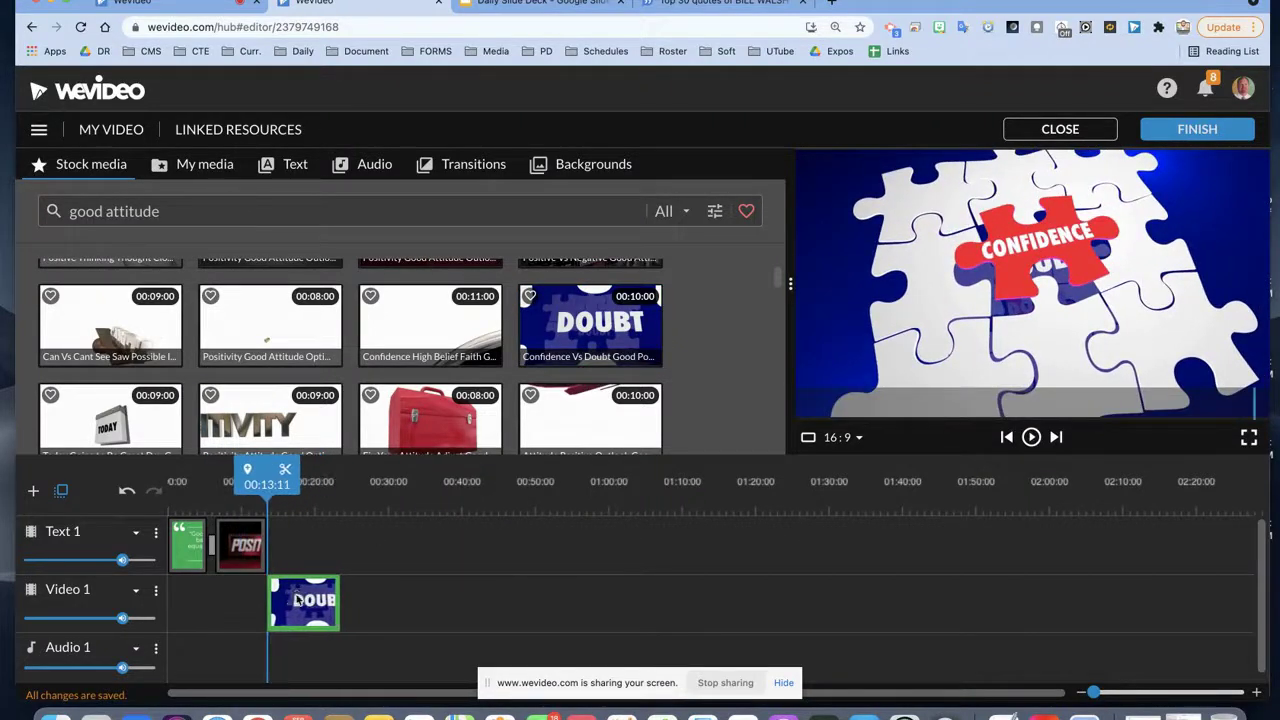
Step: Move the POSITIVITY clip and the quote title from Text 1 down to Video 1, keeping them before the DOUBT clip
left_click_drag(240, 545, 229, 612)
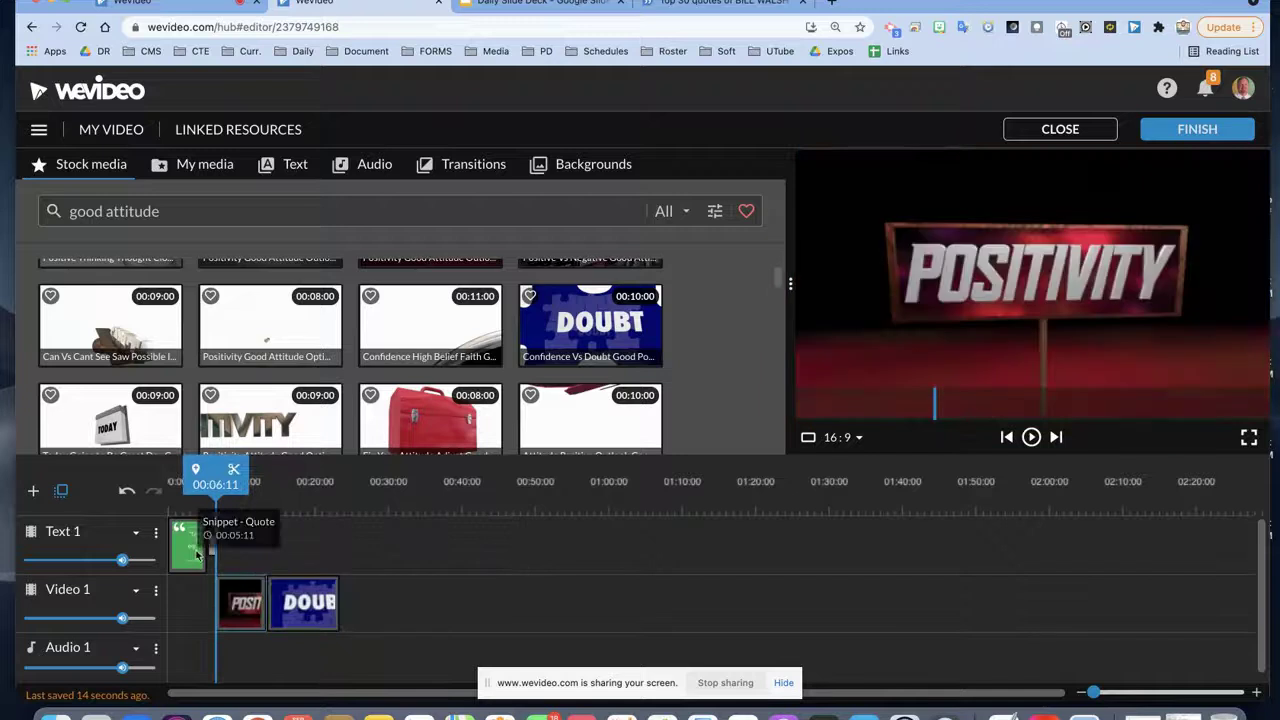
left_click_drag(188, 545, 192, 602)
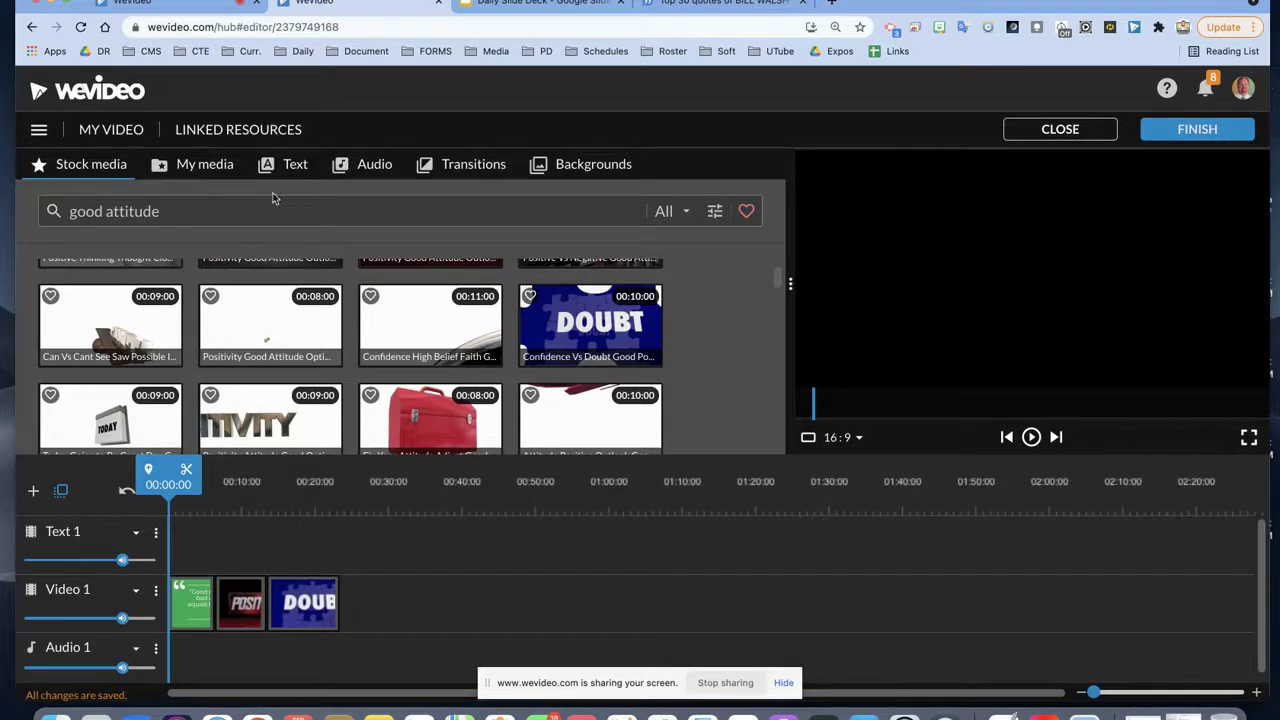
Step: Add Cross fade transitions on Video 1 between the quote title and POSITIVITY clip, and between the POSITIVITY and DOUBT clips
left_click(184, 170)
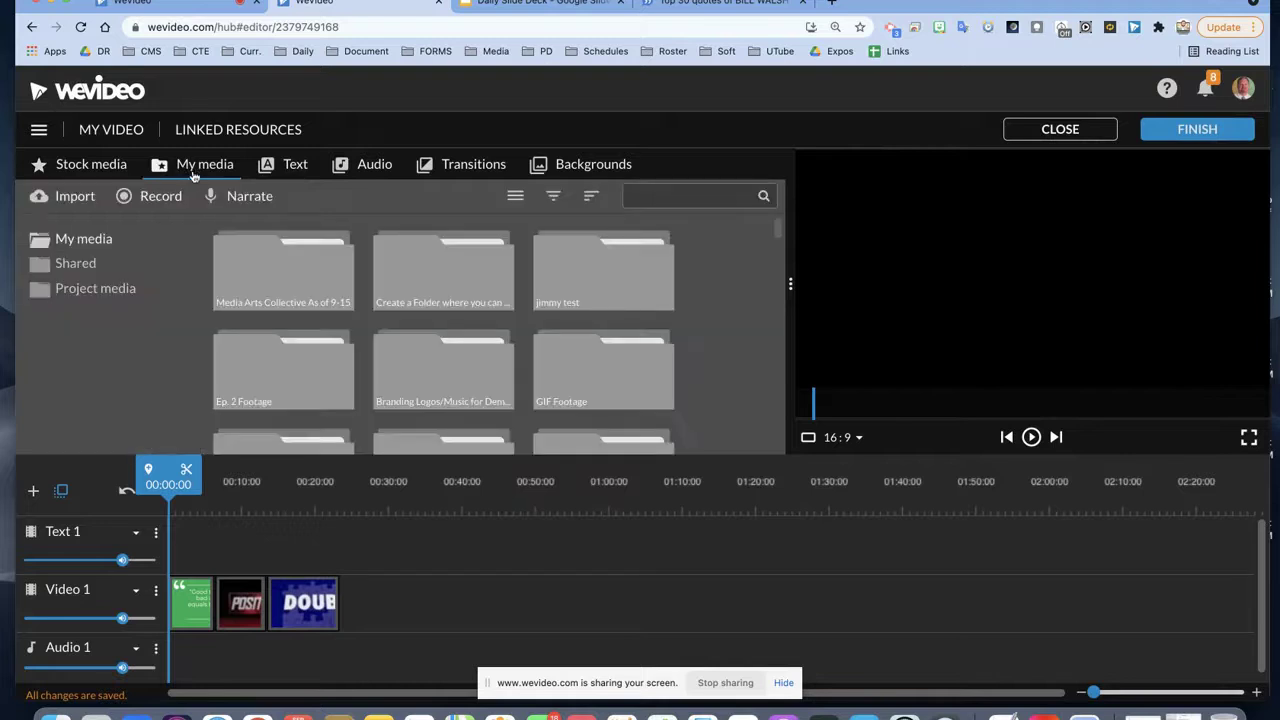
left_click(460, 165)
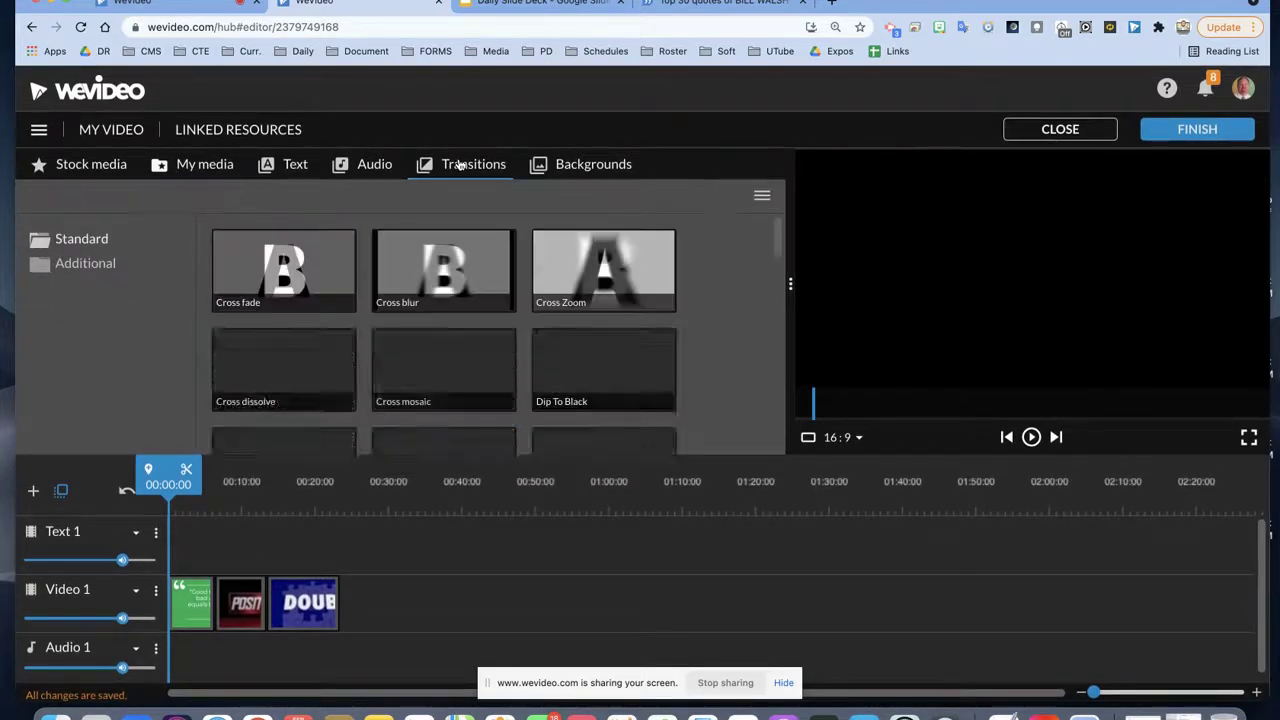
left_click_drag(298, 284, 214, 600)
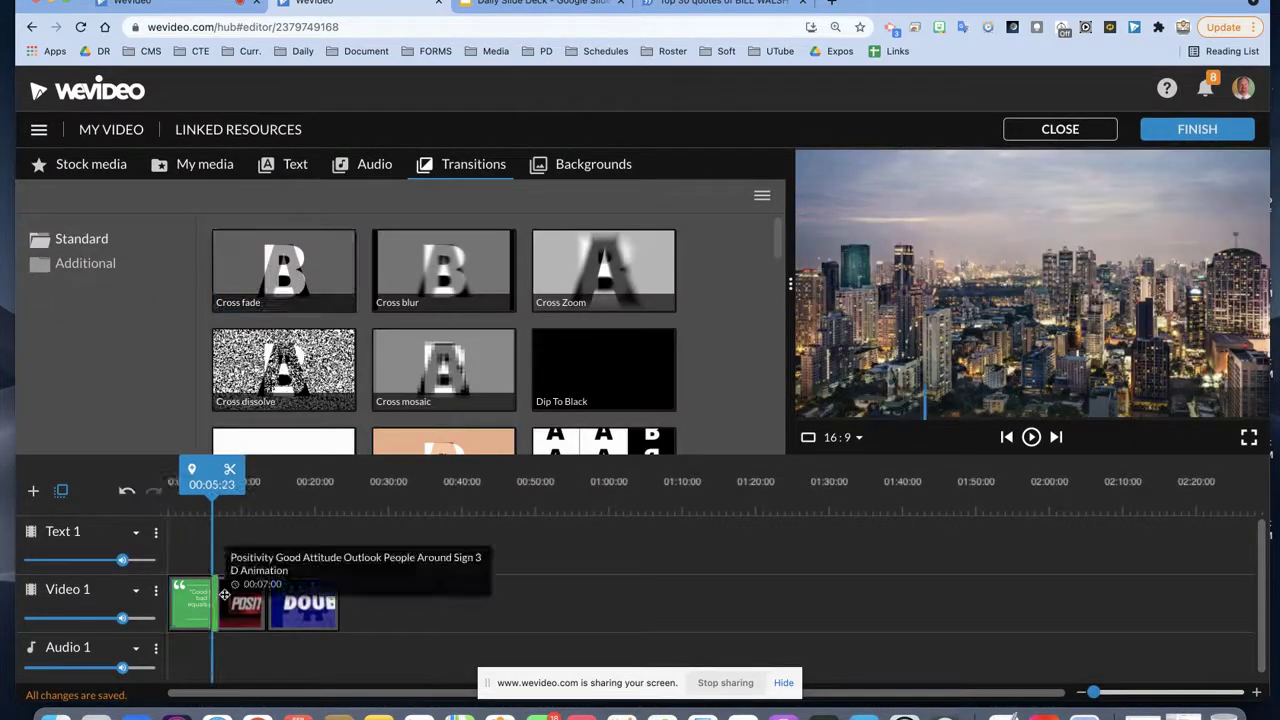
Step: Play the Video 1 sequence from the start through both transitions and pause it in the DOUBT clip
left_click_drag(212, 484, 103, 497)
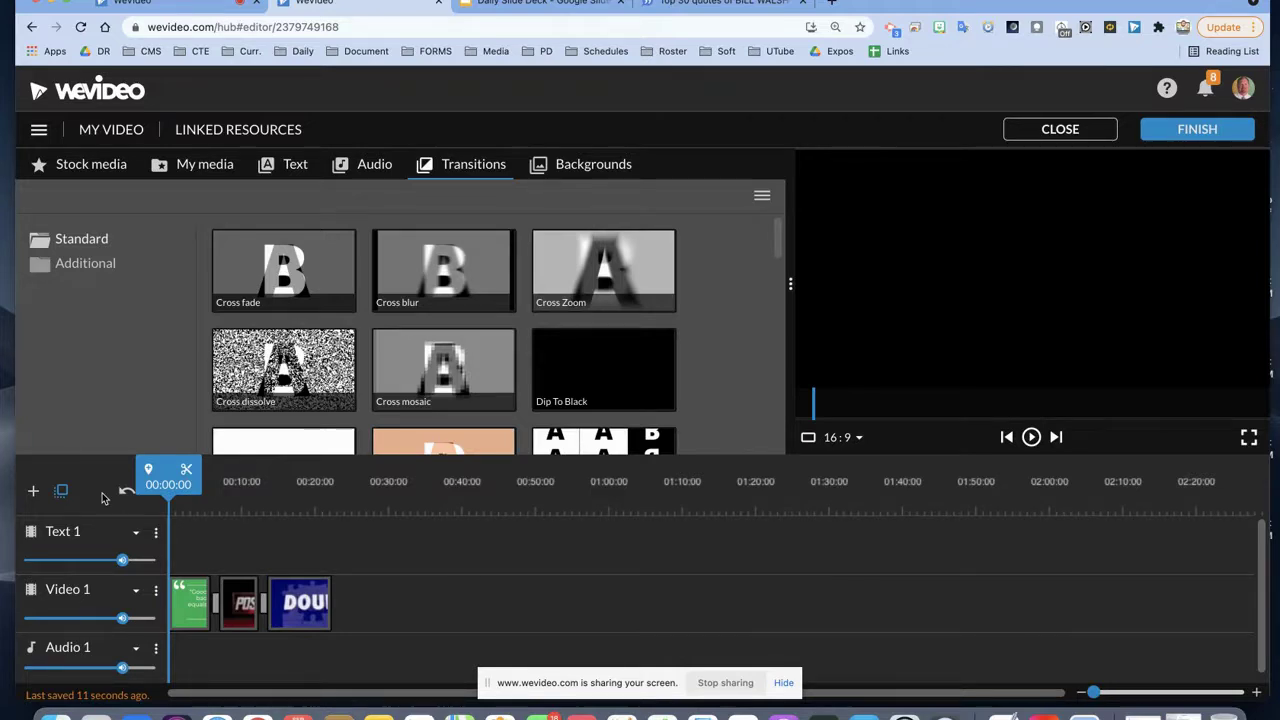
key("space")
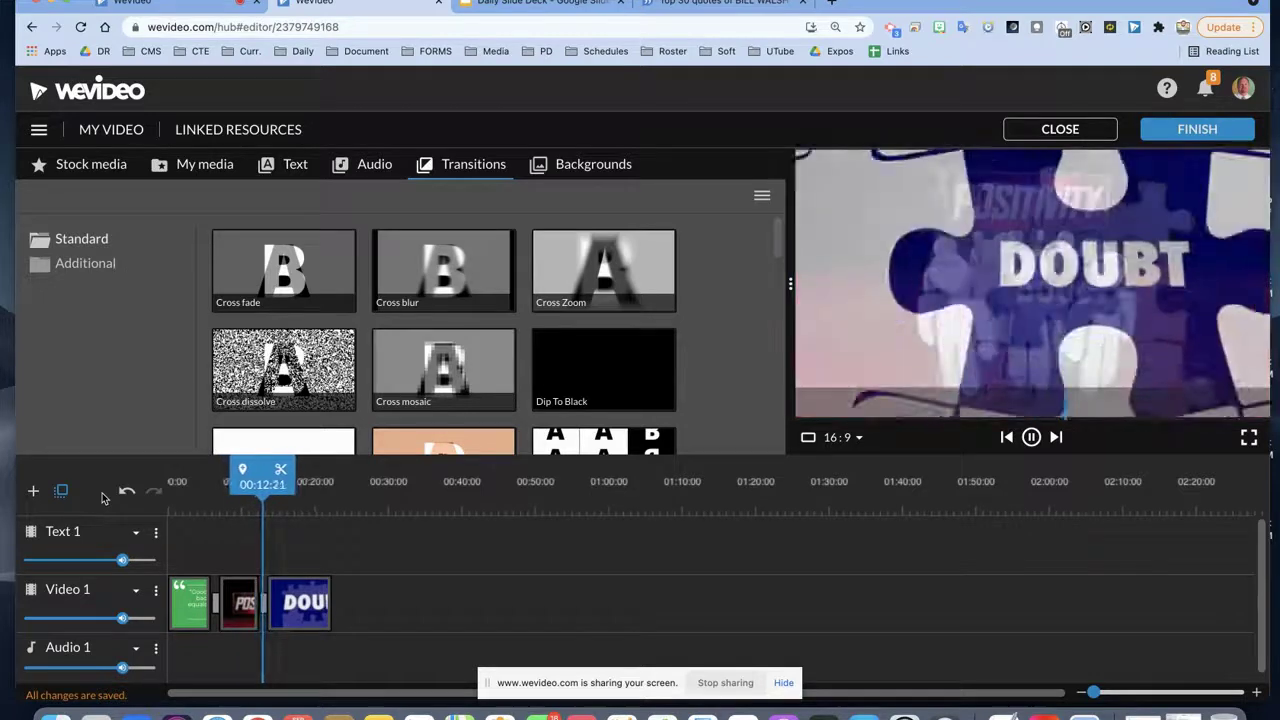
key("space")
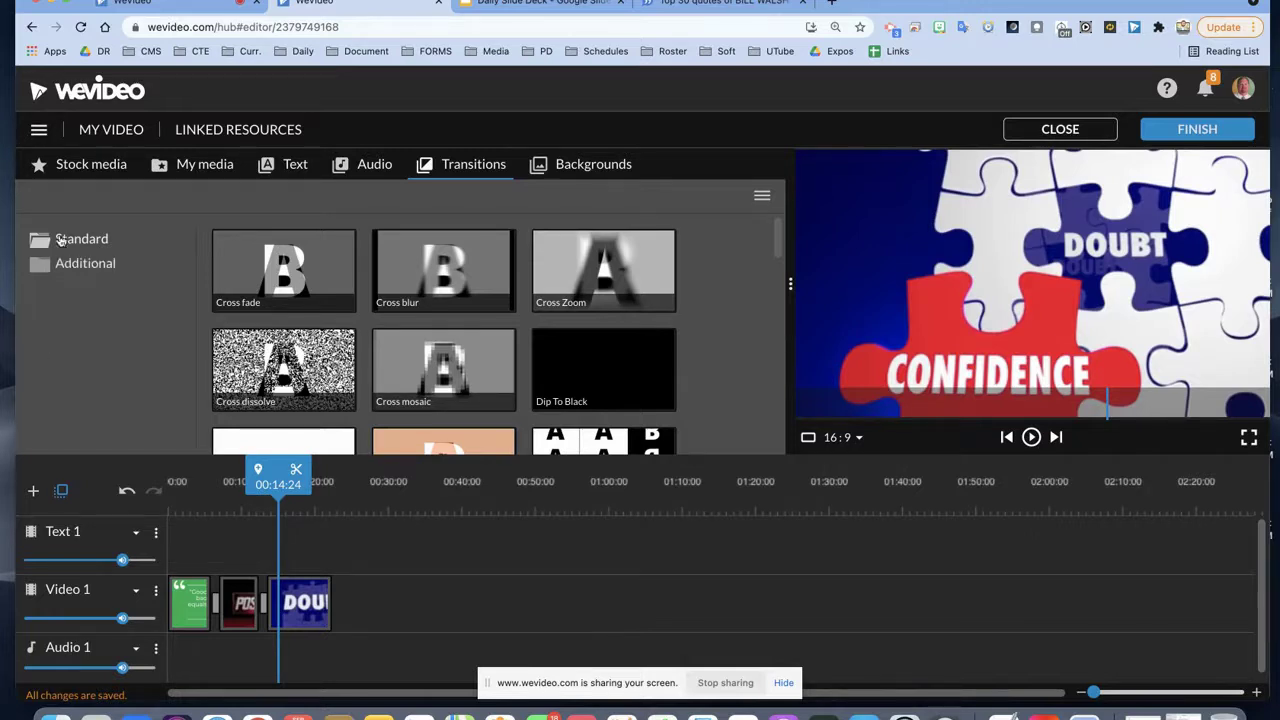
Step: Add the Positivity globe stock clip after the DOUBT clip on Video 1, with a Cross fade between the two
left_click(86, 165)
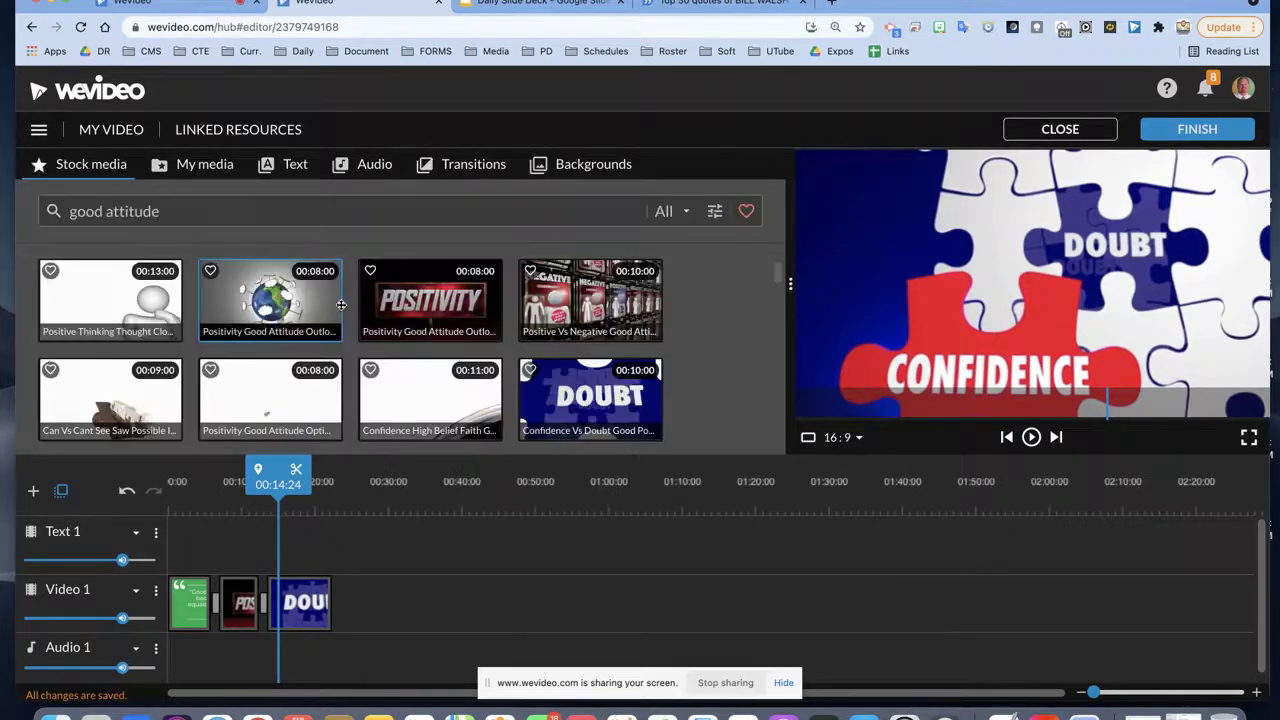
left_click(293, 312)
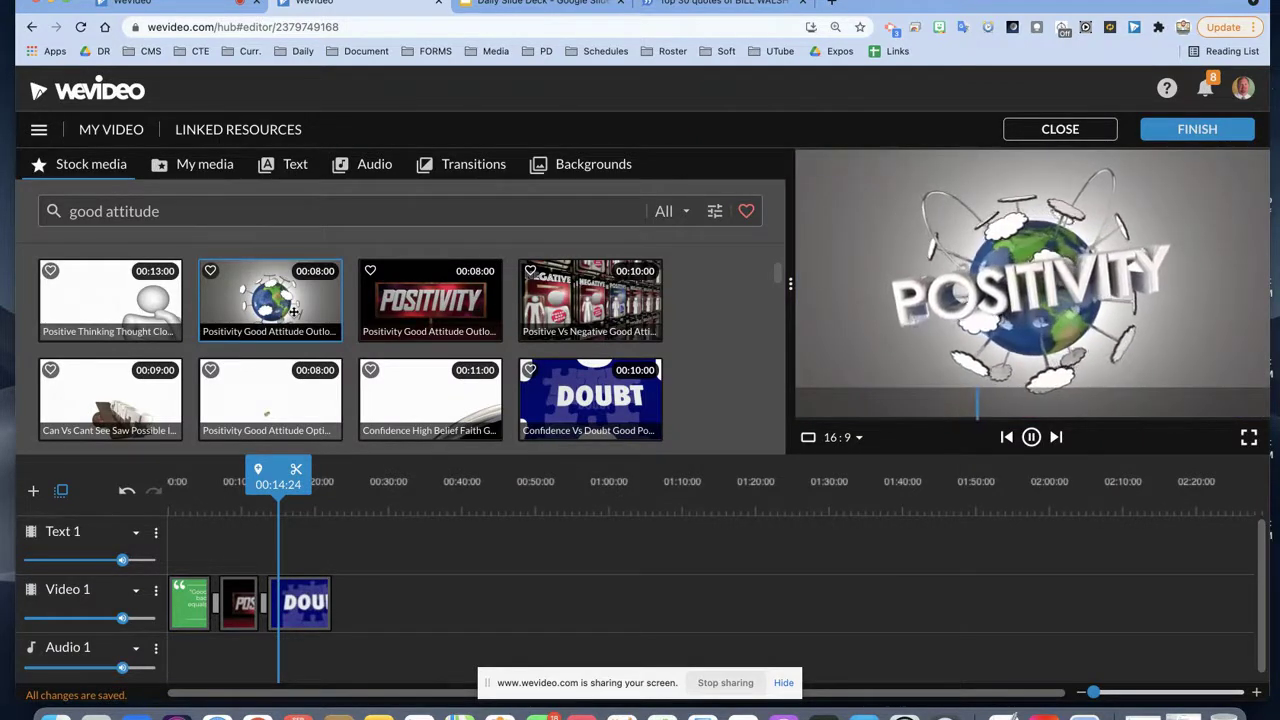
left_click_drag(295, 312, 363, 592)
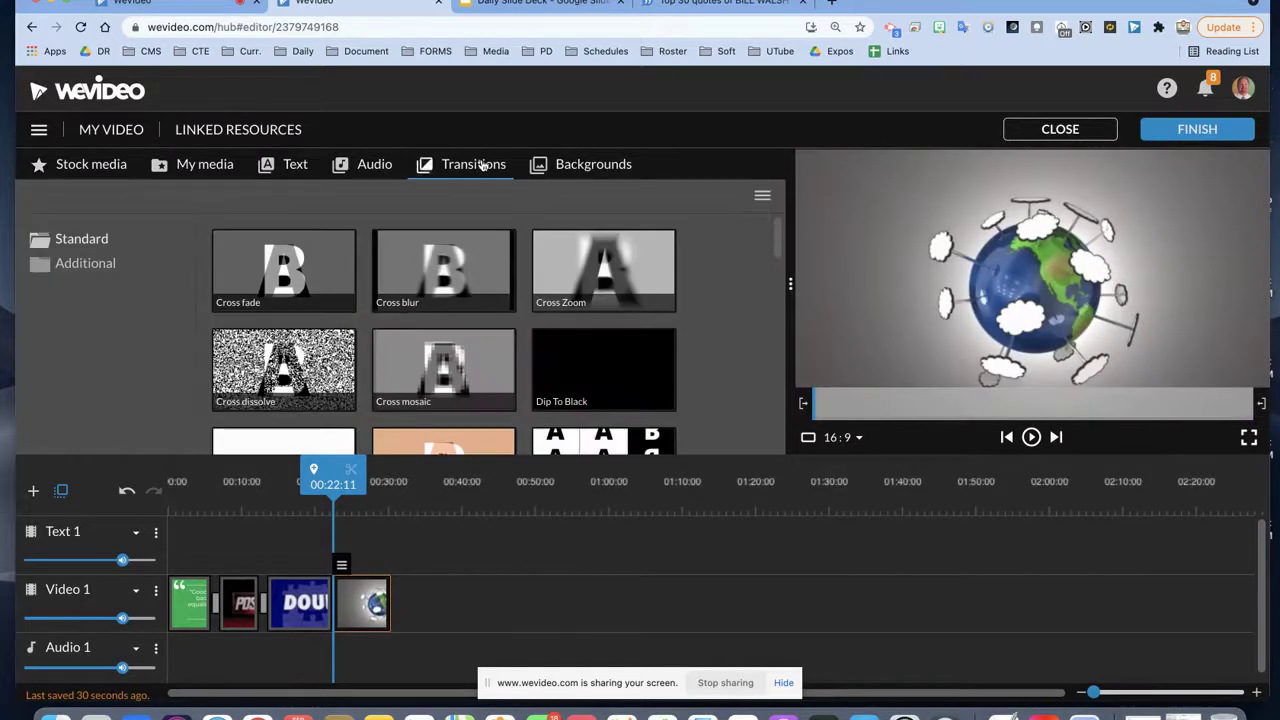
mouse_move(303, 279)
left_mouse_down()
mouse_move(318, 537)
mouse_move(340, 590)
left_mouse_up()
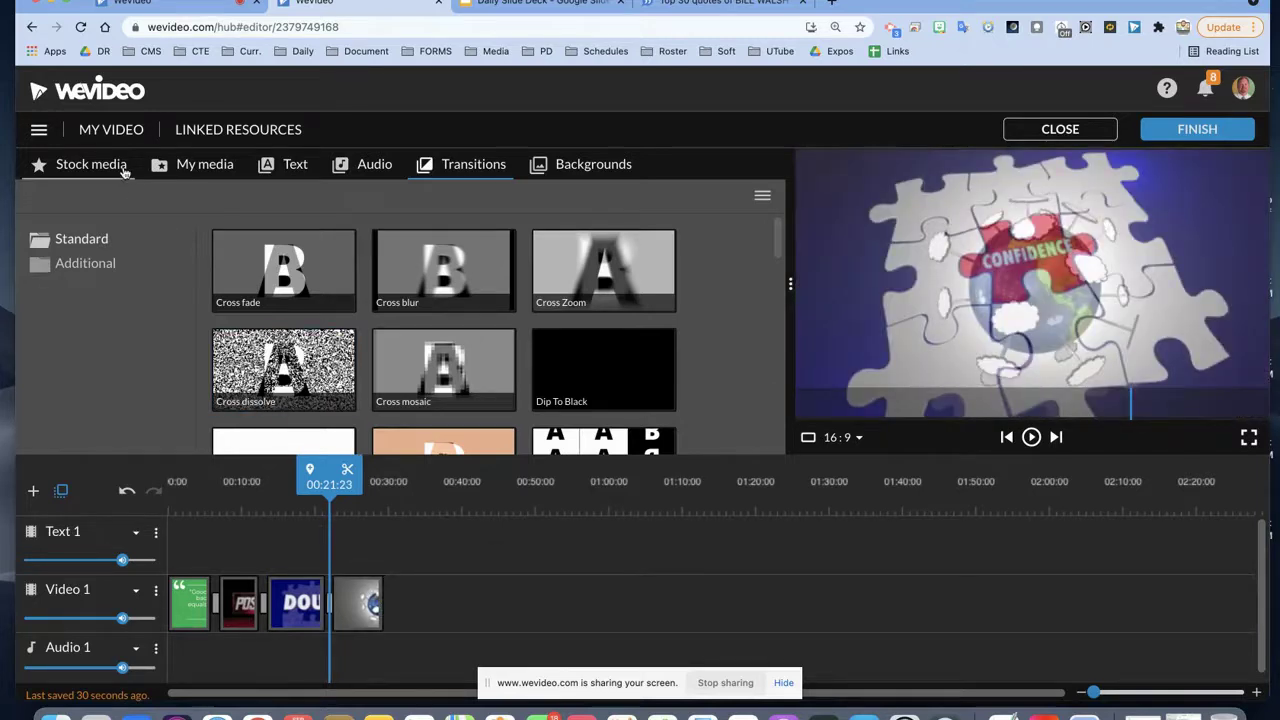
Step: Preview the Attitude Positive Outlook road clip in the stock media and add it after the globe clip on Video 1
left_click(124, 172)
scroll(493, 385, "down", 2)
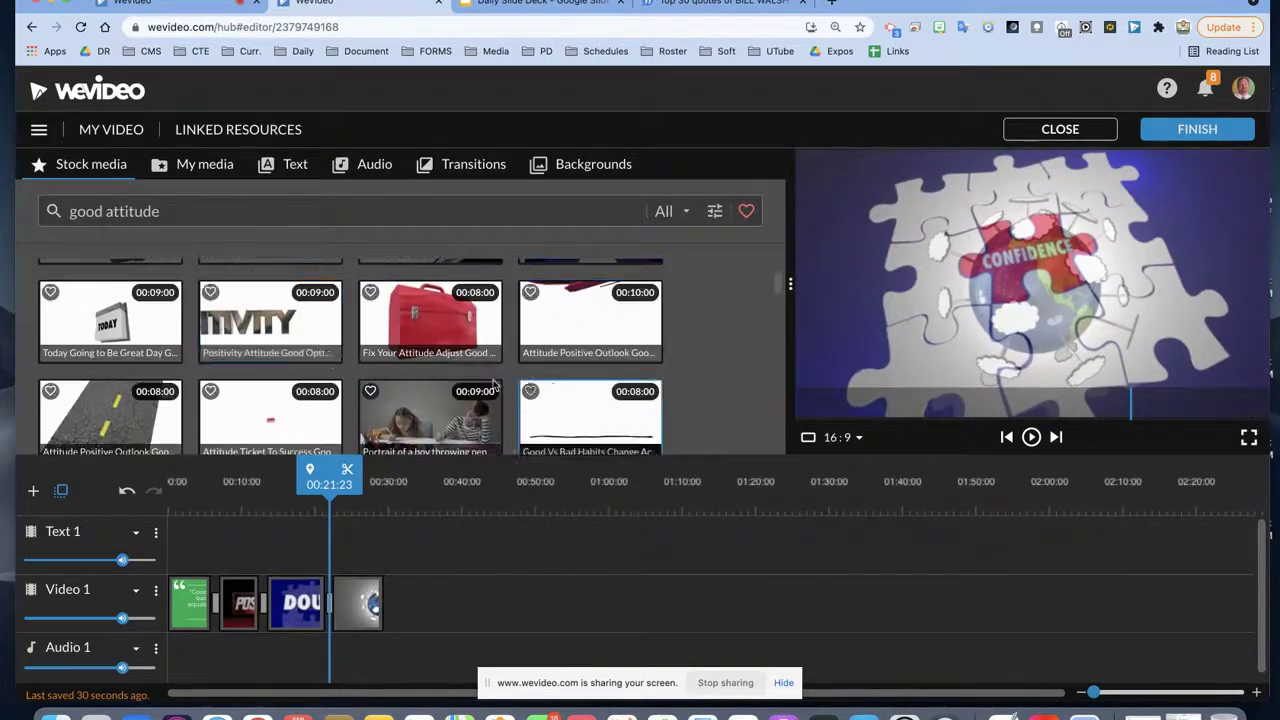
left_click(140, 400)
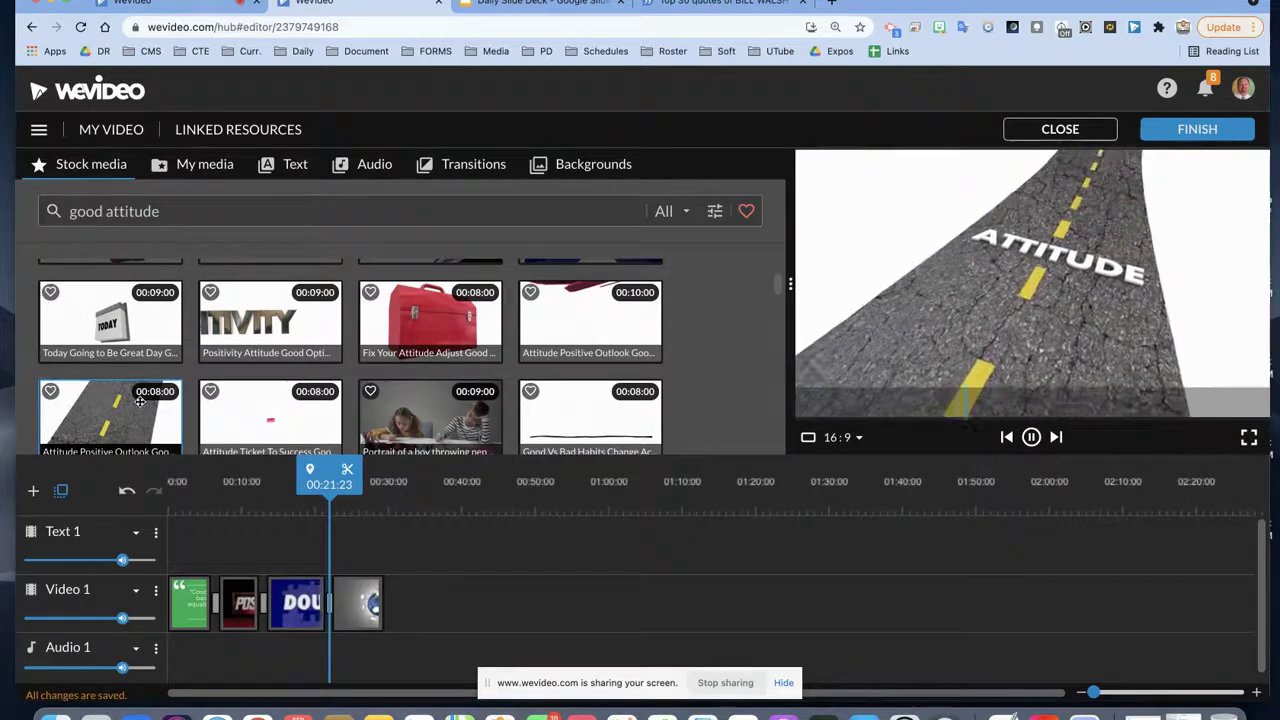
left_click_drag(140, 400, 424, 599)
left_click(414, 601)
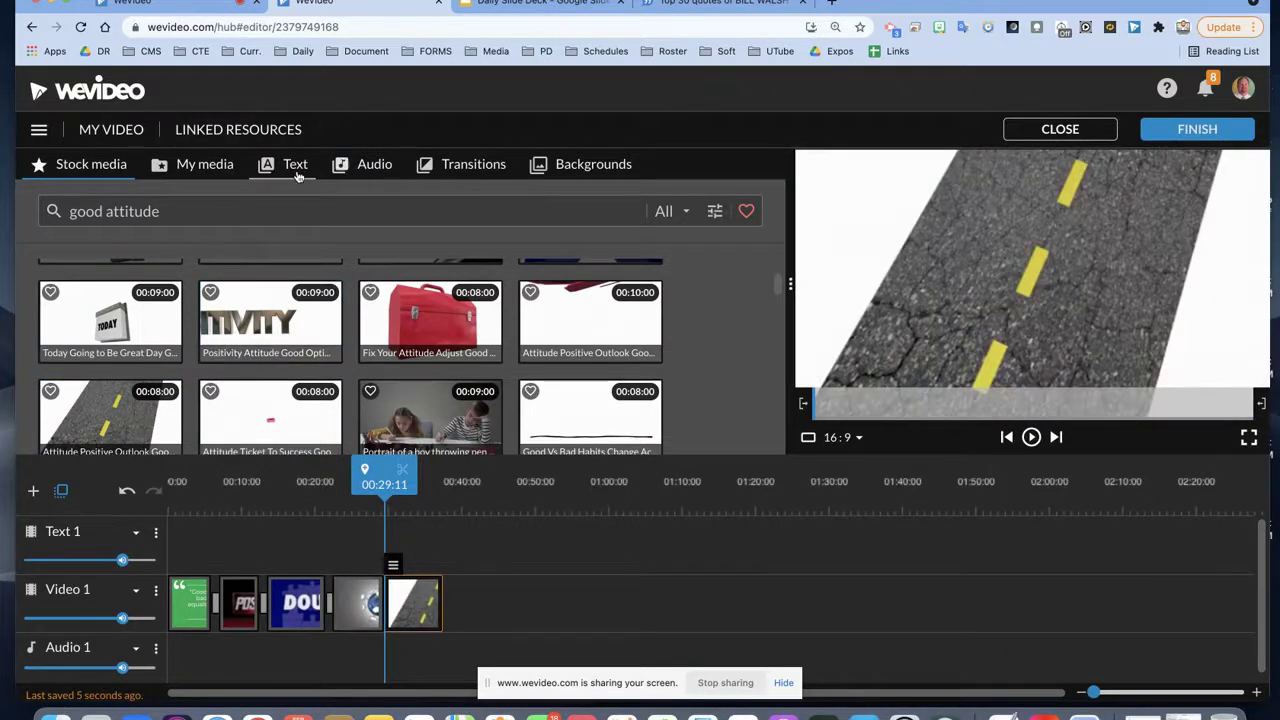
Step: Add the Portrait of a boy throwing pen clip after the road clip on Video 1, with Cross fade transitions on both sides of the road clip
left_click(474, 164)
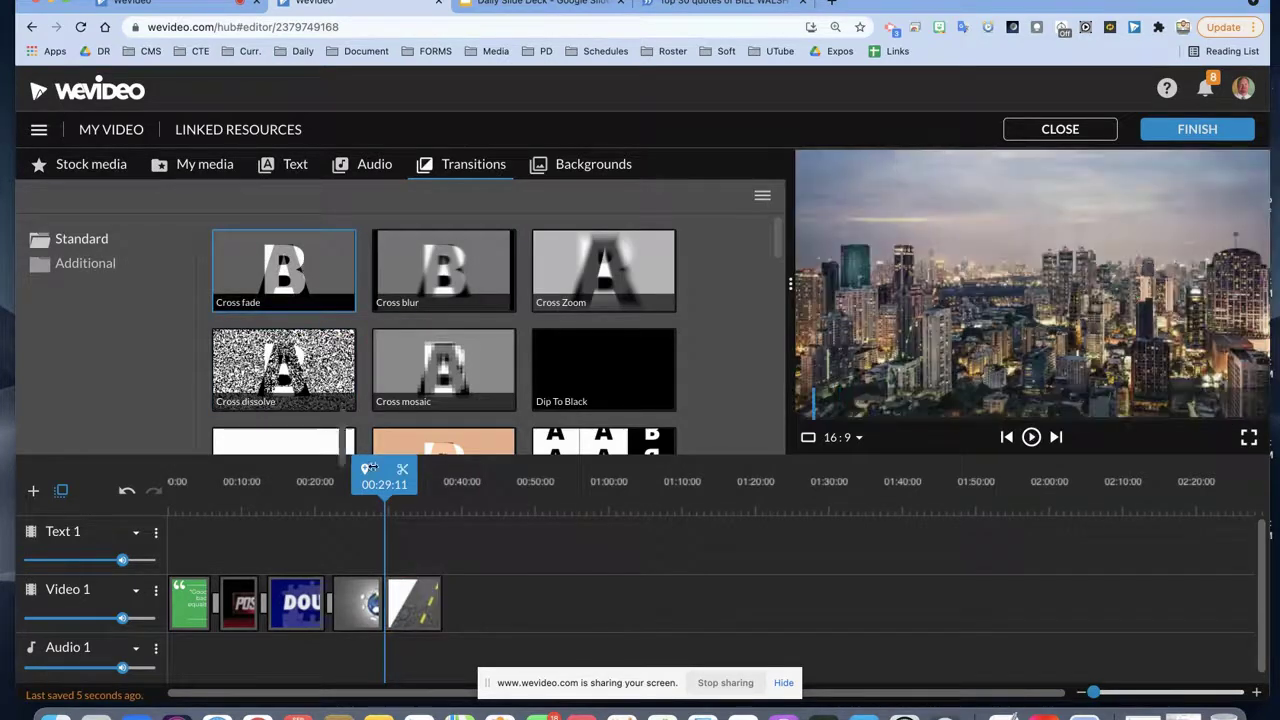
left_click_drag(303, 261, 382, 603)
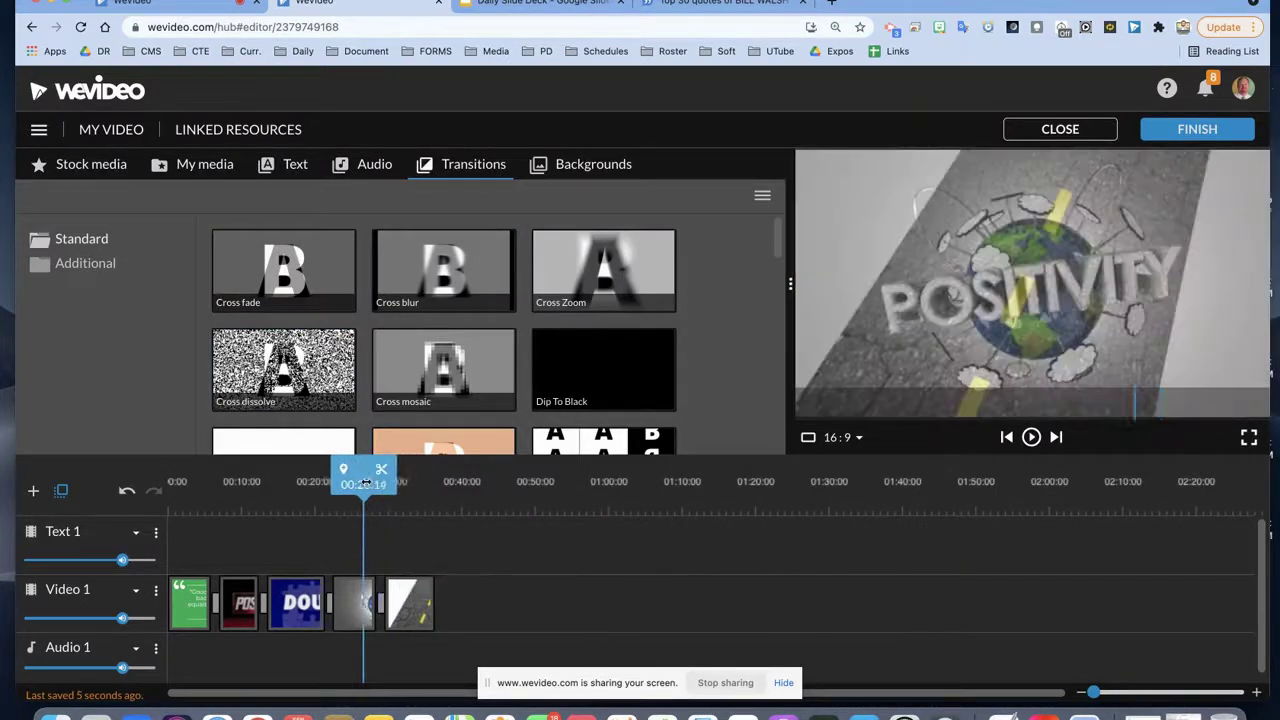
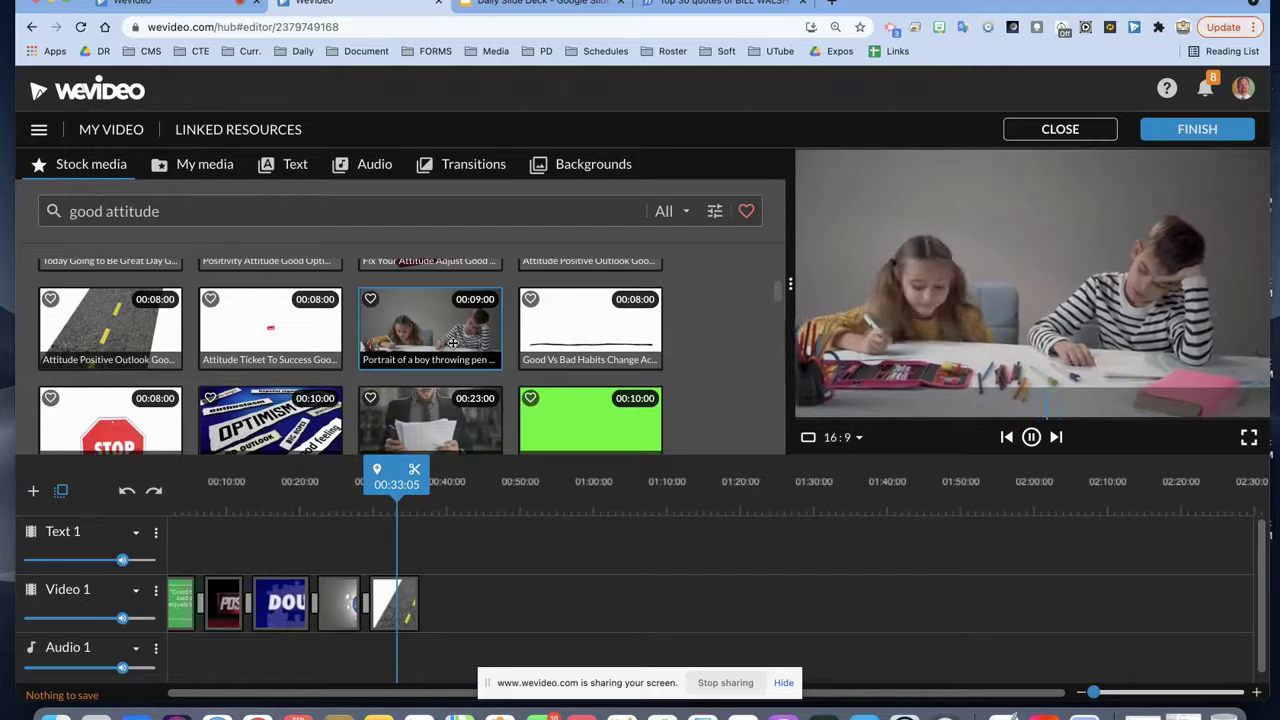
left_click_drag(453, 343, 455, 588)
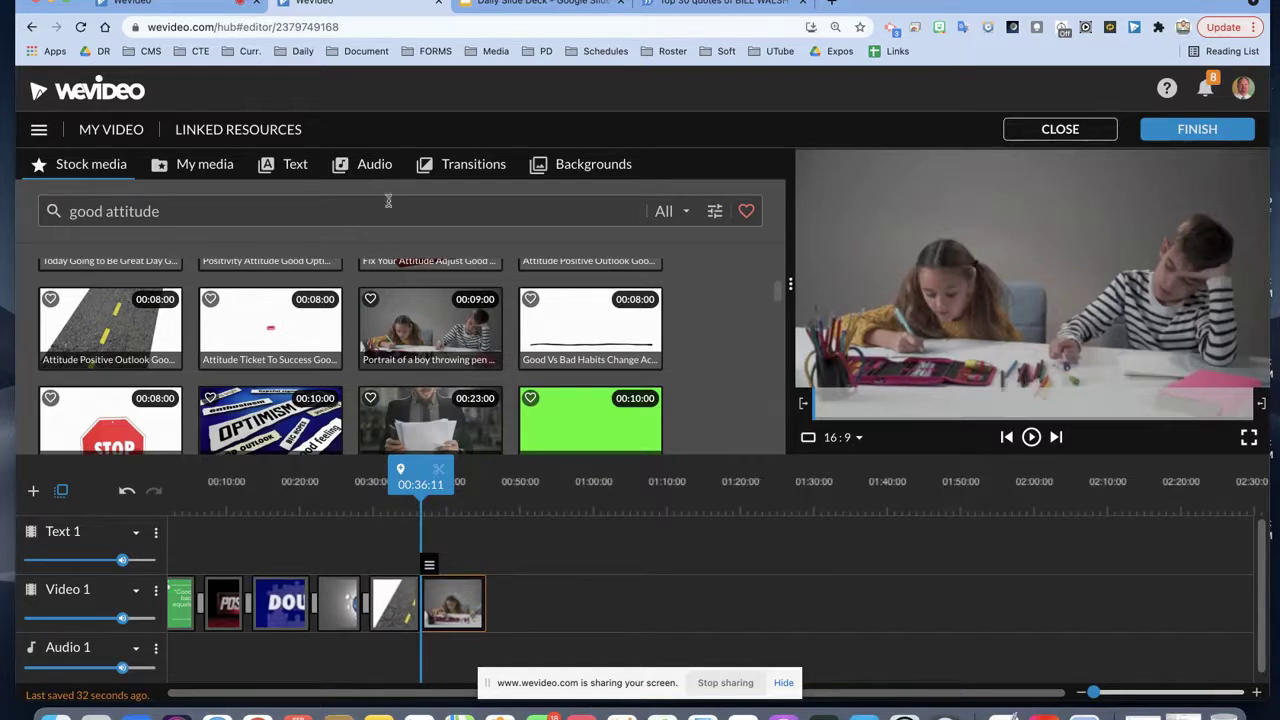
left_click(460, 166)
left_click_drag(271, 252, 418, 603)
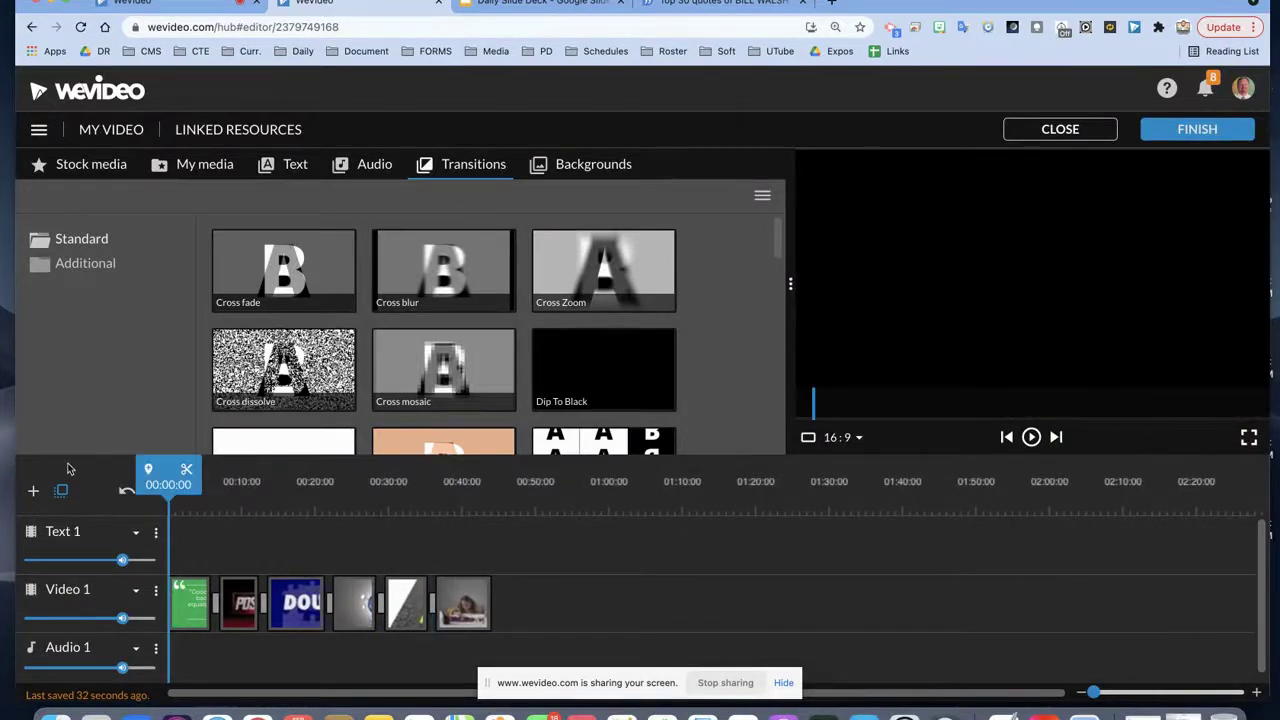
Step: Play Video 1 from the start into the DOUBT clip, then skip ahead to the road clip and play into the boy clip
key("space")
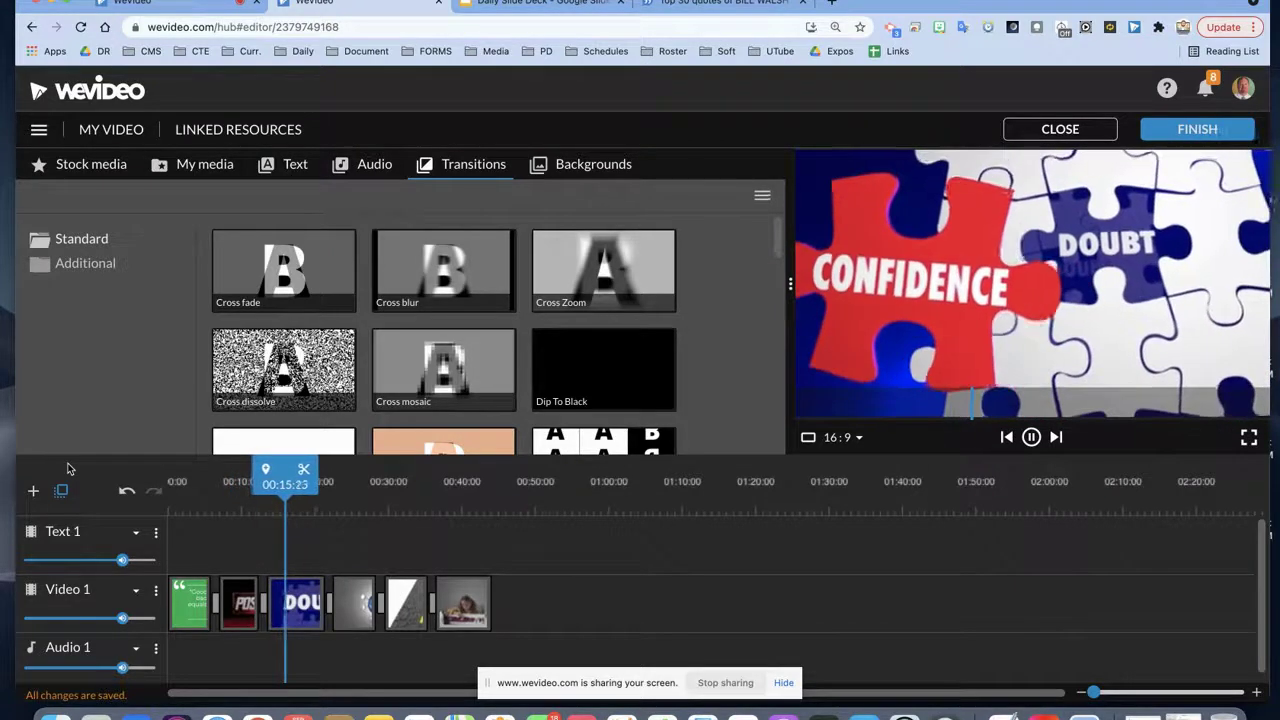
key("space")
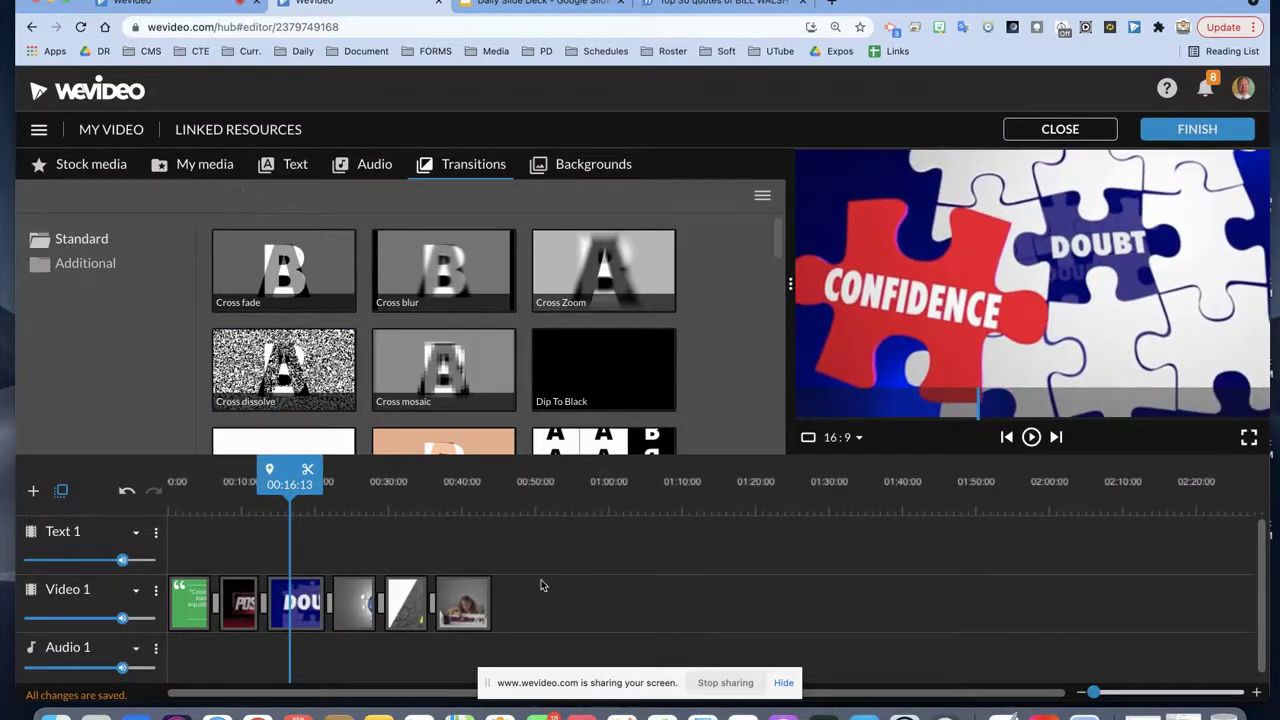
left_click_drag(289, 478, 396, 478)
key("space")
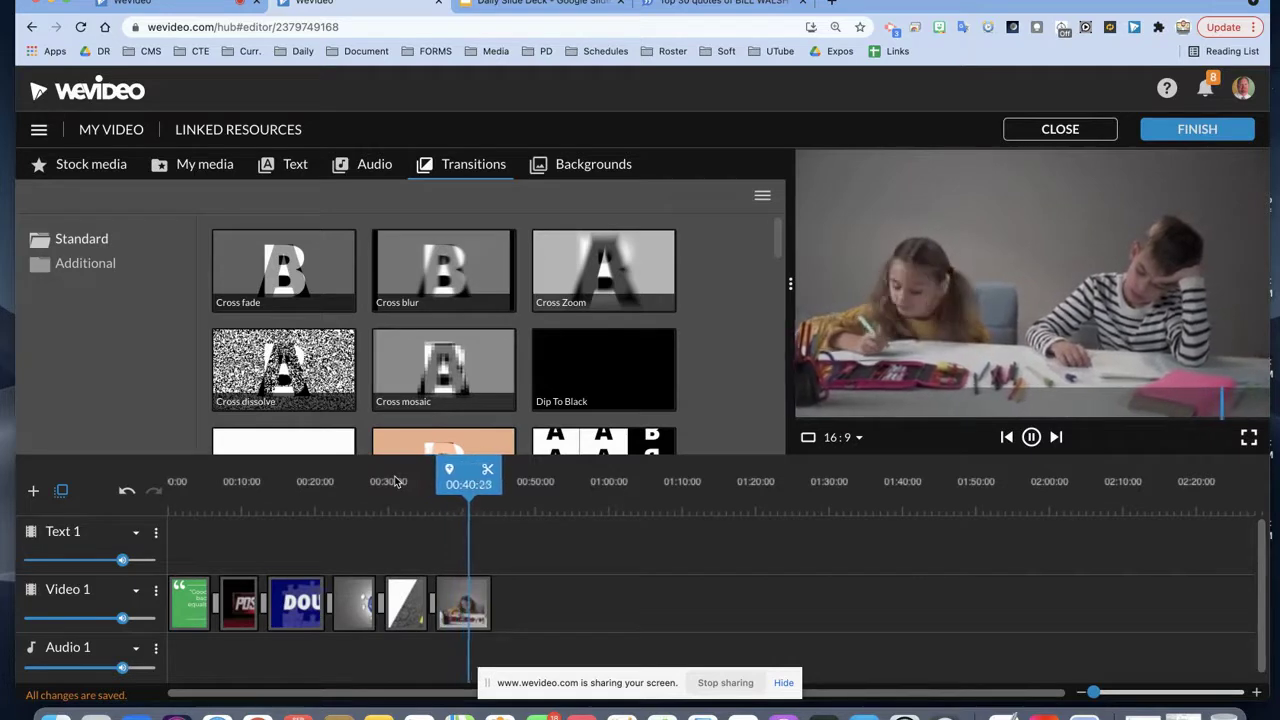
key("space")
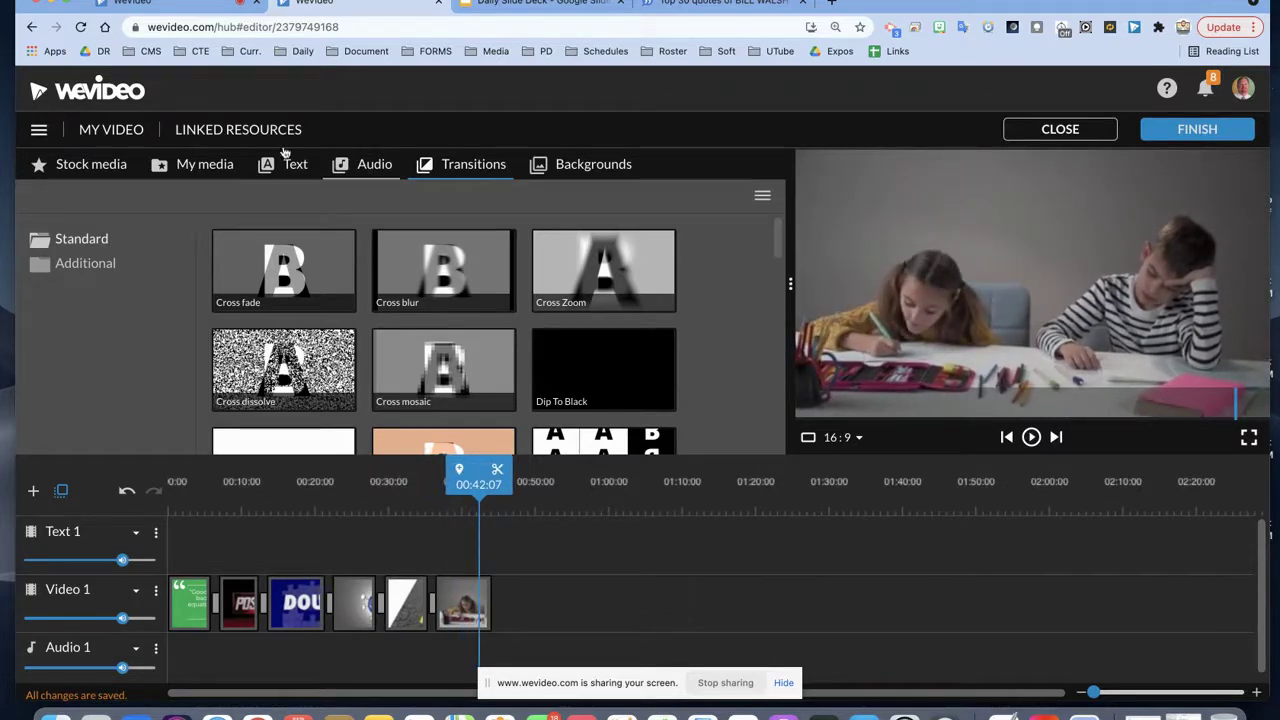
Step: Add the Optimism Rising stock clip from the "good attitude" results after the boy clip on Video 1
left_click(98, 165)
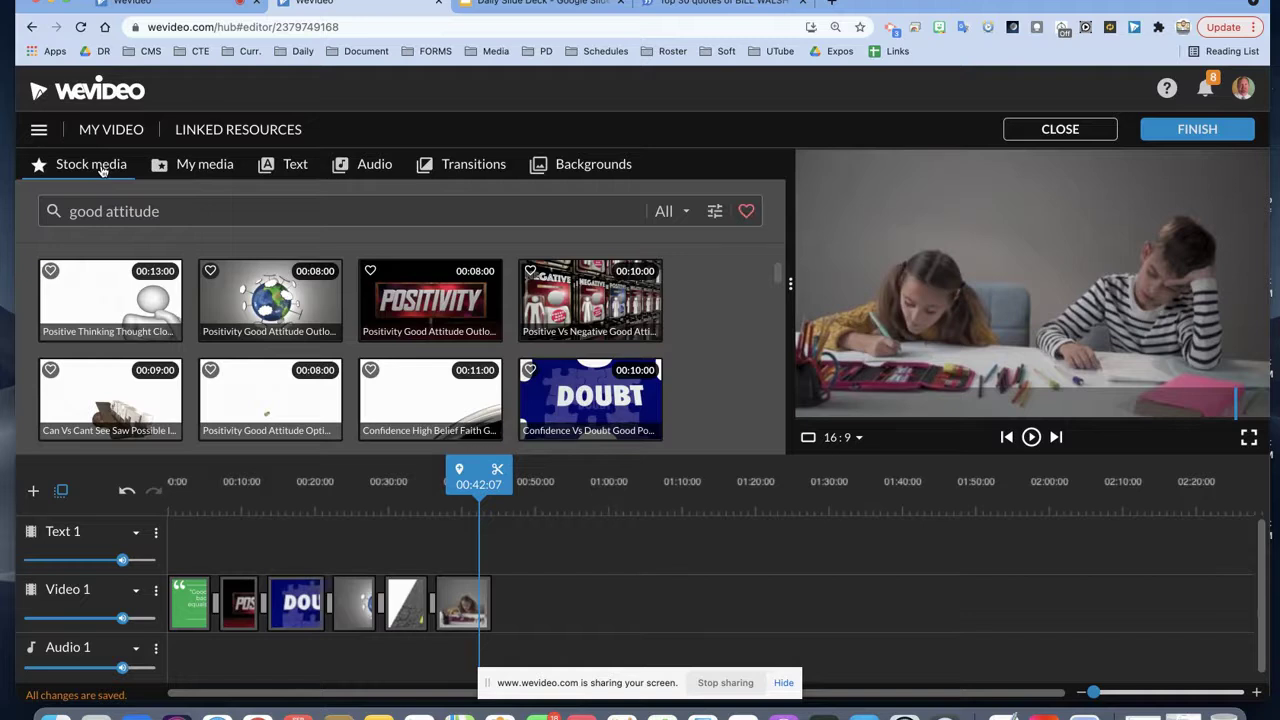
scroll(595, 330, "down", 5)
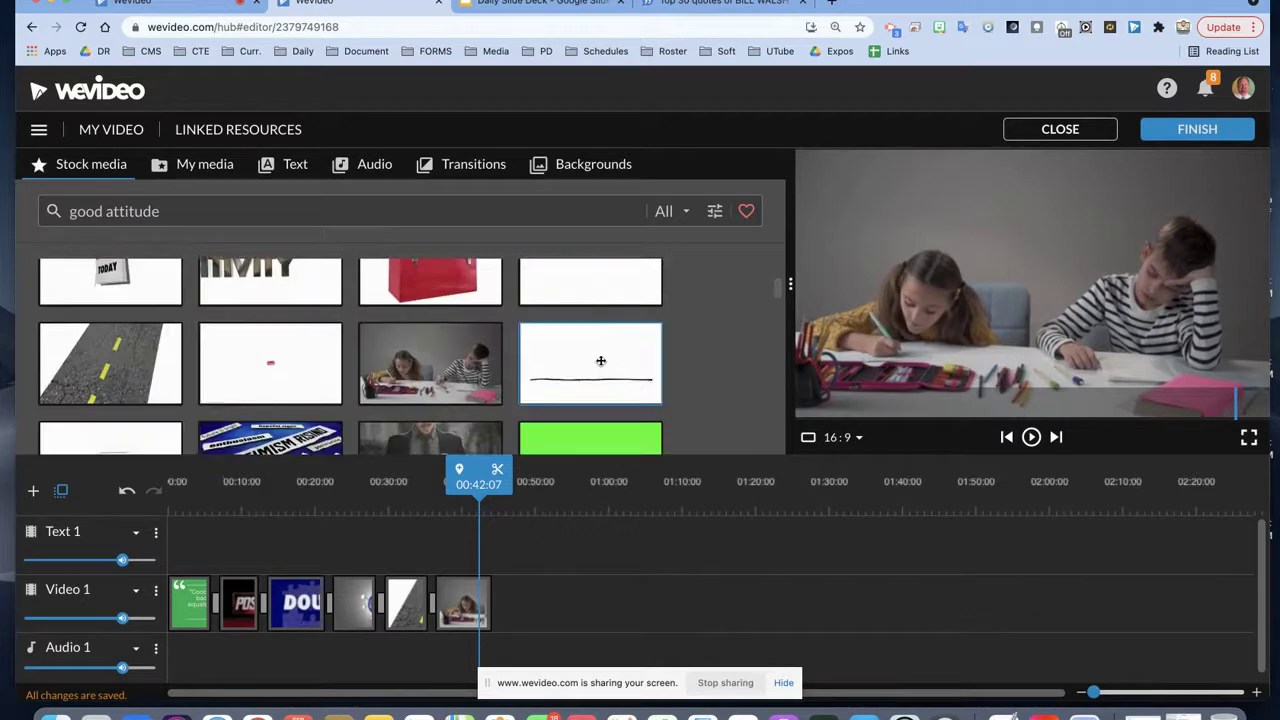
scroll(598, 359, "down", 3)
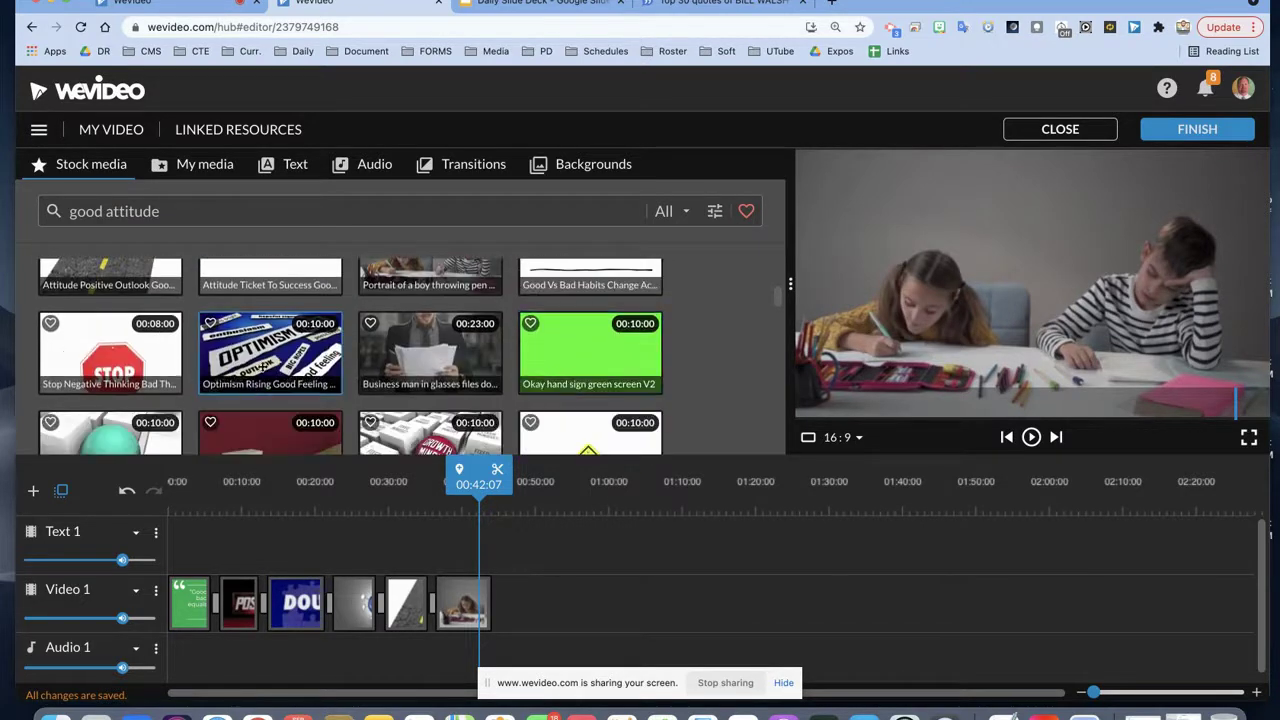
left_click(410, 384)
left_click_drag(410, 384, 529, 600)
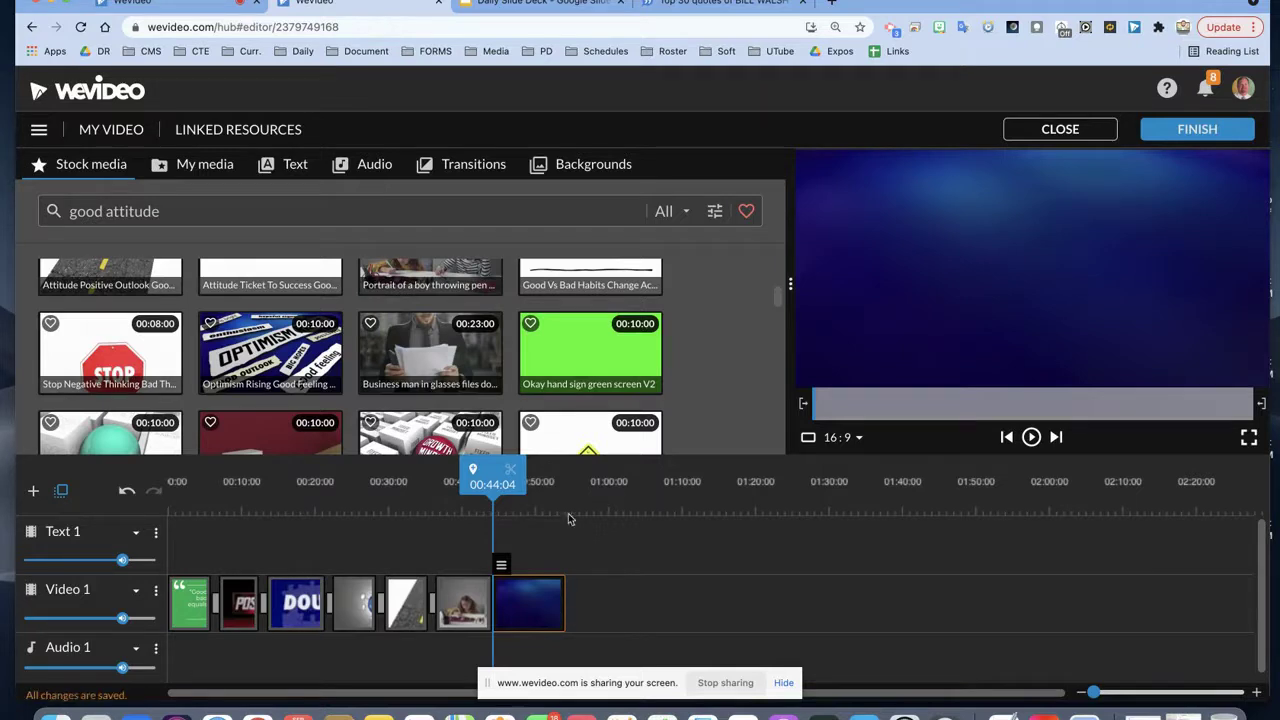
Step: Add a Curtains transition between the boy and Optimism Rising clips on Video 1, and play the sequence across it
left_click(475, 164)
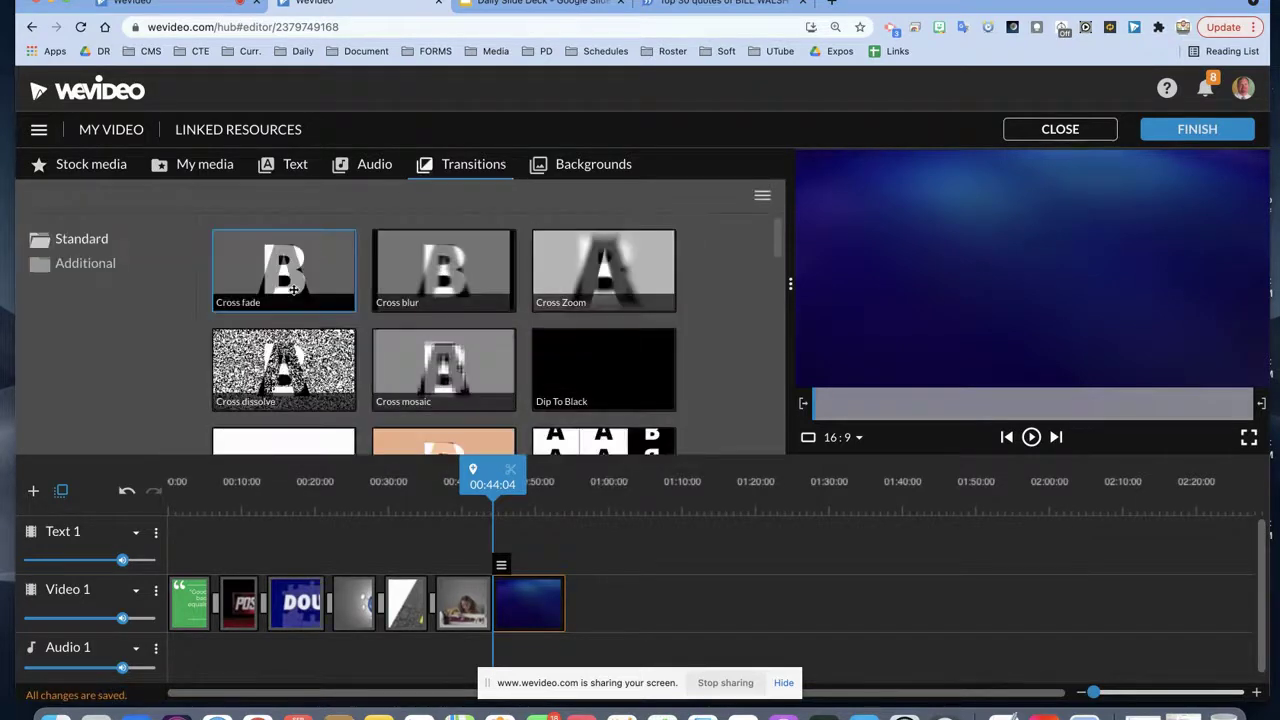
scroll(585, 300, "down", 3)
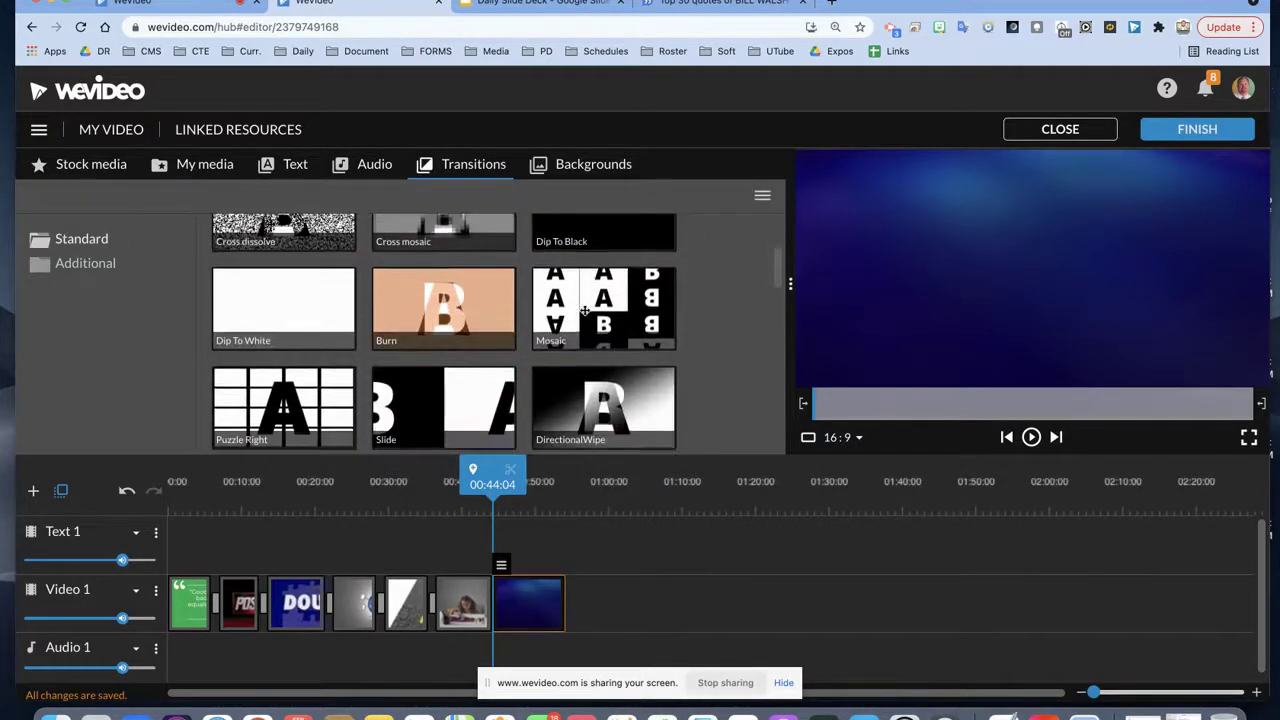
scroll(585, 313, "down", 3)
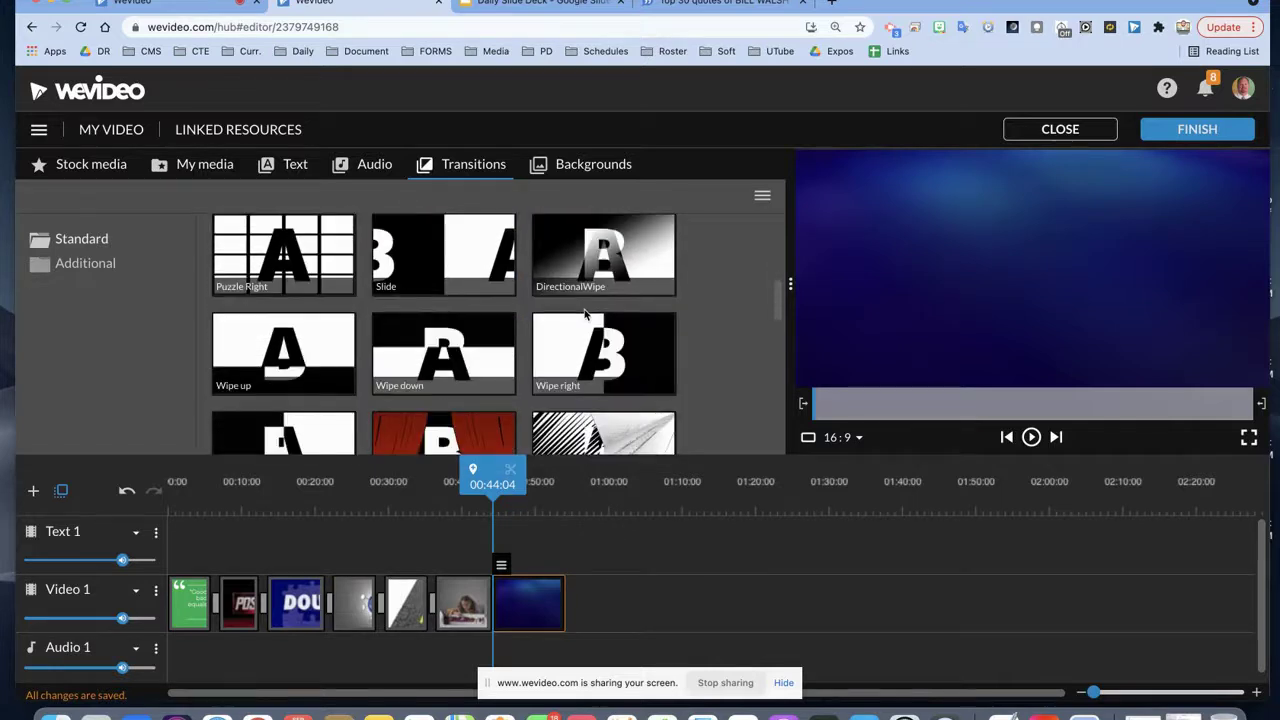
scroll(585, 314, "up", 2)
scroll(484, 350, "down", 3)
left_click_drag(455, 360, 490, 600)
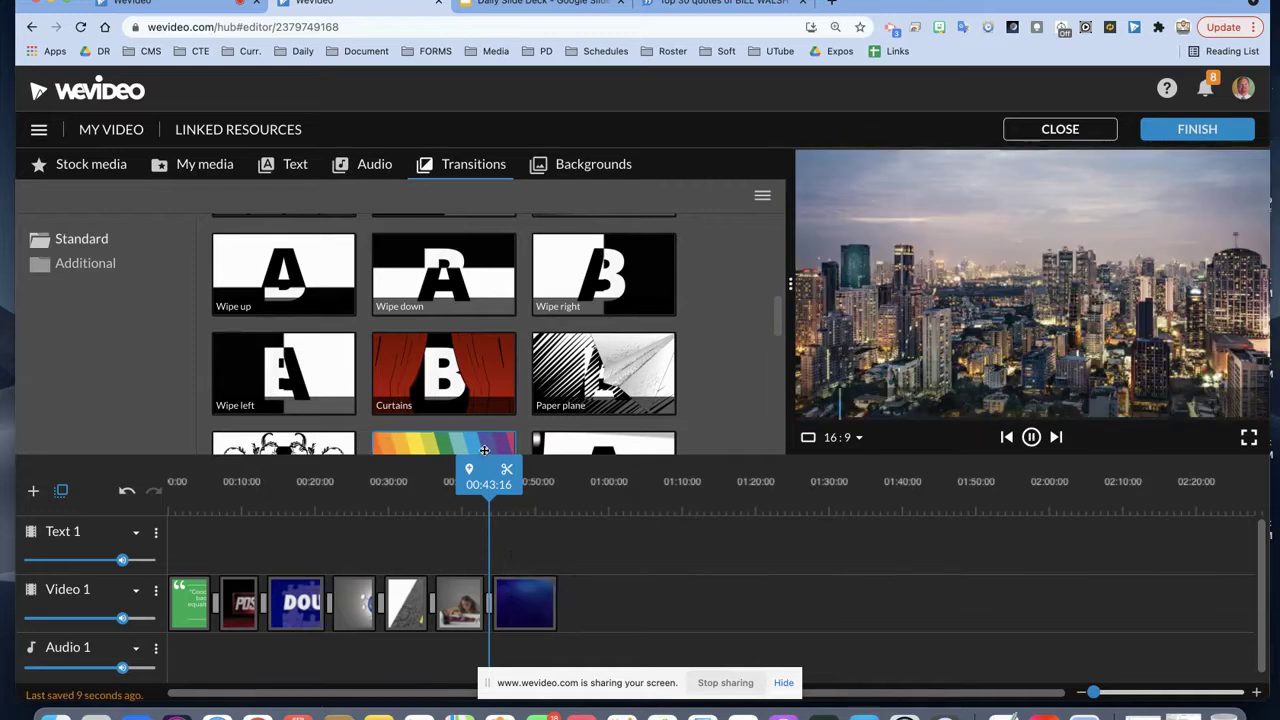
left_click_drag(484, 470, 458, 468)
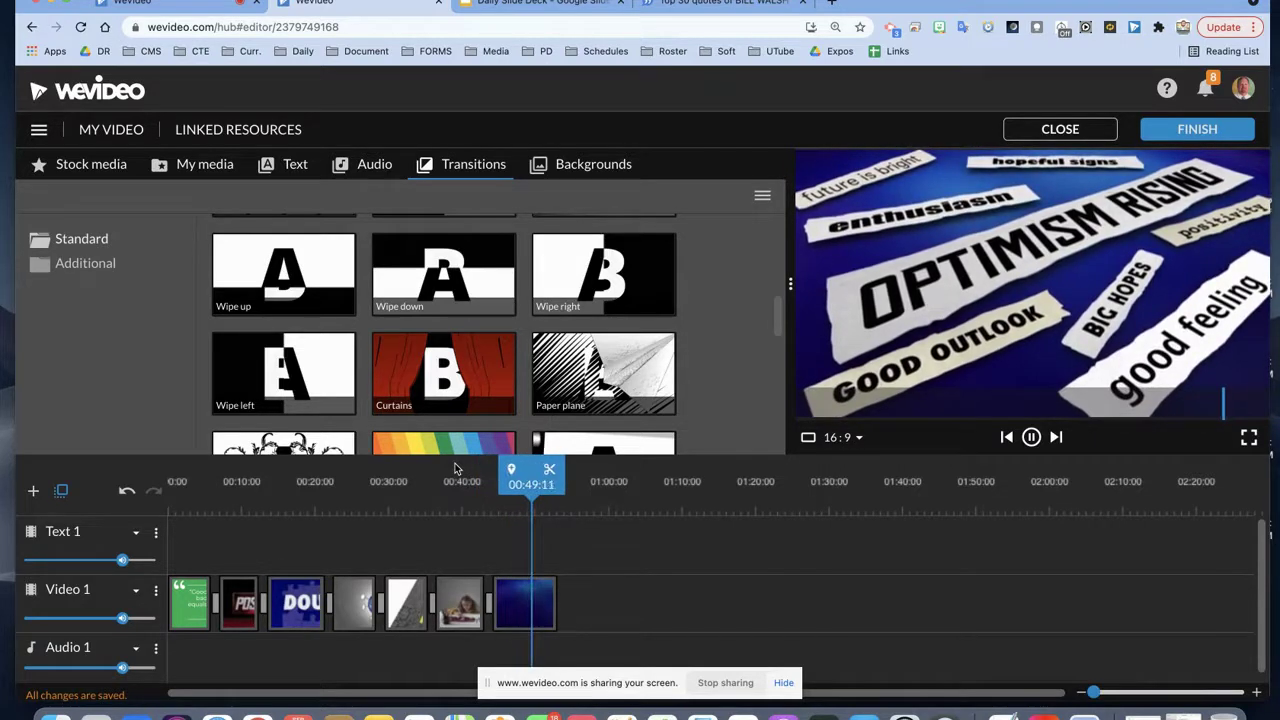
key("space")
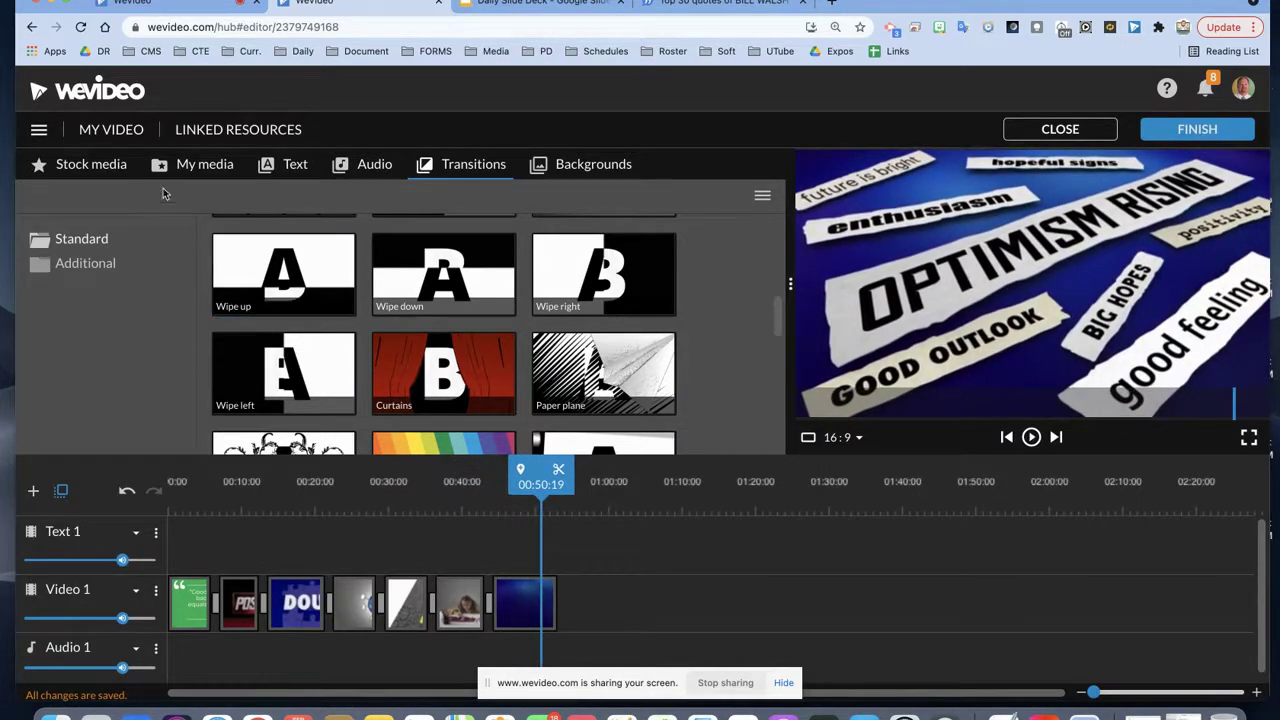
Step: Add the Growth Vs Fixed Mindset stock clip after the Optimism Rising clip on Video 1
left_click(110, 166)
scroll(559, 370, "down", 5)
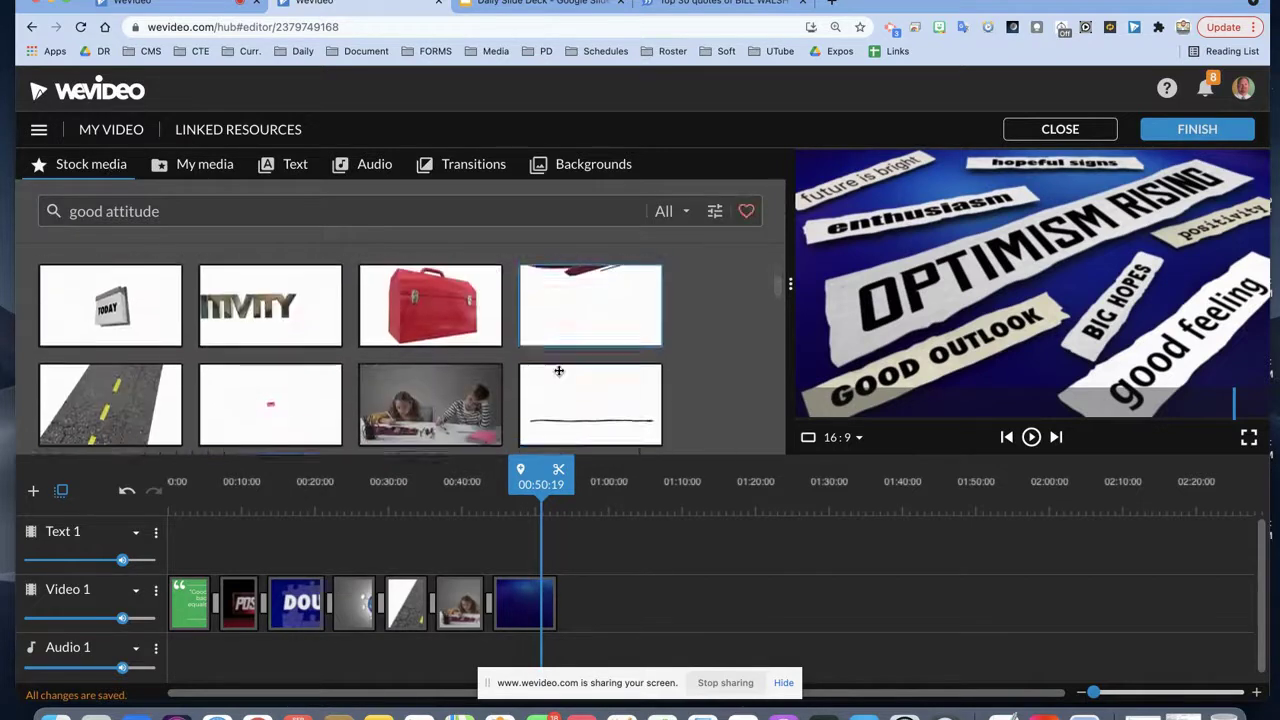
scroll(559, 370, "down", 2)
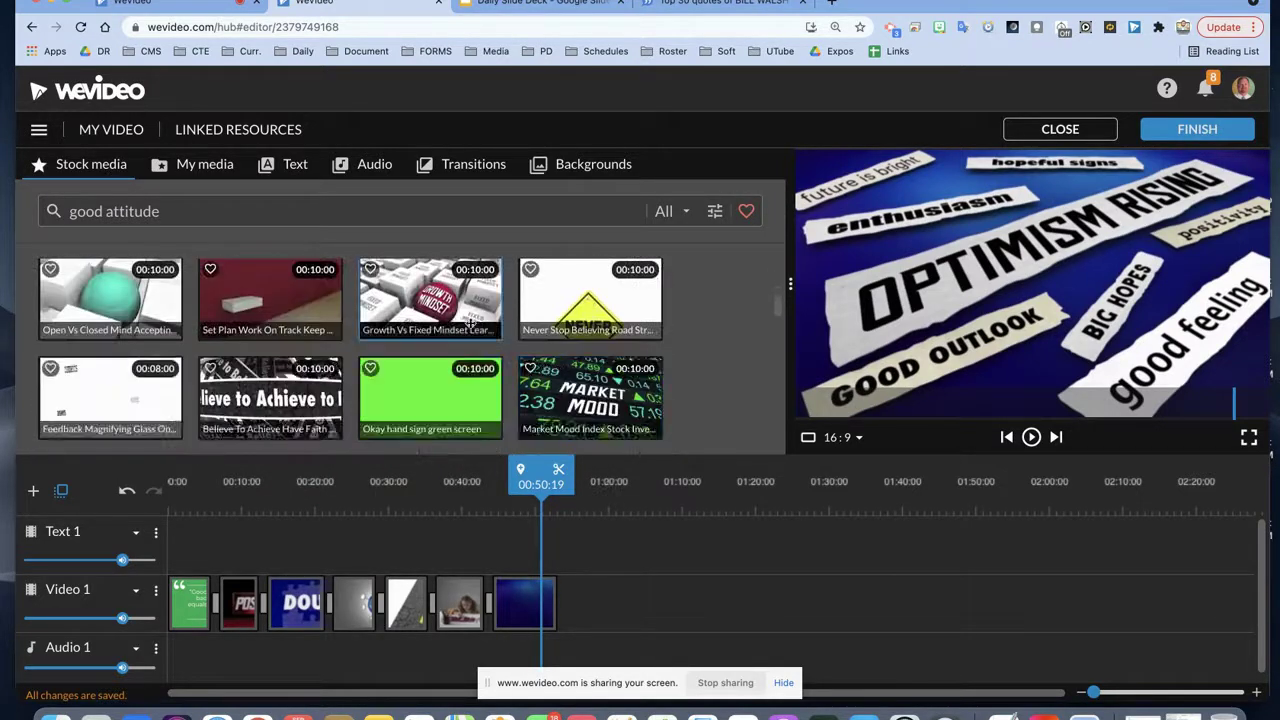
left_click(470, 323)
left_click_drag(470, 323, 596, 603)
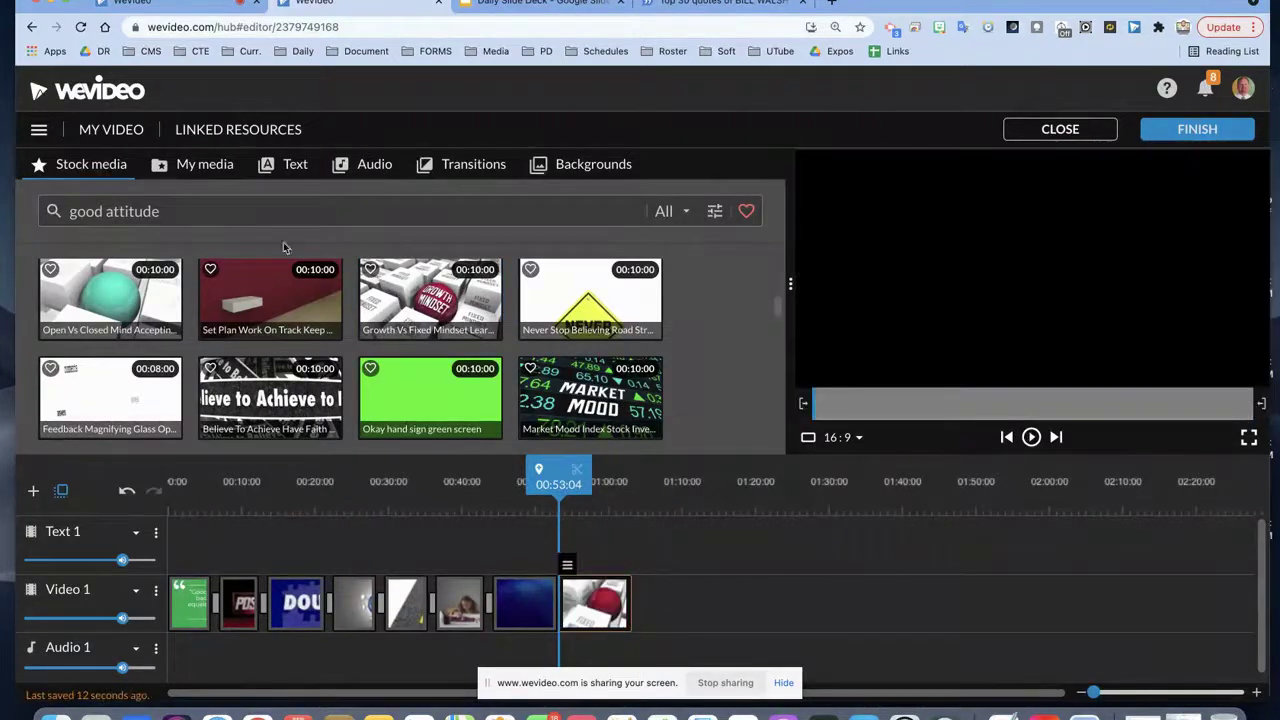
Step: Browse the Standard transitions and add one between the Optimism Rising and Growth Vs Fixed Mindset clips on Video 1
left_click(472, 164)
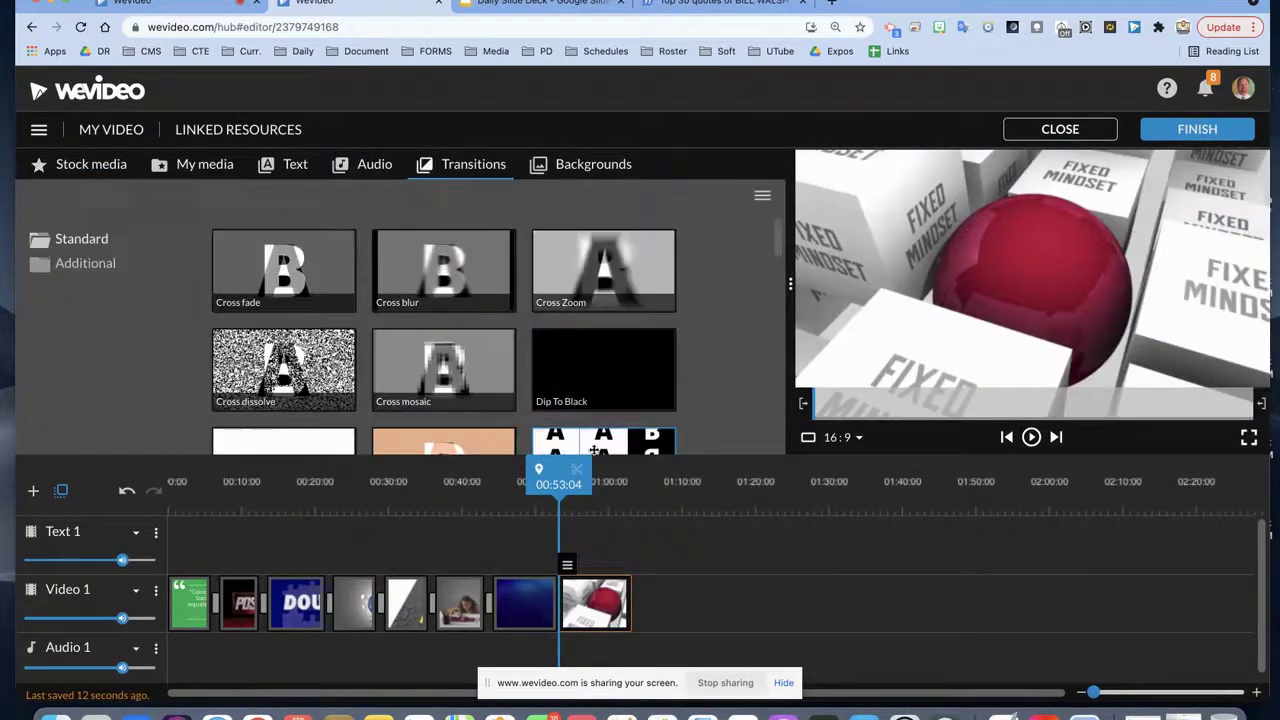
scroll(600, 430, "down", 15)
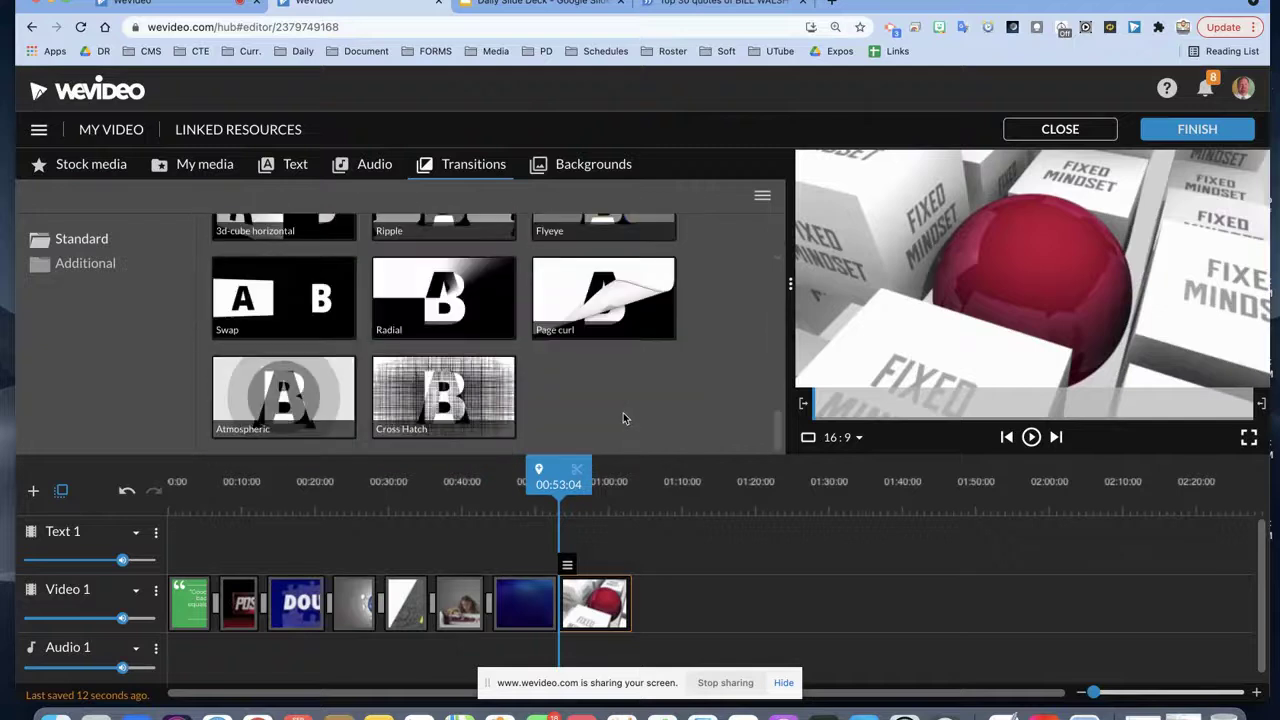
scroll(610, 400, "up", 3)
scroll(583, 348, "up", 3)
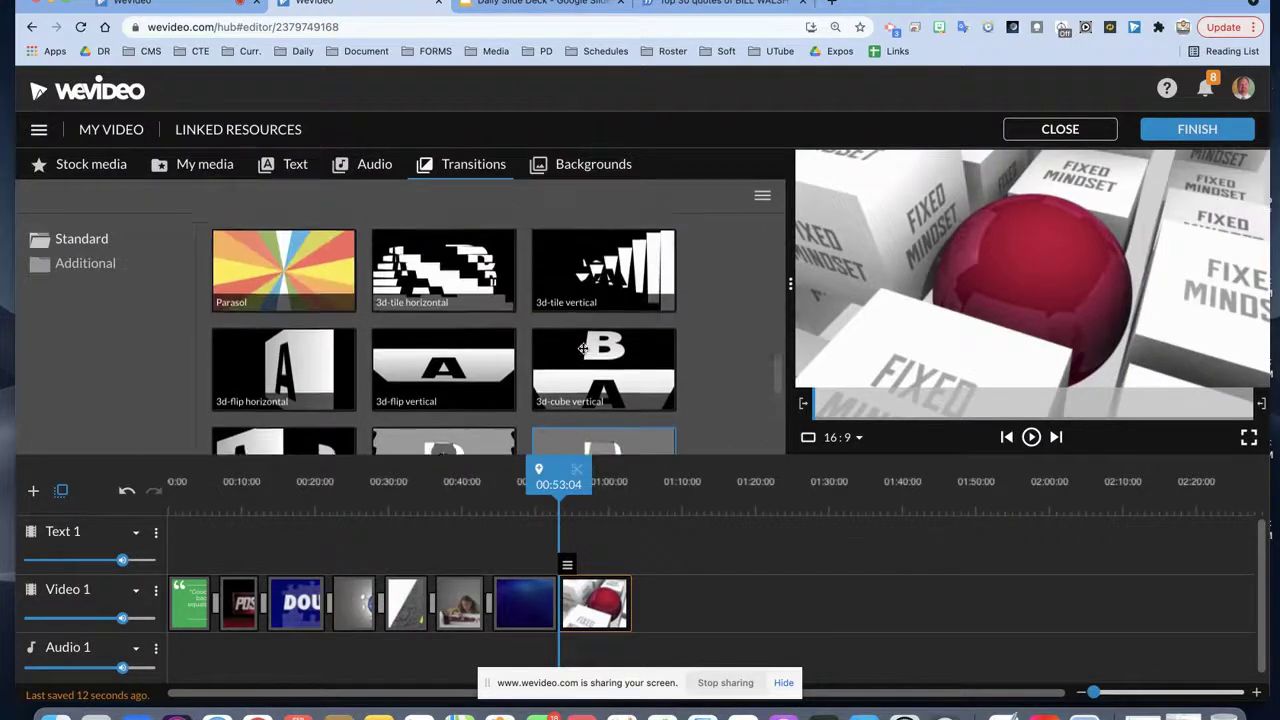
left_click(556, 603)
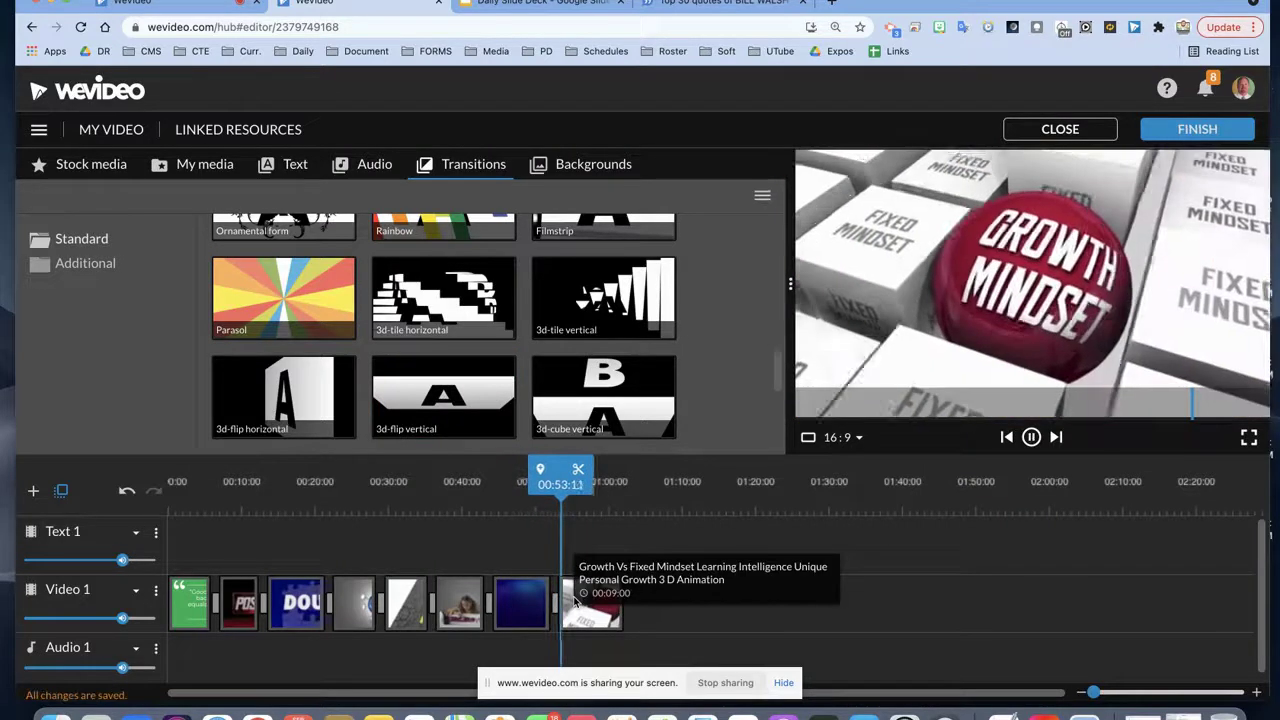
Step: Play the transition into the Growth Vs Fixed Mindset clip and pause partway through that clip
left_click_drag(562, 474, 531, 459)
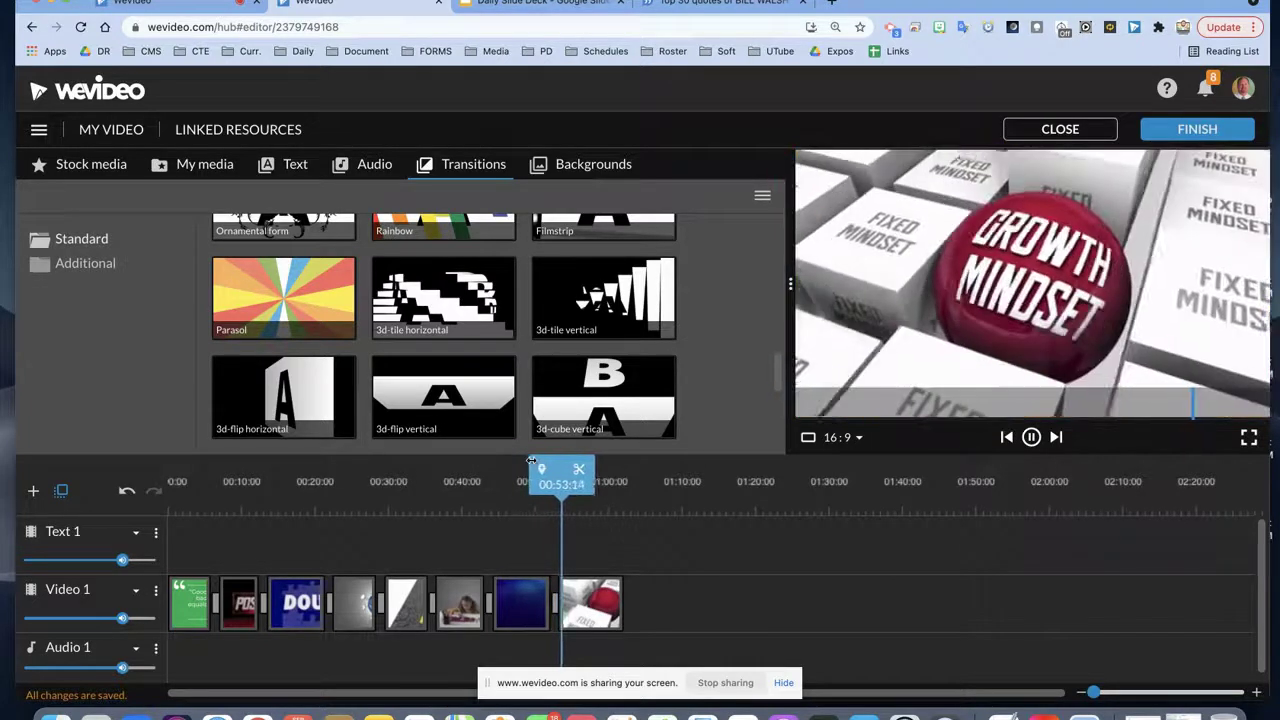
key("space")
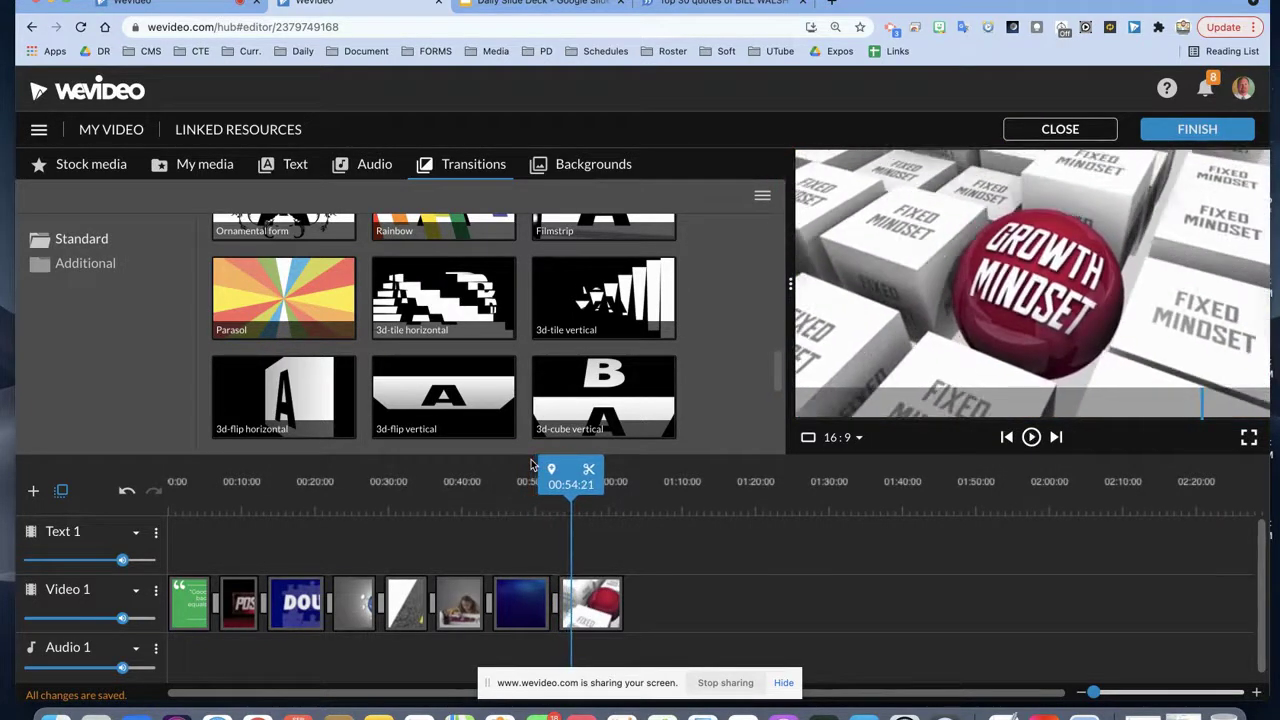
key("space")
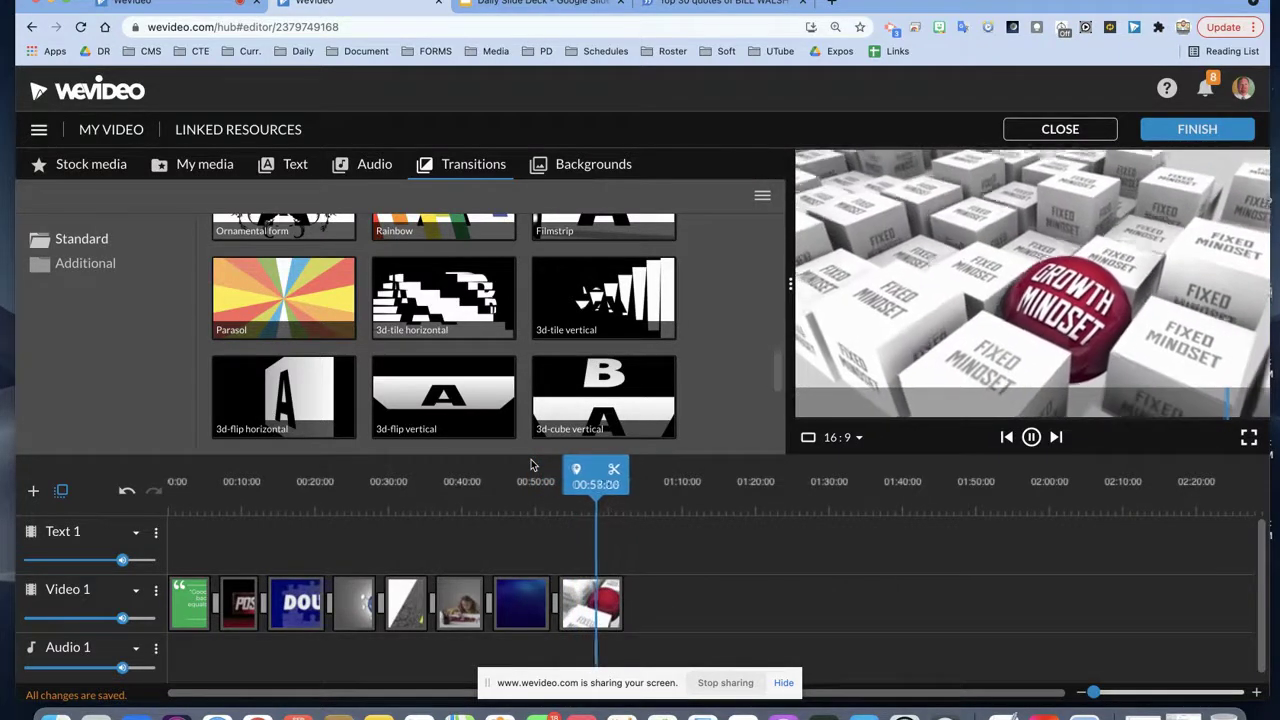
key("space")
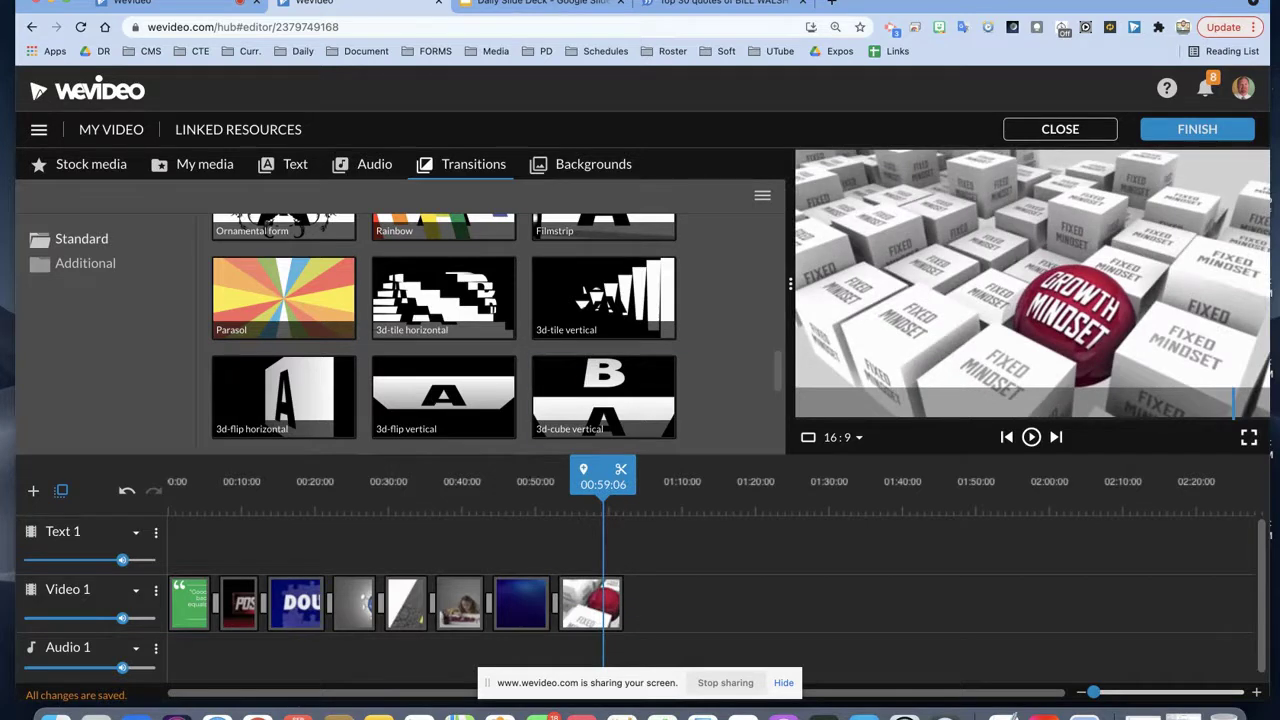
Step: Switch to the Daily Slide Deck in Google Slides and view slides 3 and 6 for the class learning targets
left_click(545, 5)
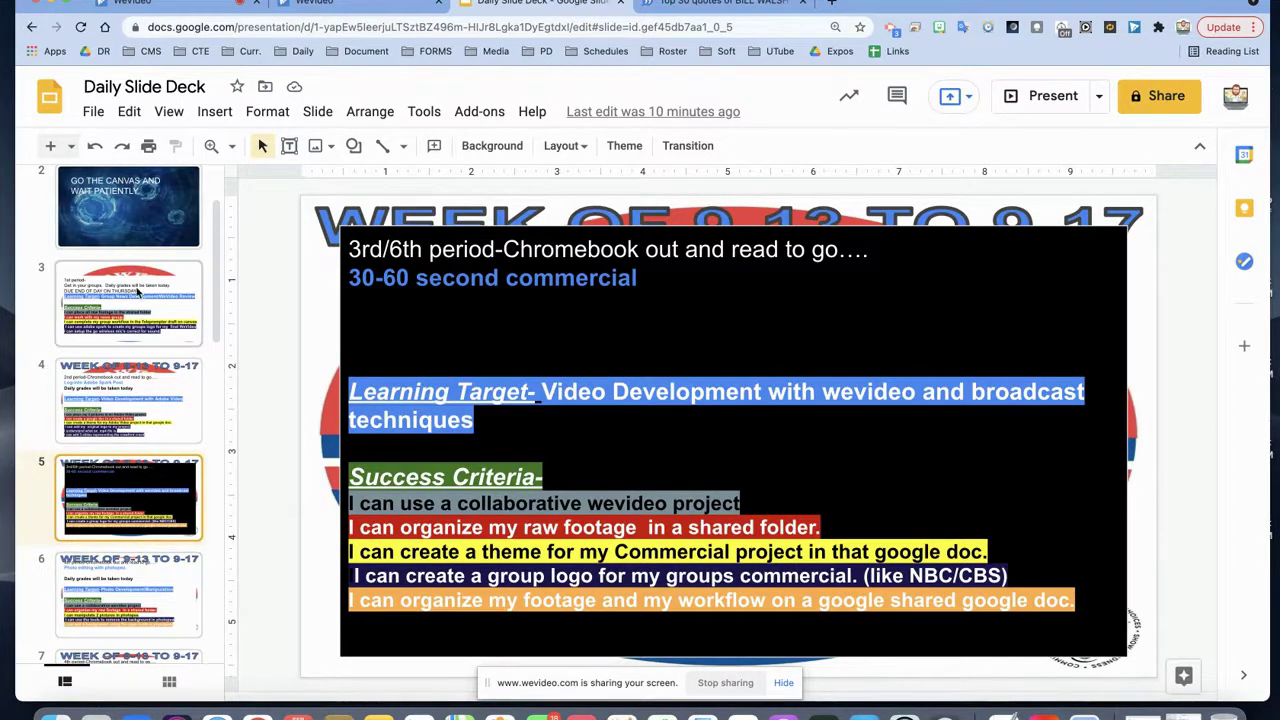
left_click(138, 291)
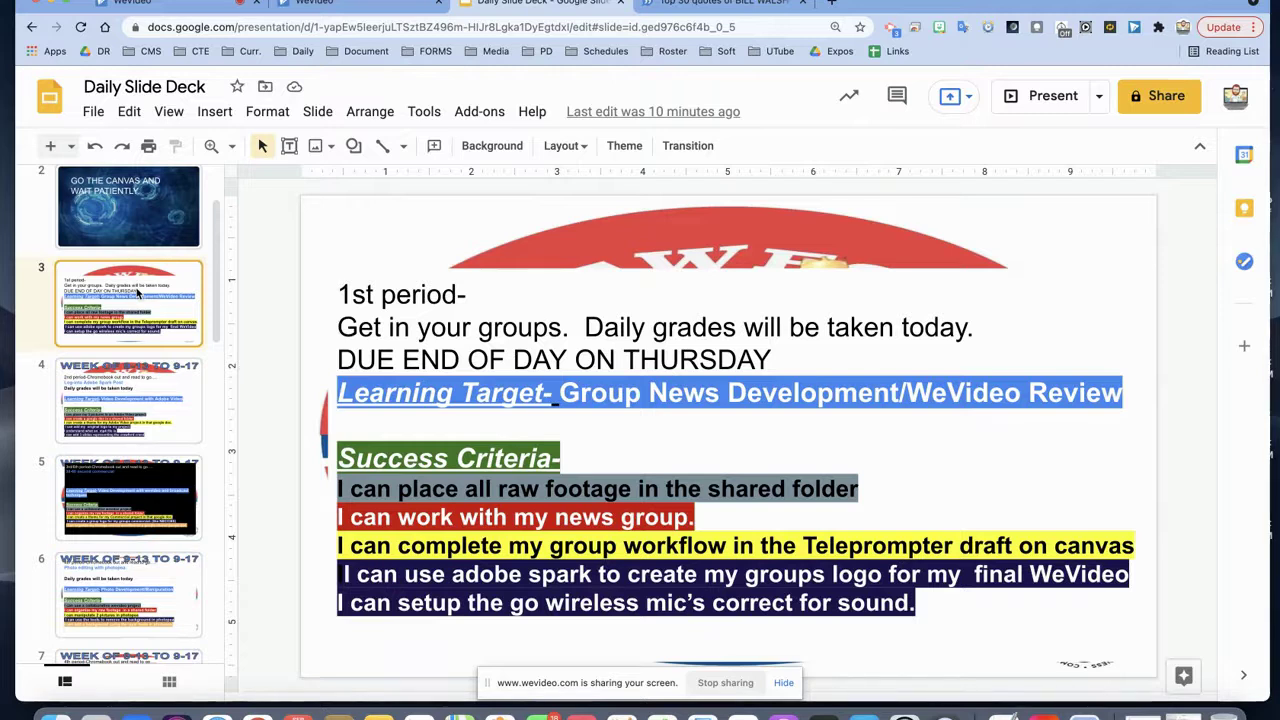
left_click(124, 610)
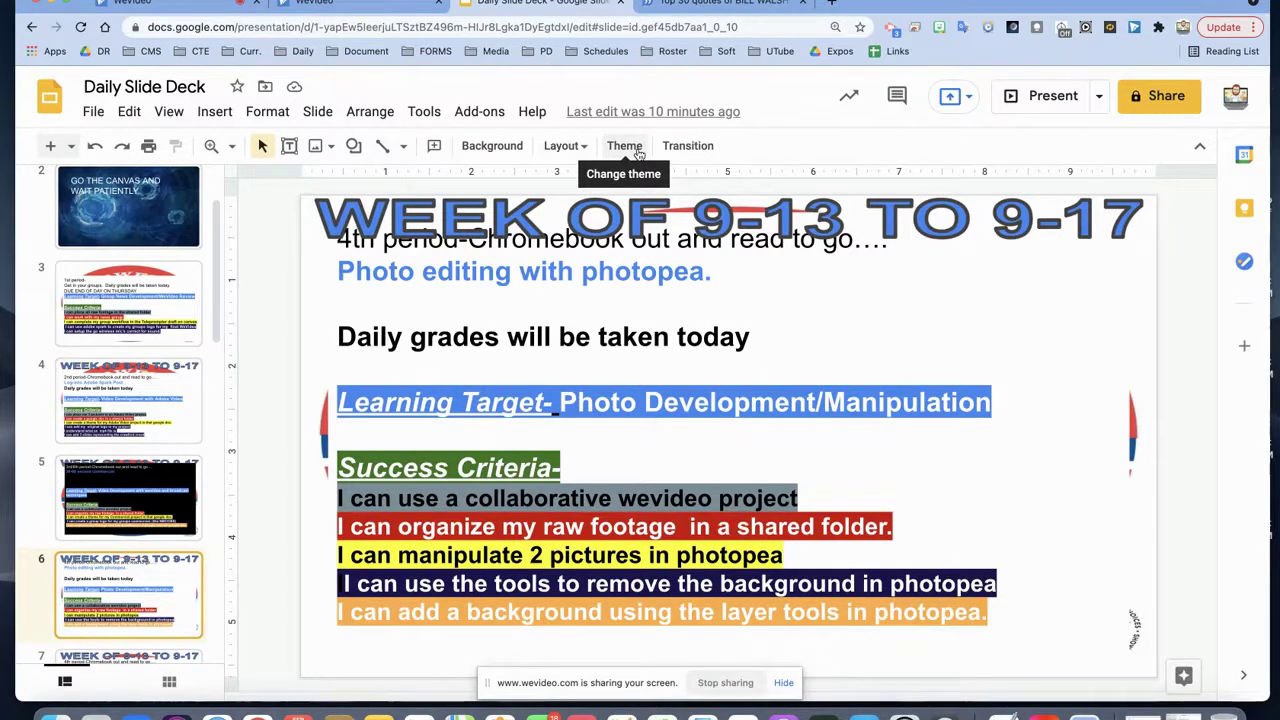
Step: Switch back to the WeVideo editor and move the playhead slightly earlier within the Growth Vs Fixed Mindset clip
left_click(335, 5)
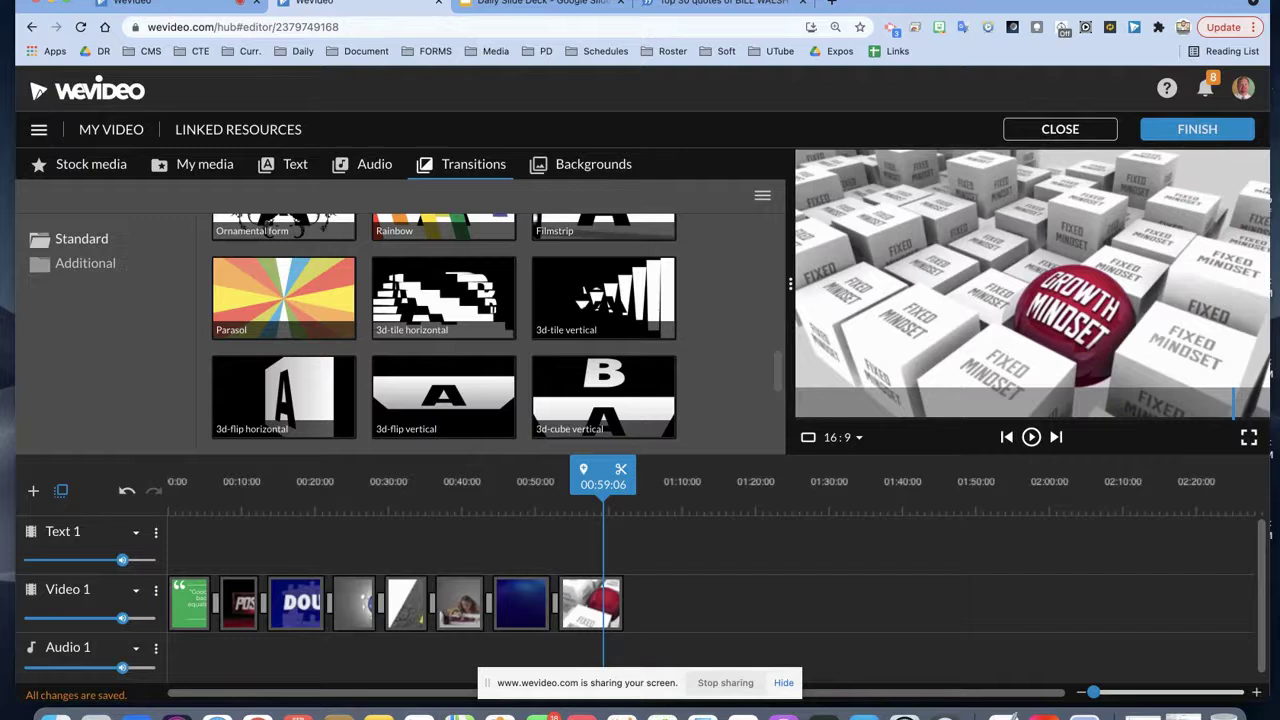
mouse_move(619, 481)
left_mouse_down()
mouse_move(580, 480)
mouse_move(617, 479)
left_mouse_up()
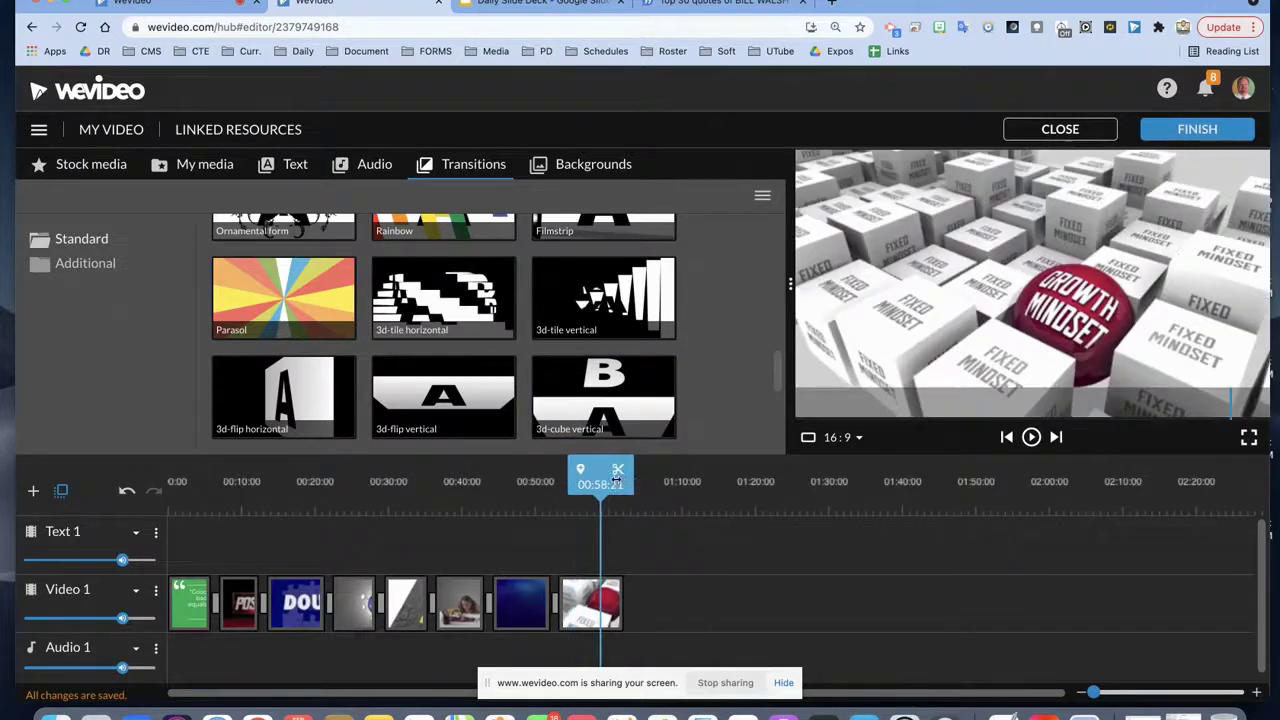
Step: Search Google for "adobe spark post" in a new browser tab and open the Adobe Spark website
left_click(830, 8)
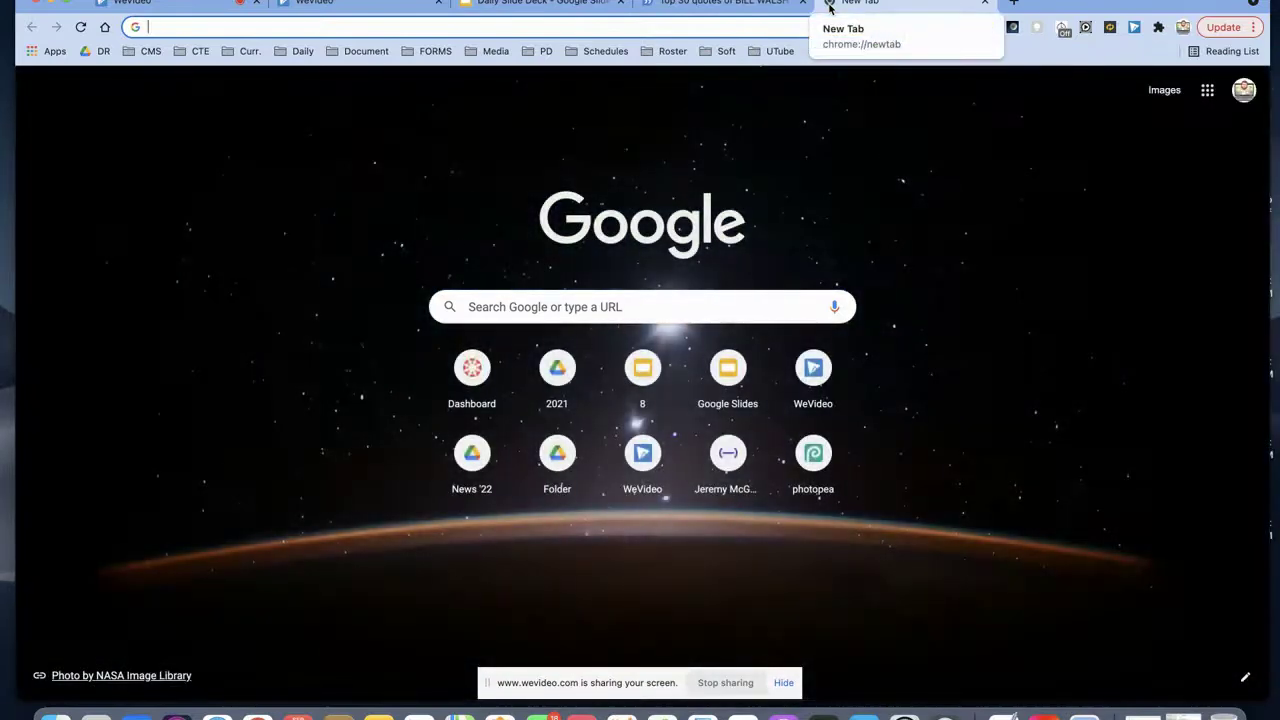
left_click(747, 309)
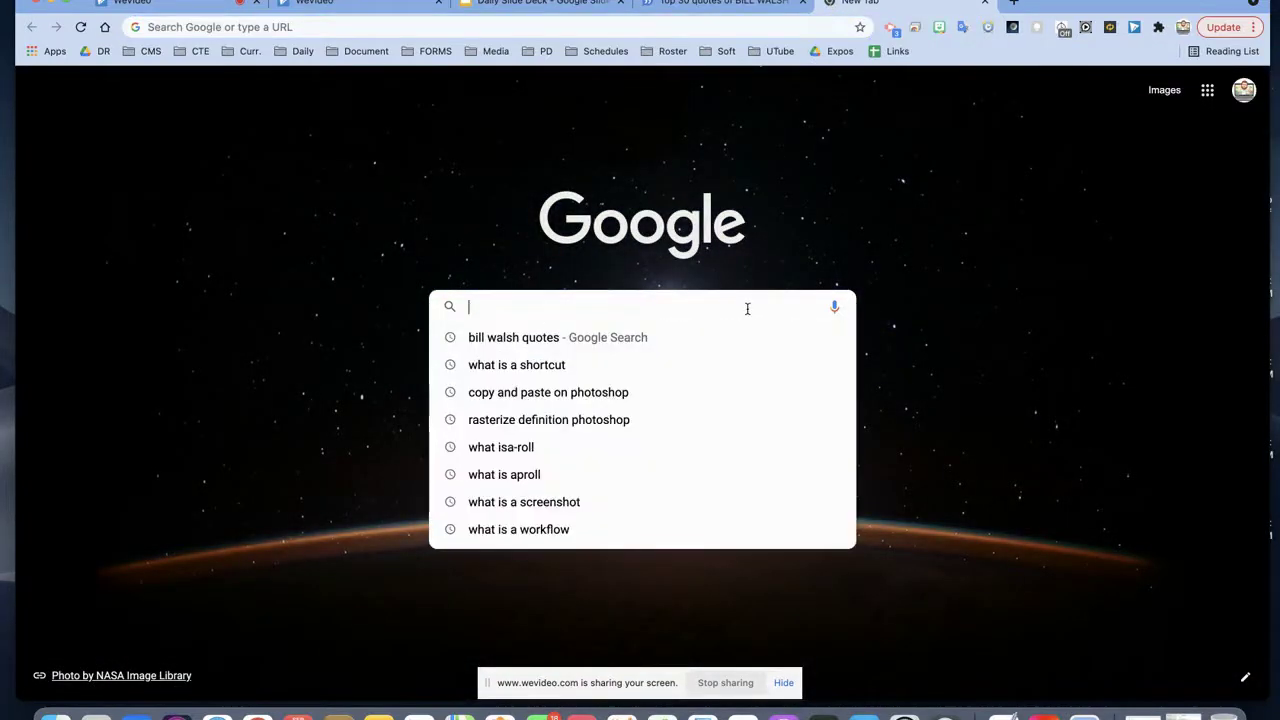
type("adobe ")
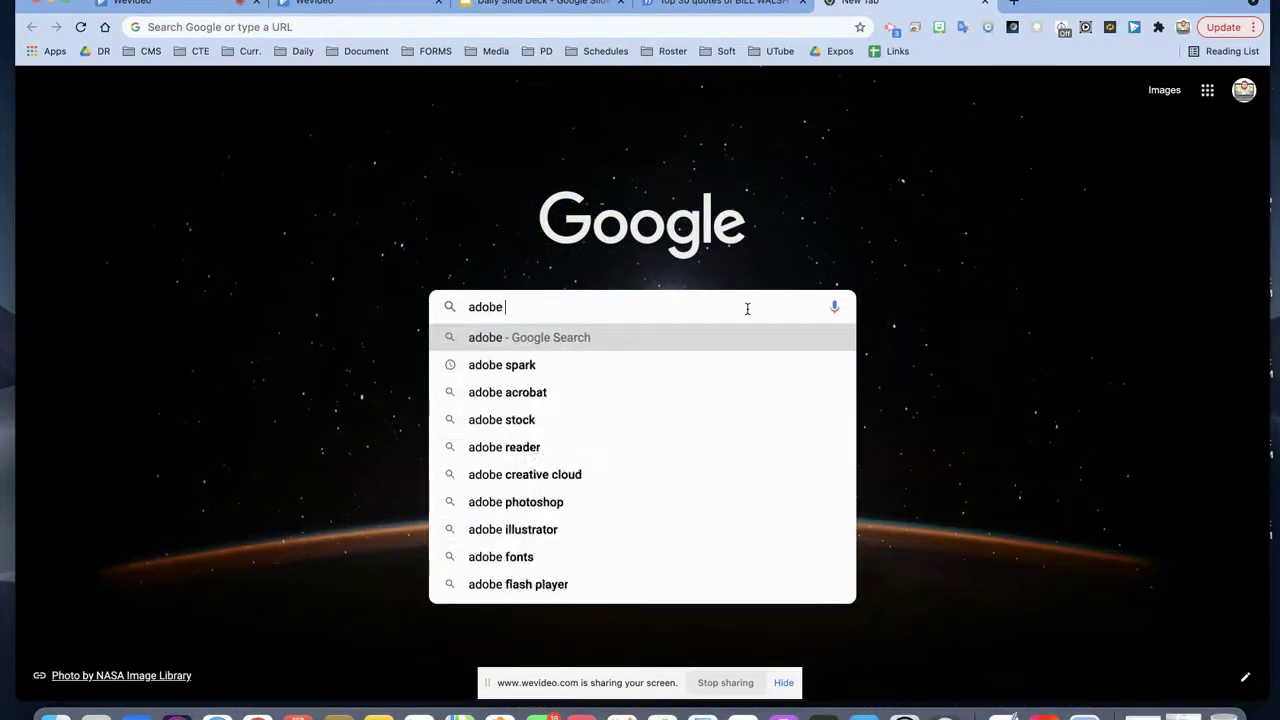
type("spark post")
key("Return")
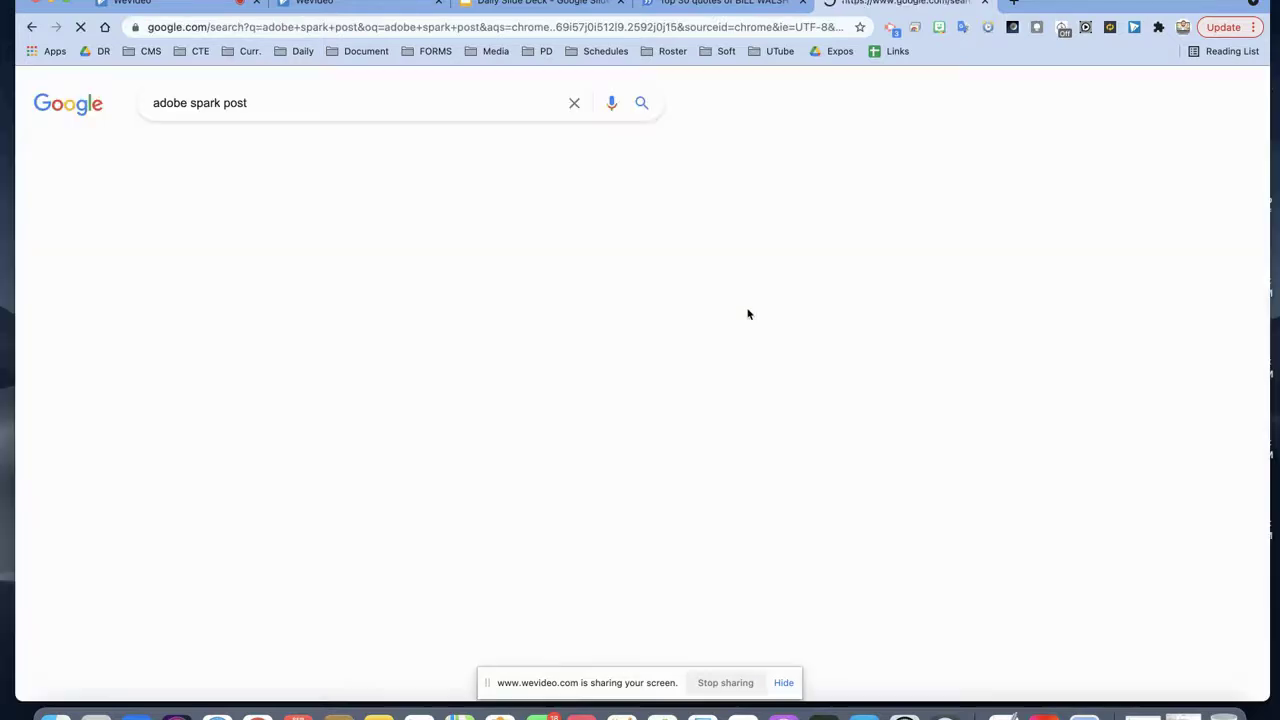
left_click(216, 240)
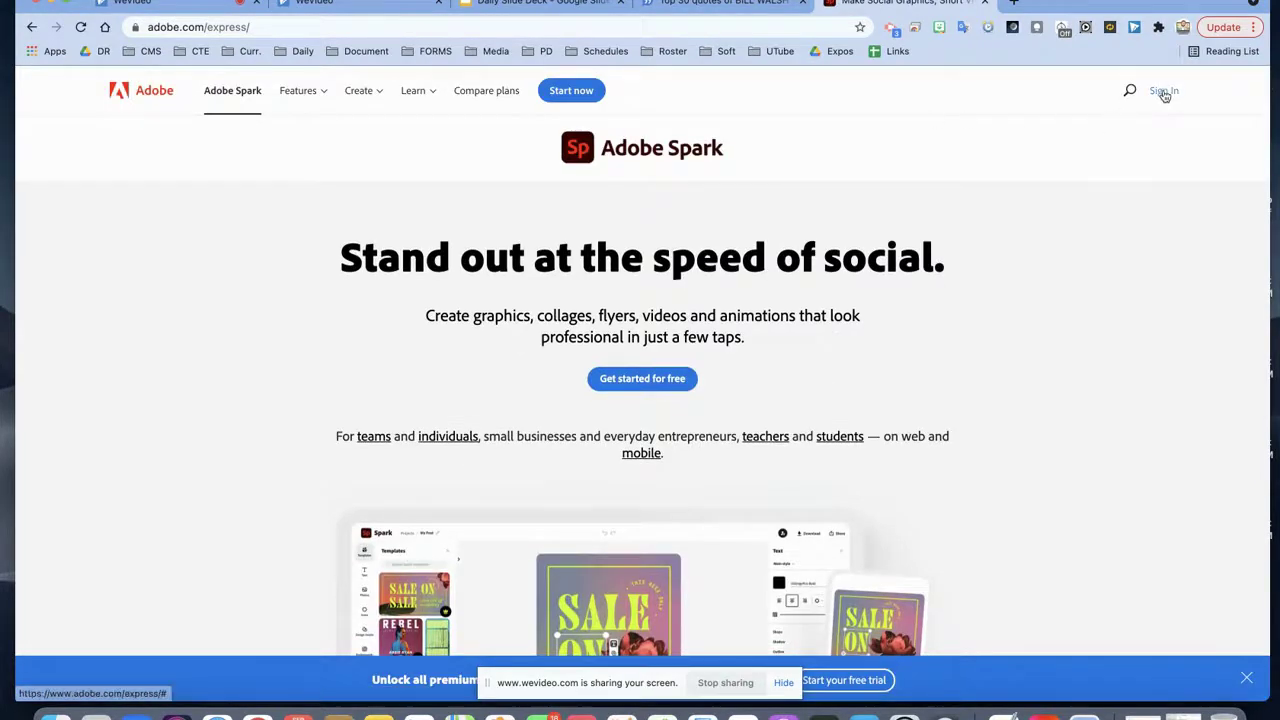
Step: Sign in to Adobe Spark with the teacher's Google school account, using the Enterprise ID option
left_click(1164, 92)
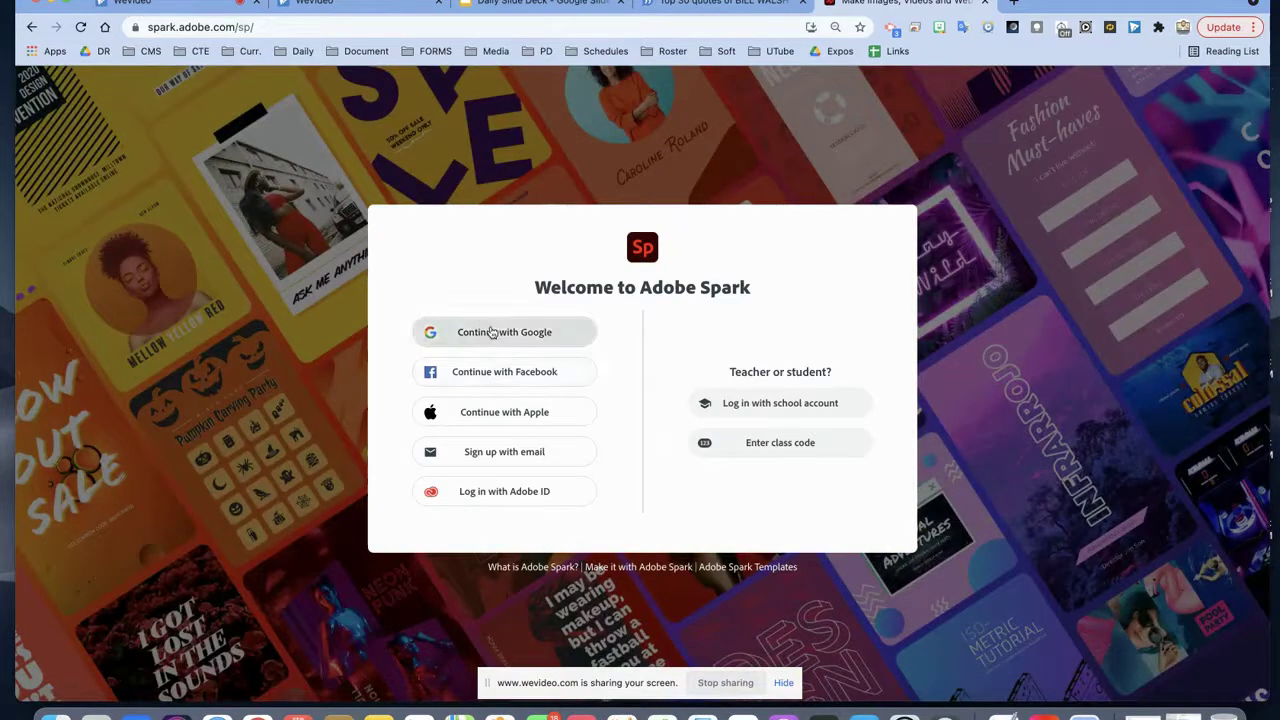
left_click(491, 332)
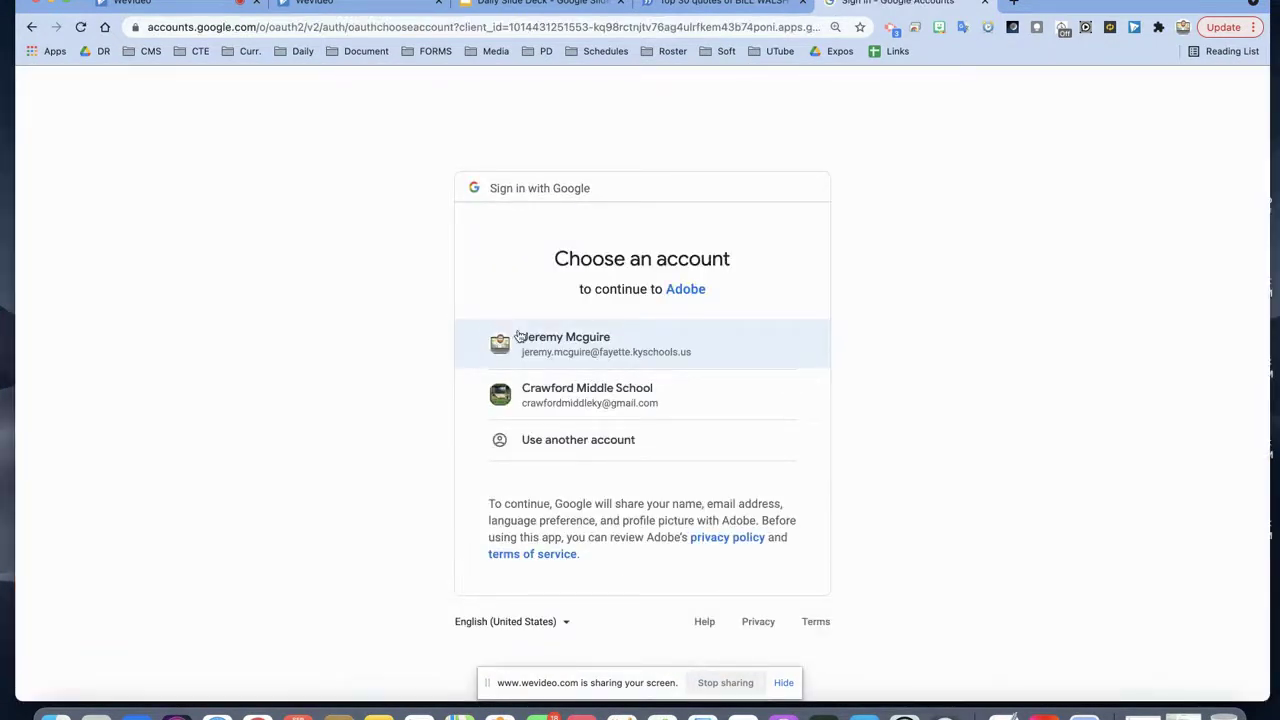
left_click(545, 341)
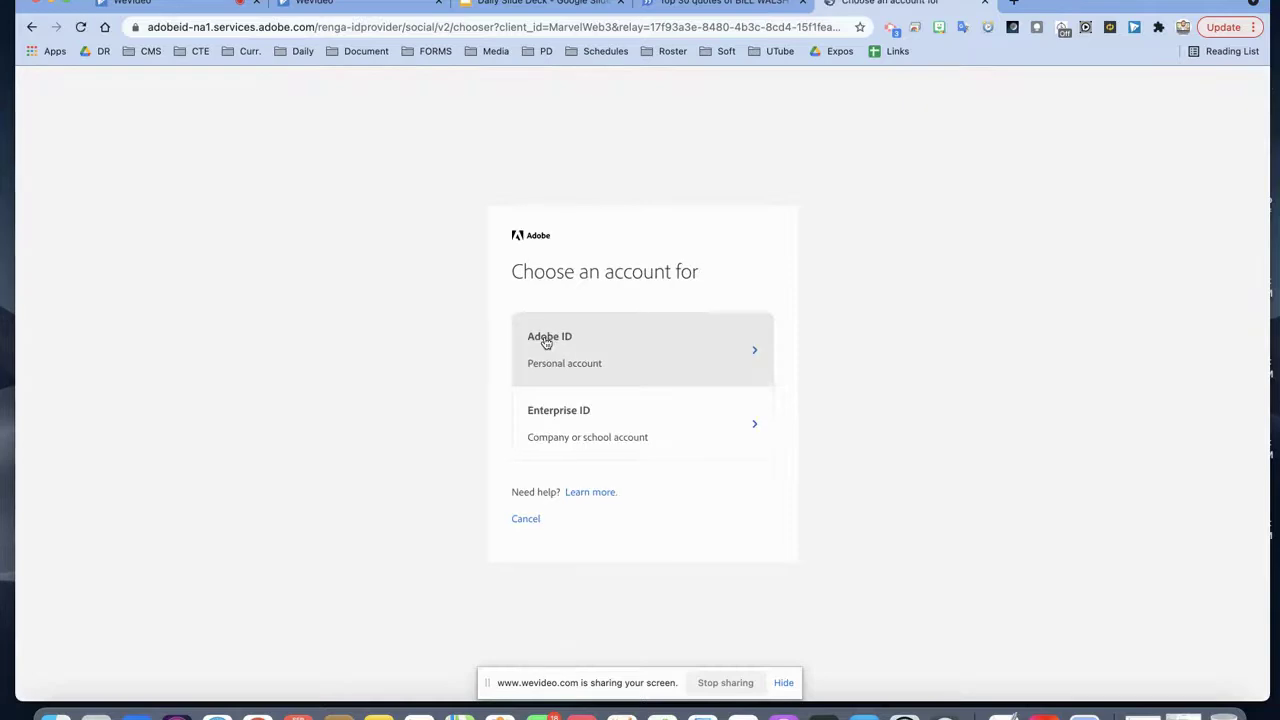
left_click(560, 430)
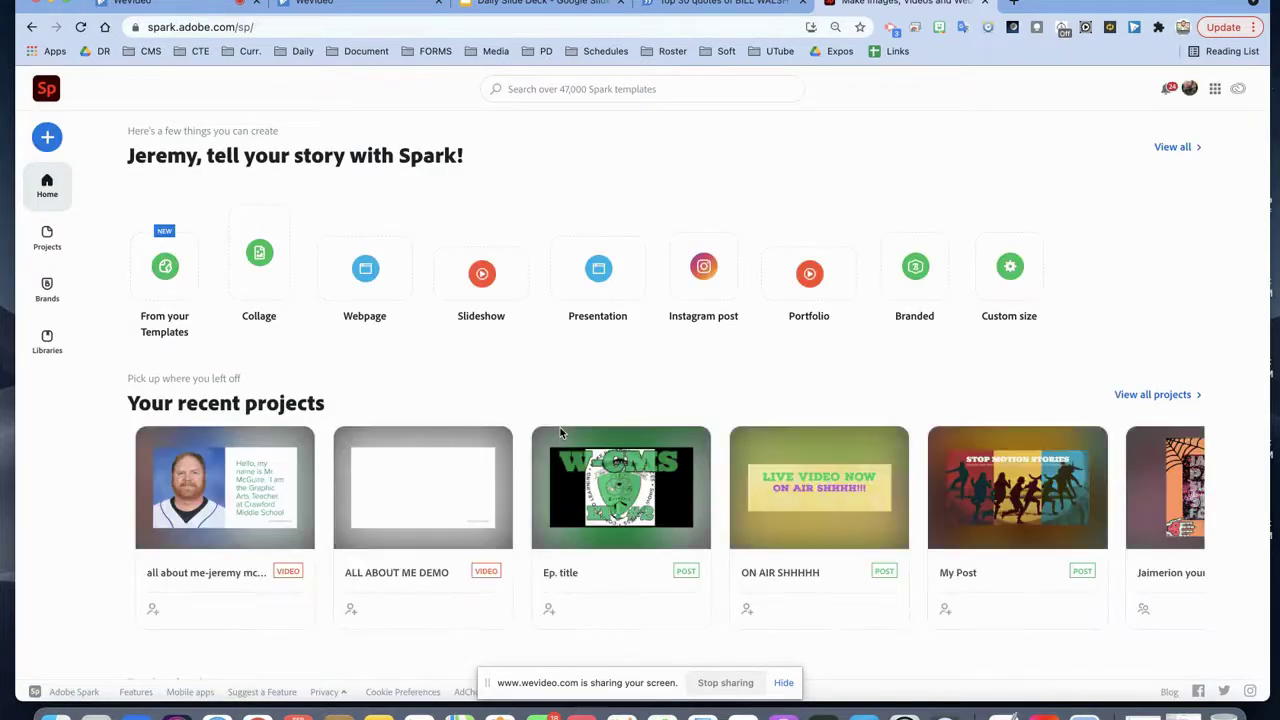
Step: Look over the recent projects on the Adobe Spark home page and open the Logos folder in Projects
scroll(510, 422, "down", 3)
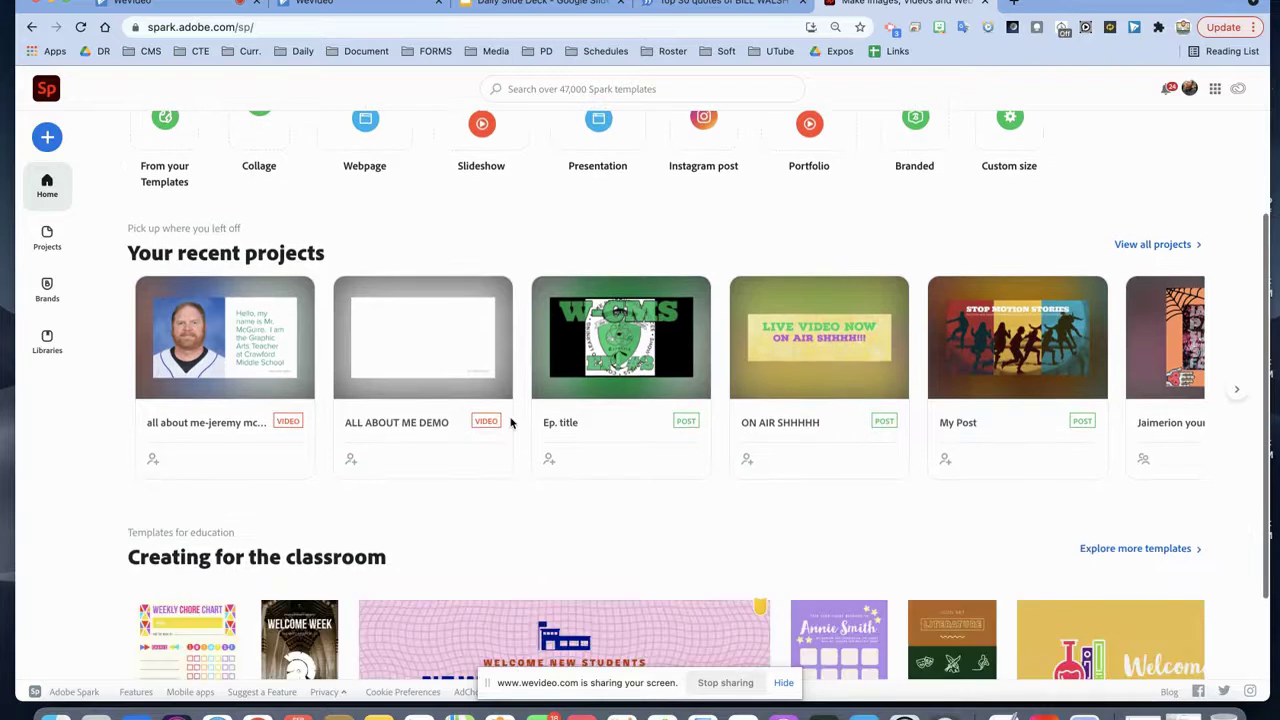
scroll(441, 469, "up", 3)
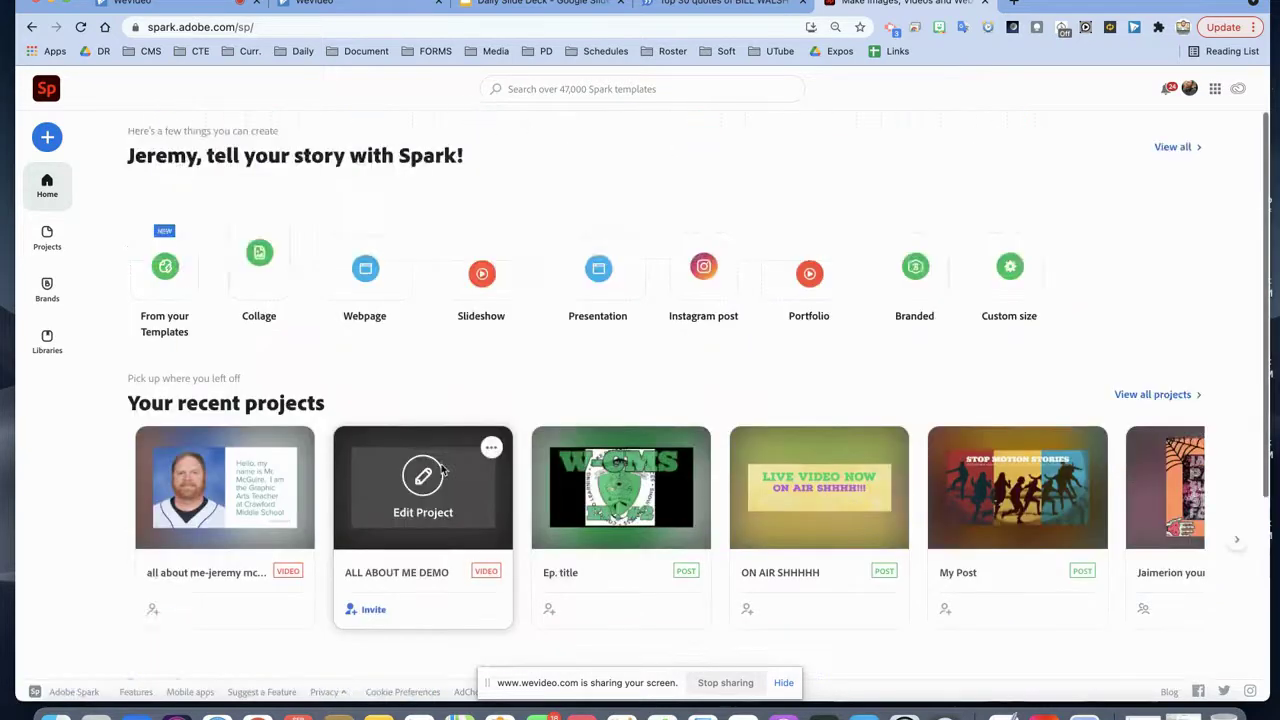
left_click(46, 238)
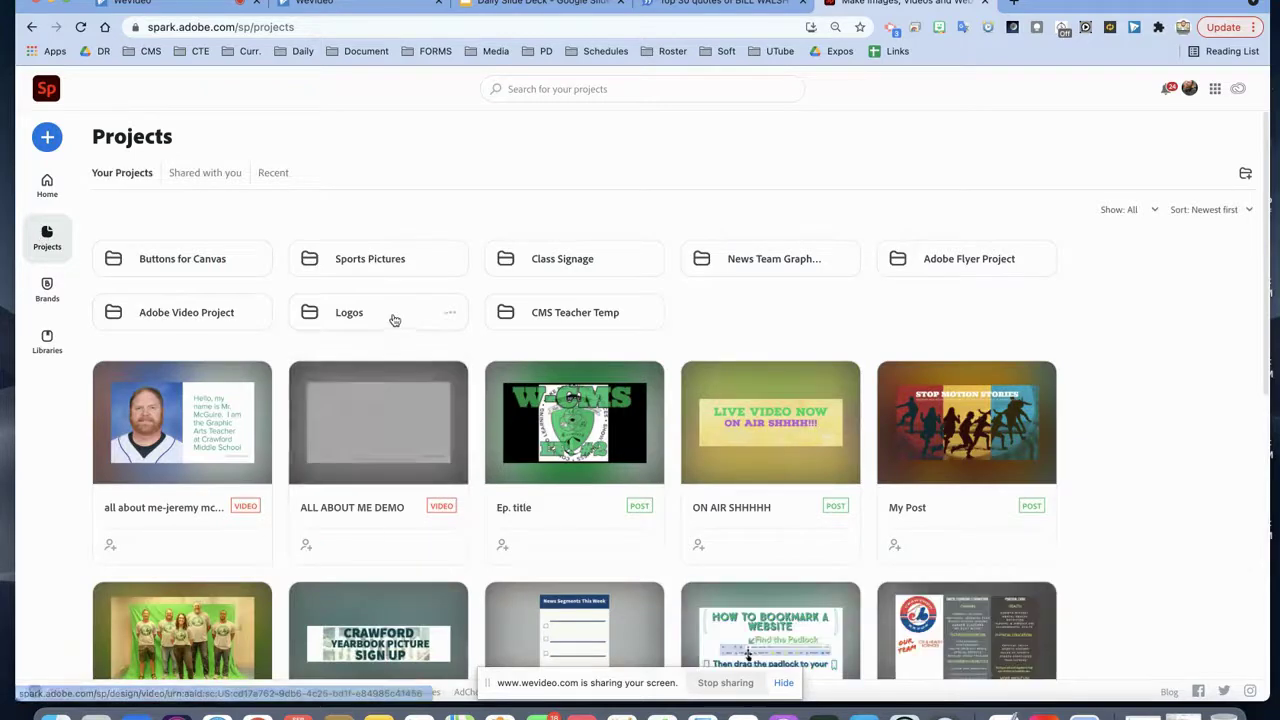
left_click(392, 314)
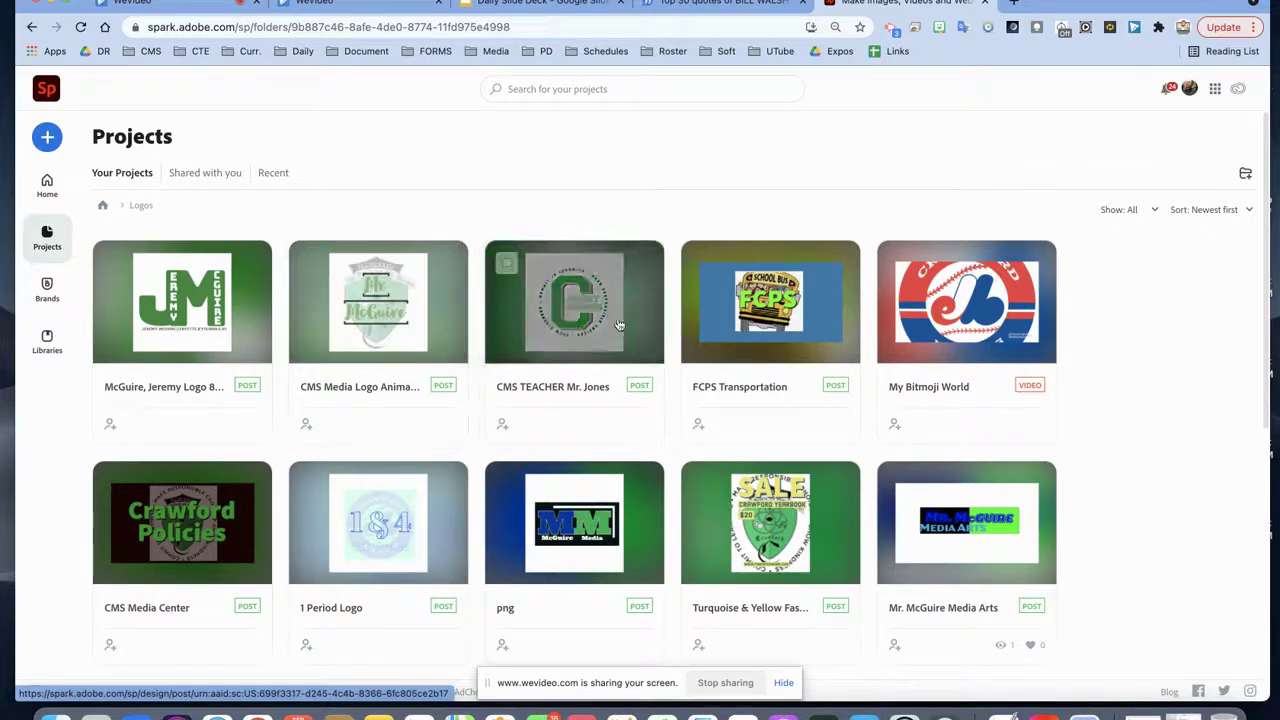
Step: Open the CMS TEACHER logo post with the green letter C and download it as a JPG
left_click(575, 292)
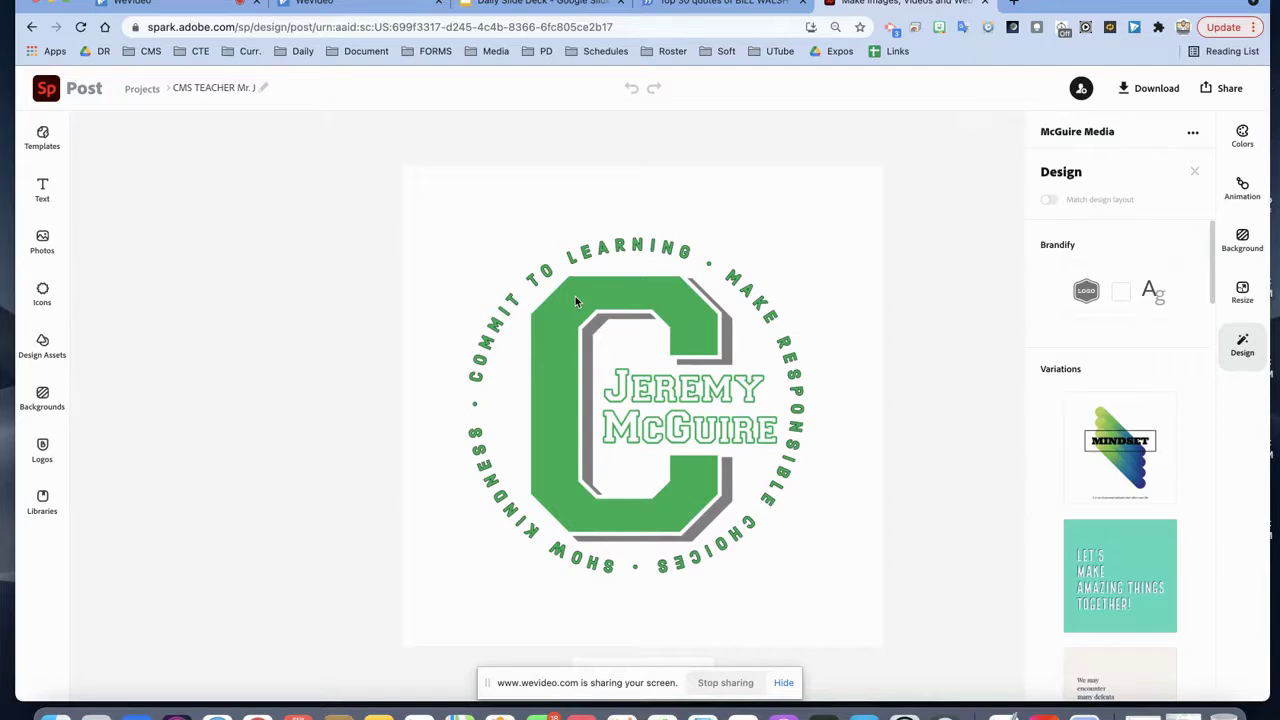
left_click(1153, 91)
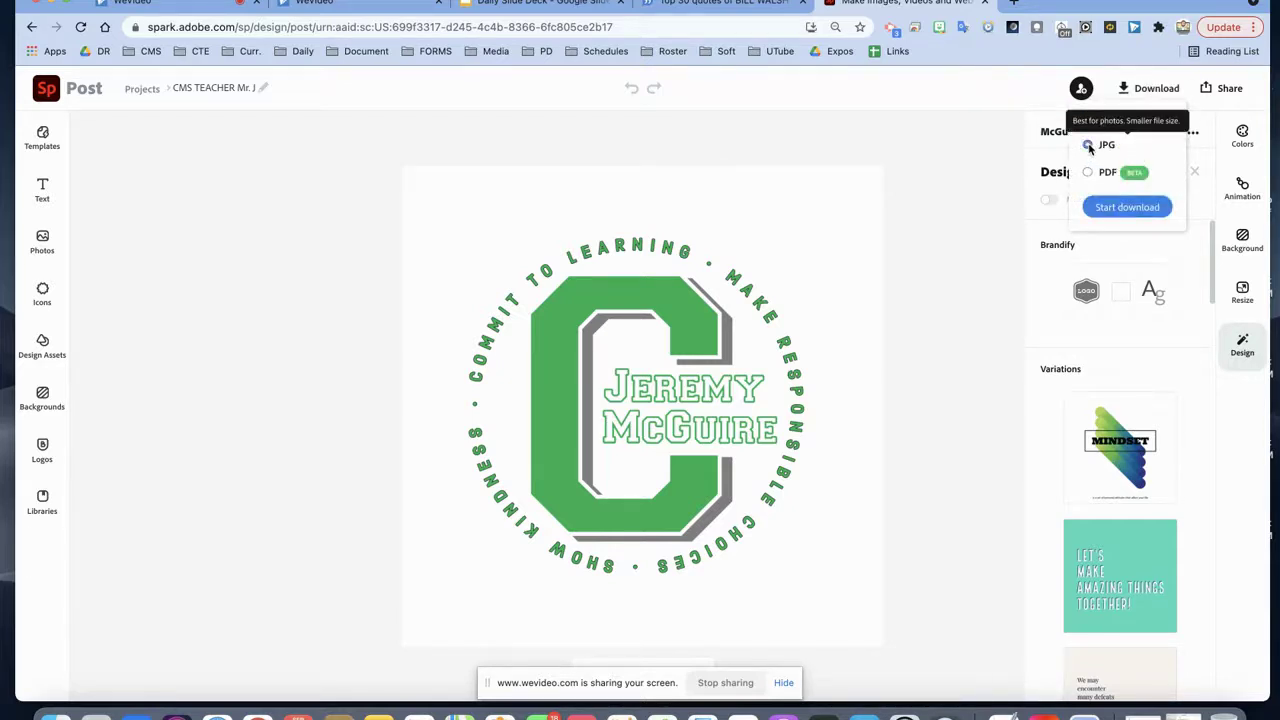
left_click(1110, 205)
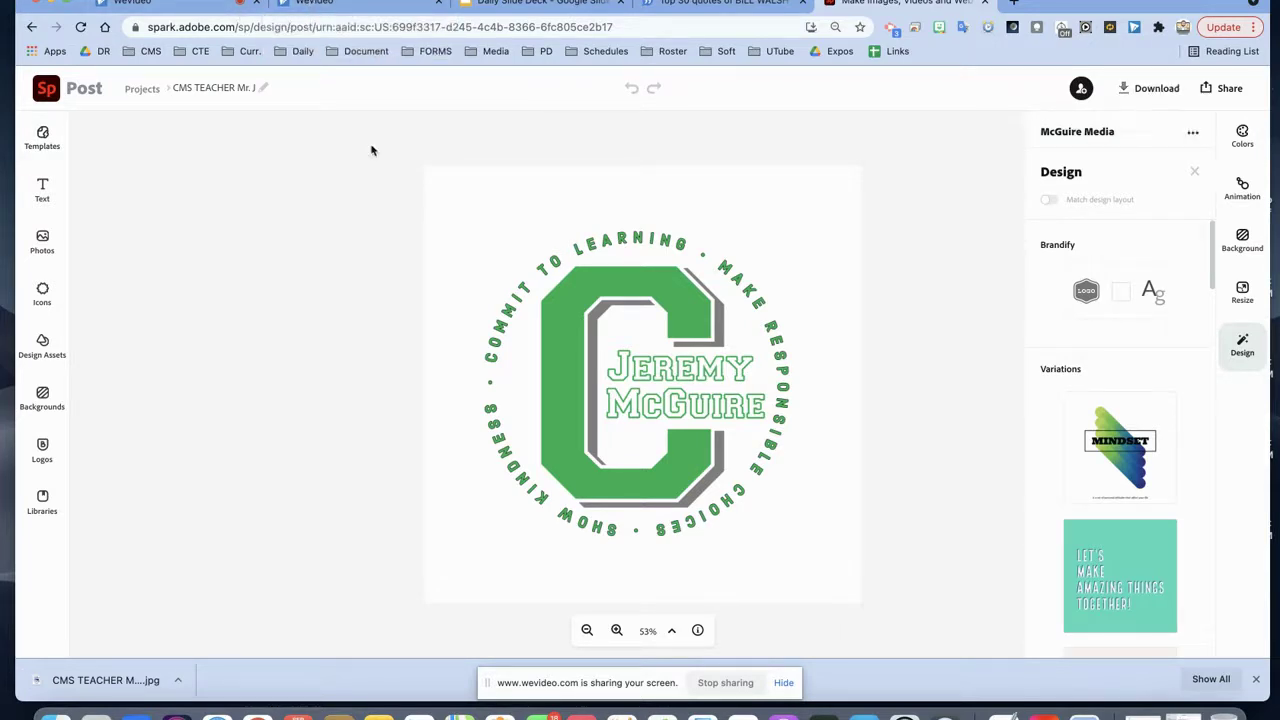
Step: Return to the Adobe Spark home page and create a blank graphic with the popular Square 1:1 size
left_click(47, 92)
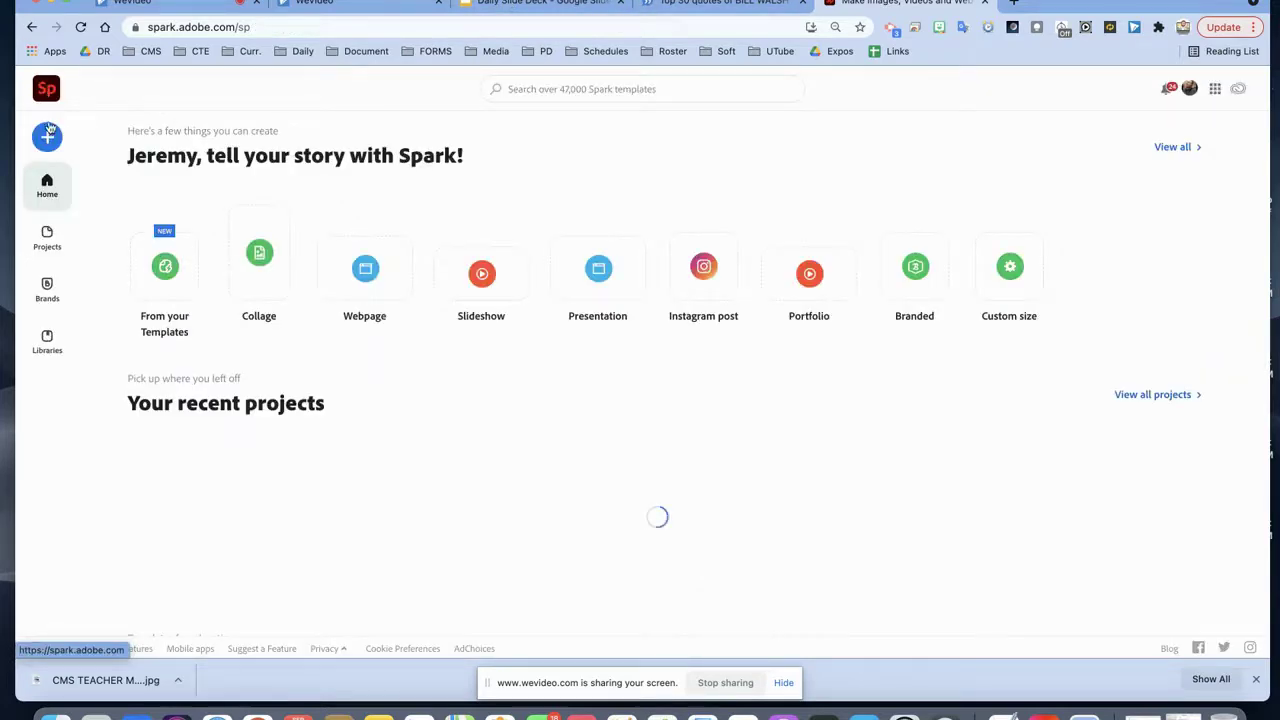
left_click(47, 137)
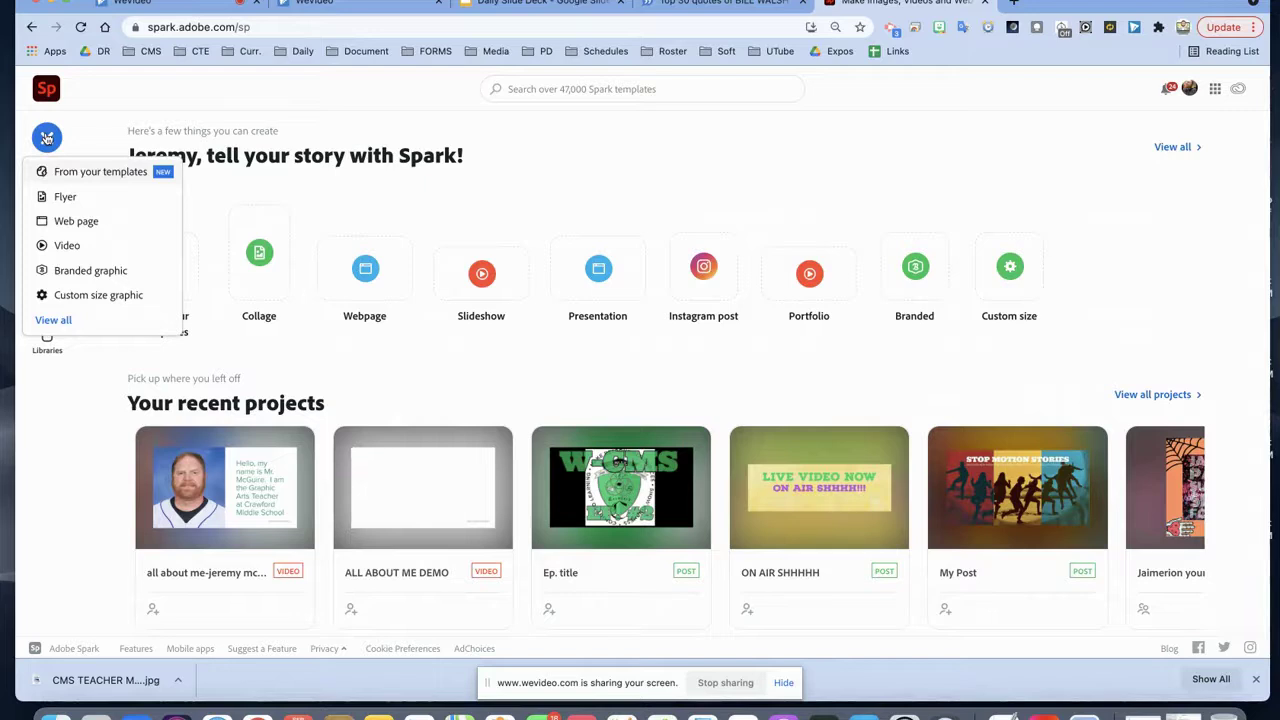
left_click(112, 296)
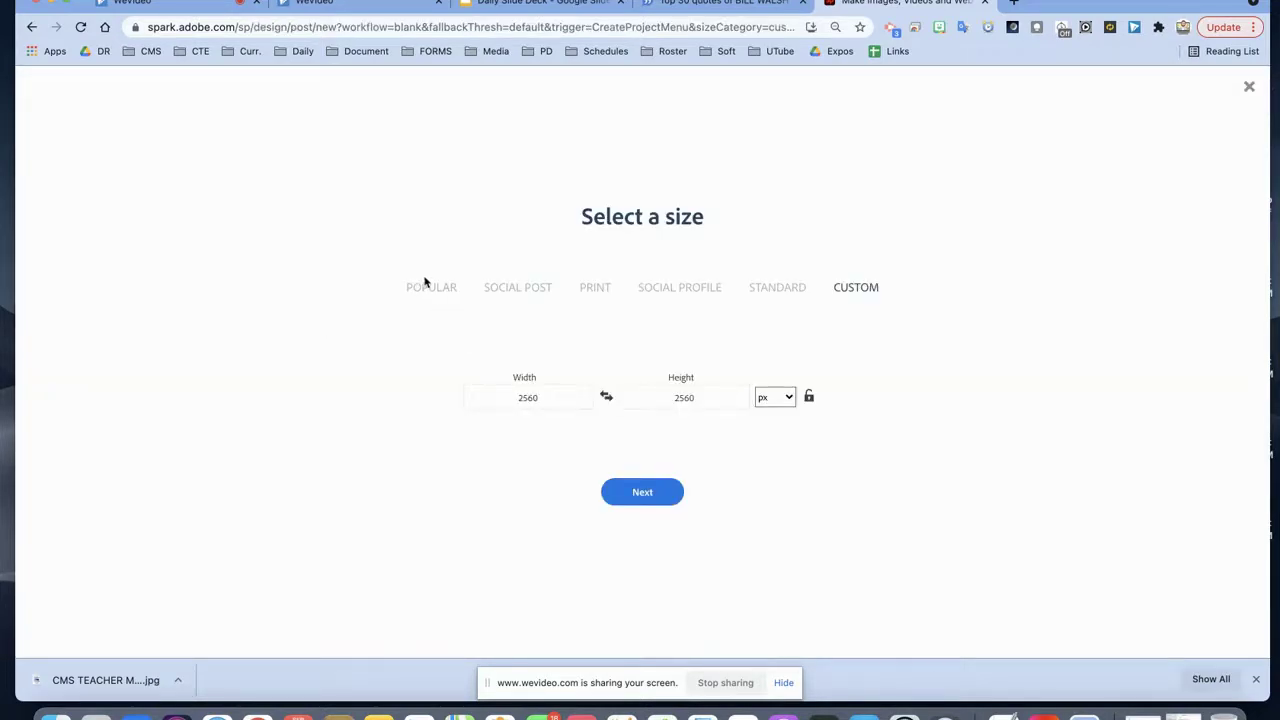
left_click(426, 285)
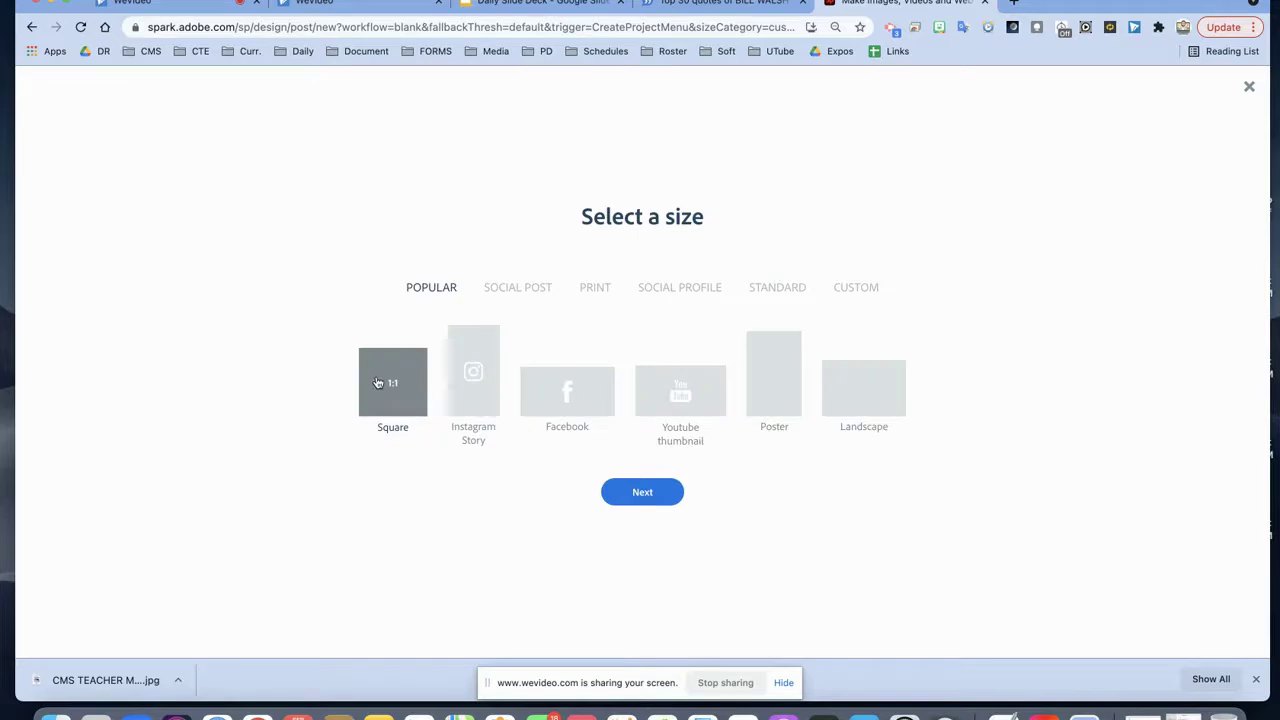
left_click(640, 492)
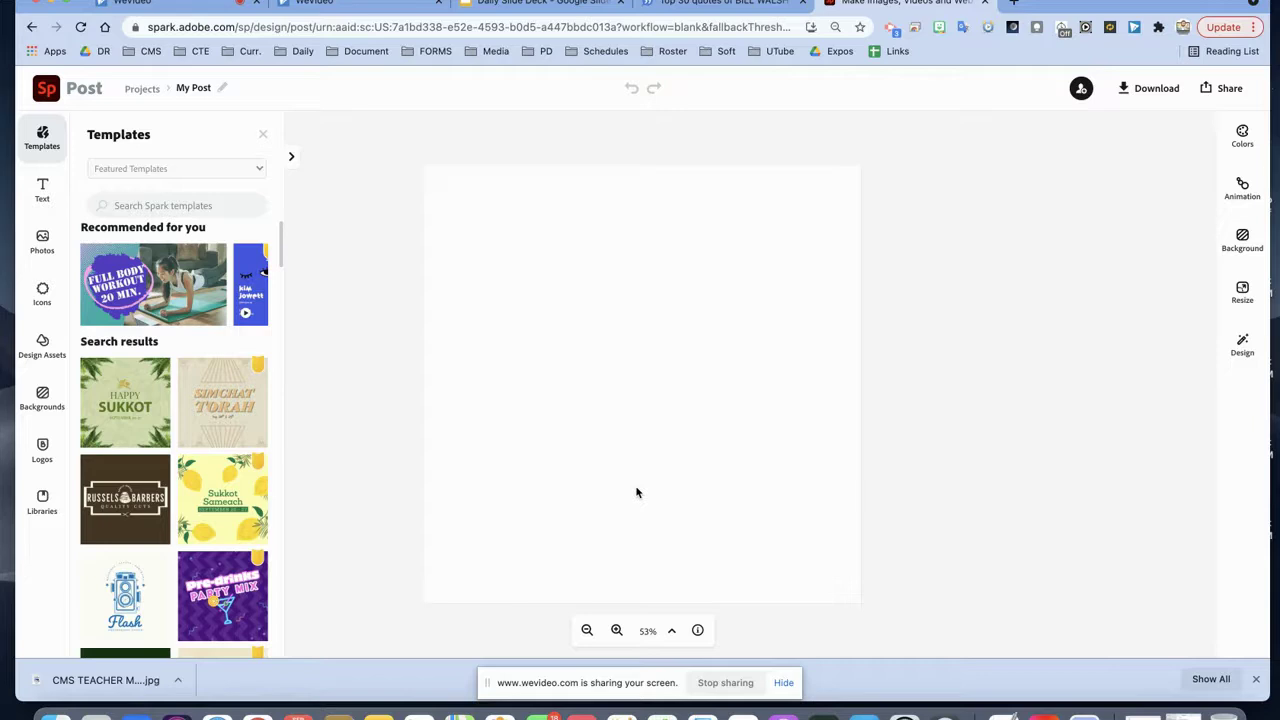
Step: Rename the new post with the creator's first and last name in lowercase, separated by a dot
left_click(200, 92)
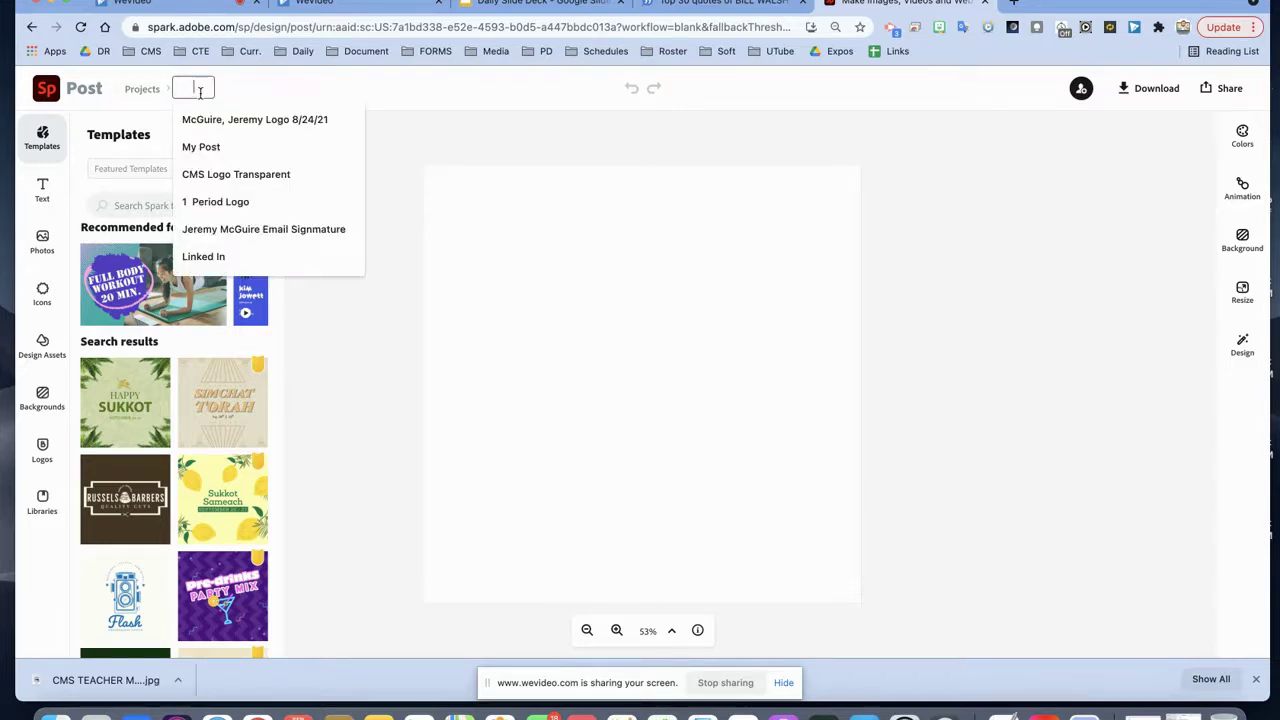
type("j")
key("Down")
key("Return")
key("BackSpace")
key("BackSpace")
key("BackSpace")
key("BackSpace")
key("BackSpace")
key("BackSpace")
key("BackSpace")
key("BackSpace")
key("BackSpace")
key("BackSpace")
key("BackSpace")
key("BackSpace")
key("BackSpace")
key("BackSpace")
key("BackSpace")
key("BackSpace")
key("BackSpace")
key("BackSpace")
key("BackSpace")
key("BackSpace")
key("BackSpace")
key("BackSpace")
key("BackSpace")
key("BackSpace")
key("BackSpace")
key("BackSpace")
key("BackSpace")
key("BackSpace")
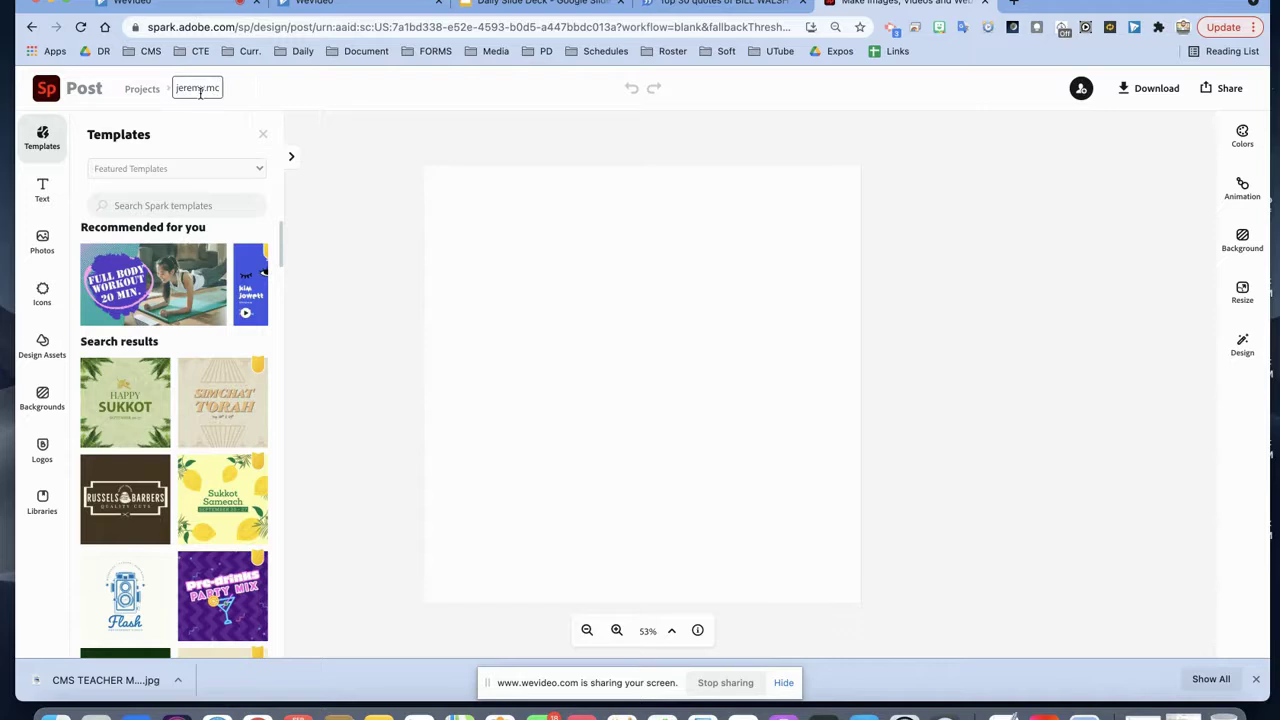
type("guire")
left_click(615, 364)
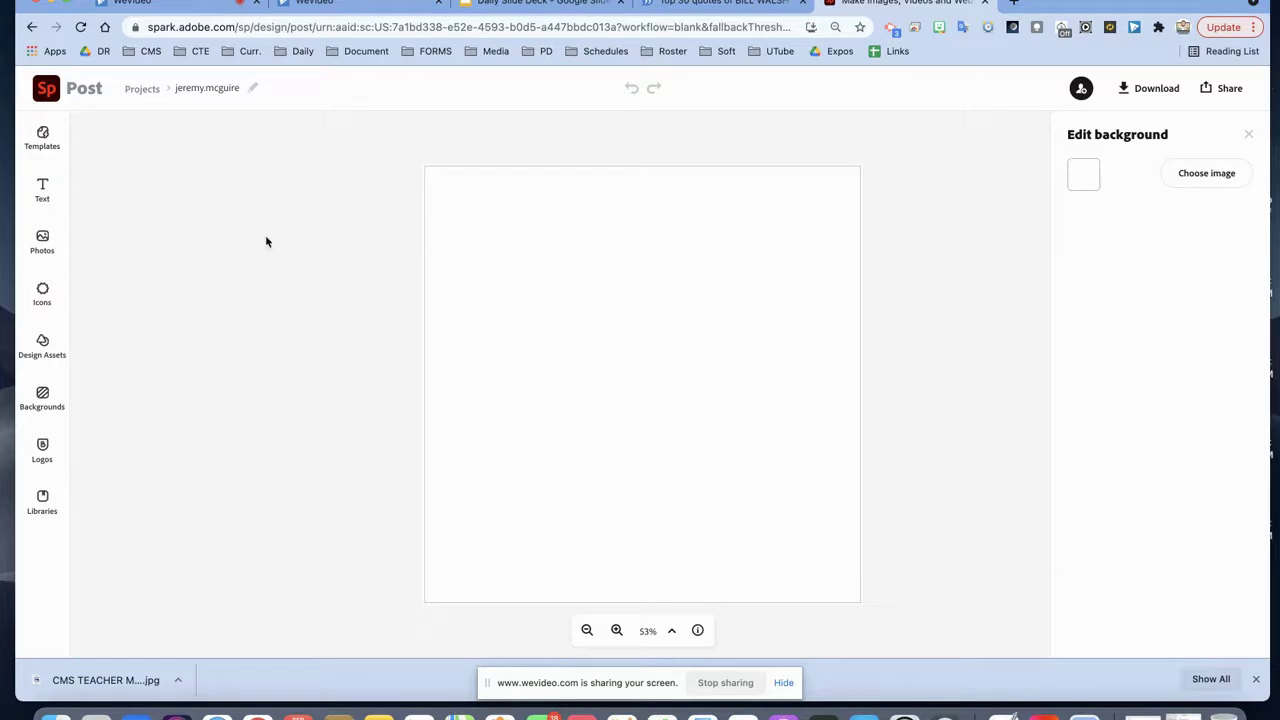
Step: Add the text "M" to the blank canvas and enlarge it to about size 3002 so it fills most of the square
left_click(43, 188)
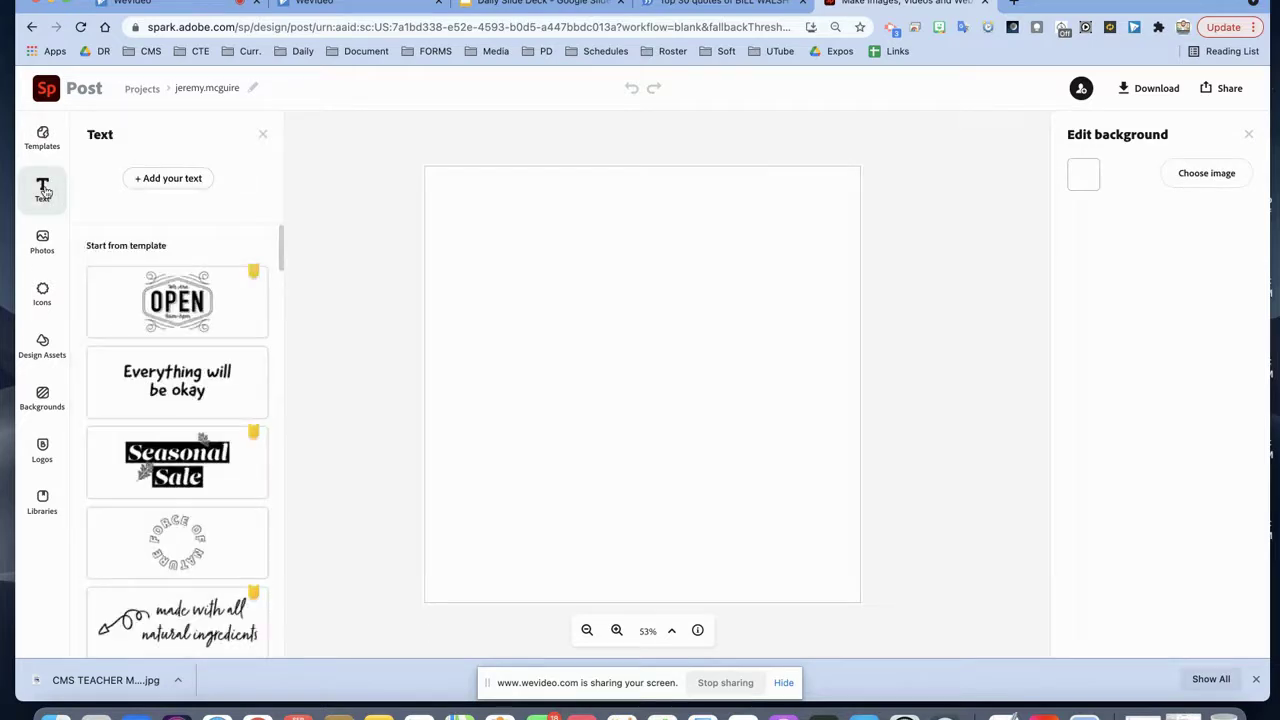
left_click(173, 182)
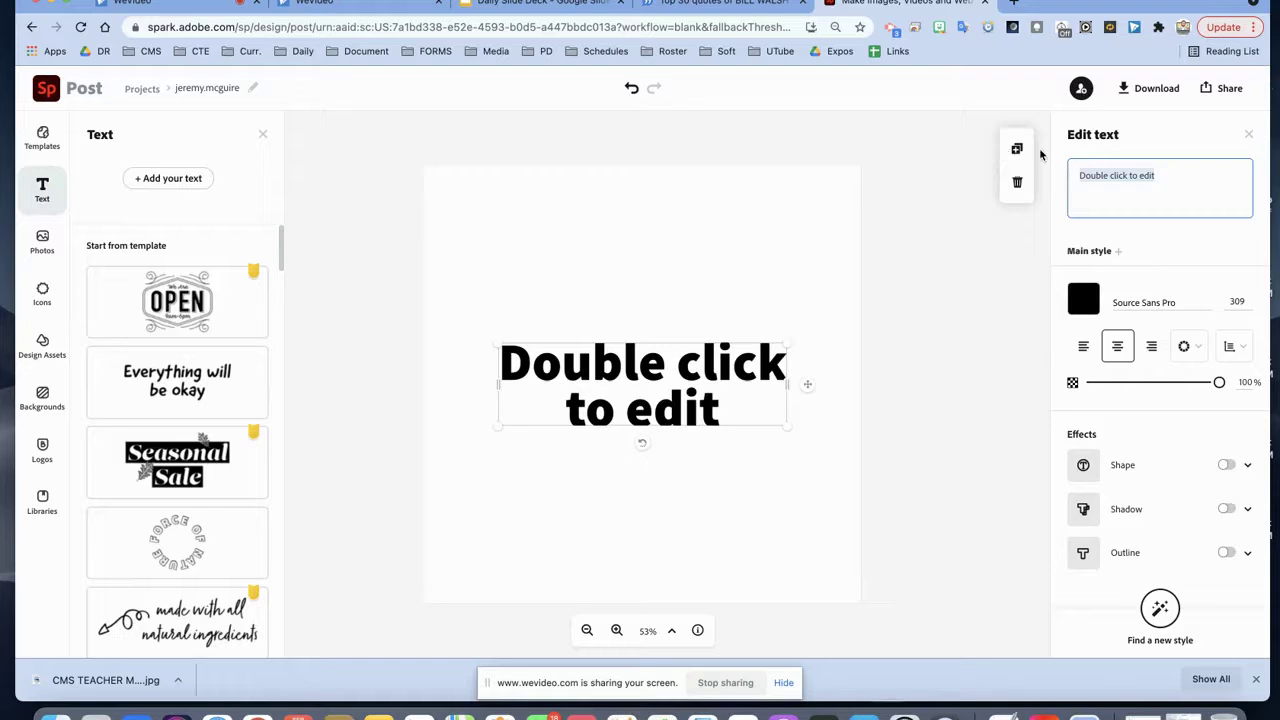
key("BackSpace")
type("M")
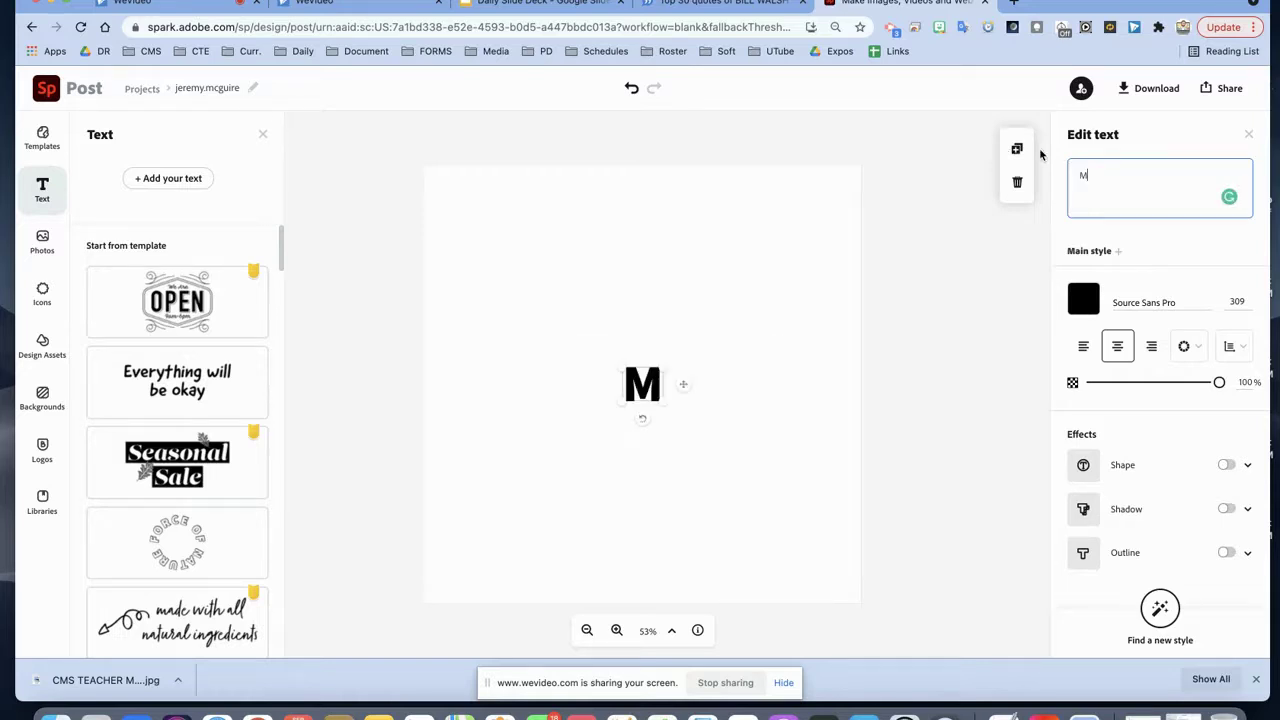
left_click_drag(617, 366, 458, 226)
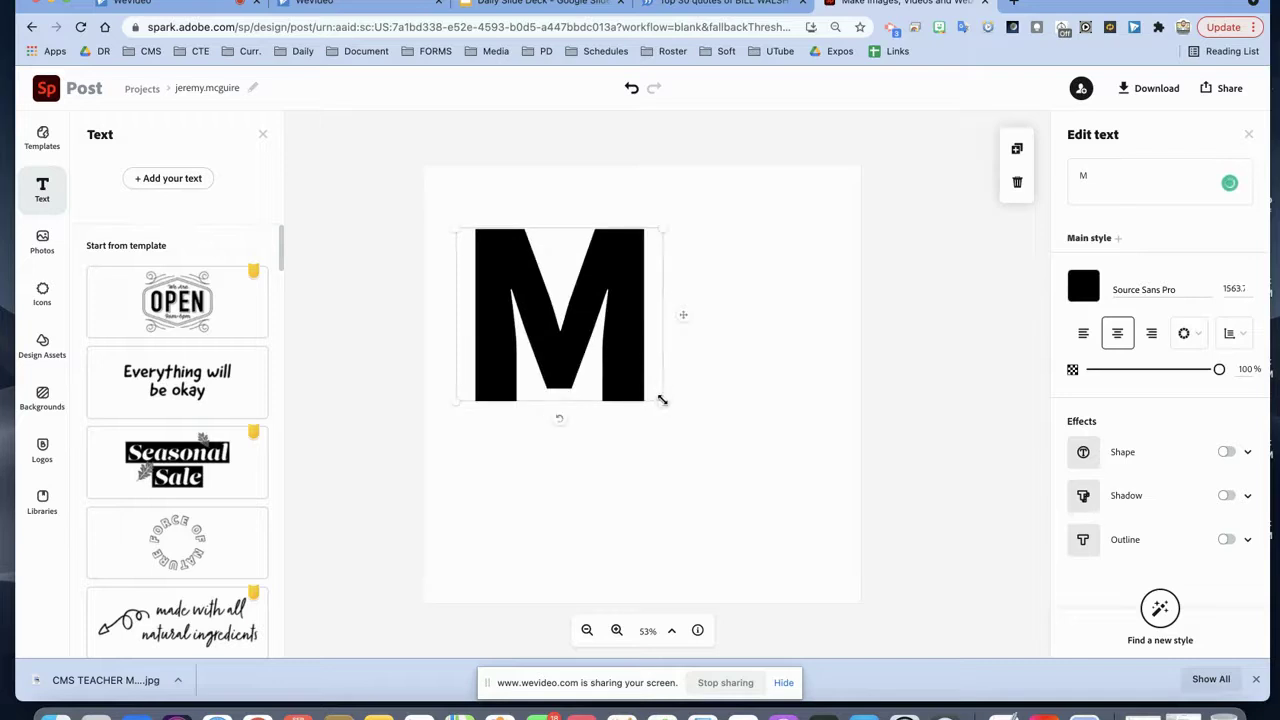
left_click_drag(663, 401, 780, 500)
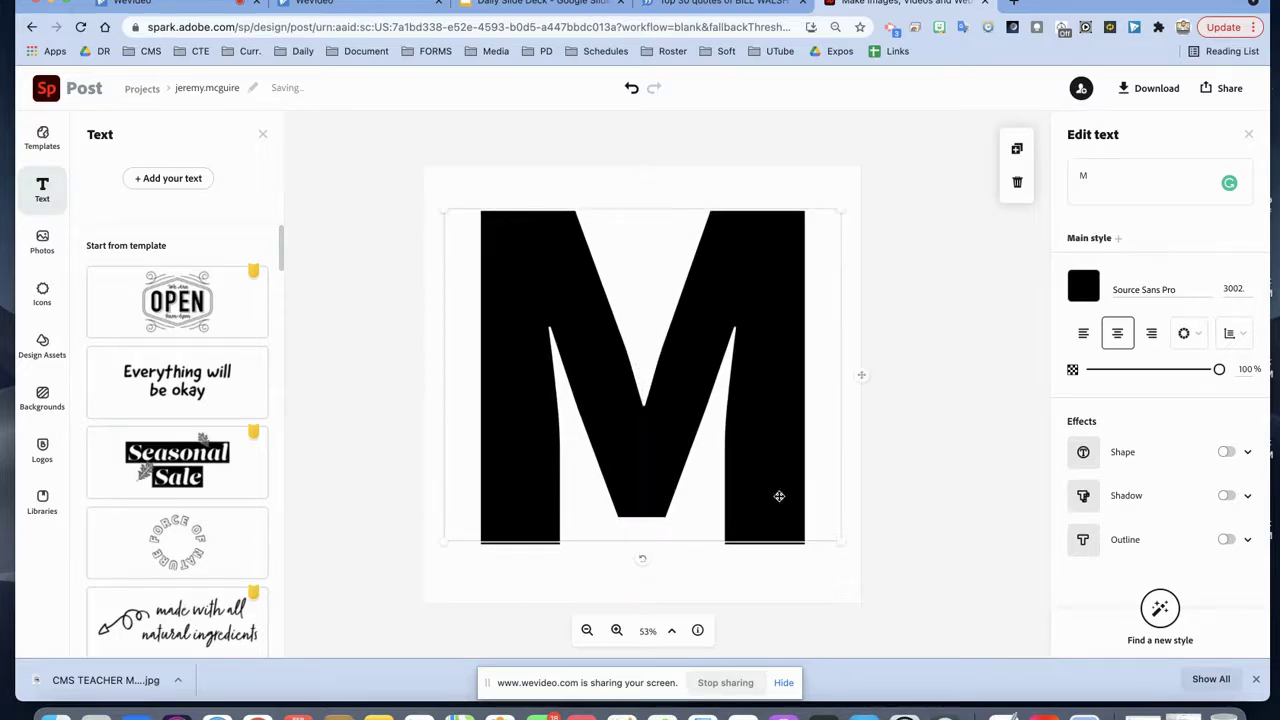
Step: Try Wanderlust Shine on the letter M, settle on Good Times Bold, and shrink it to about size 1930 in the canvas's upper part
left_click(1137, 288)
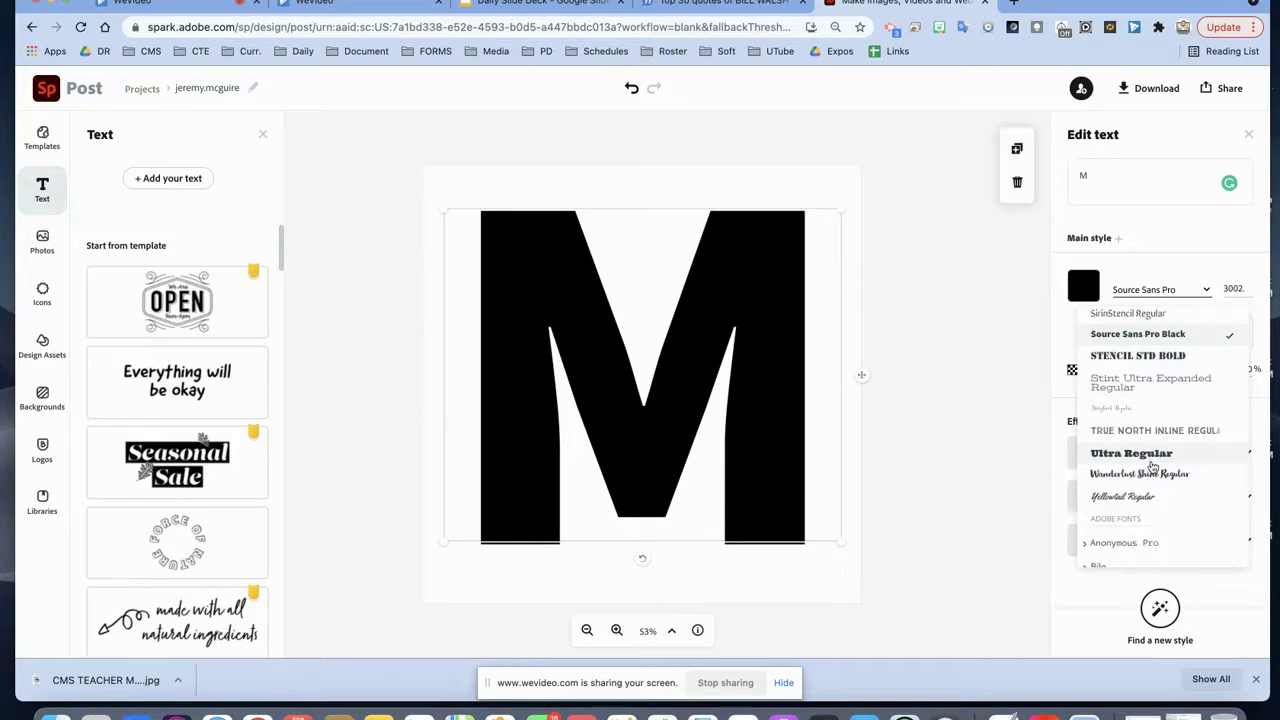
left_click(1157, 476)
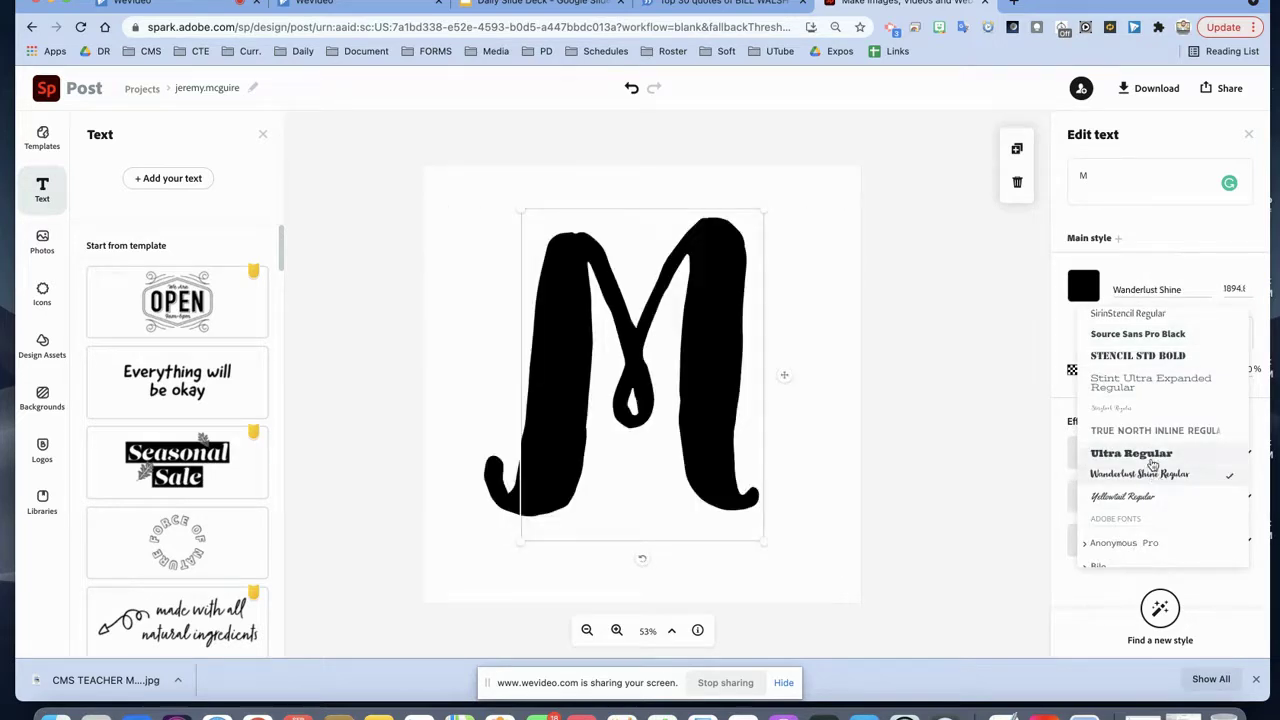
scroll(1154, 468, "down", 5)
left_click(1133, 426)
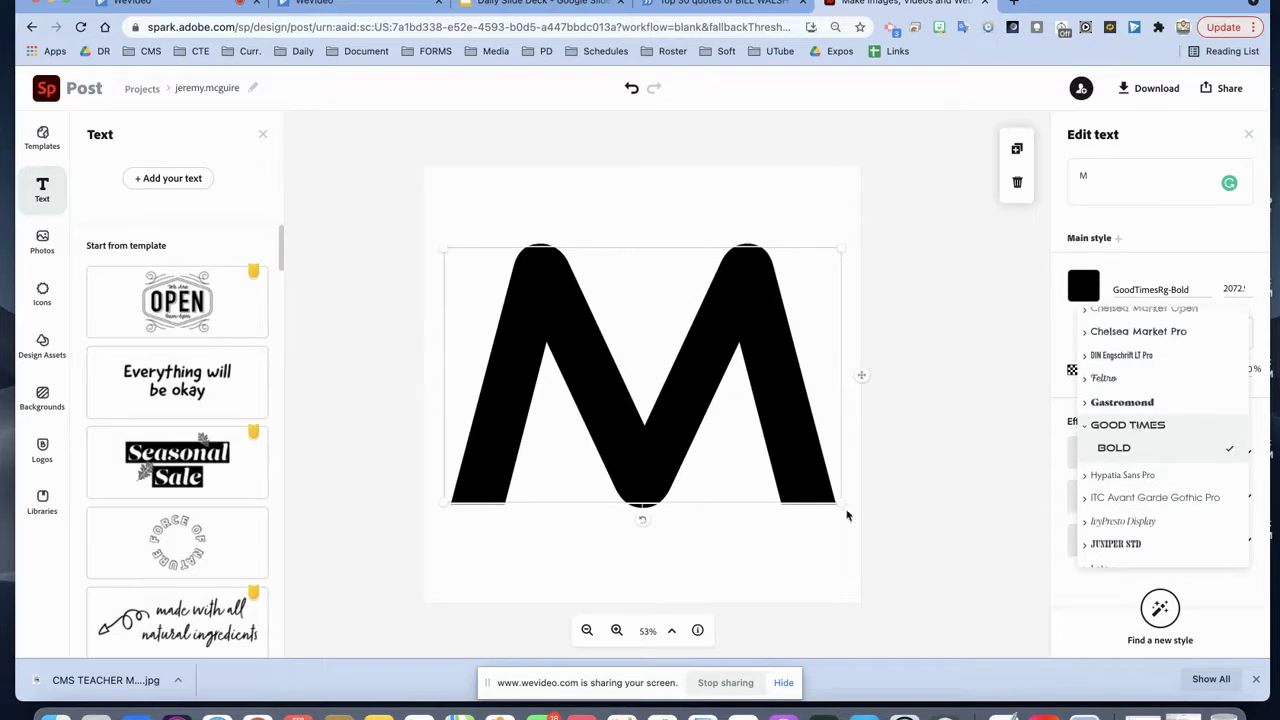
left_click_drag(840, 505, 754, 413)
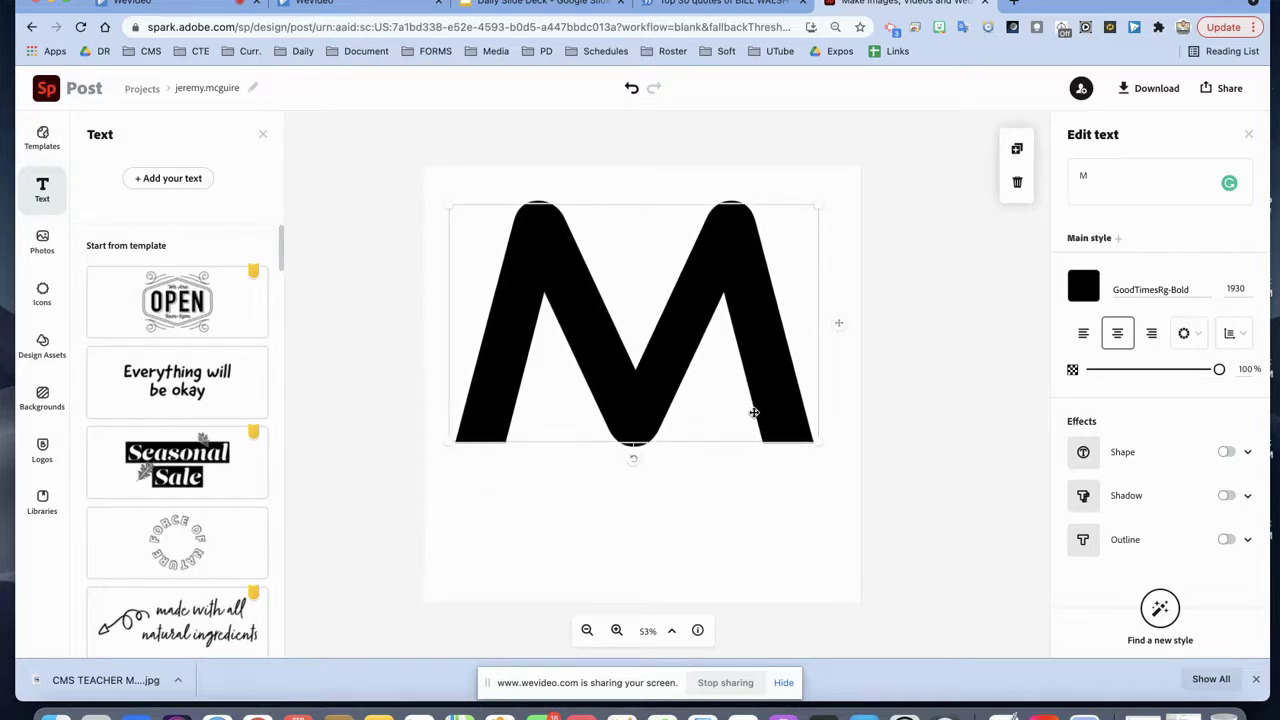
Step: Add a shadow to the letter M with its angle set to 33 and its distance set to 76
left_click(1228, 497)
left_click(1226, 497)
left_click(1226, 496)
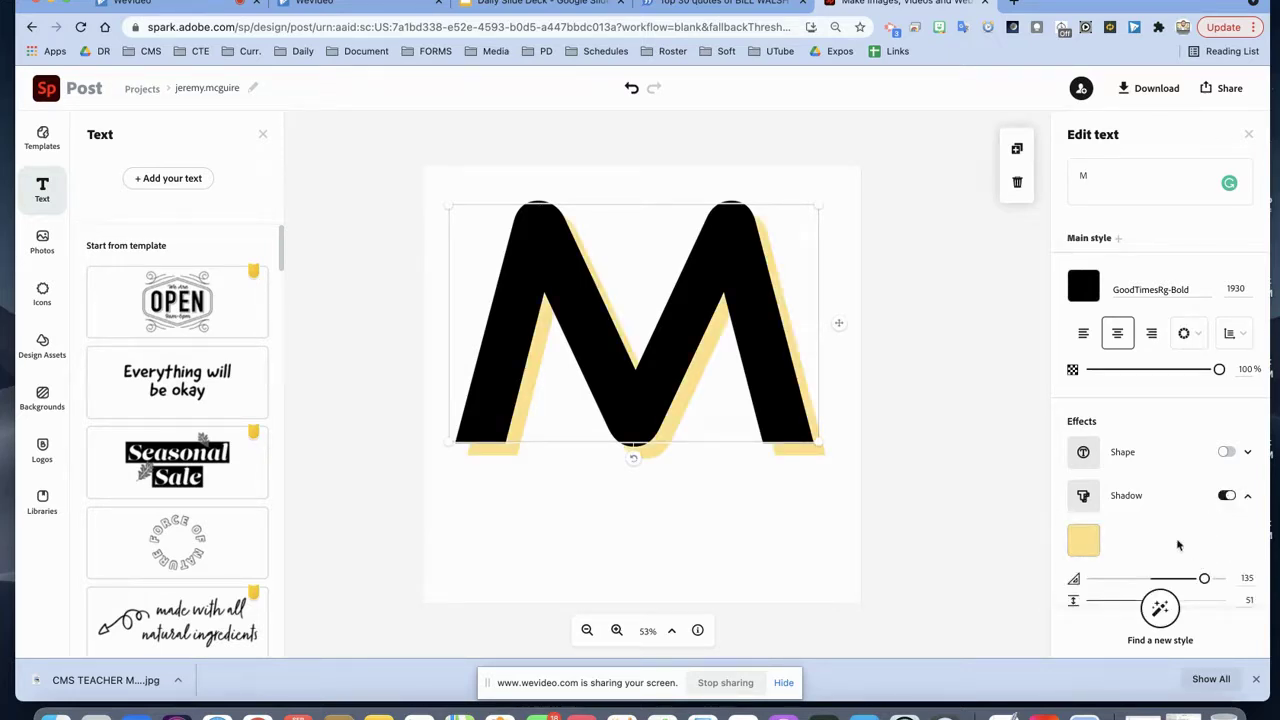
left_click_drag(1204, 578, 1167, 578)
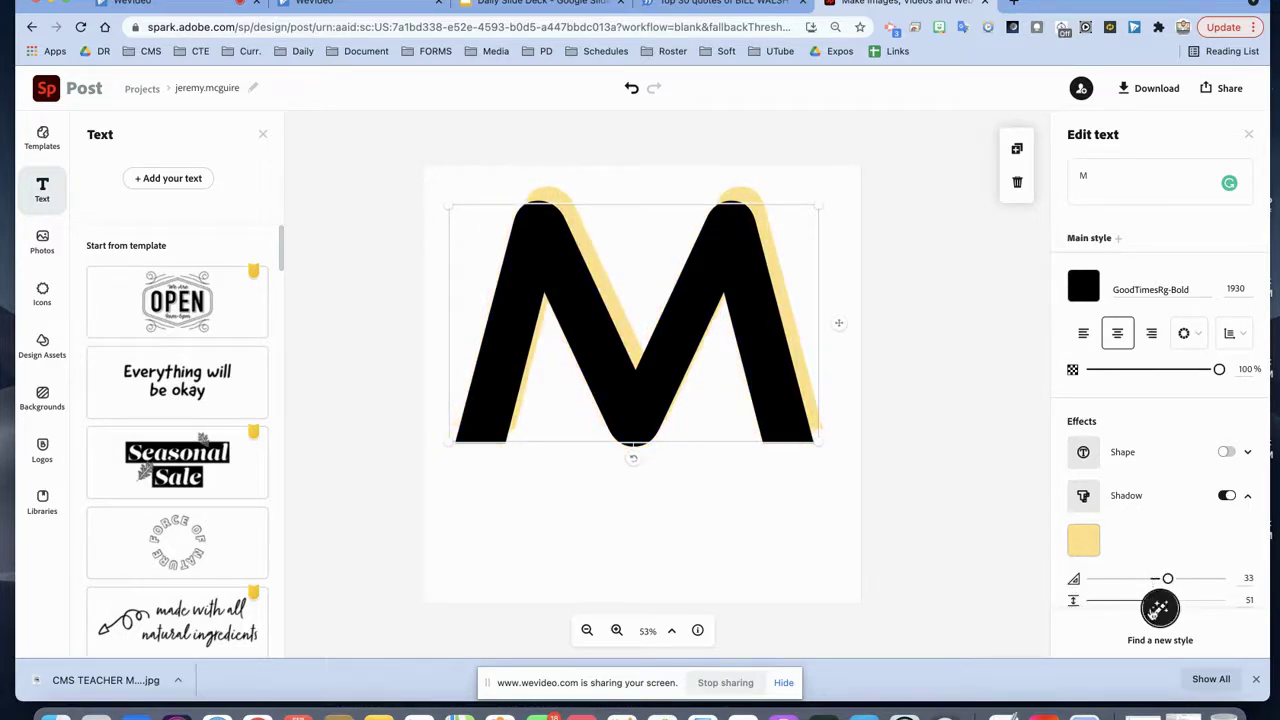
scroll(1156, 553, "down", 2)
left_click_drag(1156, 509, 1189, 509)
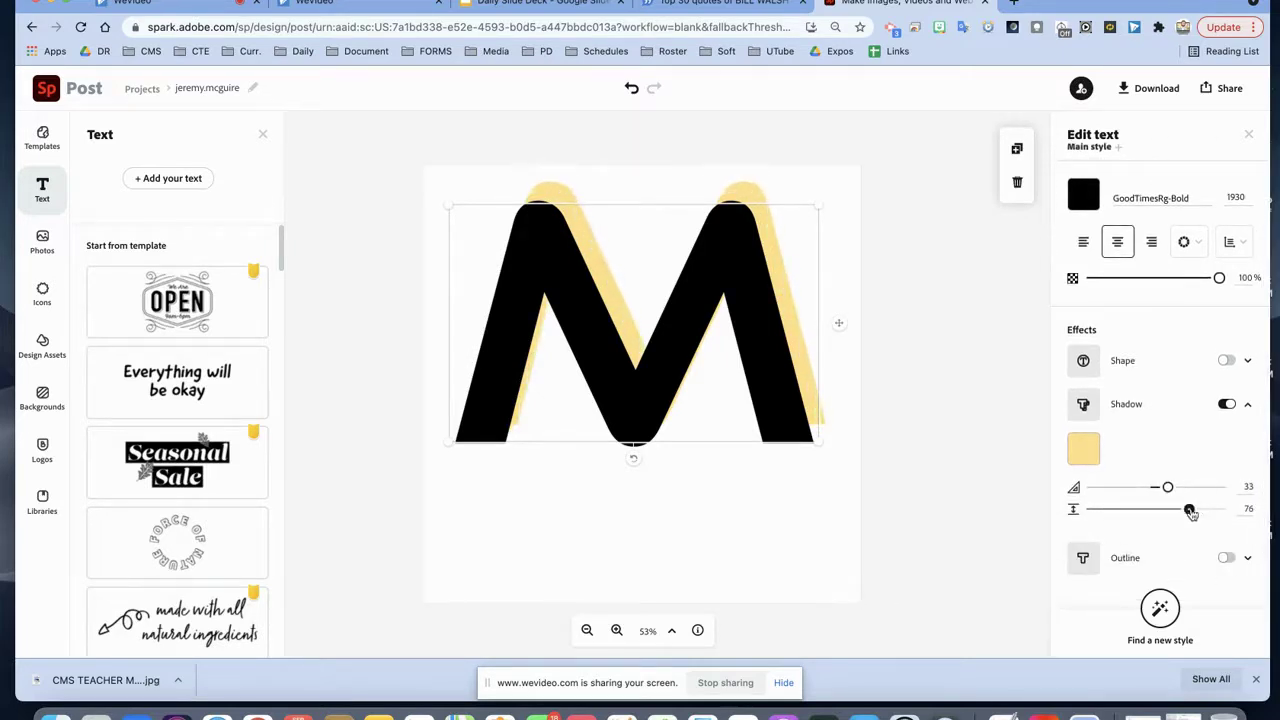
Step: Change the M's shadow color to the custom green 00B050
left_click(1094, 449)
left_click(1133, 300)
type("00")
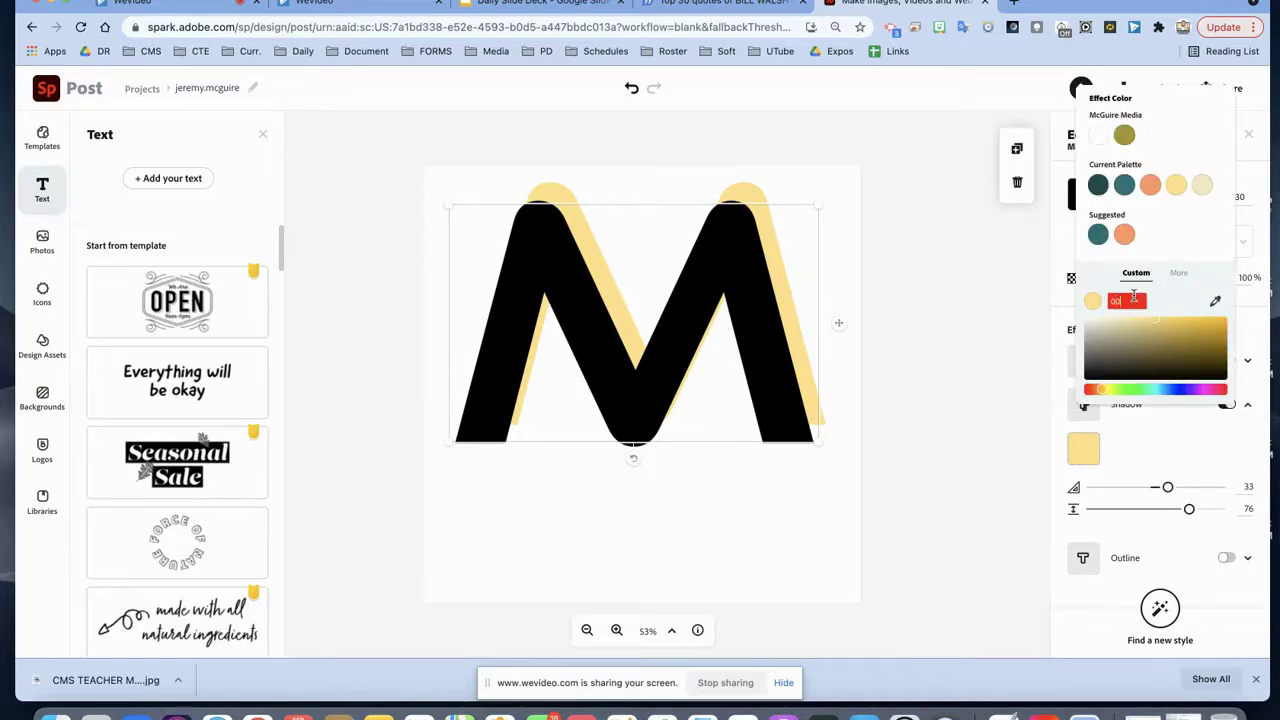
type("B050")
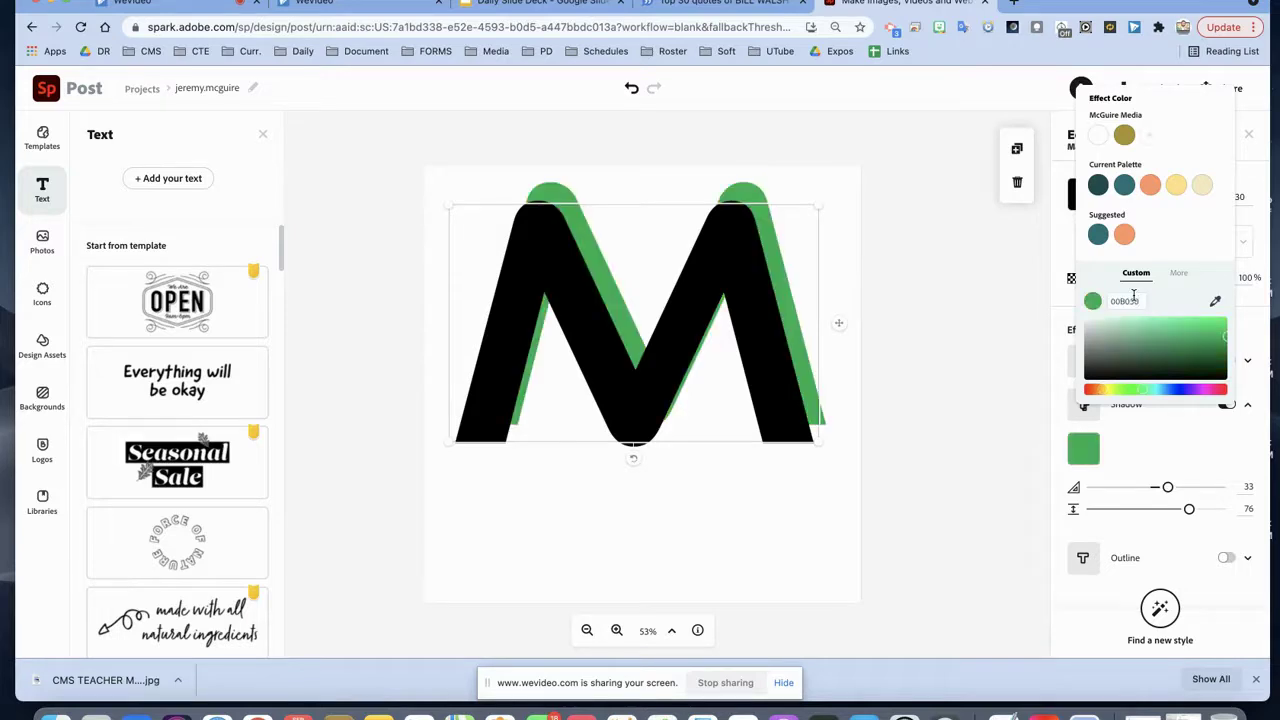
key("Return")
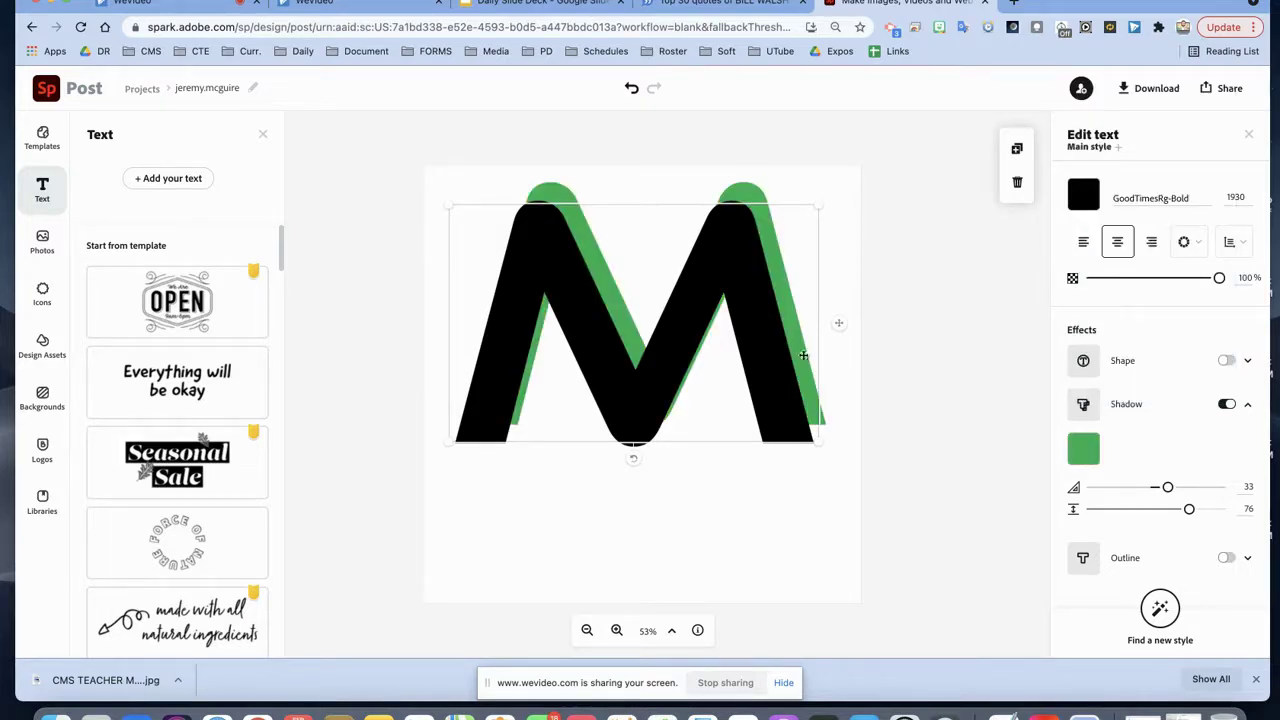
Step: Recolor the letter M to the light pinkish gray #D3BDBD and move it down toward the middle of the canvas
left_click(1084, 196)
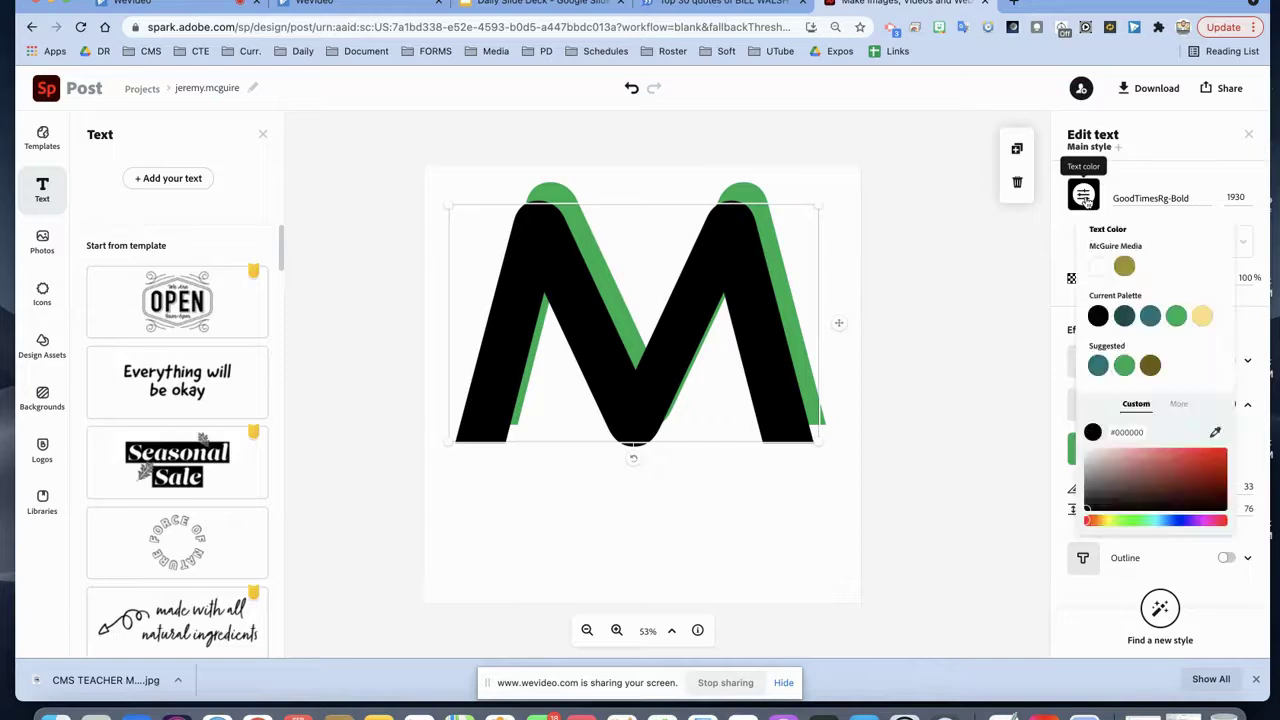
left_click(1100, 463)
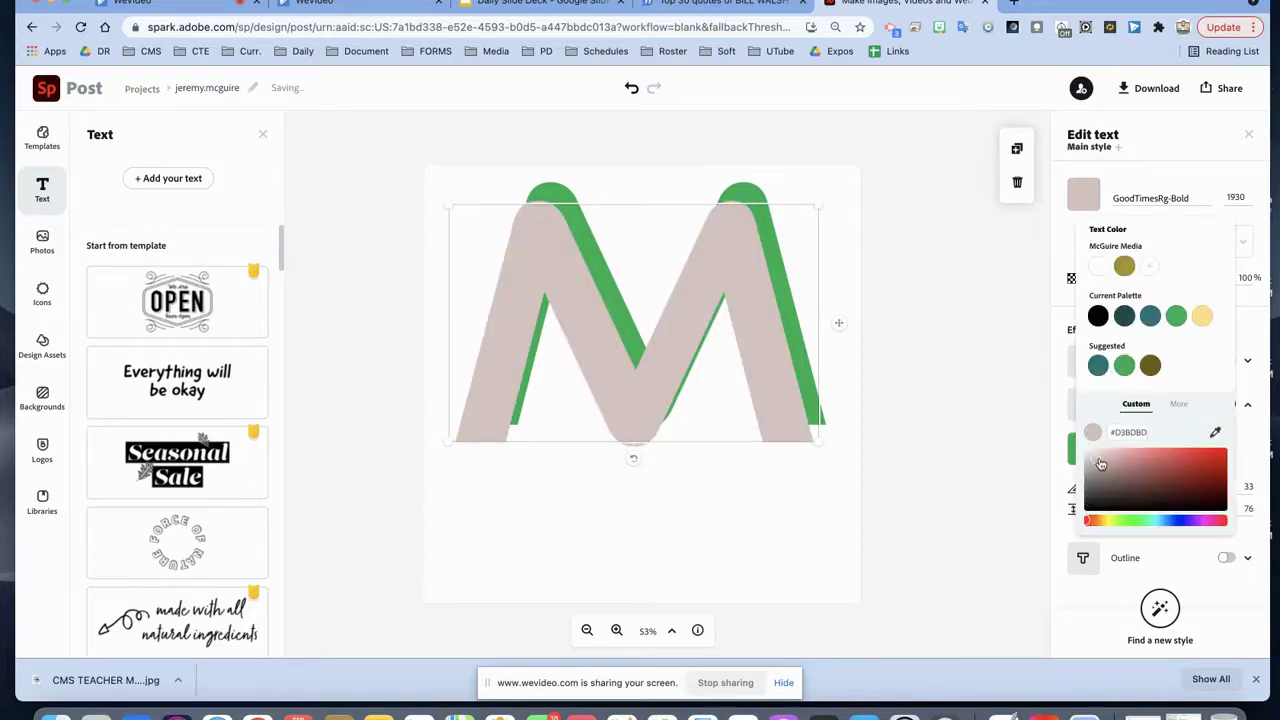
left_click(960, 480)
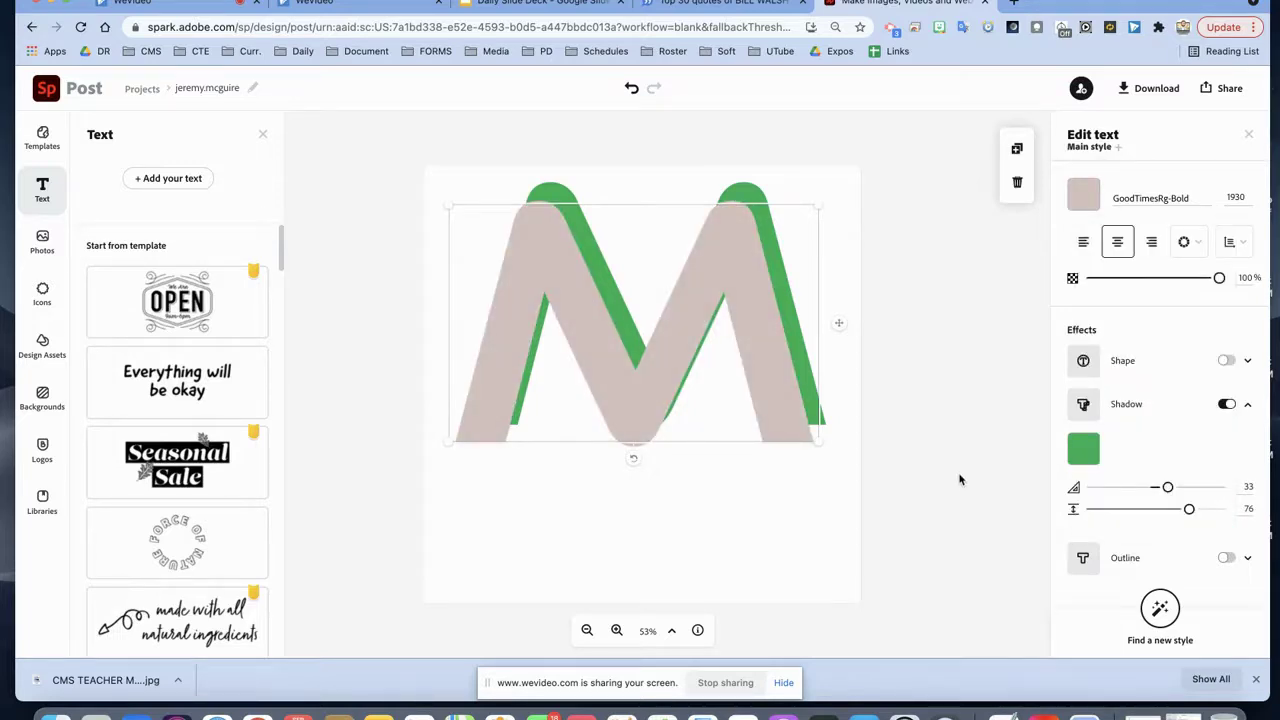
left_click_drag(772, 384, 771, 424)
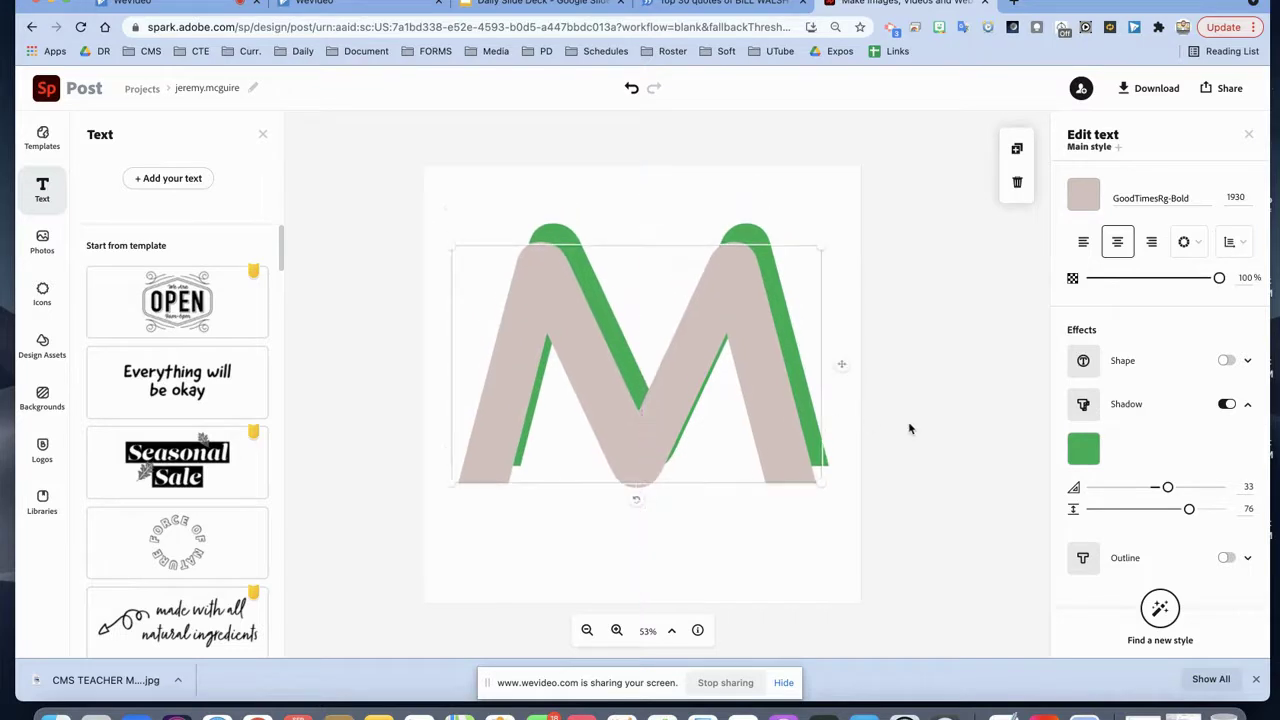
left_click(909, 428)
Step: Add an outline to the letter M in the palette's dark teal #174C4F
left_click(787, 402)
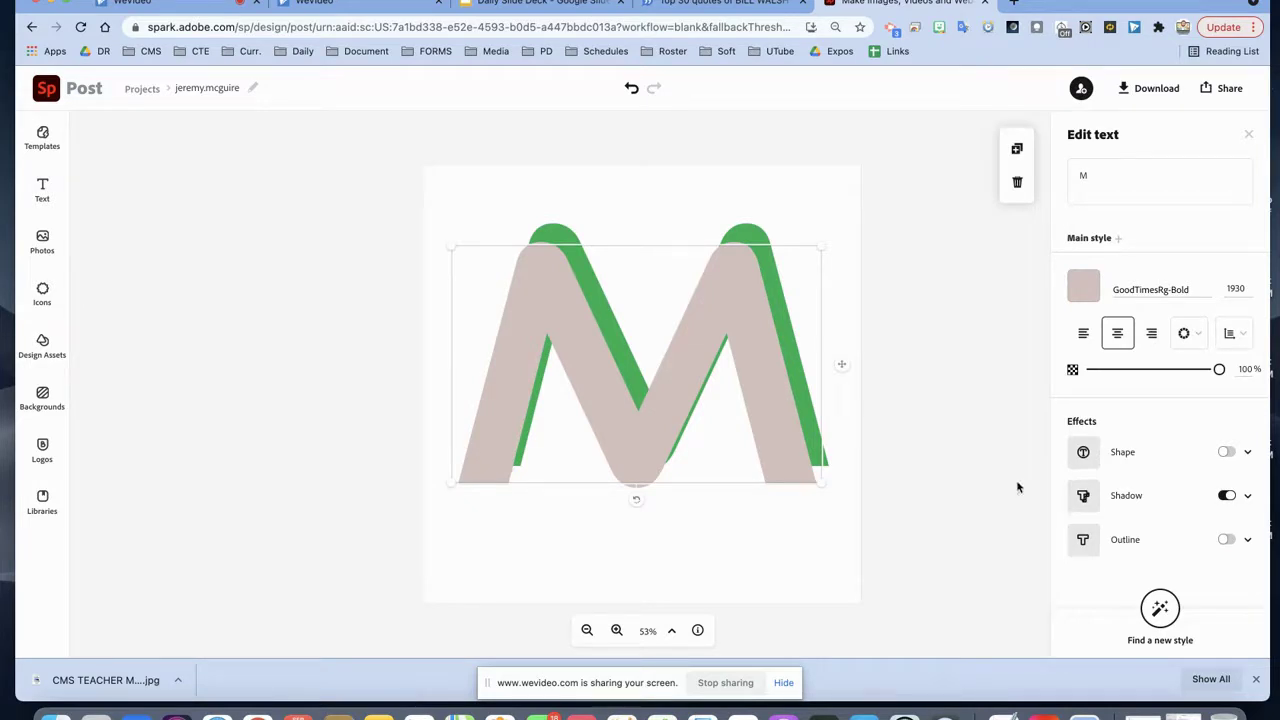
left_click(1118, 543)
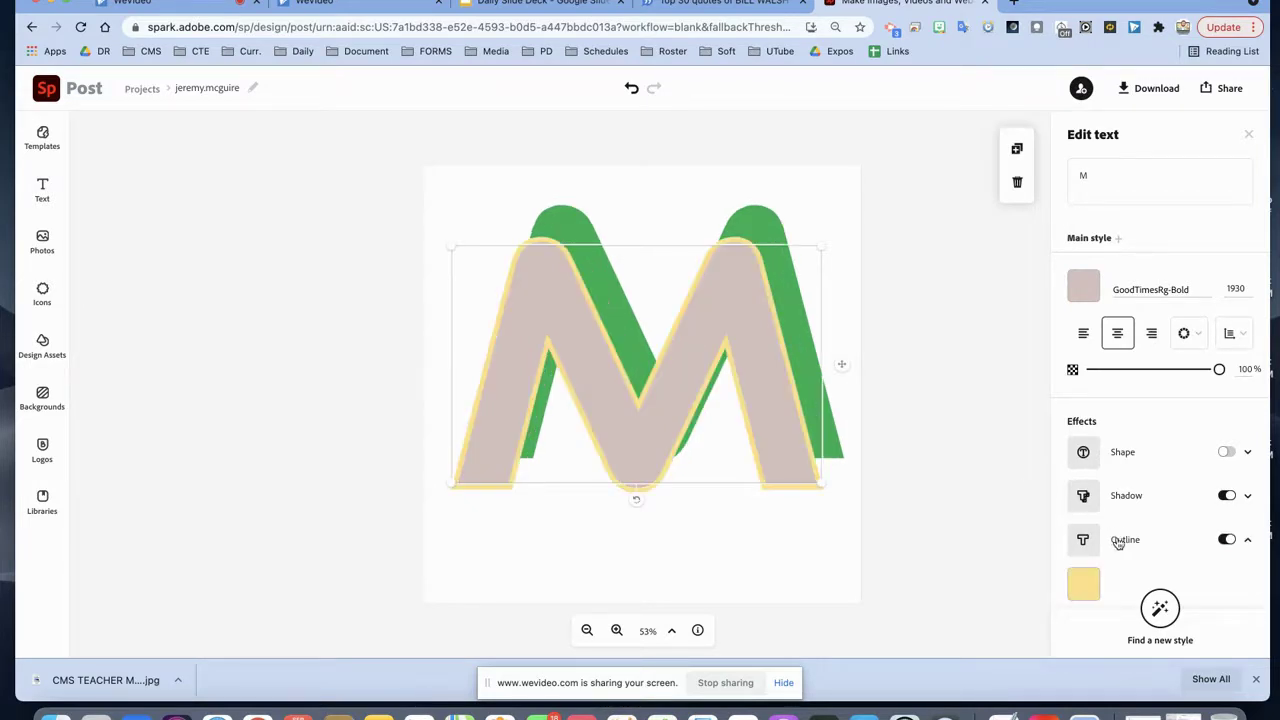
left_click(1070, 590)
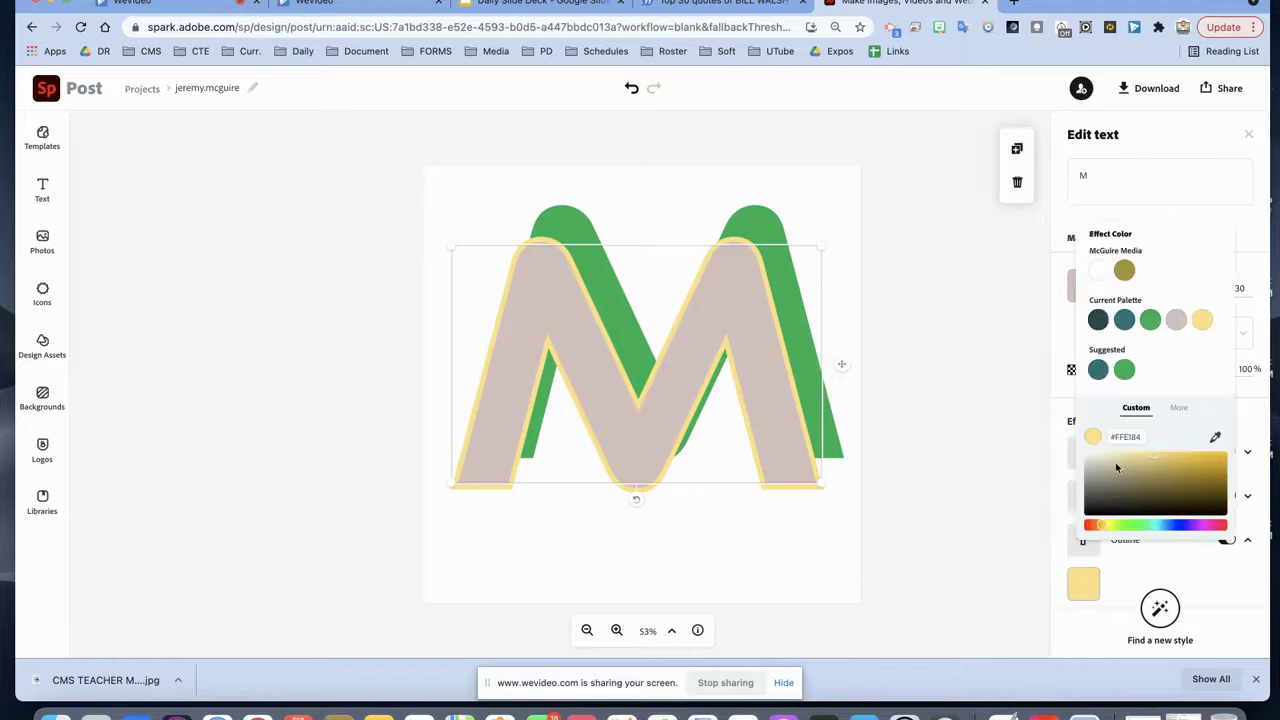
left_click(1097, 318)
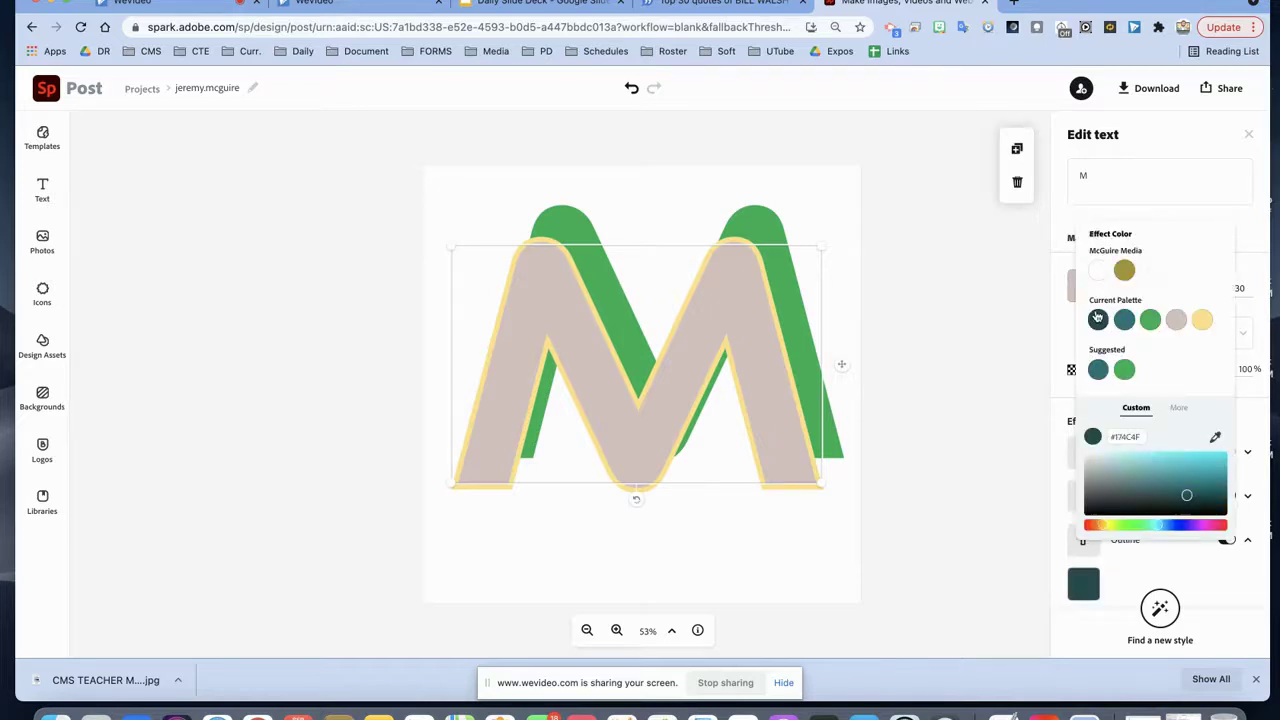
left_click(958, 428)
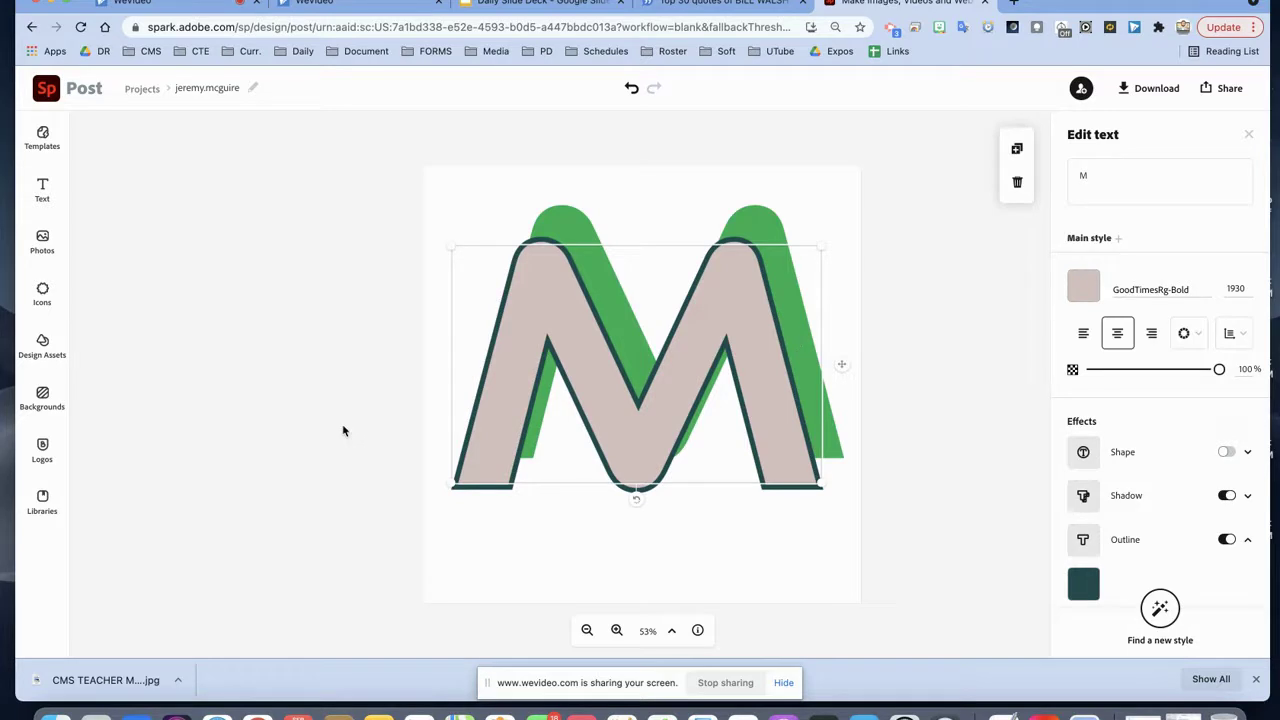
Step: Search the icon library for "singer"
left_click(42, 291)
type("singer")
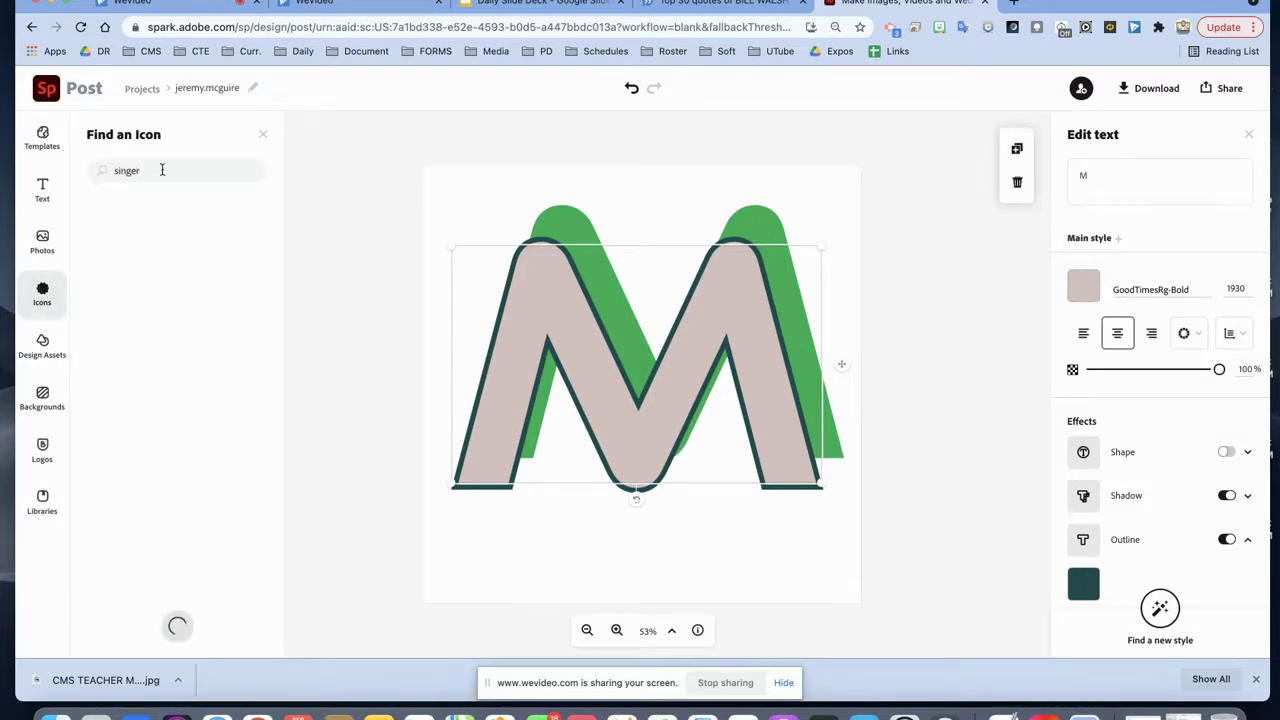
double_click(162, 170)
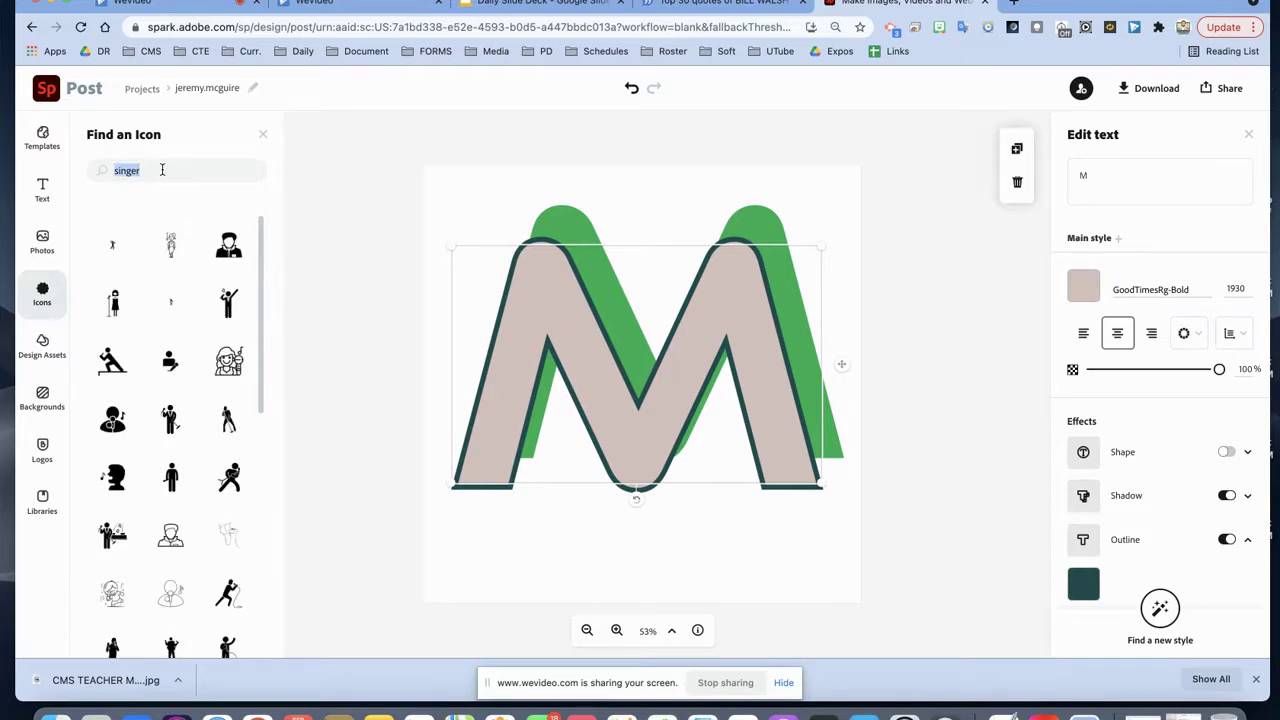
Step: Search the design assets for "circle", add the first circular illustration, and enlarge it to nearly fill the square canvas around the M
left_click(35, 352)
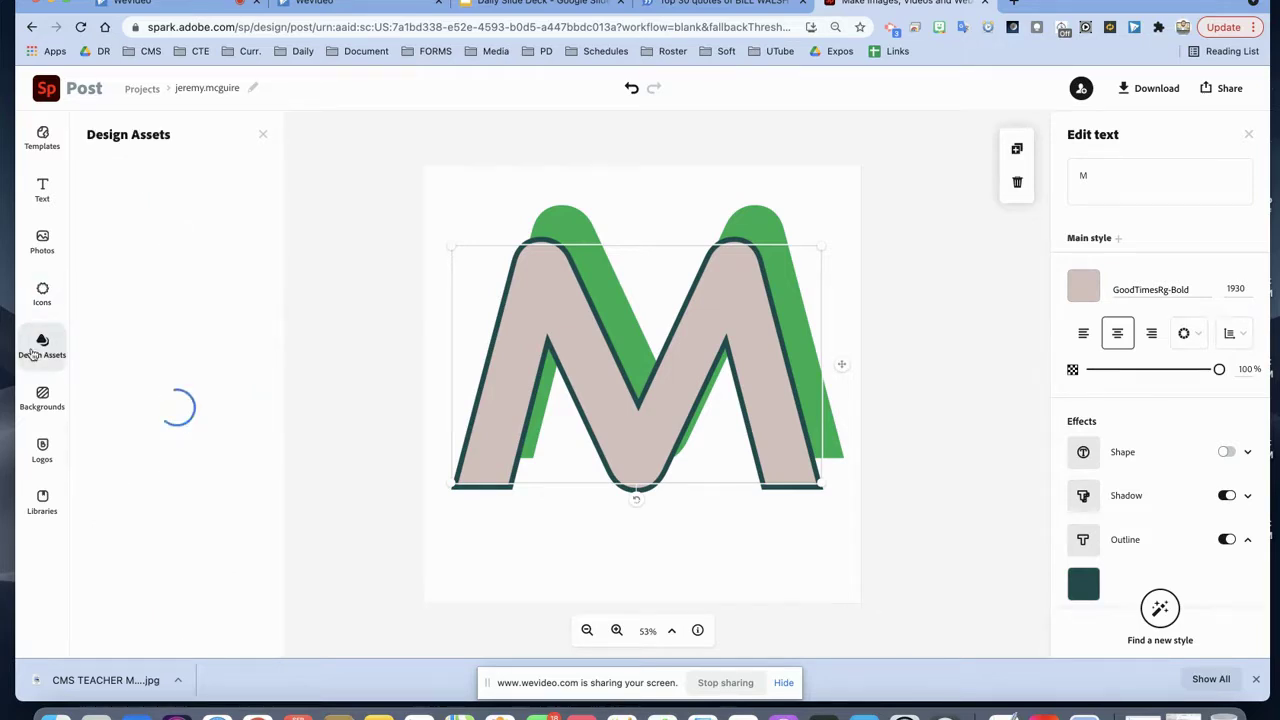
left_click(160, 175)
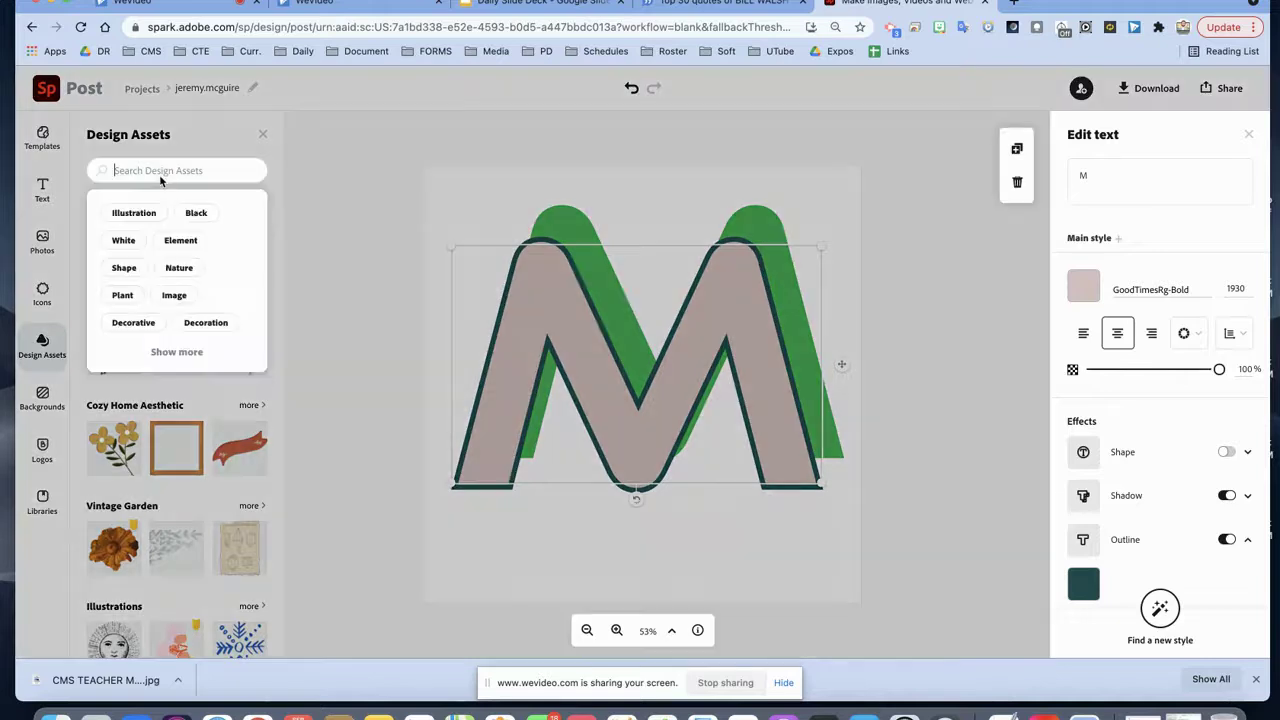
type("circle")
key("Return")
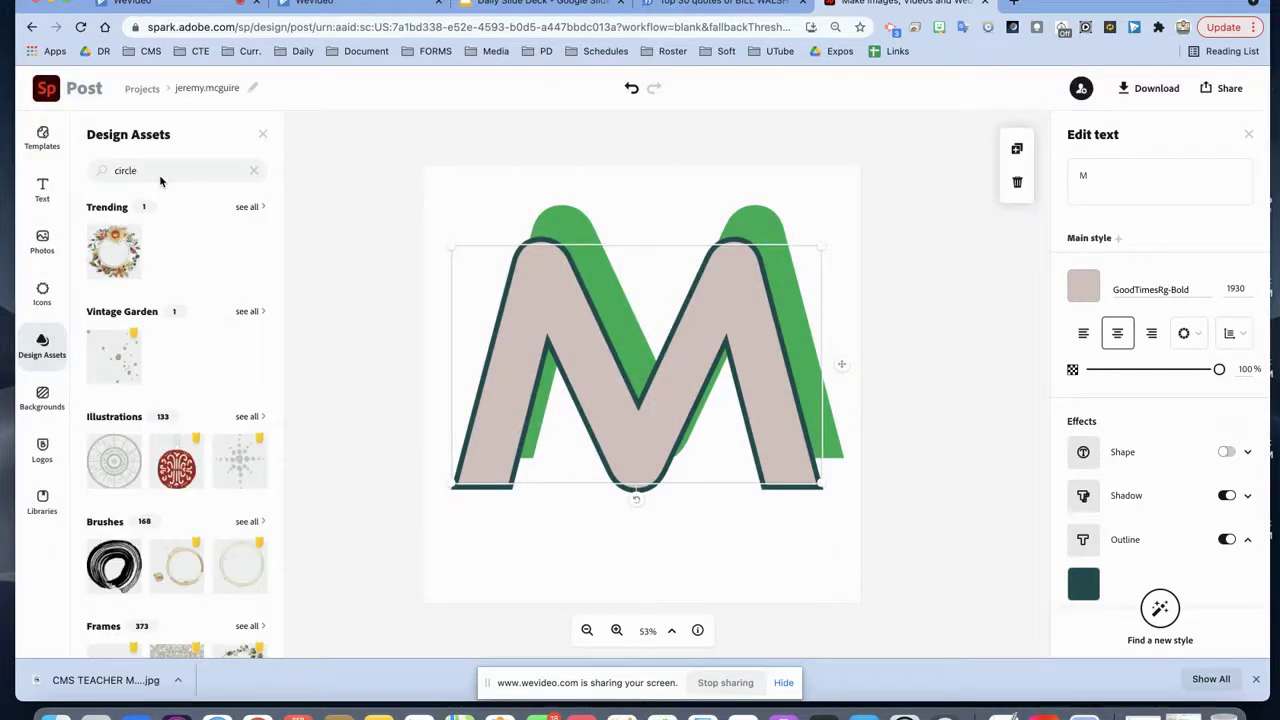
left_click(108, 460)
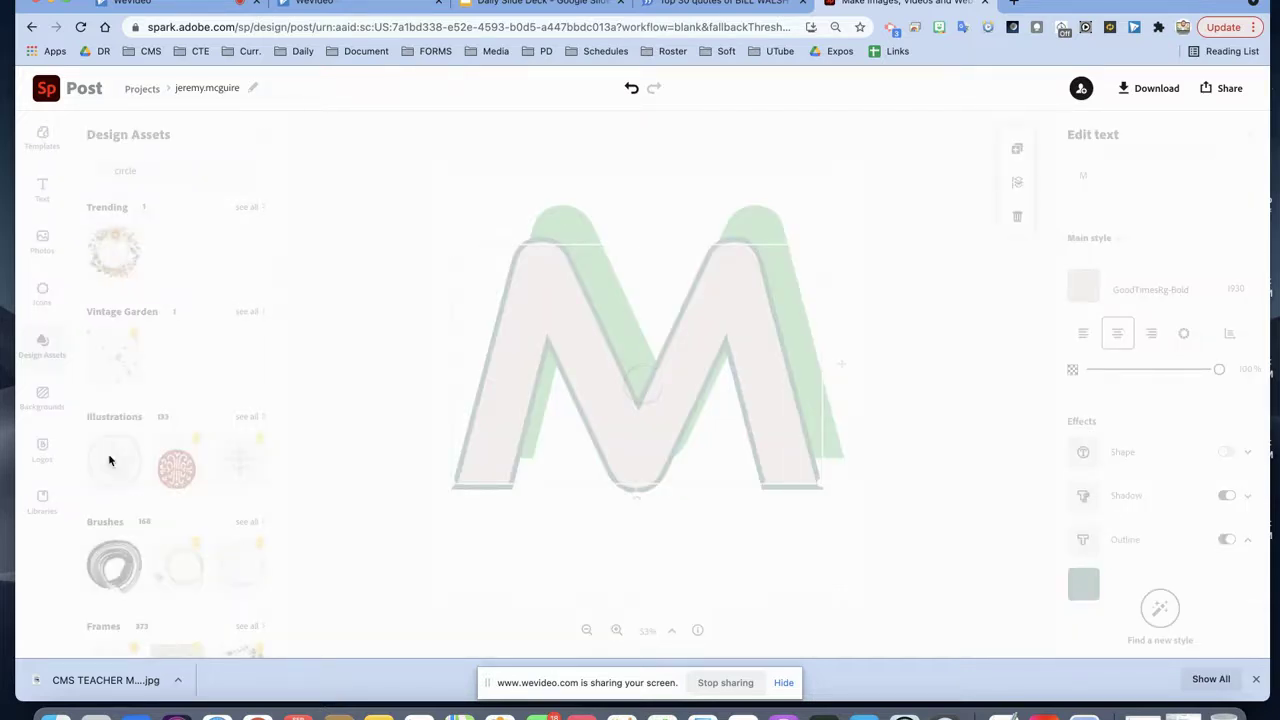
left_click_drag(597, 528, 503, 254)
left_click(490, 232)
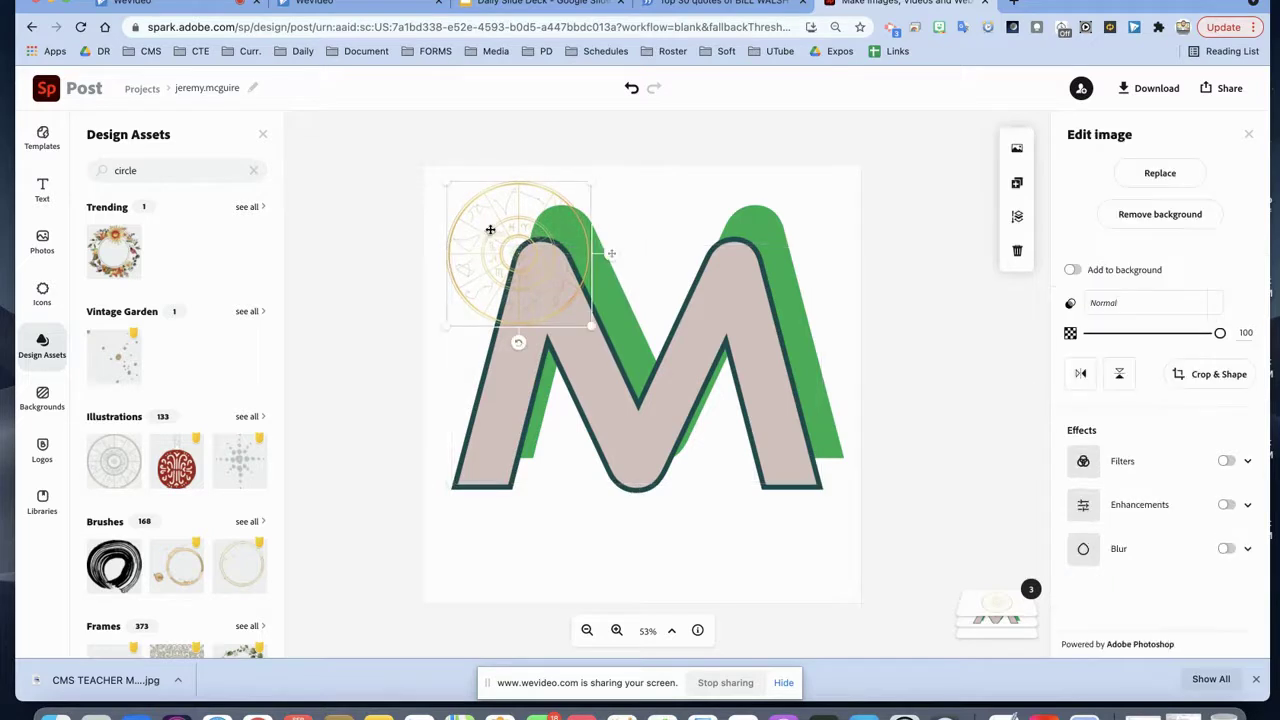
left_click_drag(604, 332, 919, 520)
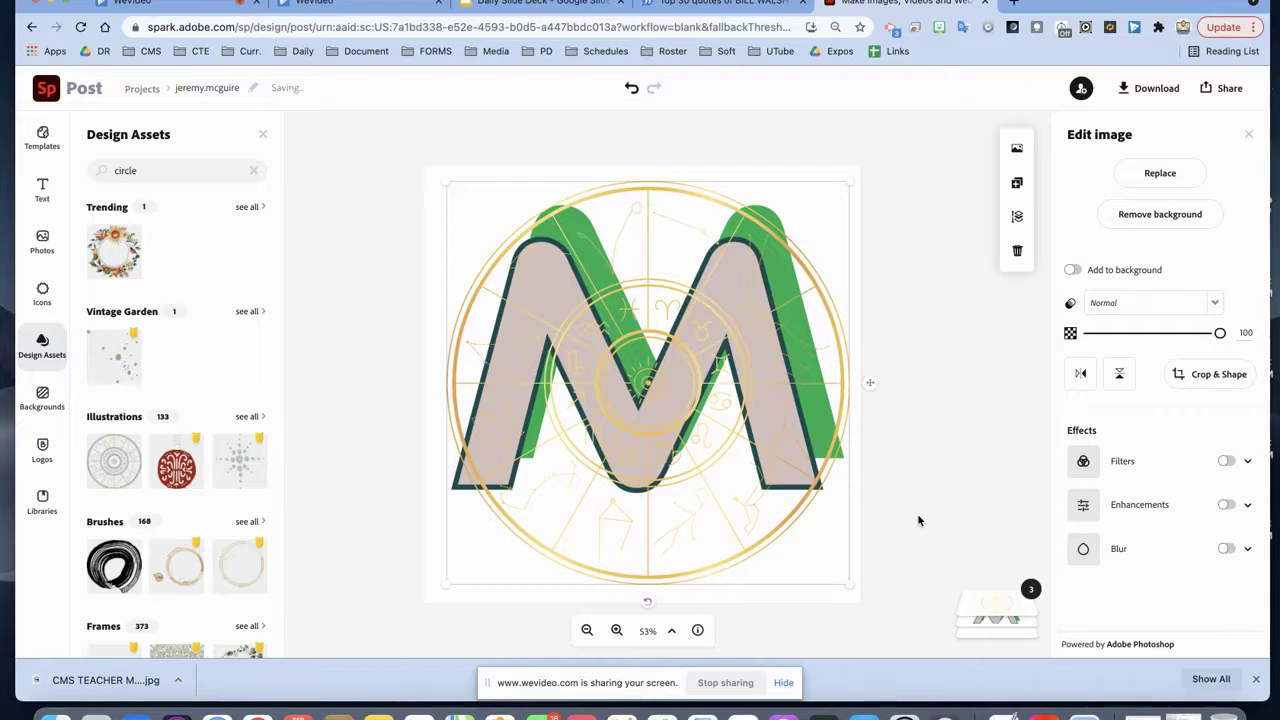
Step: Send the golden circle illustration to the back so it sits behind the letter M
left_click(1018, 215)
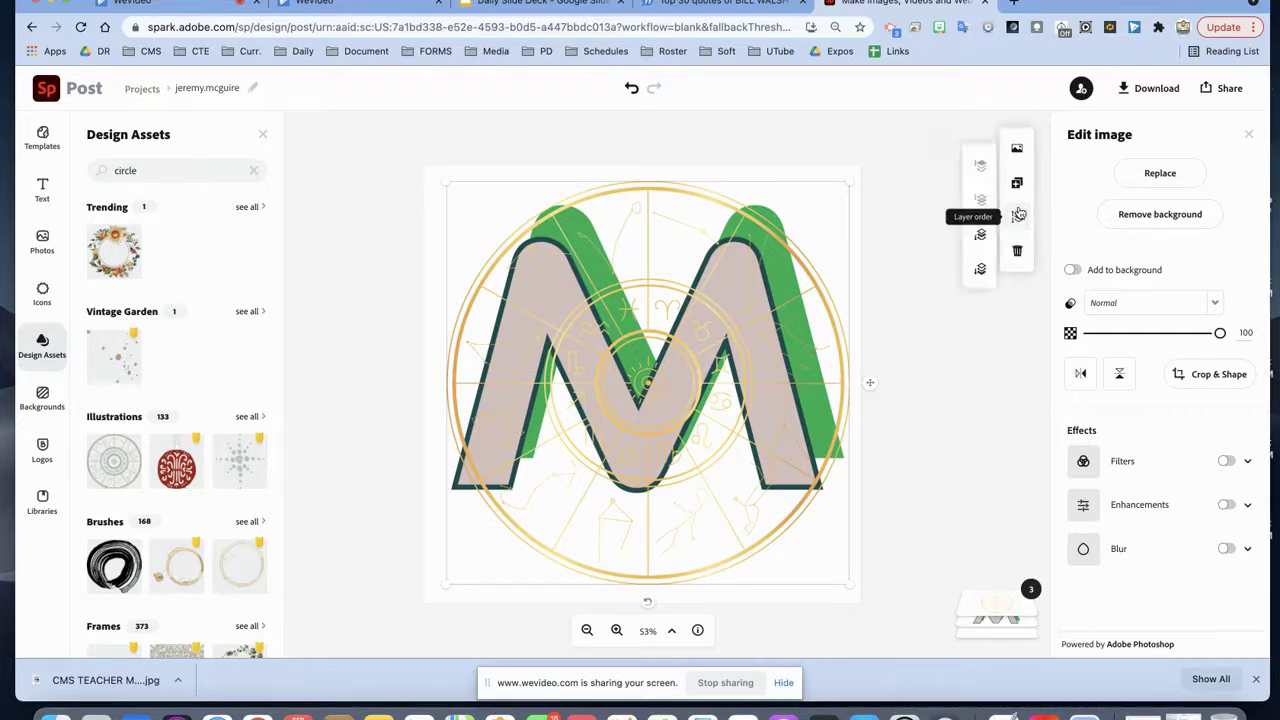
left_click(981, 270)
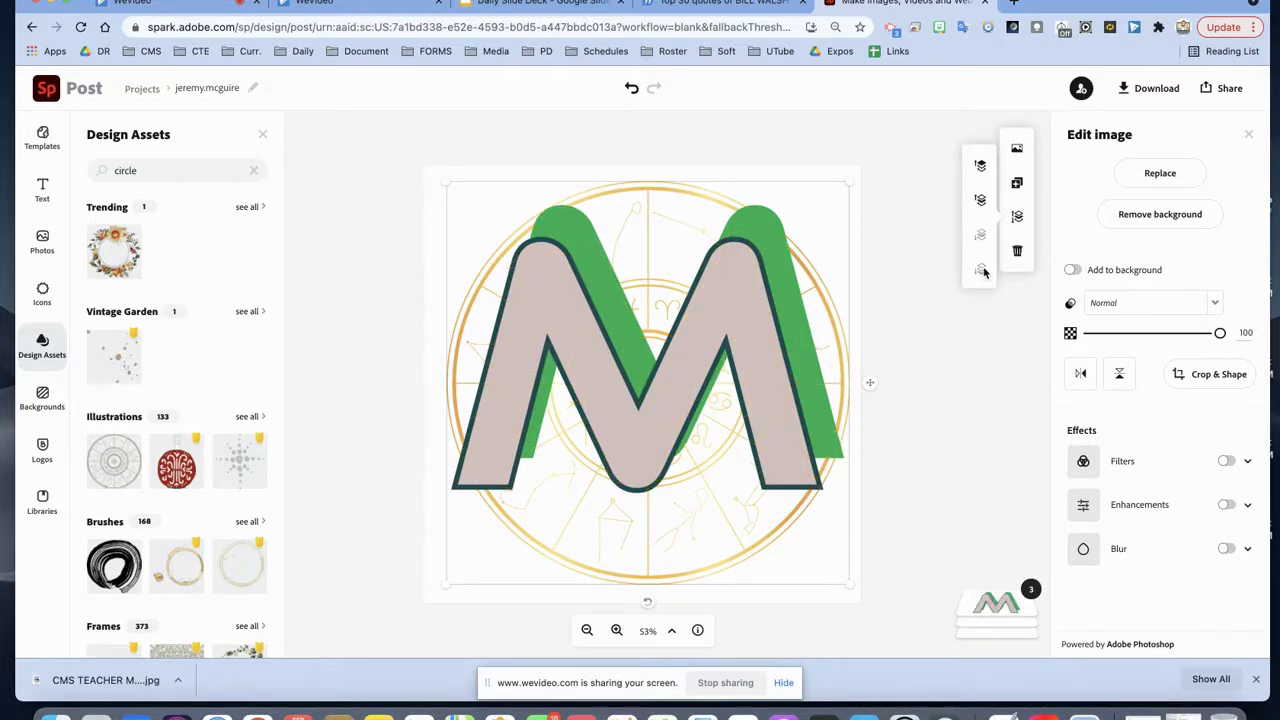
left_click(897, 391)
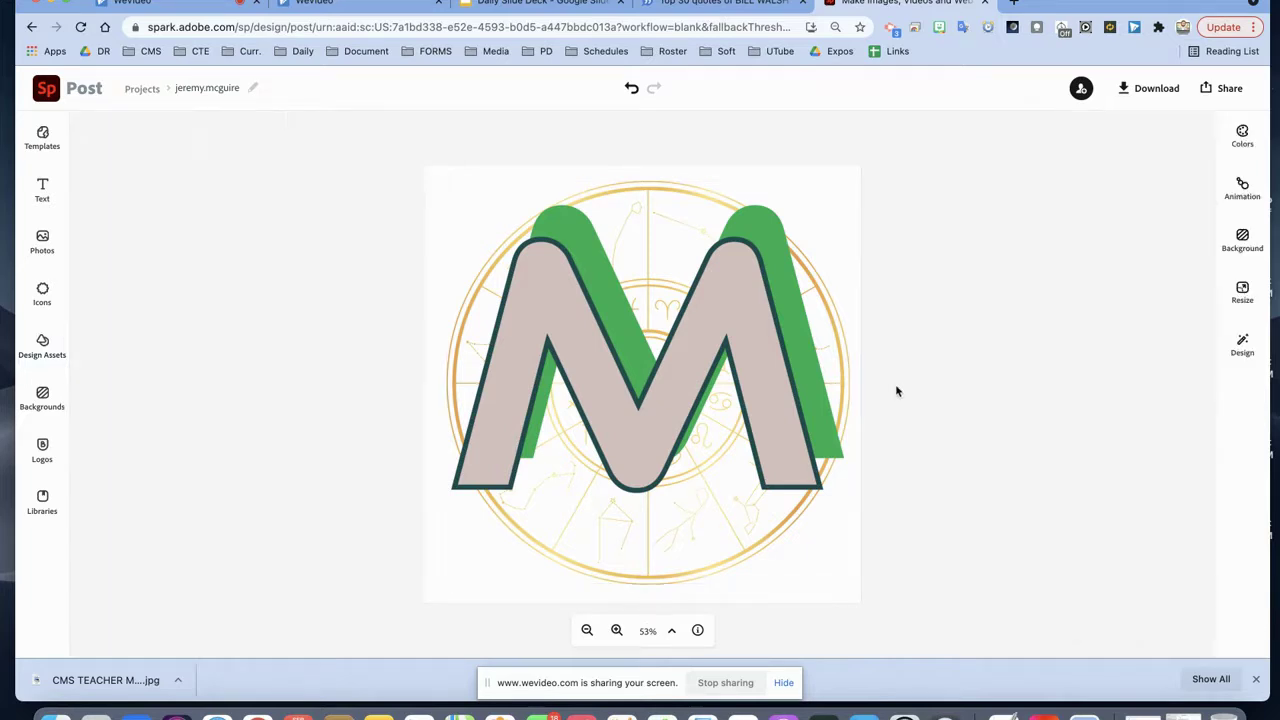
Step: Try placing the saved primary logo on the canvas, look at uploading another logo file, and delete the placed logo
left_click(773, 383)
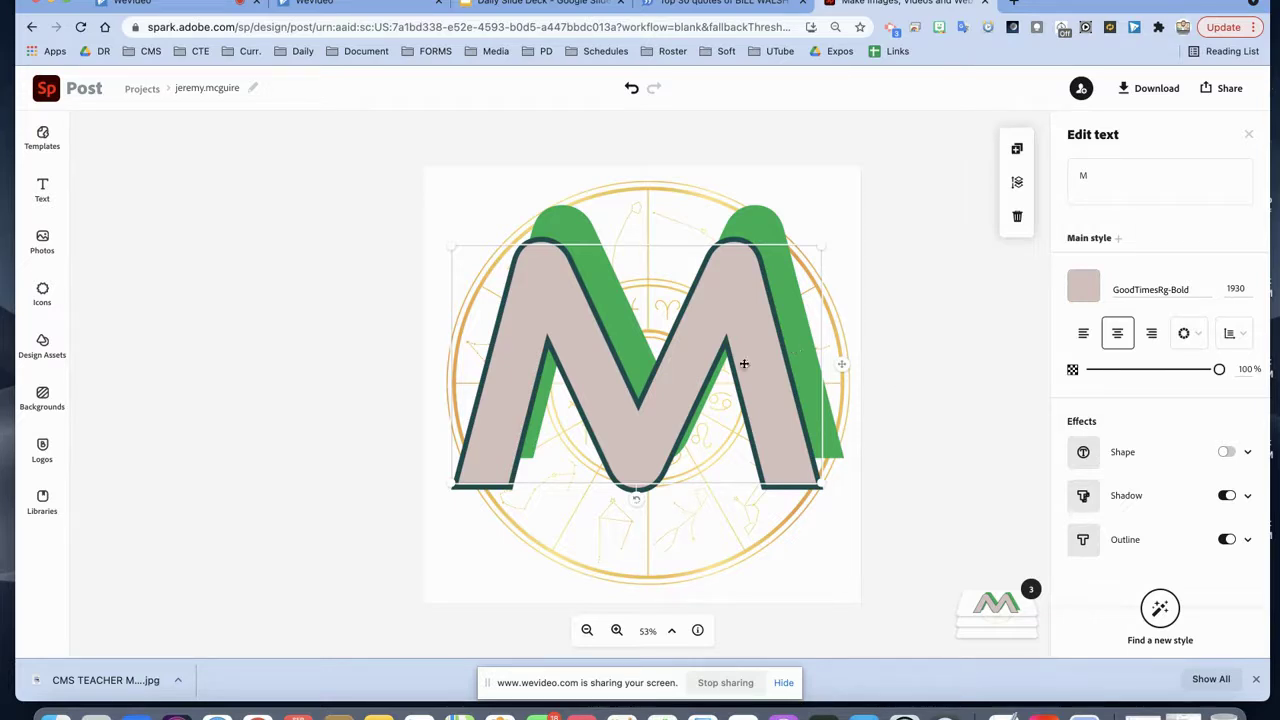
left_click(42, 452)
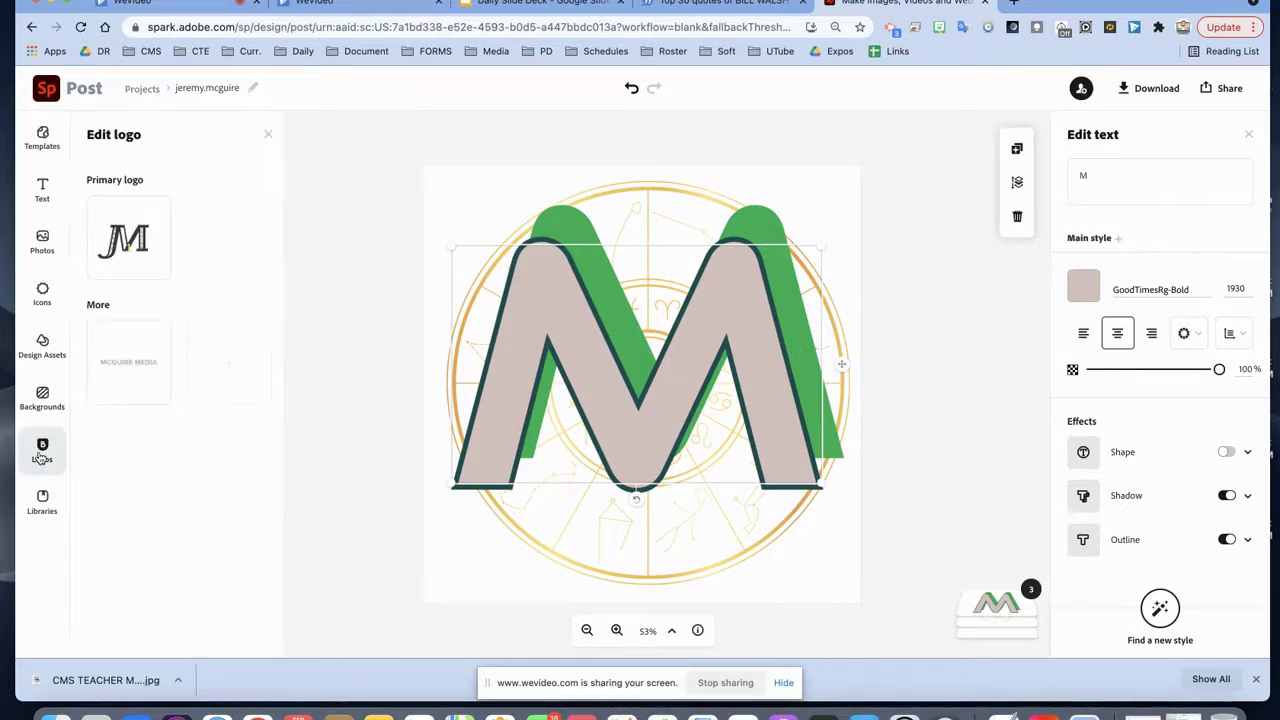
left_click(142, 222)
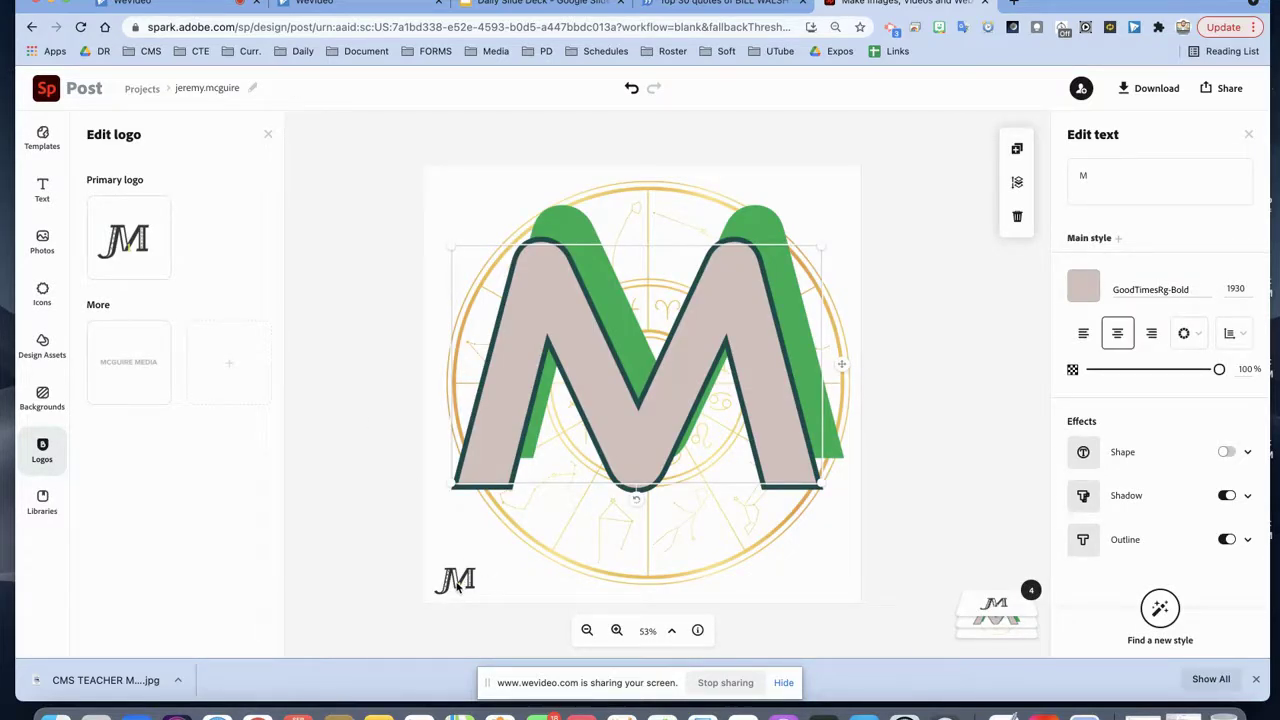
left_click(236, 390)
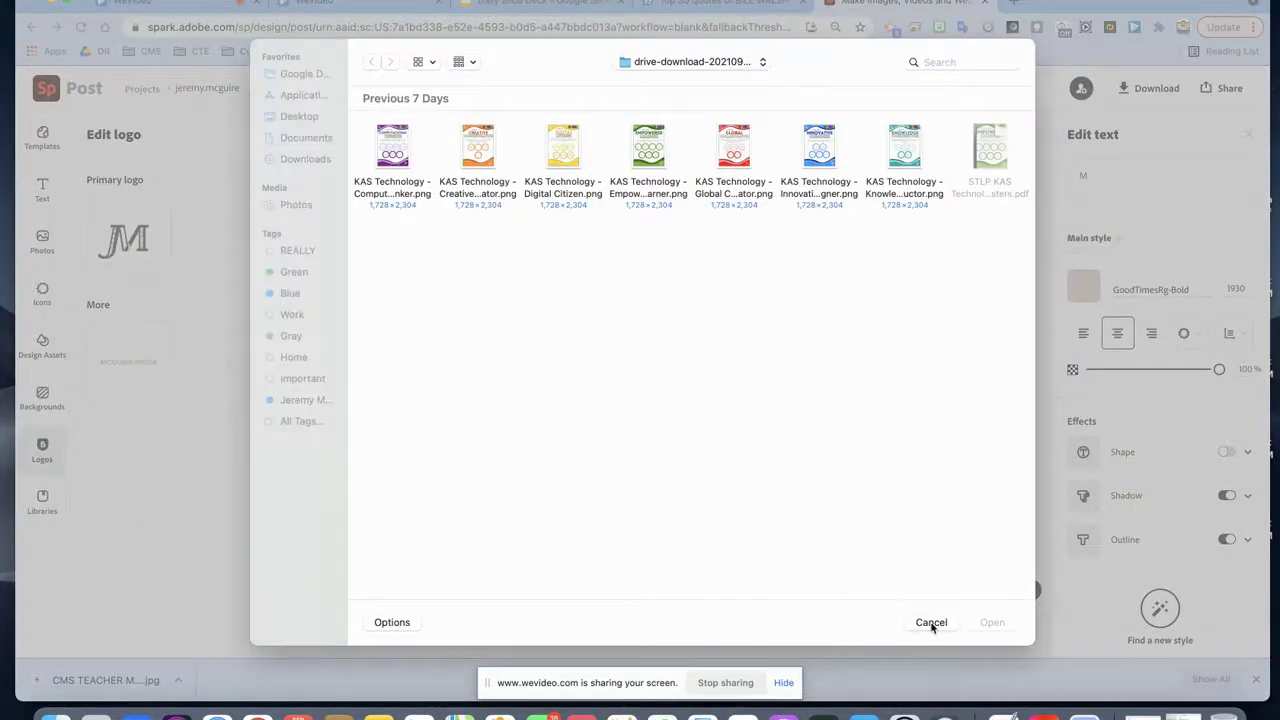
left_click(929, 623)
left_click(458, 566)
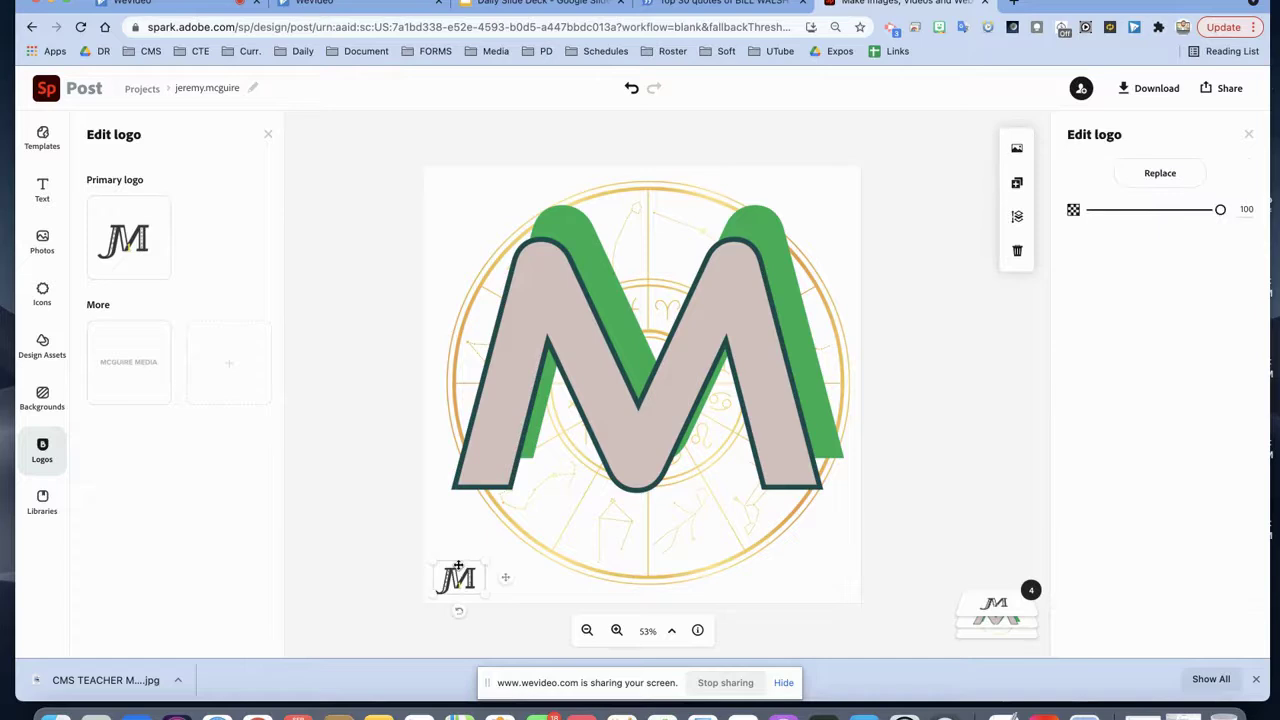
key("Delete")
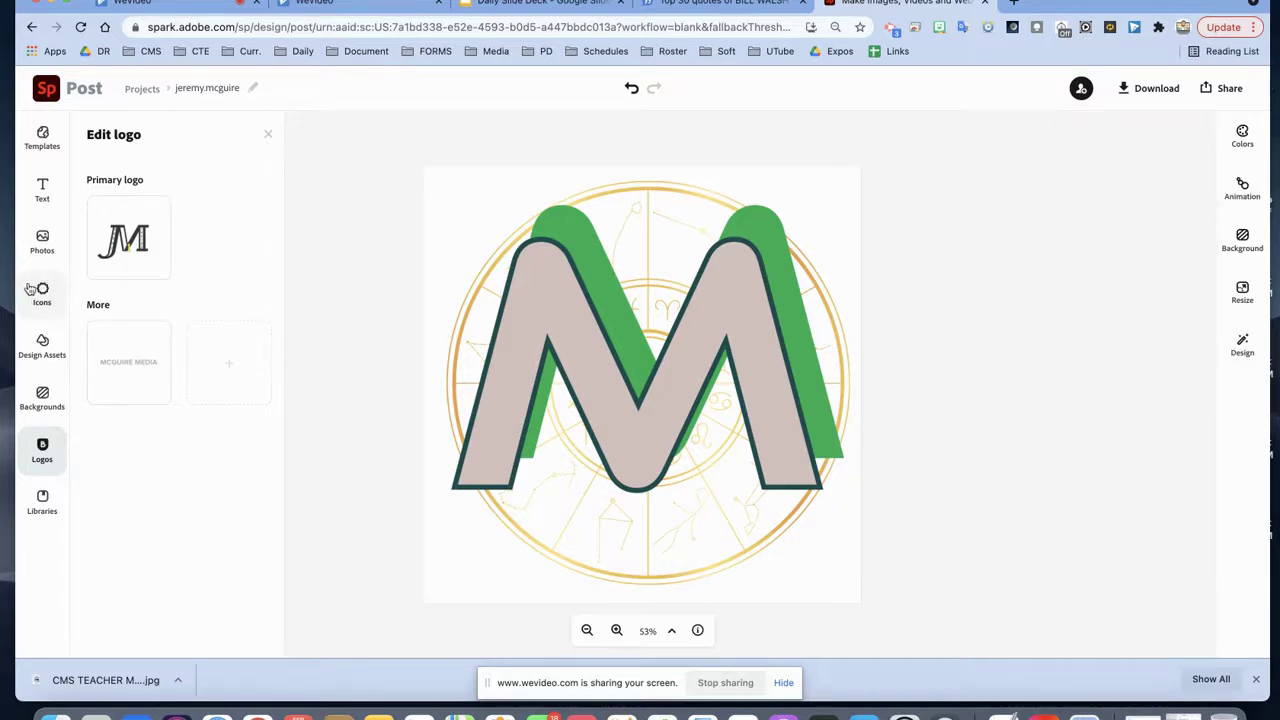
Step: Nudge the letter M slightly downward to center it over the golden circle, and deselect it
left_click(698, 328)
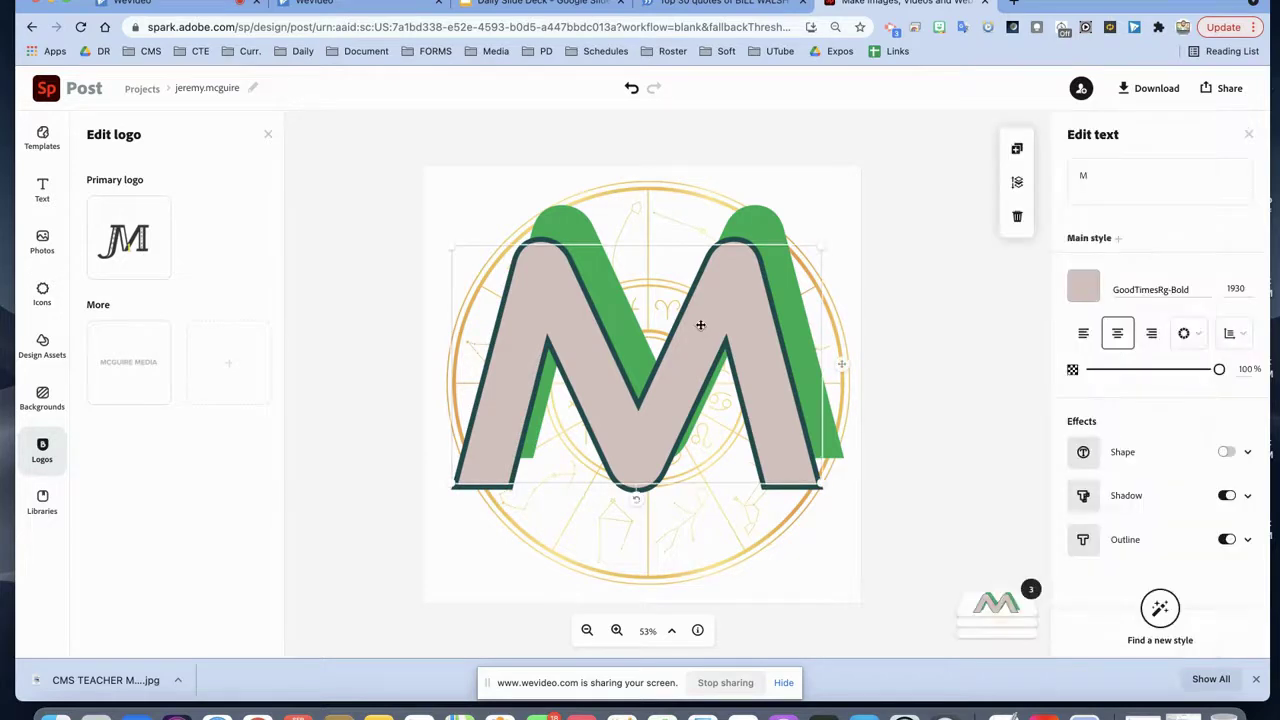
key("Down")
key("Down")
key("Down")
key("Down")
key("Down")
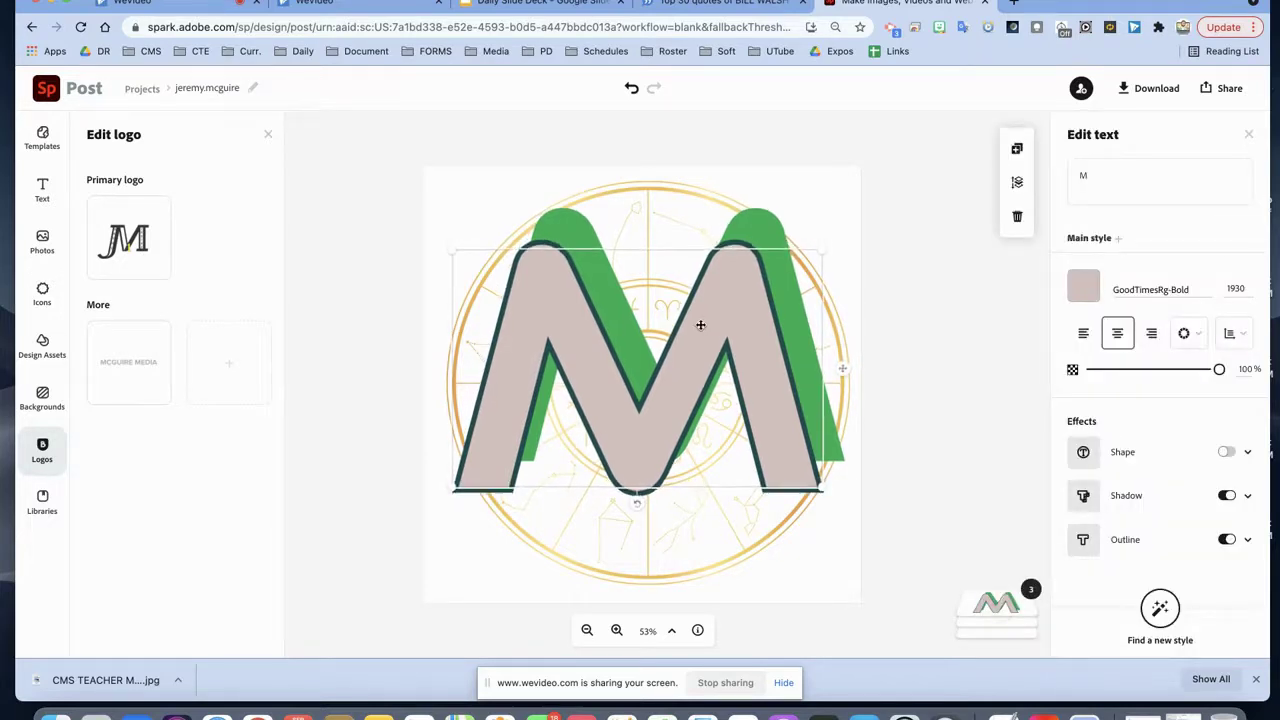
left_click(957, 366)
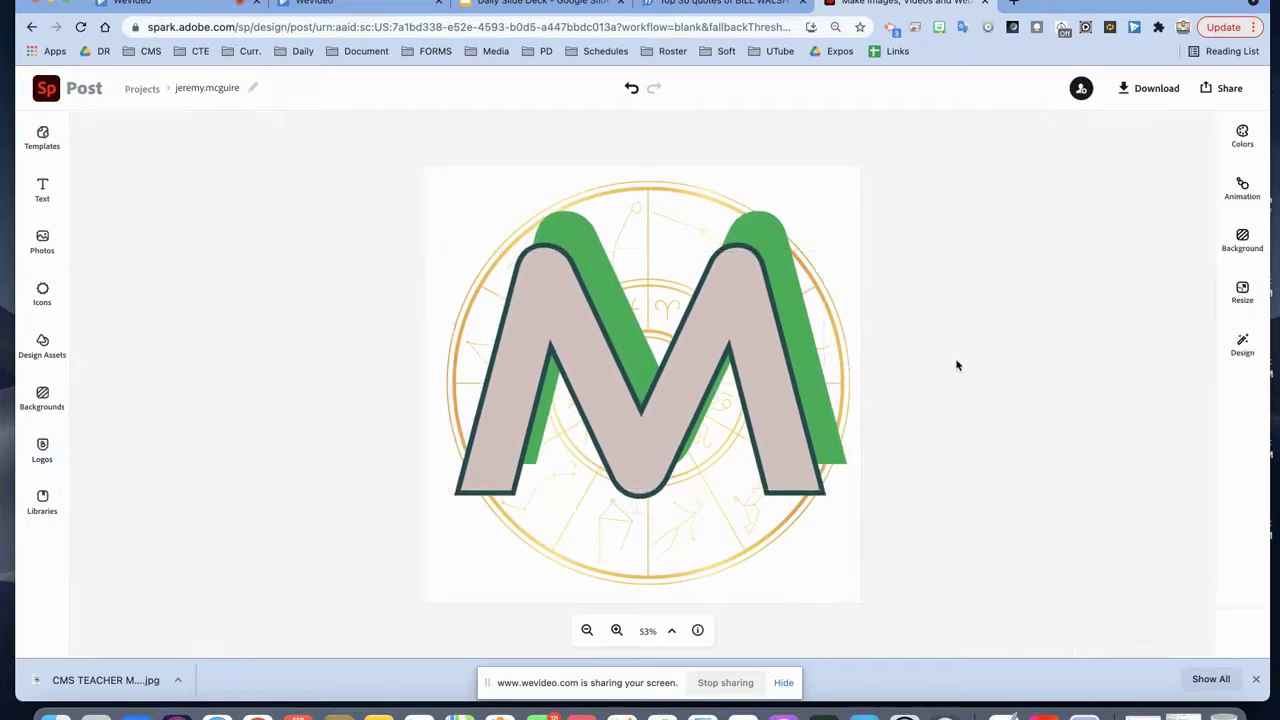
Step: Download the finished M logo design as a JPG
left_click(765, 360)
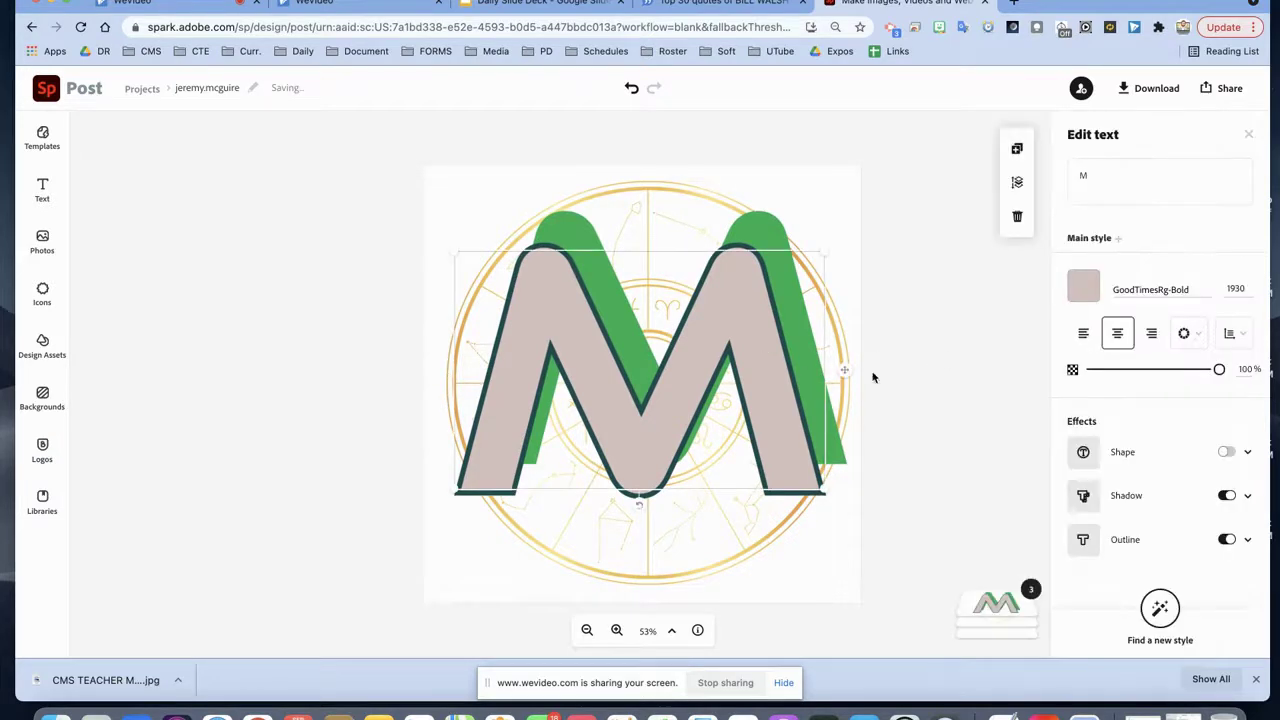
left_click(919, 376)
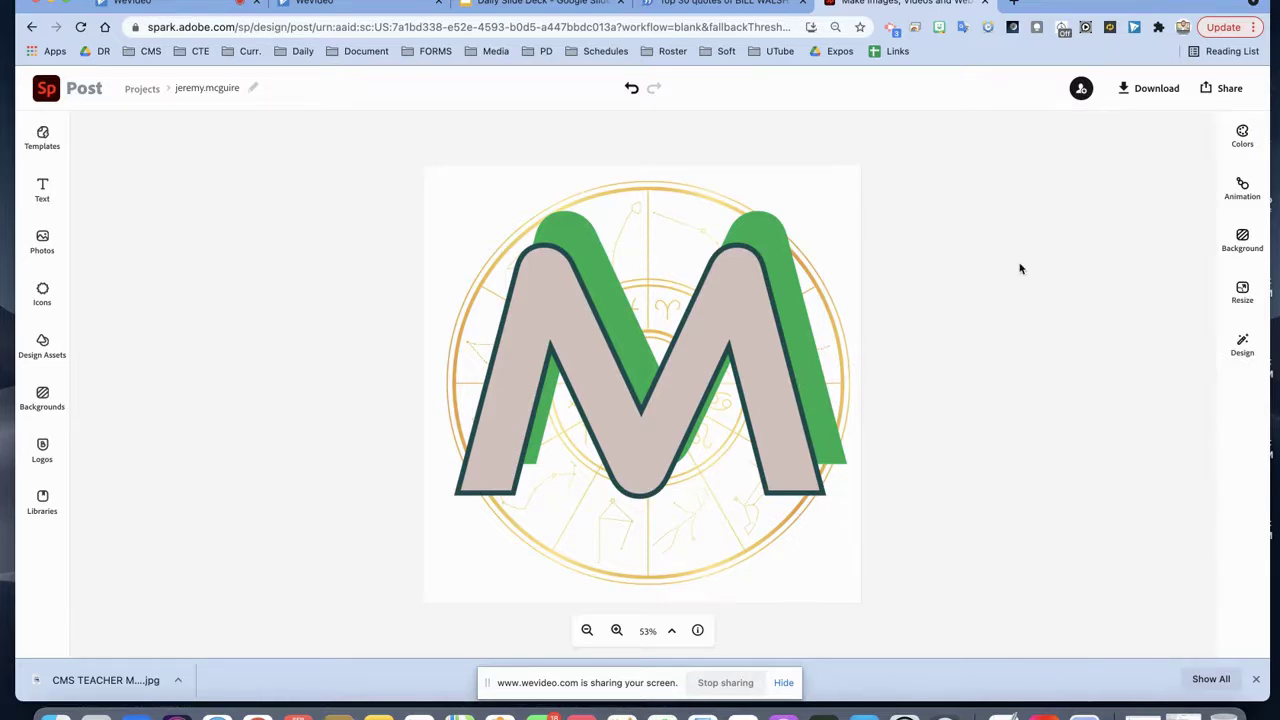
left_click(1156, 88)
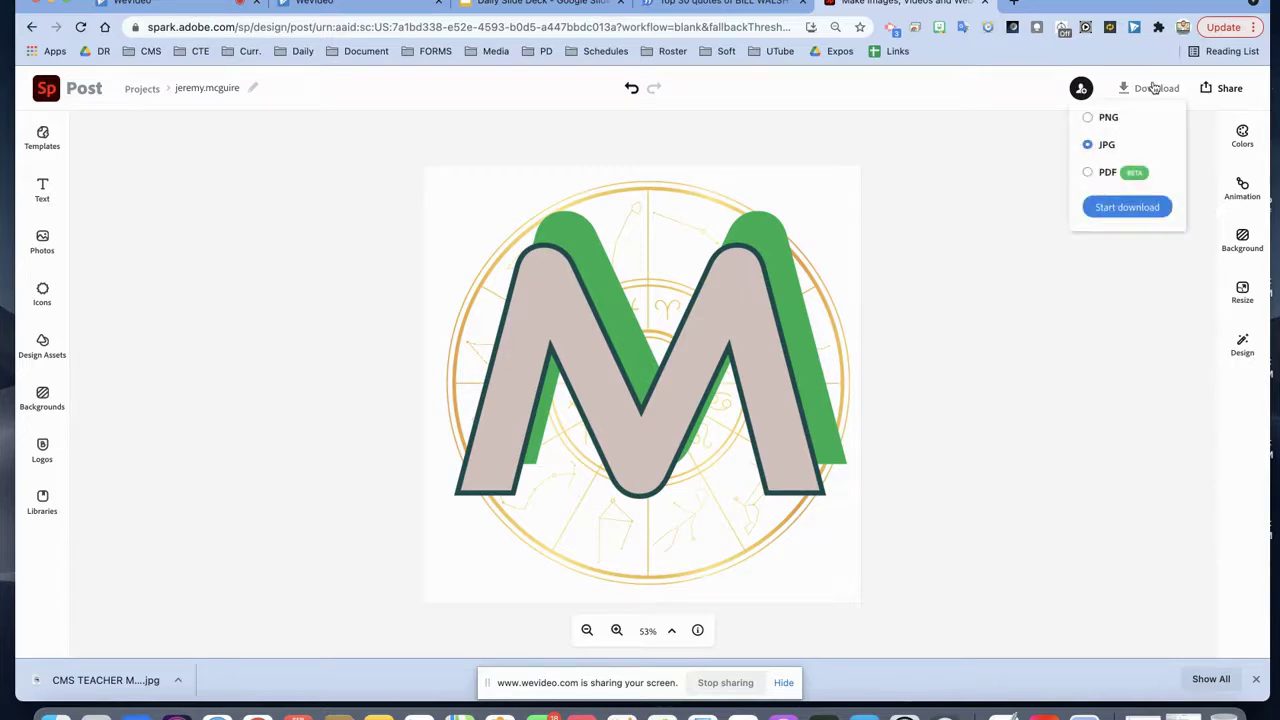
left_click(1115, 208)
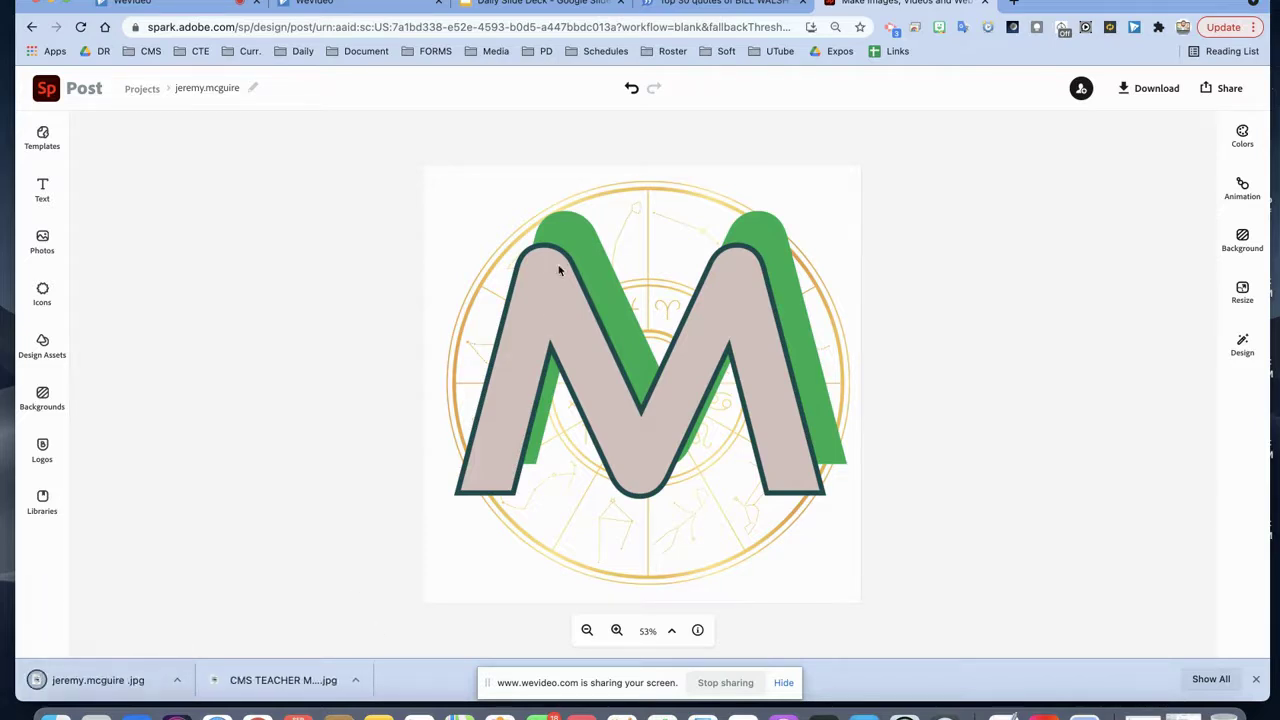
Step: Switch to the WeVideo editor and look through the folders in the personal media library
left_click(323, 6)
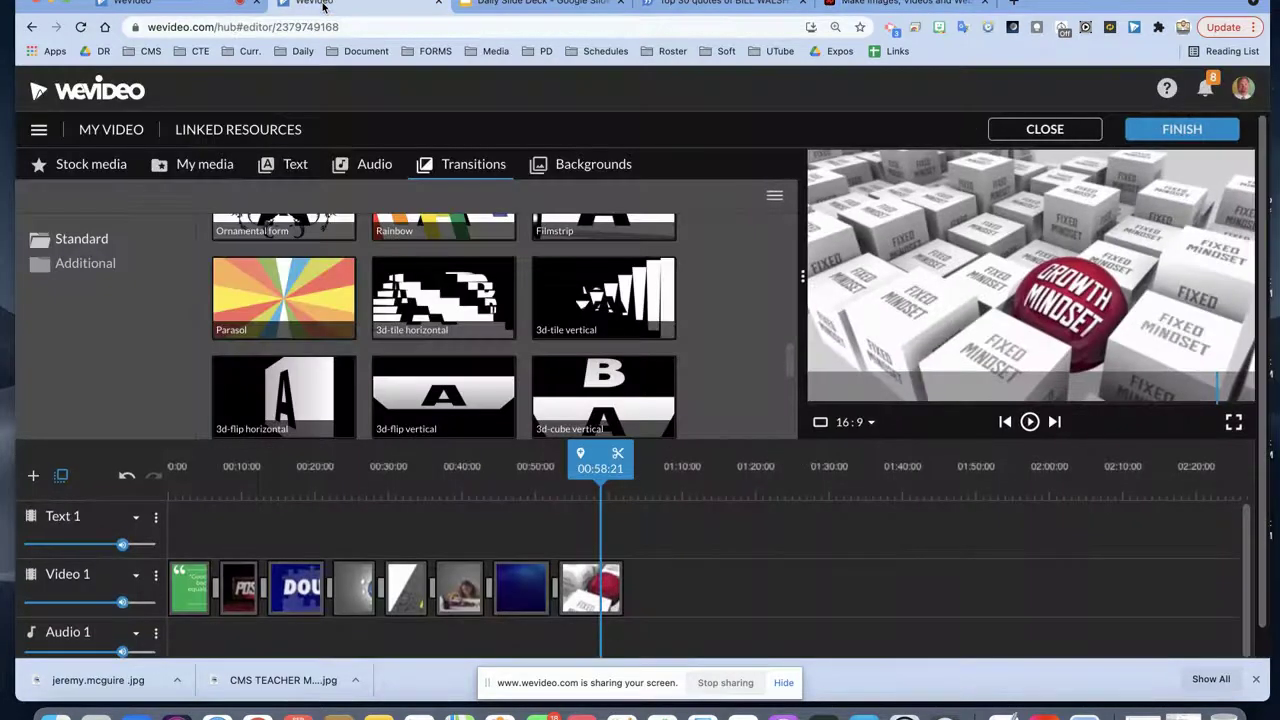
left_click(197, 168)
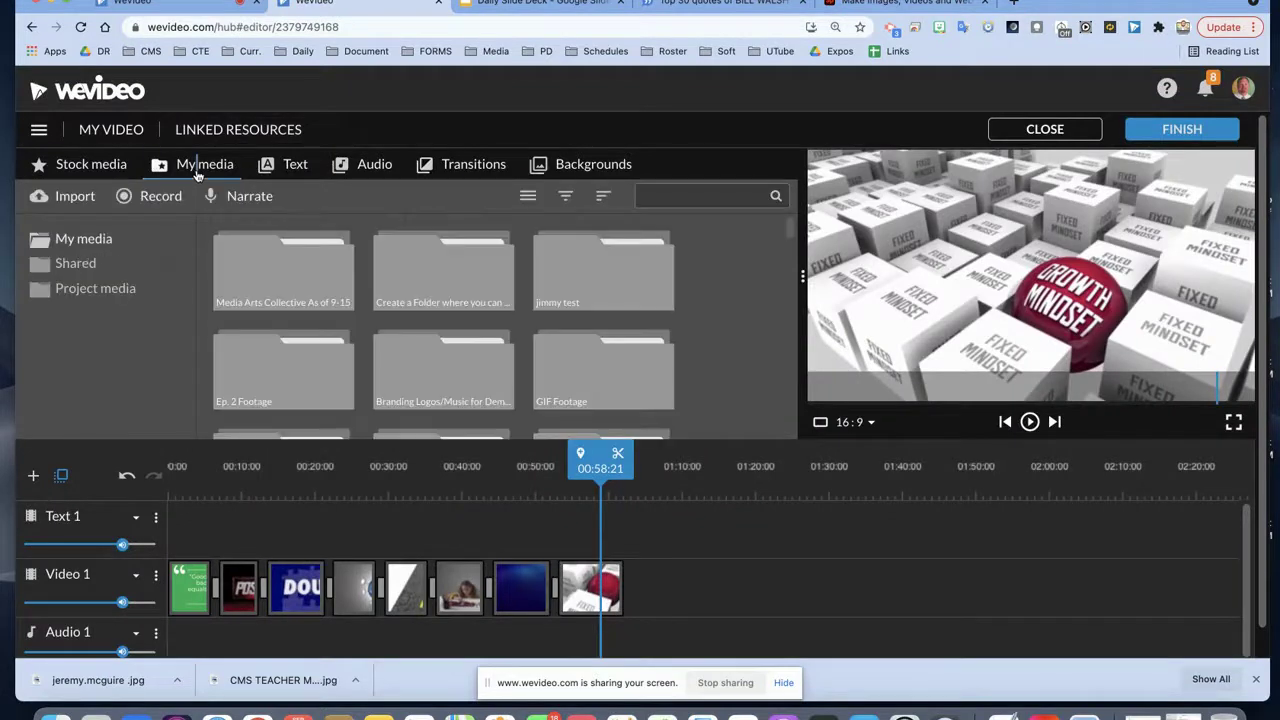
scroll(508, 317, "down", 3)
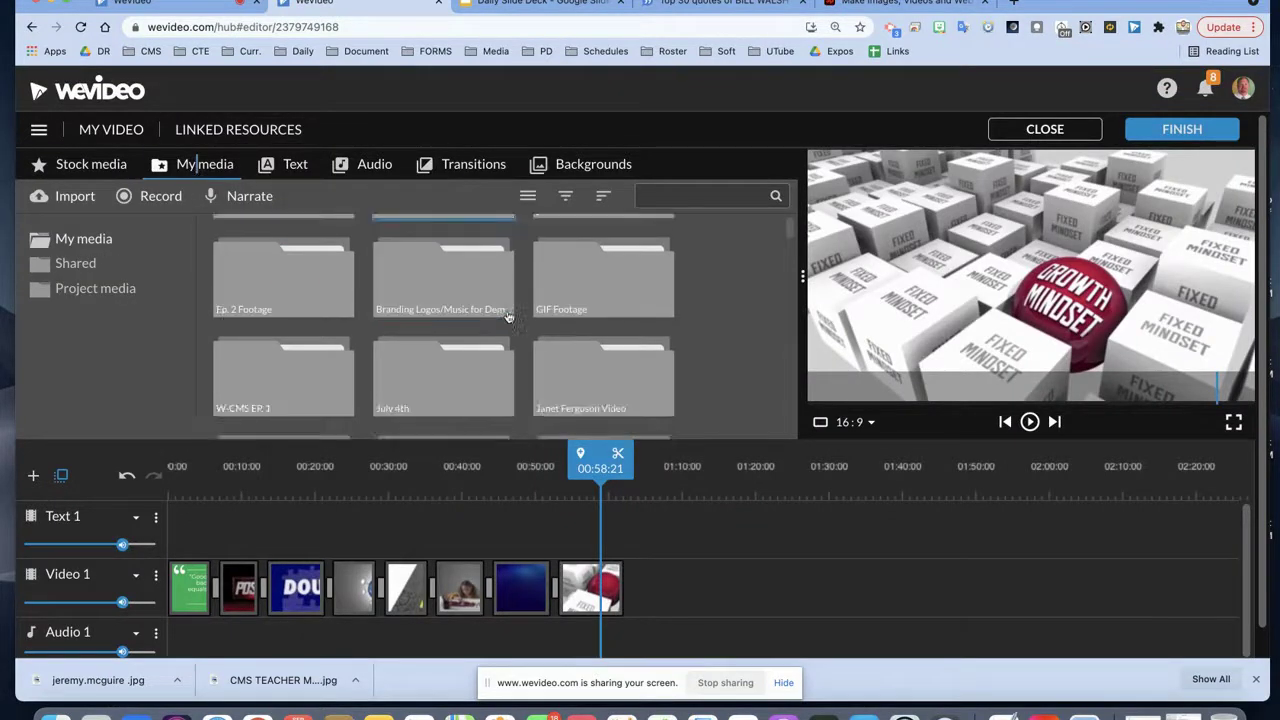
scroll(480, 320, "down", 2)
scroll(300, 295, "up", 5)
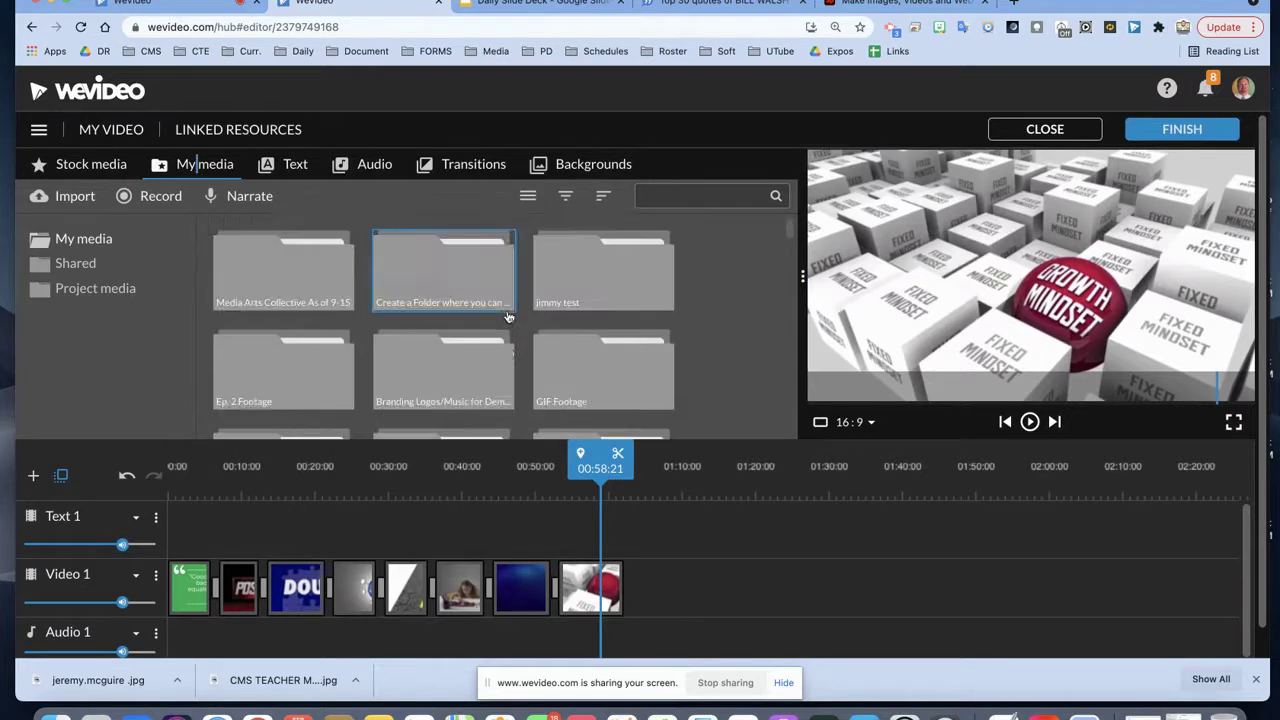
double_click(278, 281)
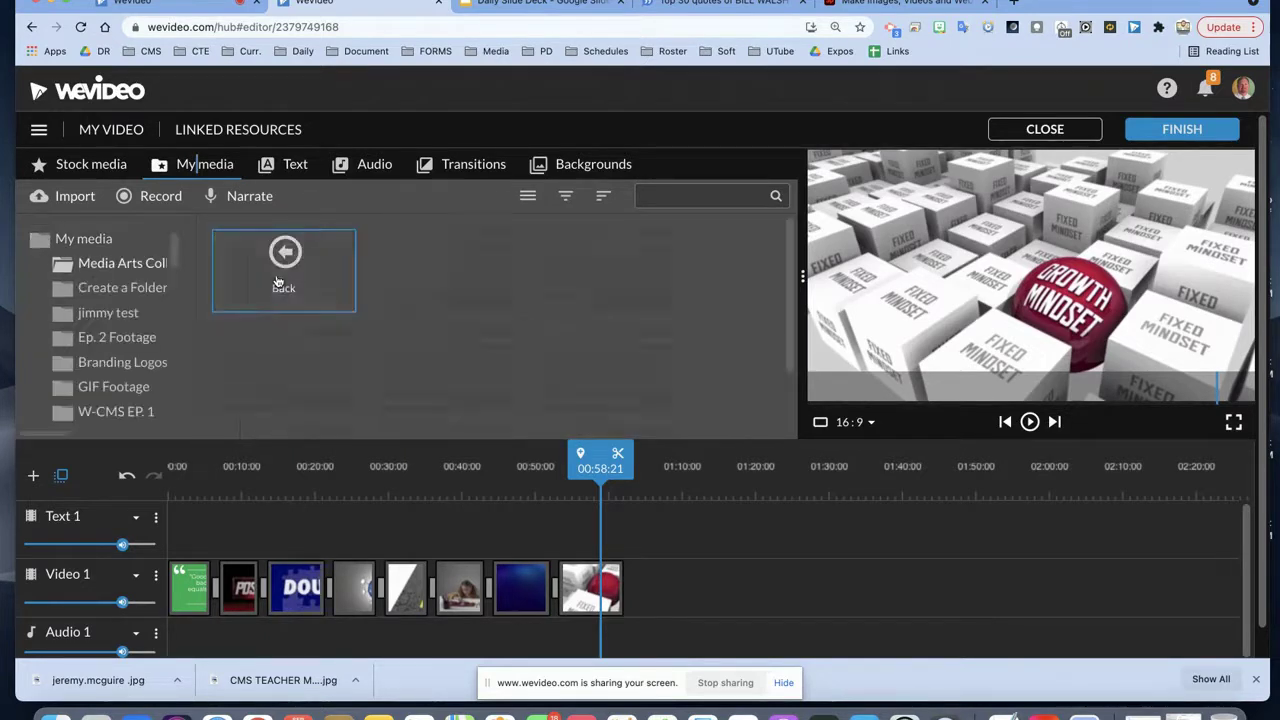
left_click(286, 258)
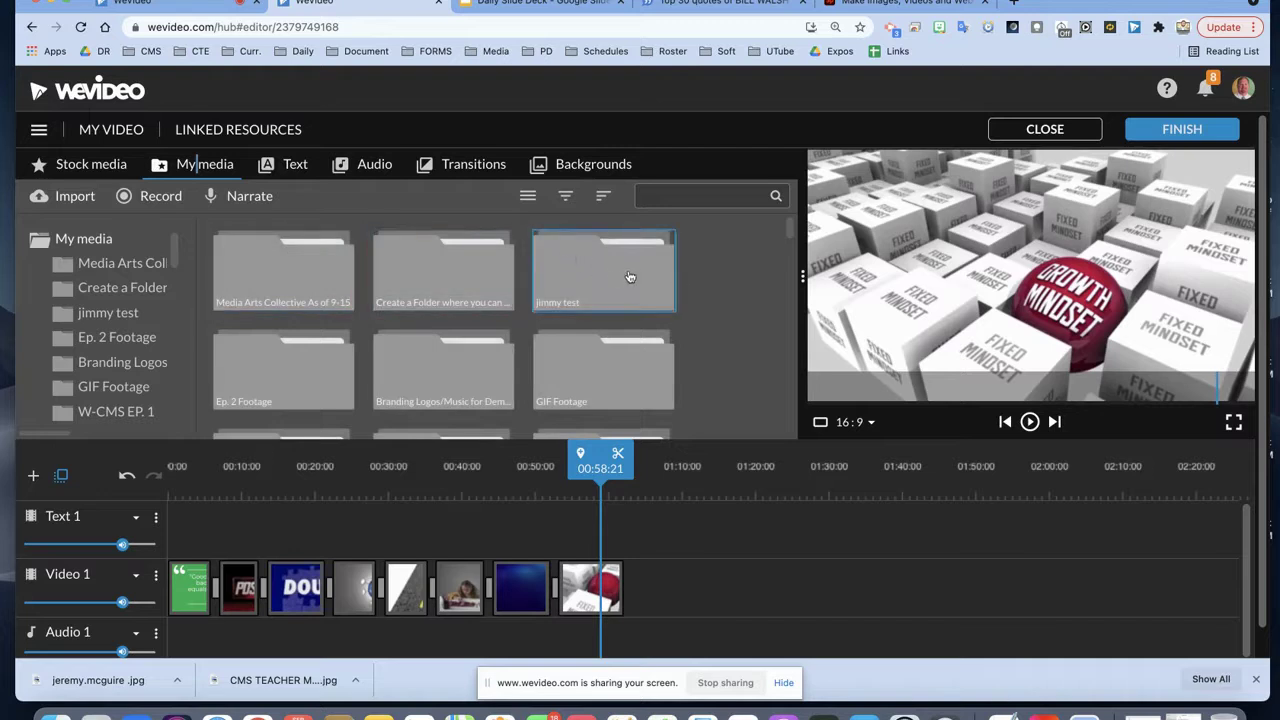
Step: Create a new media folder named "WeVideo Review"
right_click(744, 270)
left_click(776, 279)
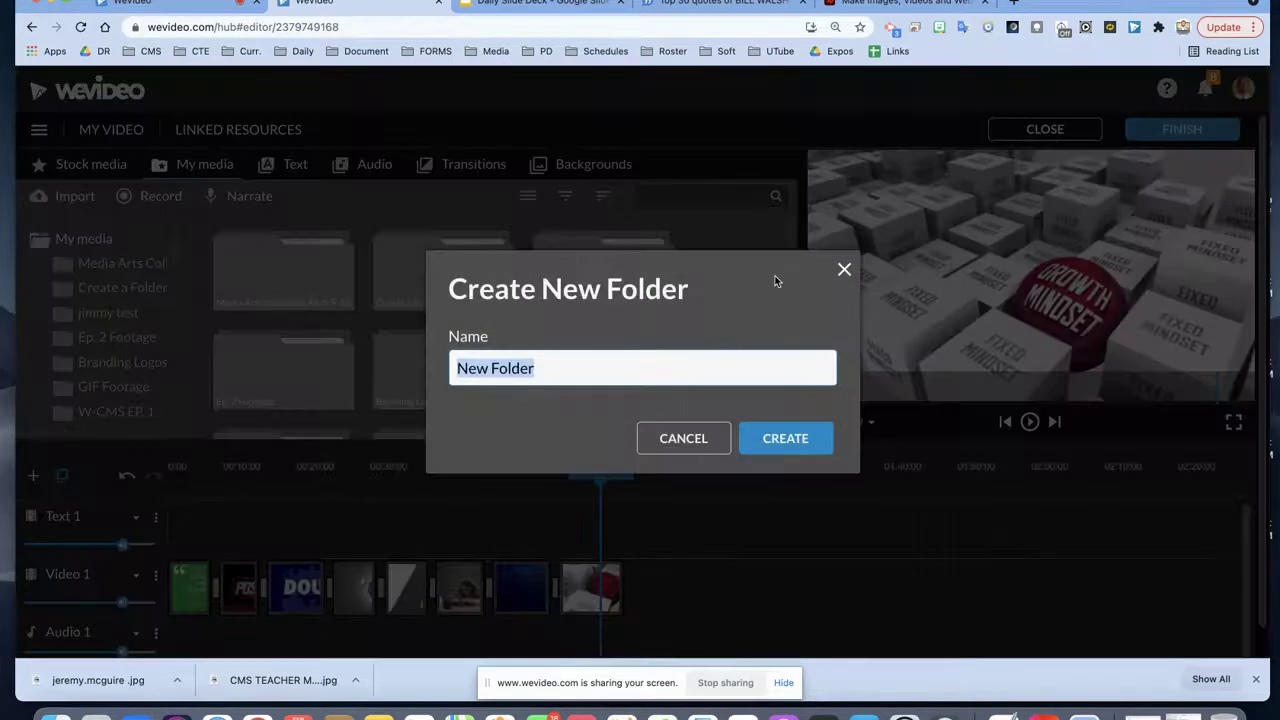
key("BackSpace")
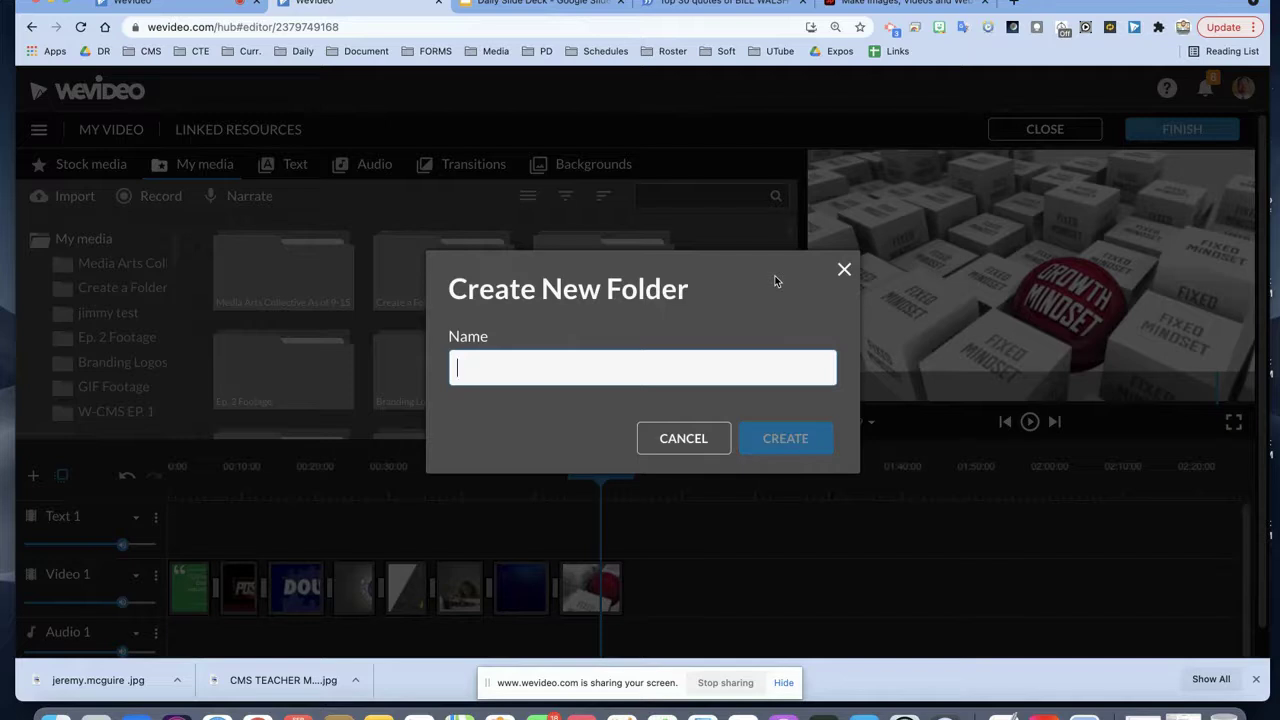
type("WeVideo Review")
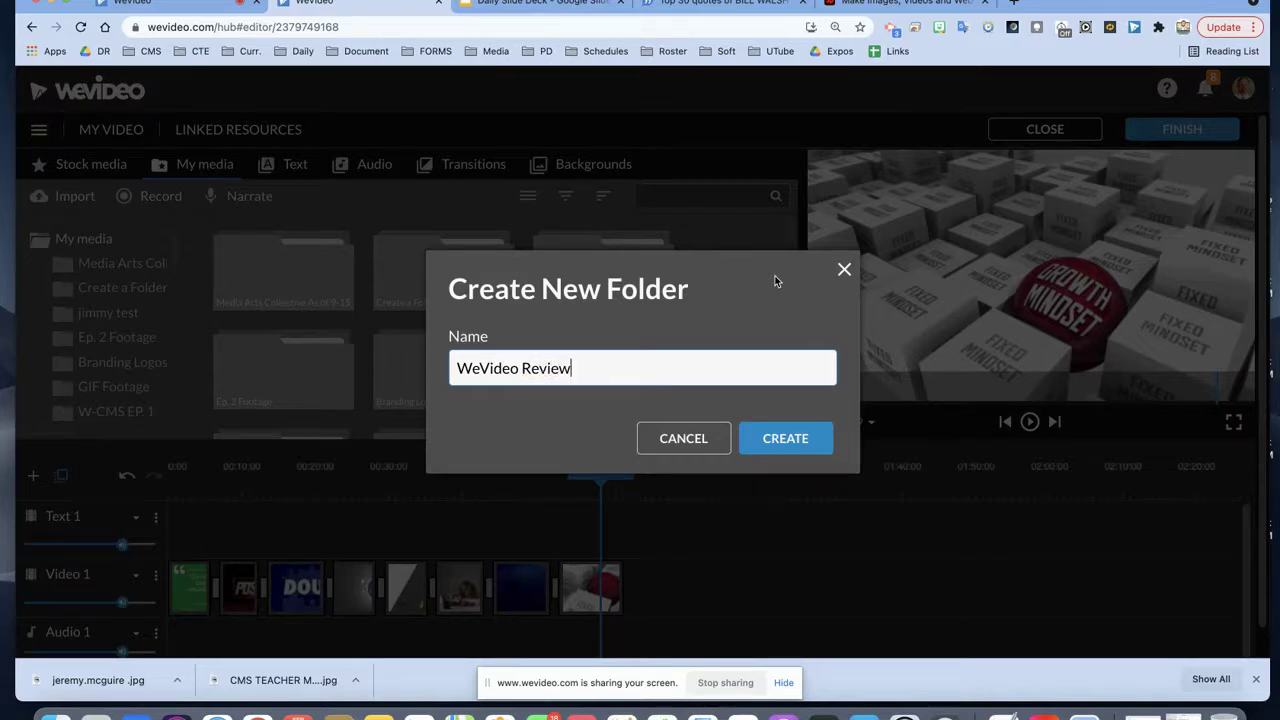
left_click(785, 438)
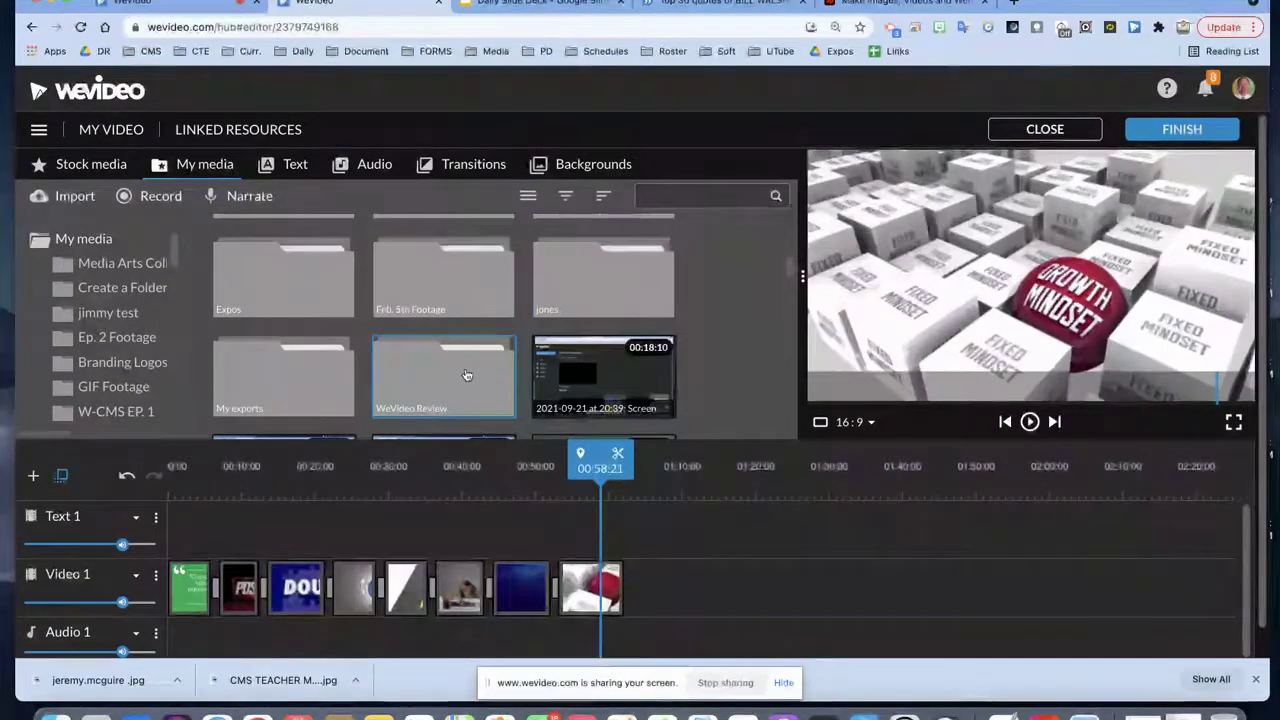
Step: Open the WeVideo Review folder and import both downloaded logo JPGs, the green C logo and the M logo
double_click(430, 390)
left_click_drag(245, 686, 423, 331)
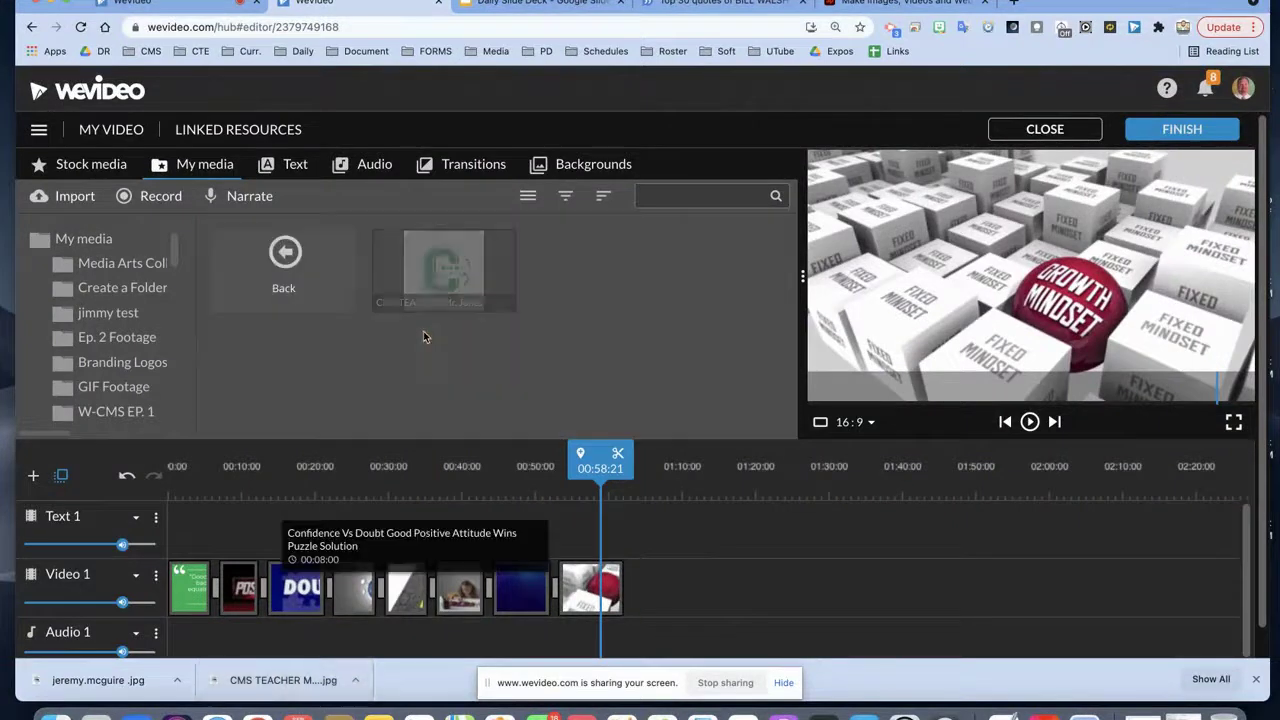
left_click_drag(120, 688, 554, 291)
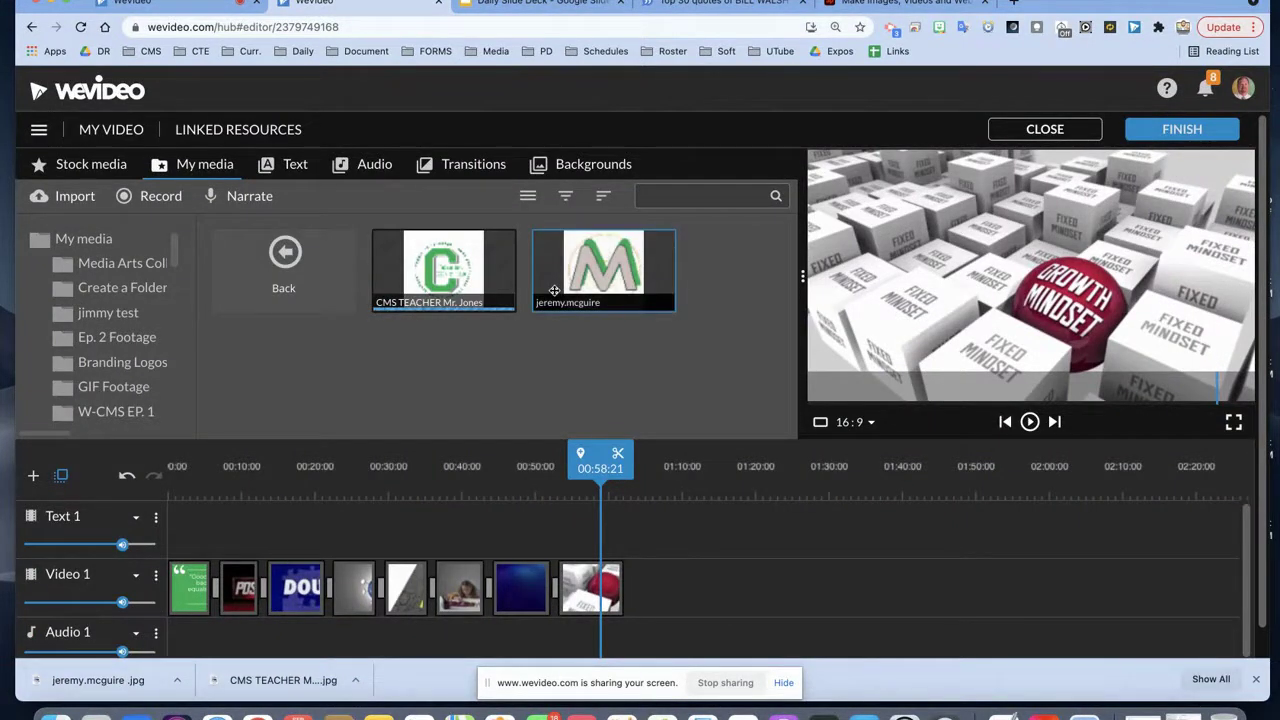
Step: Place the green C logo at the start of the Text 1 track, scaled to 0.27 and positioned at x 1578, y 753
left_click_drag(476, 263, 192, 532)
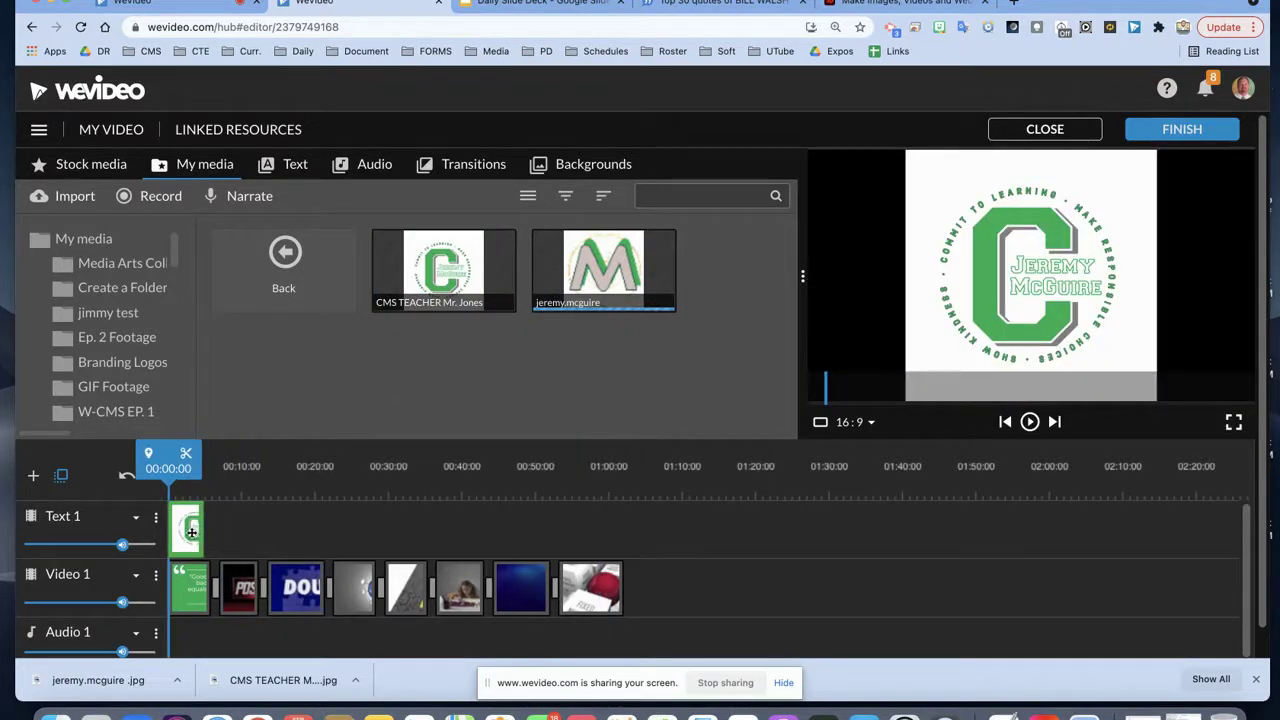
mouse_move(176, 491)
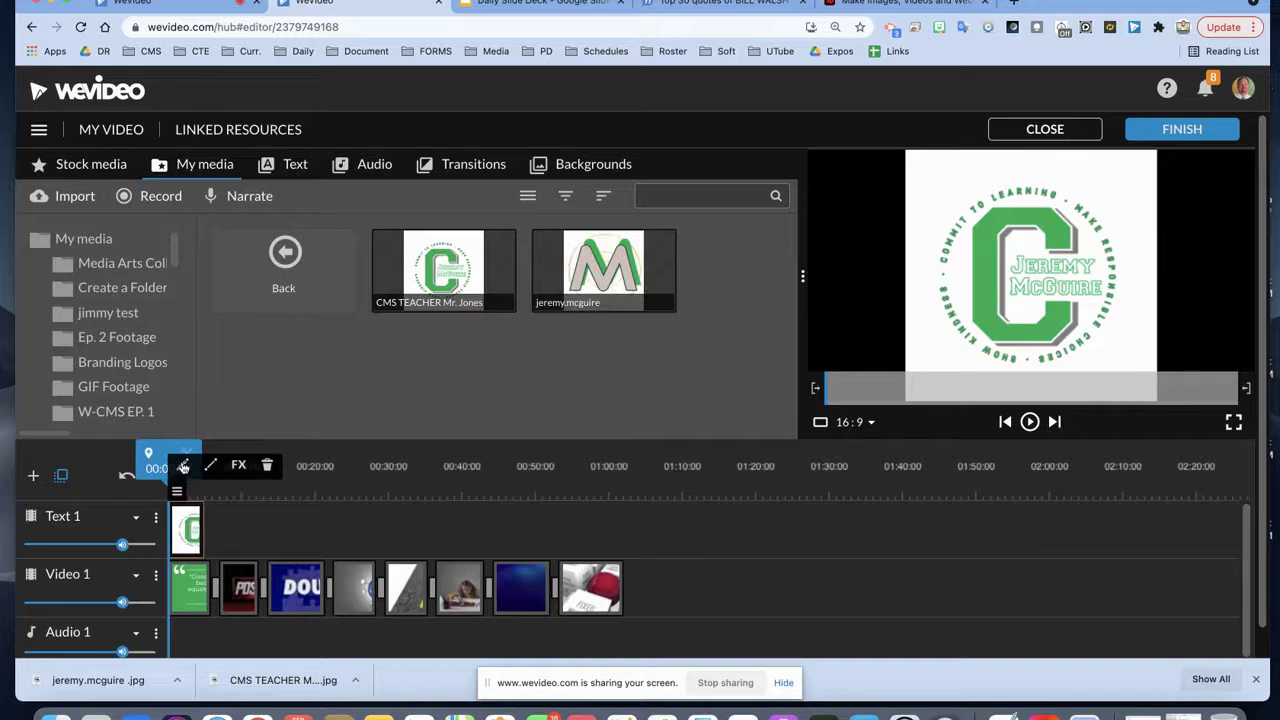
left_click(183, 467)
left_click_drag(424, 415, 224, 413)
left_click_drag(1015, 281, 1191, 361)
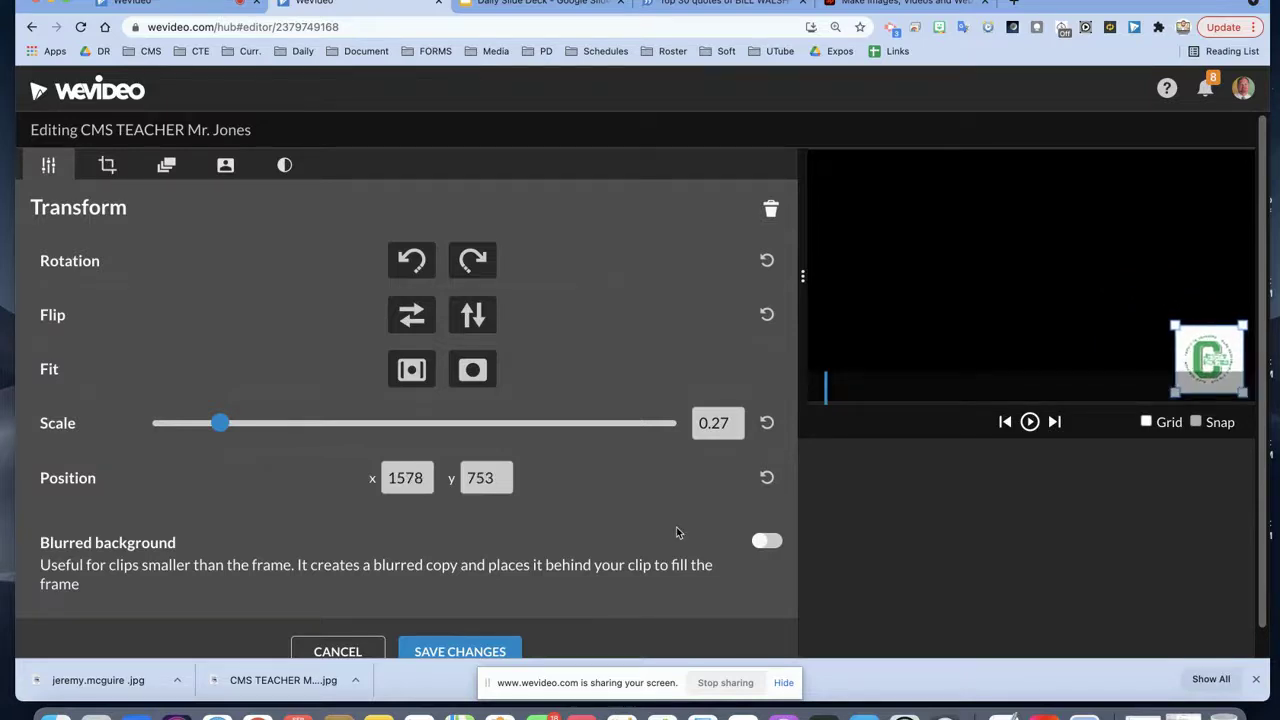
left_click(490, 652)
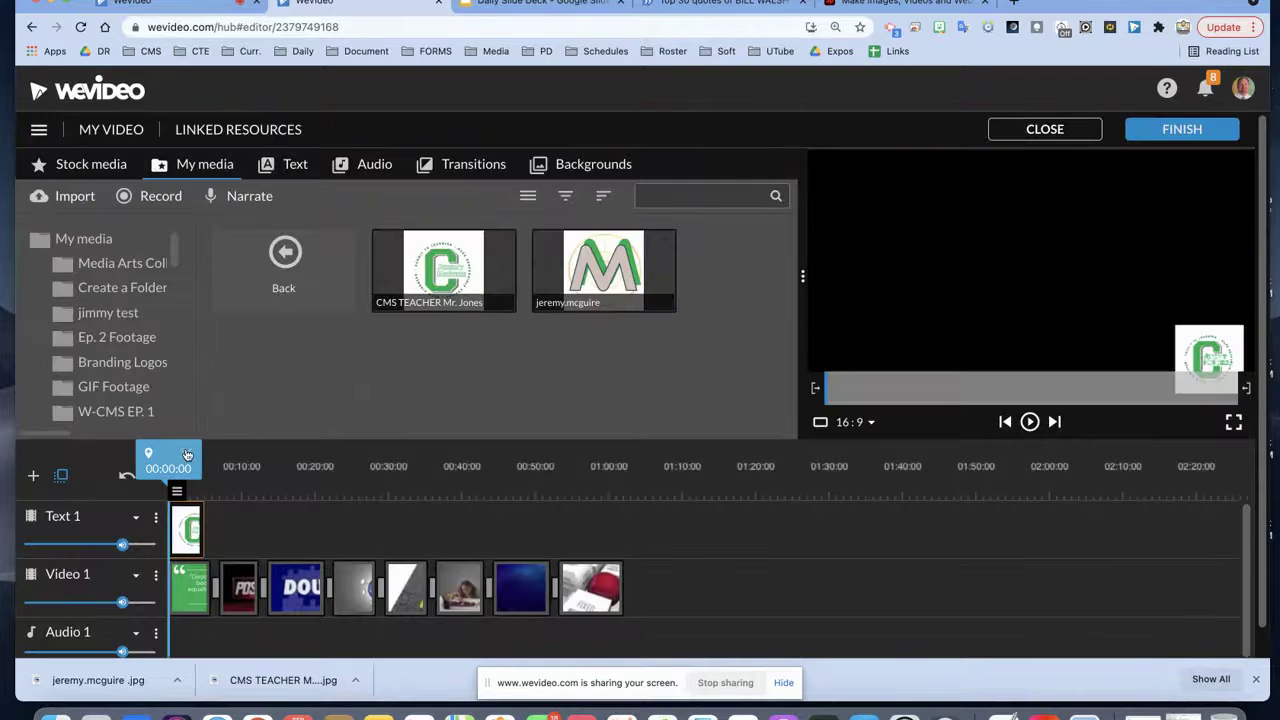
Step: Extend the green C logo clip to the end of the video at 01:02:04 and preview the overlay from the beginning
left_click_drag(200, 515, 622, 533)
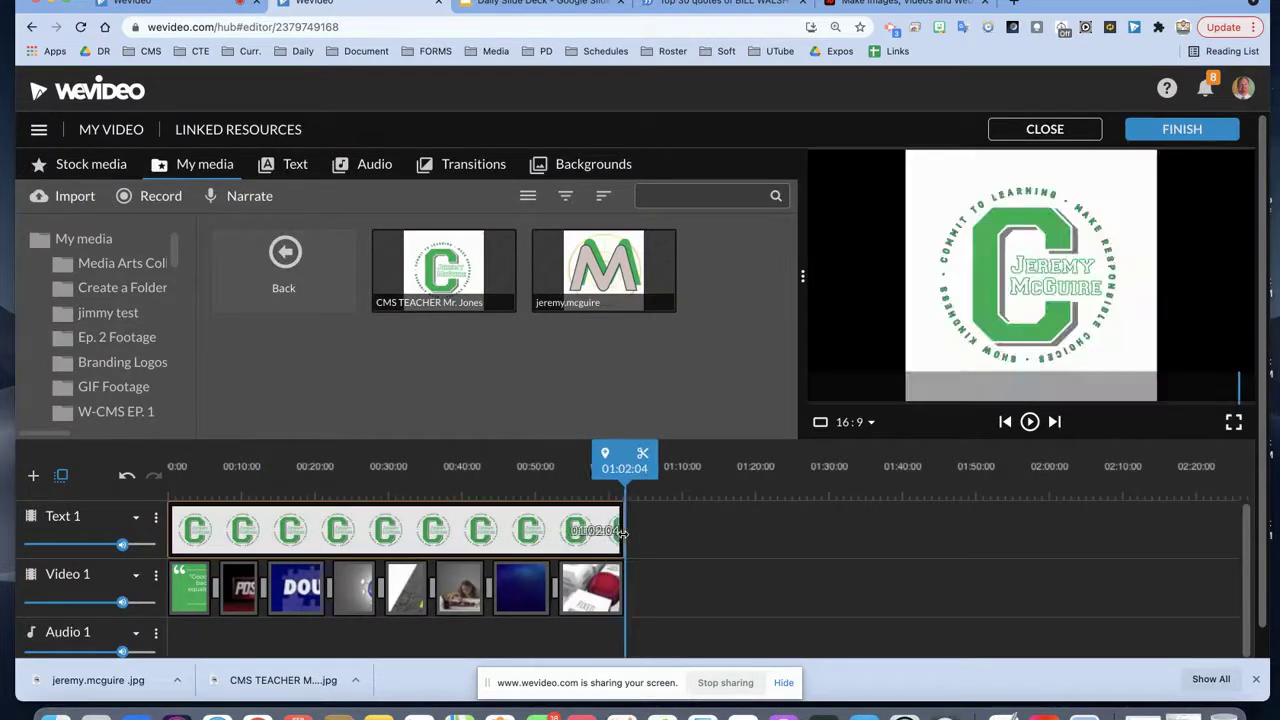
key("space")
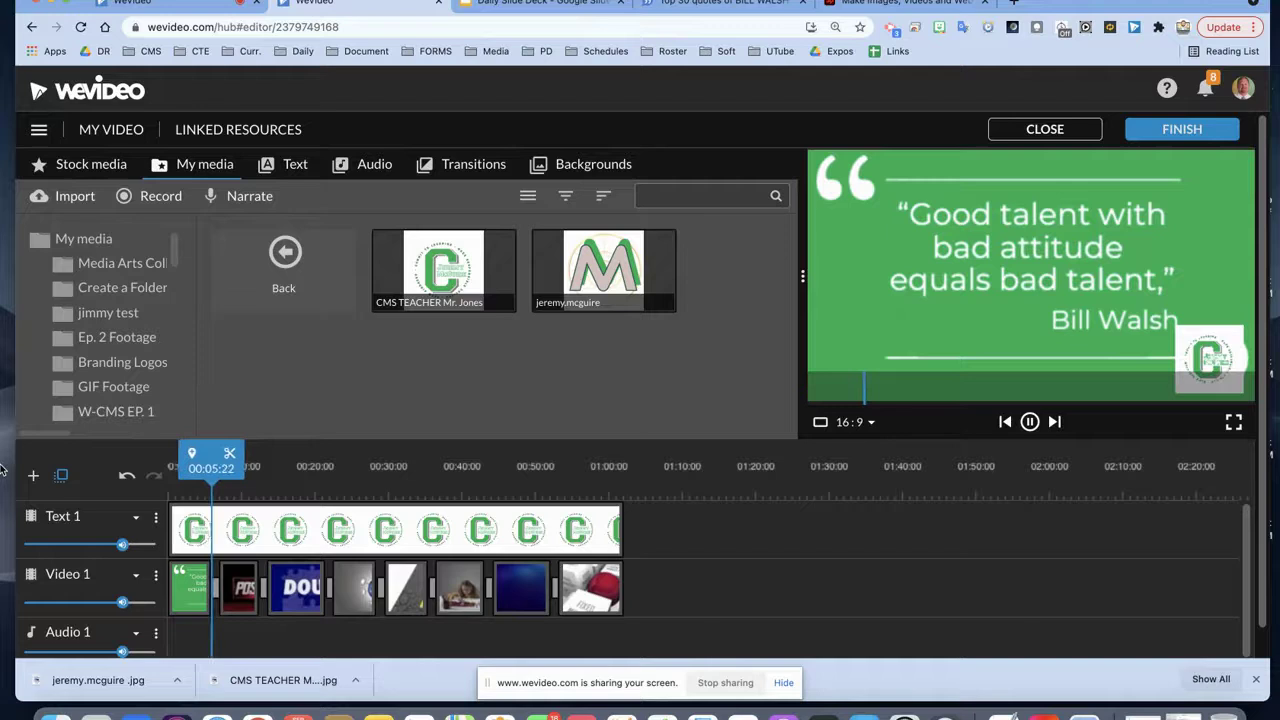
key("space")
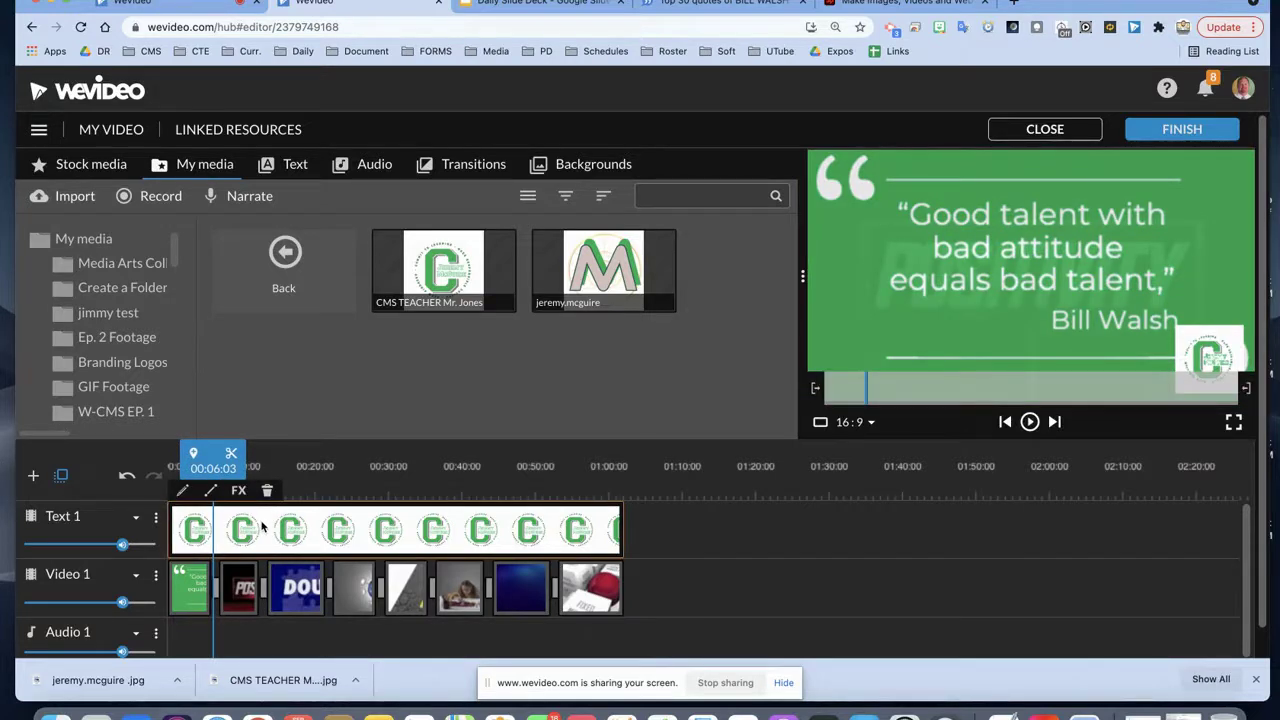
Step: Replace the green C logo clip on the Text 1 track with the M logo, extended to the end of the video at 01:02:04
left_click(267, 490)
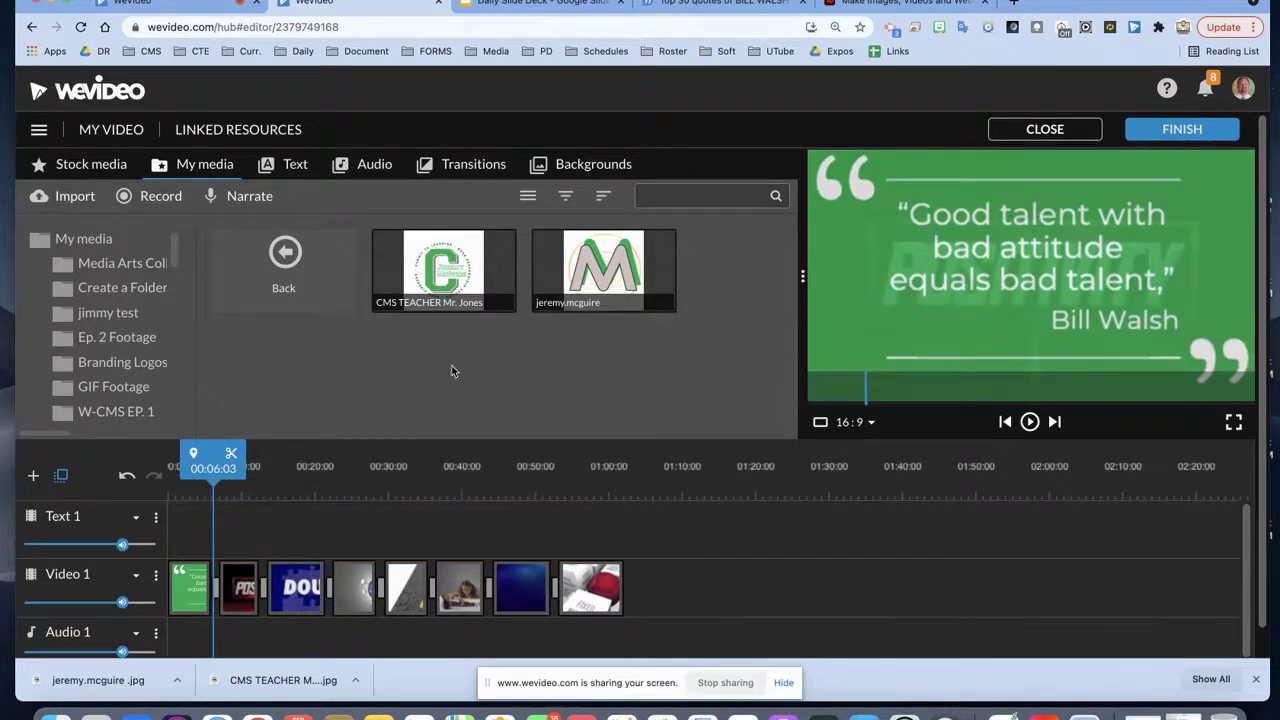
left_click(588, 272)
mouse_move(588, 272)
left_mouse_down()
mouse_move(188, 540)
mouse_move(737, 540)
mouse_move(620, 540)
left_mouse_up()
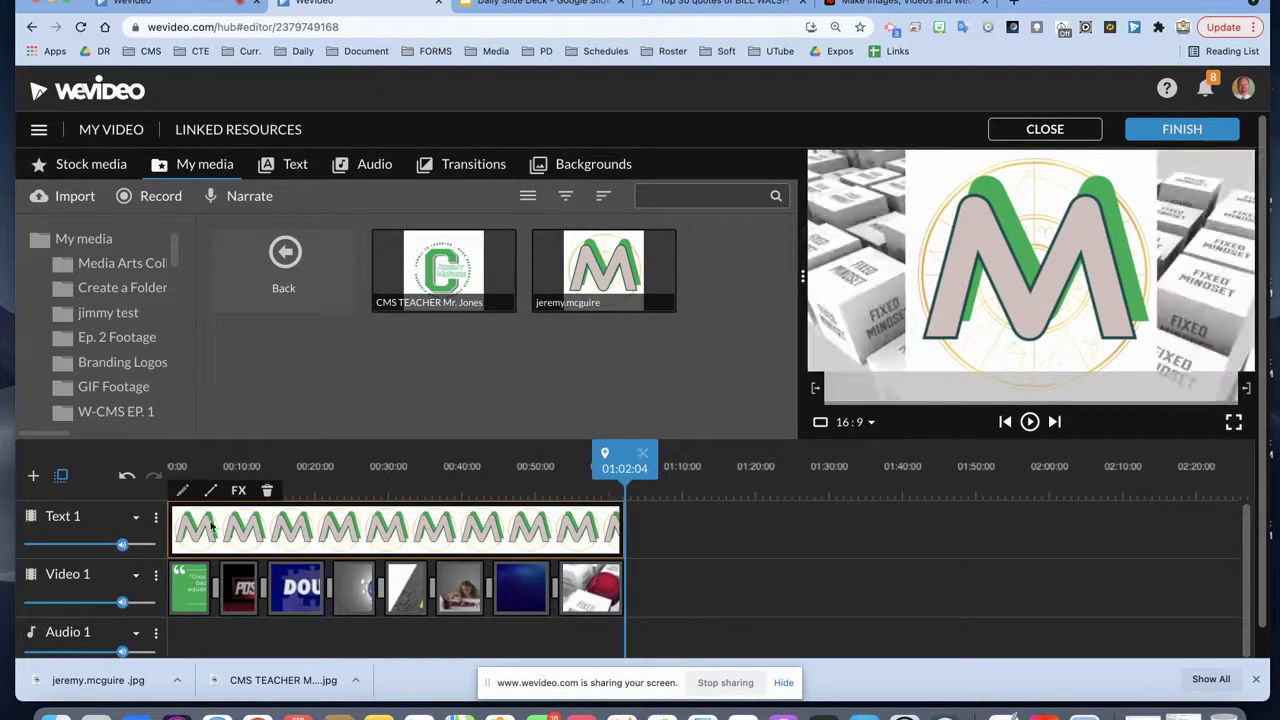
Step: Scale the M logo overlay to 0.19, position it in the frame's lower-right corner at x 1693, y 856, and save the changes
left_click(183, 492)
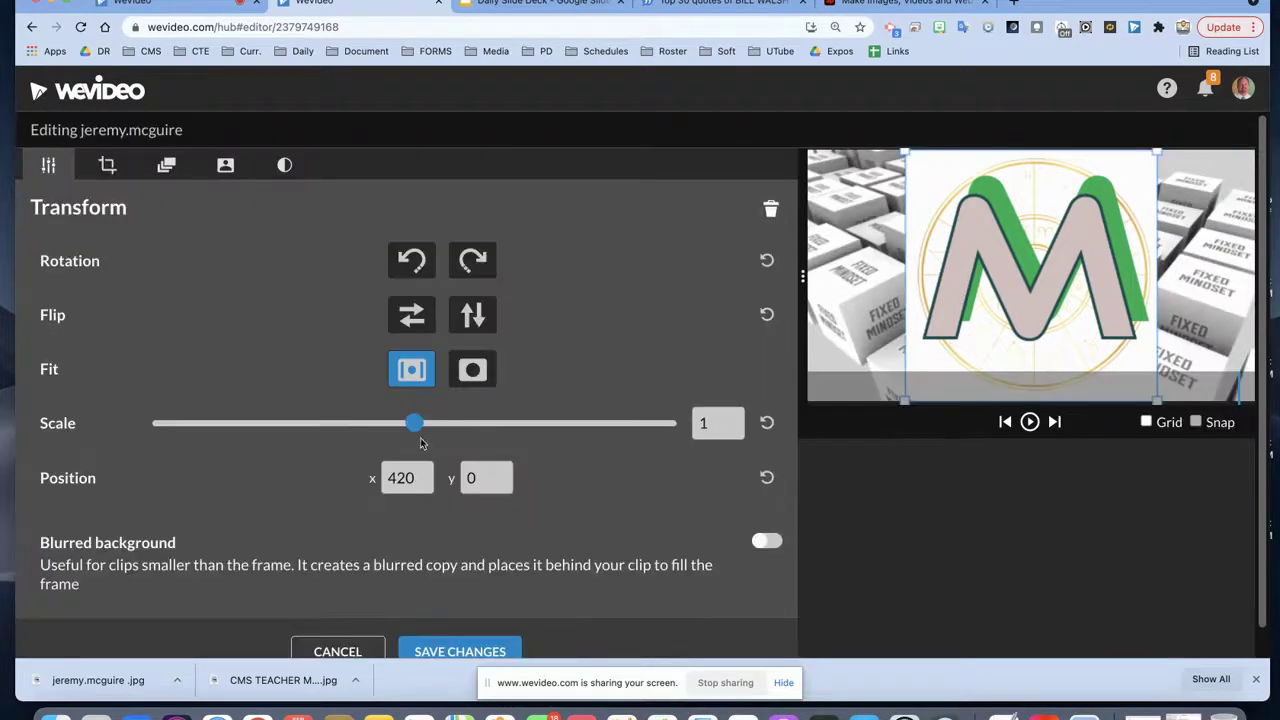
left_click_drag(415, 424, 230, 416)
left_click_drag(1030, 280, 1212, 363)
left_click_drag(1178, 323, 1214, 363)
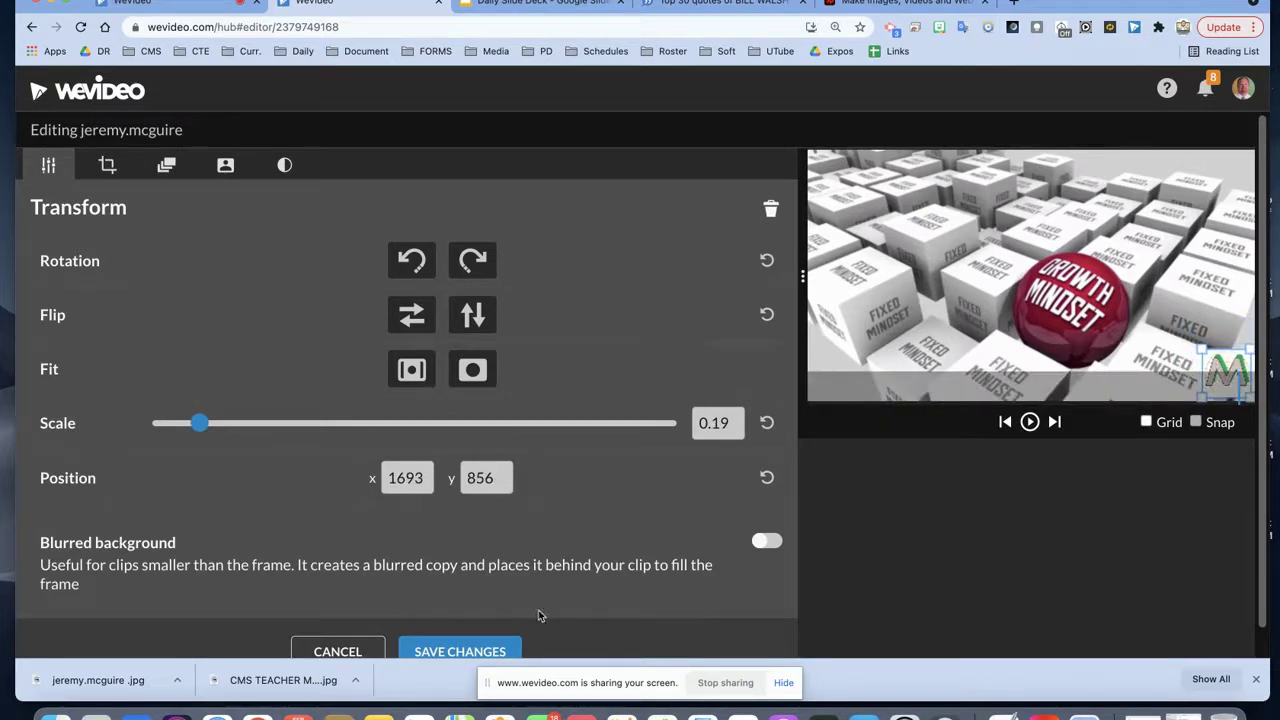
left_click(498, 648)
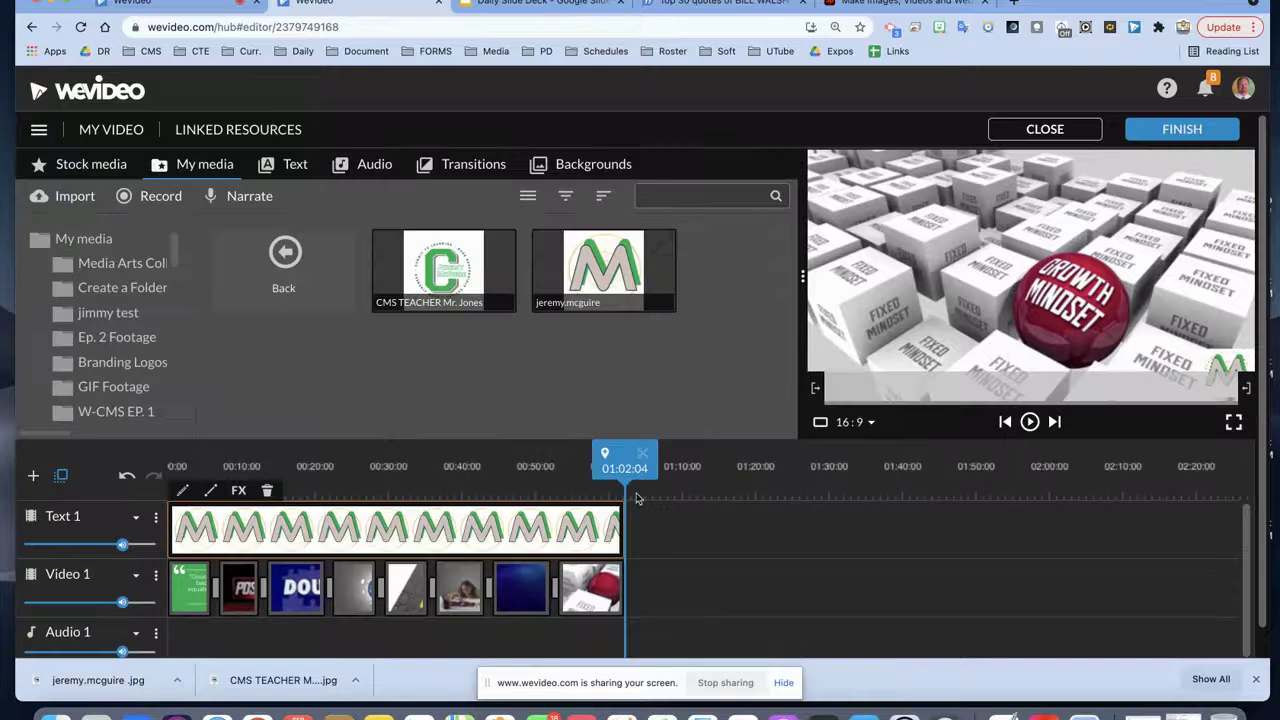
Step: Preview the video with the M logo overlay and rename the Text 1 track as Logo
key("space")
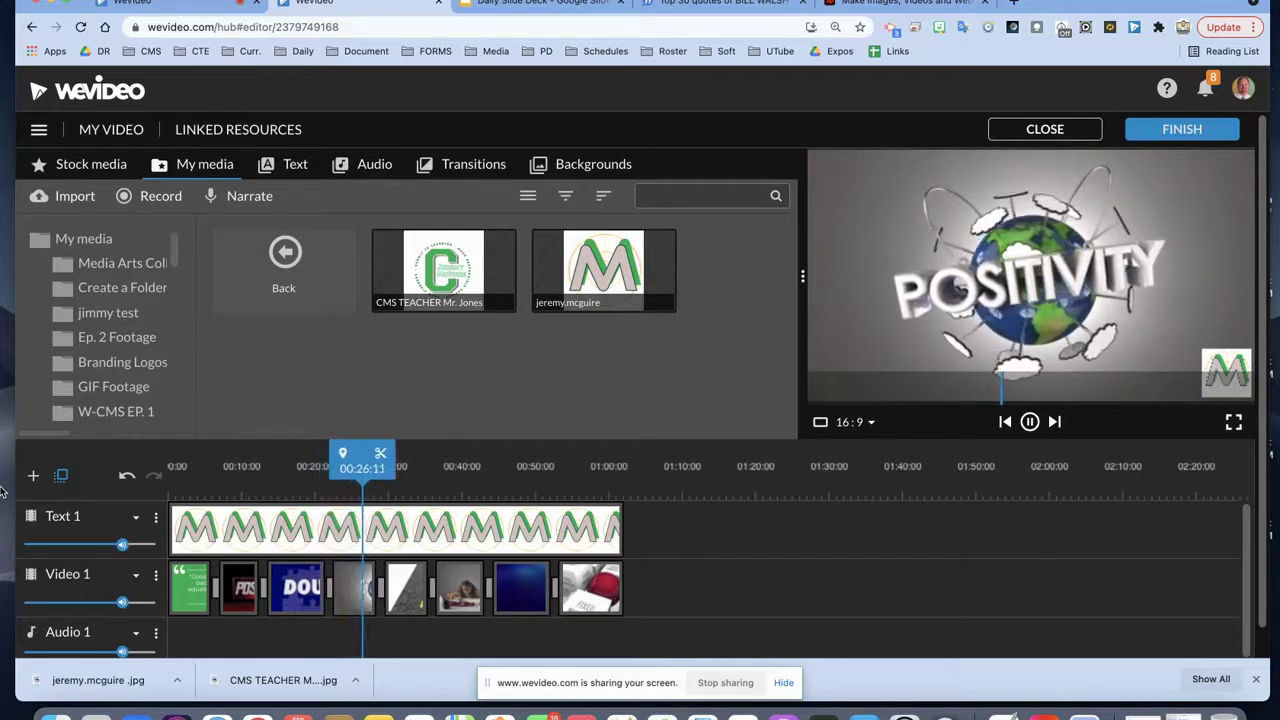
left_click(335, 527)
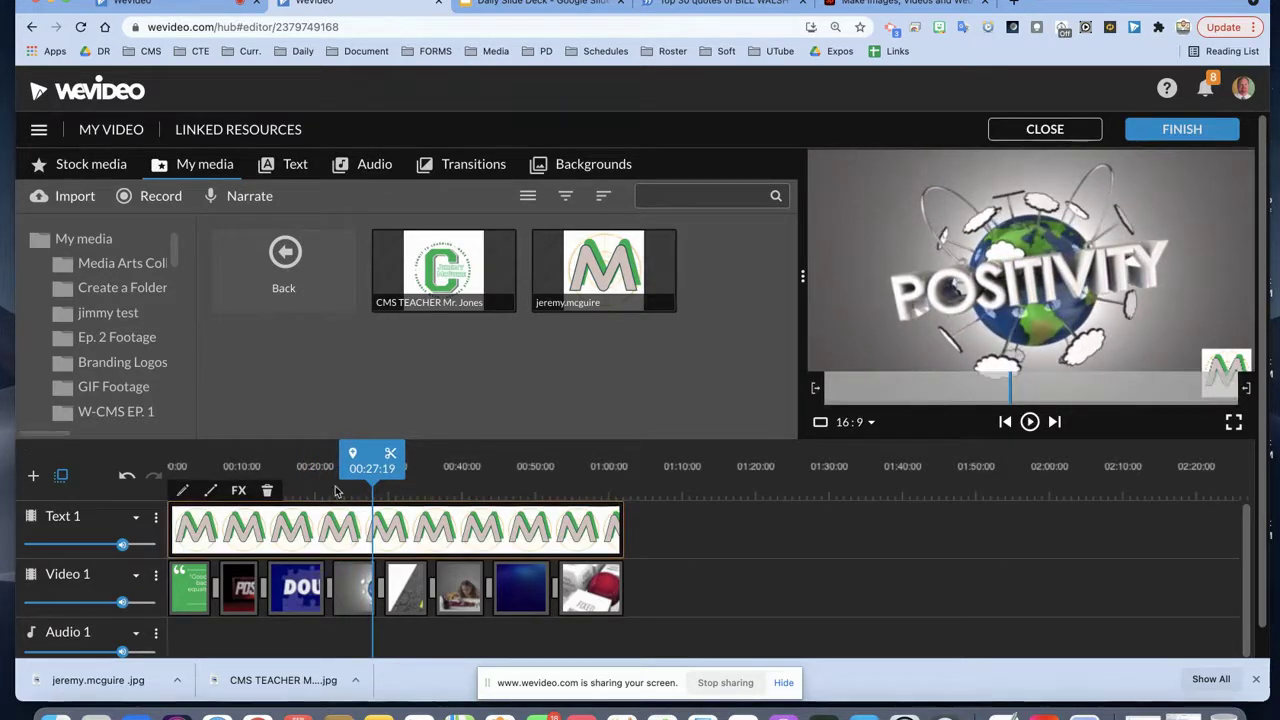
key("Home")
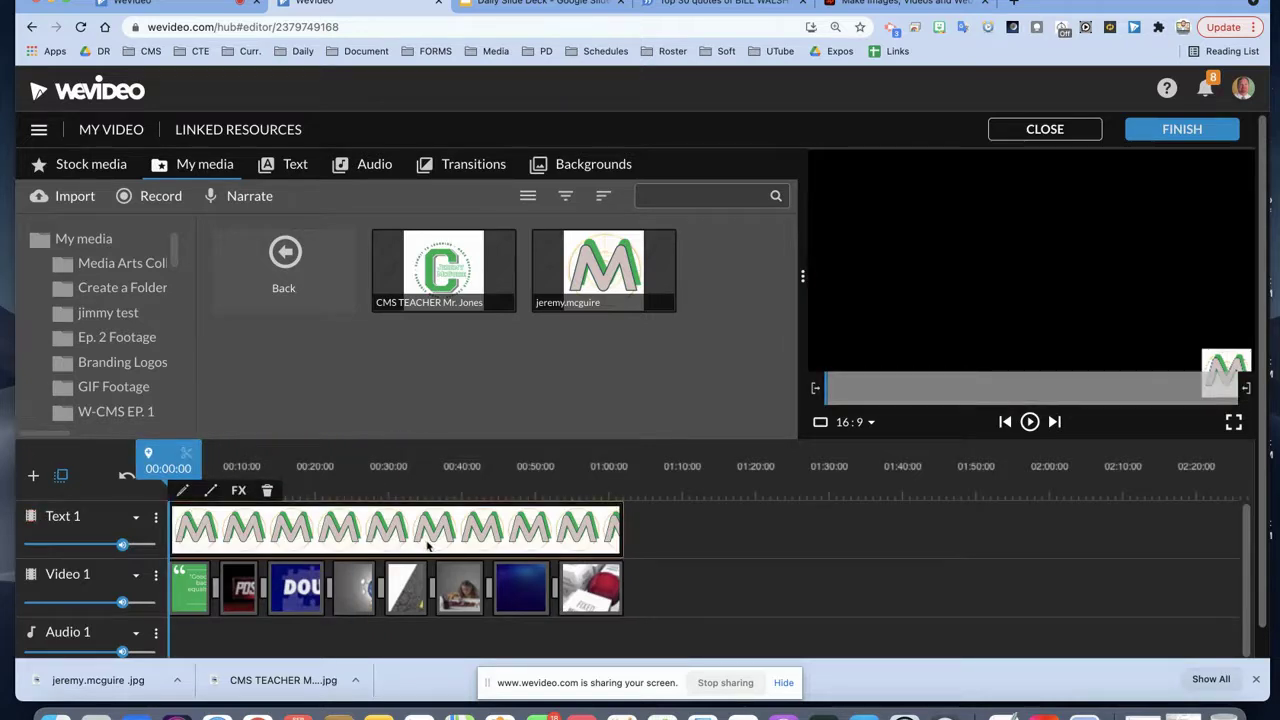
left_click_drag(87, 513, 12, 516)
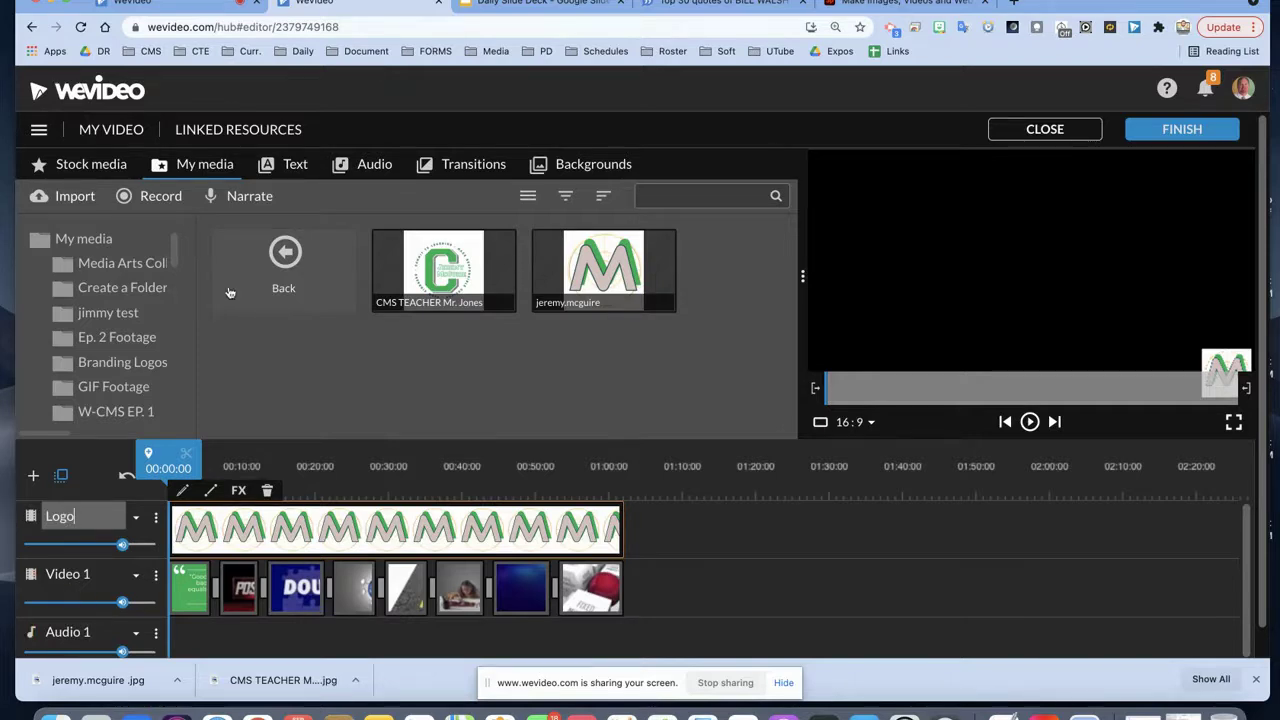
Step: Browse the free stock music library, then open bensound.com in a new browser tab
left_click(381, 167)
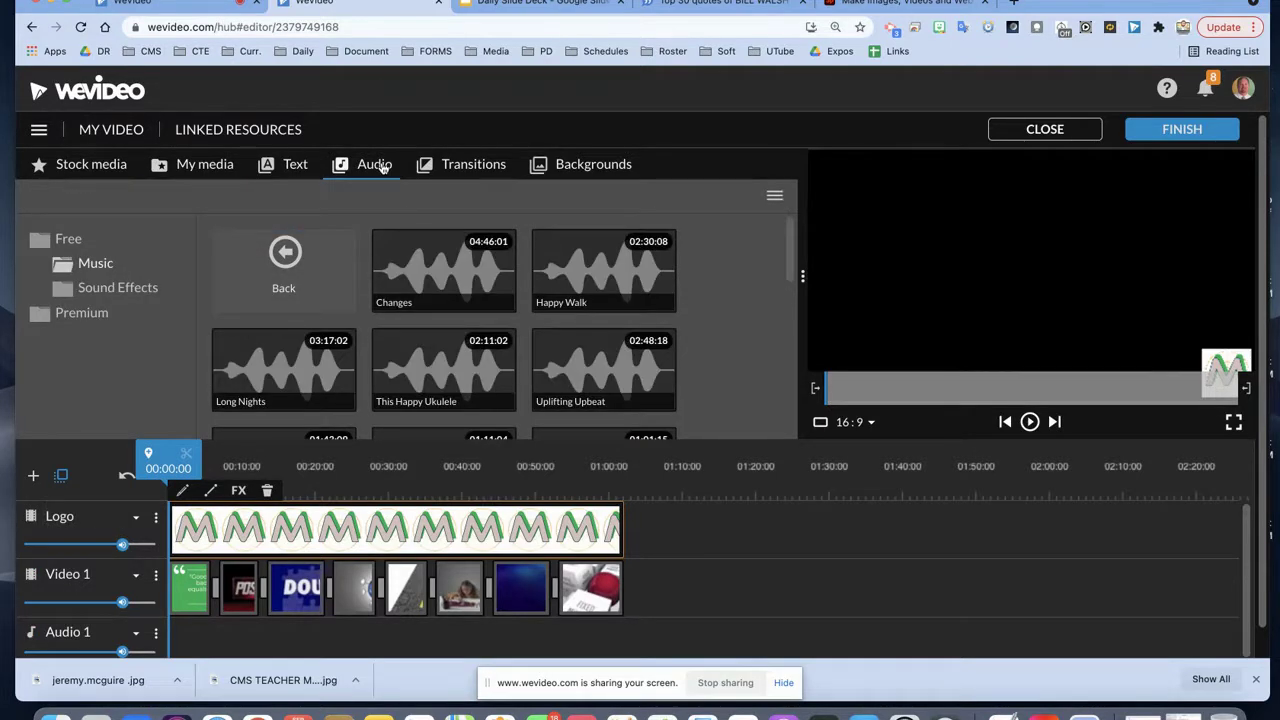
scroll(625, 328, "down", 5)
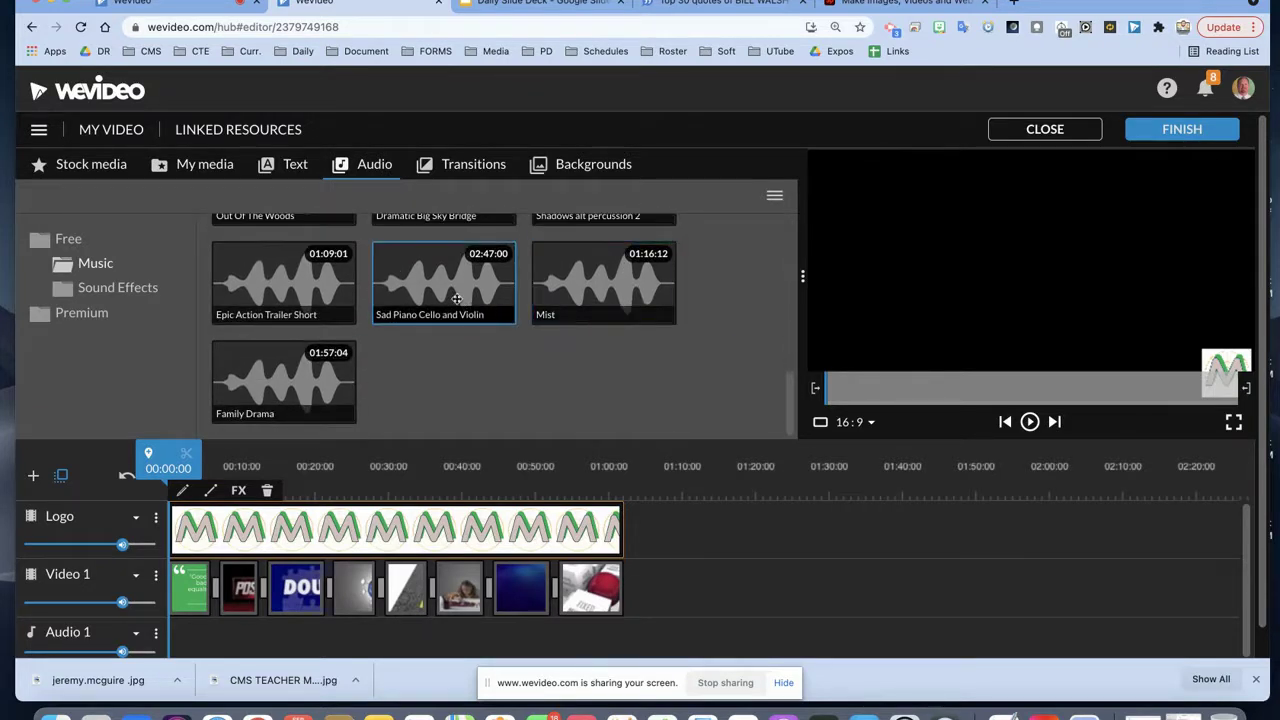
left_click(1015, 4)
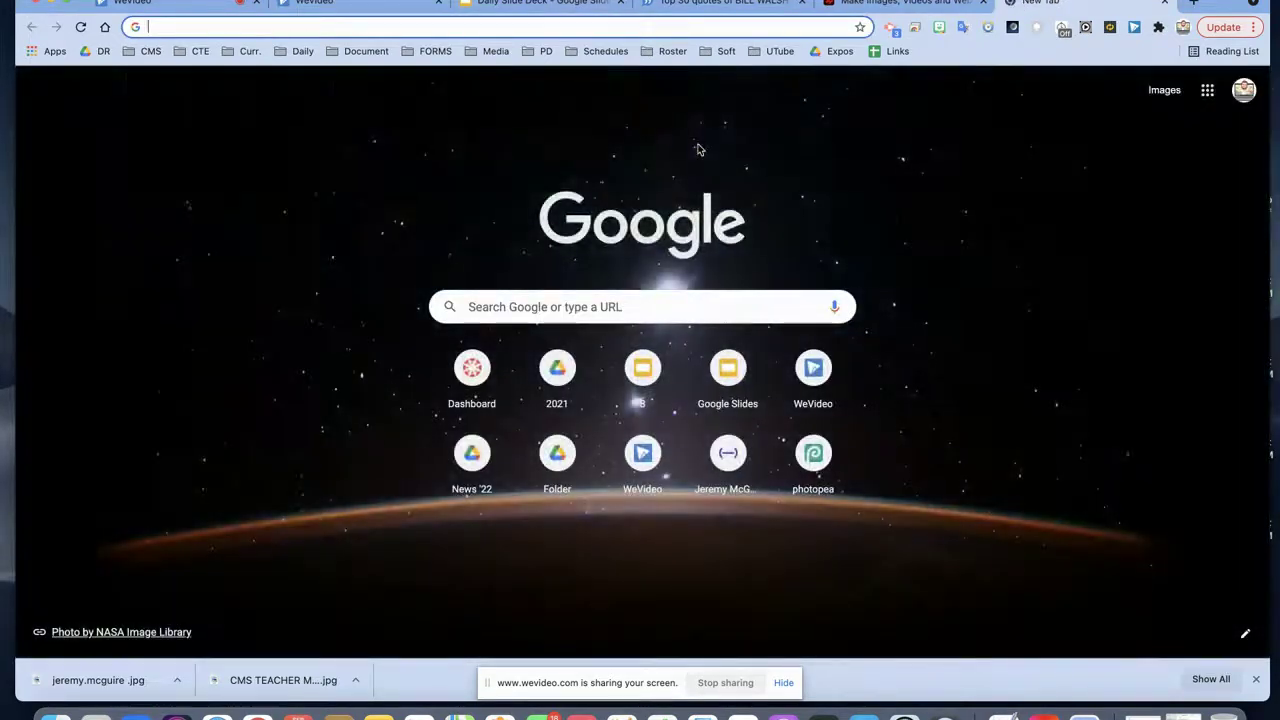
type("ben")
key("Return")
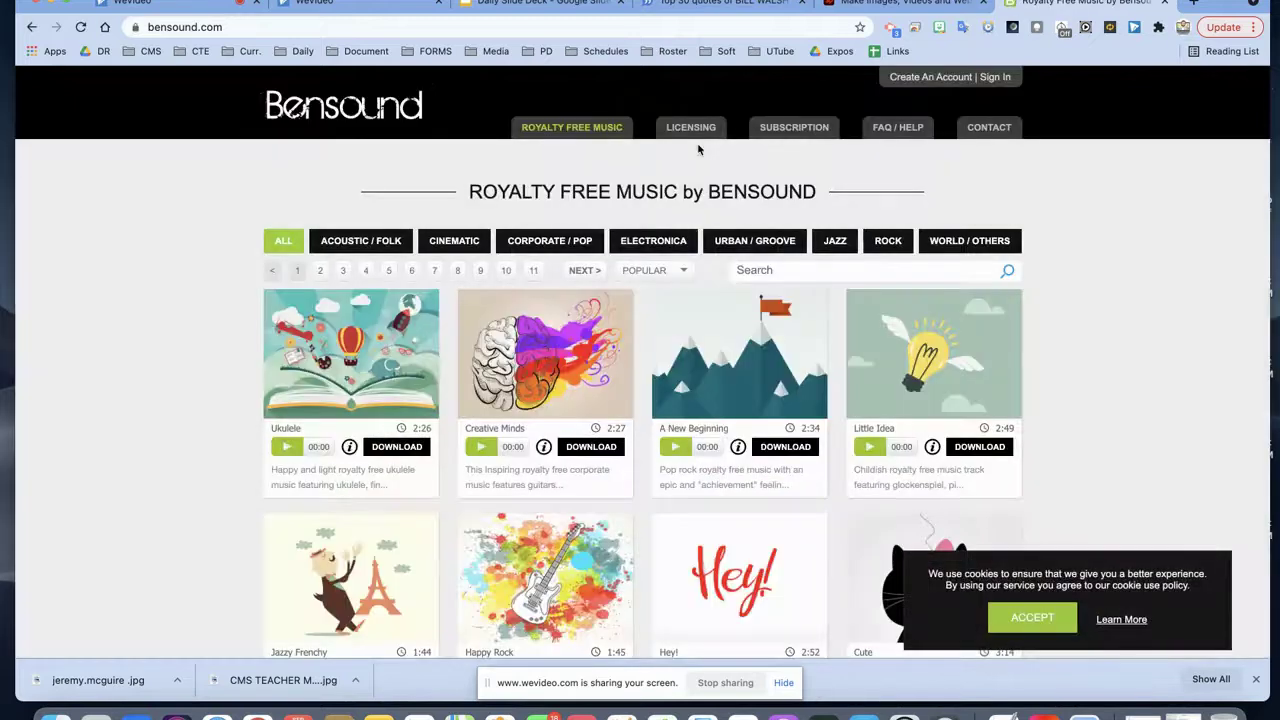
Step: Sample Ukulele, Creative Minds, A New Beginning and Little Idea on Bensound, and download Little Idea under the free license with attribution
left_click(295, 449)
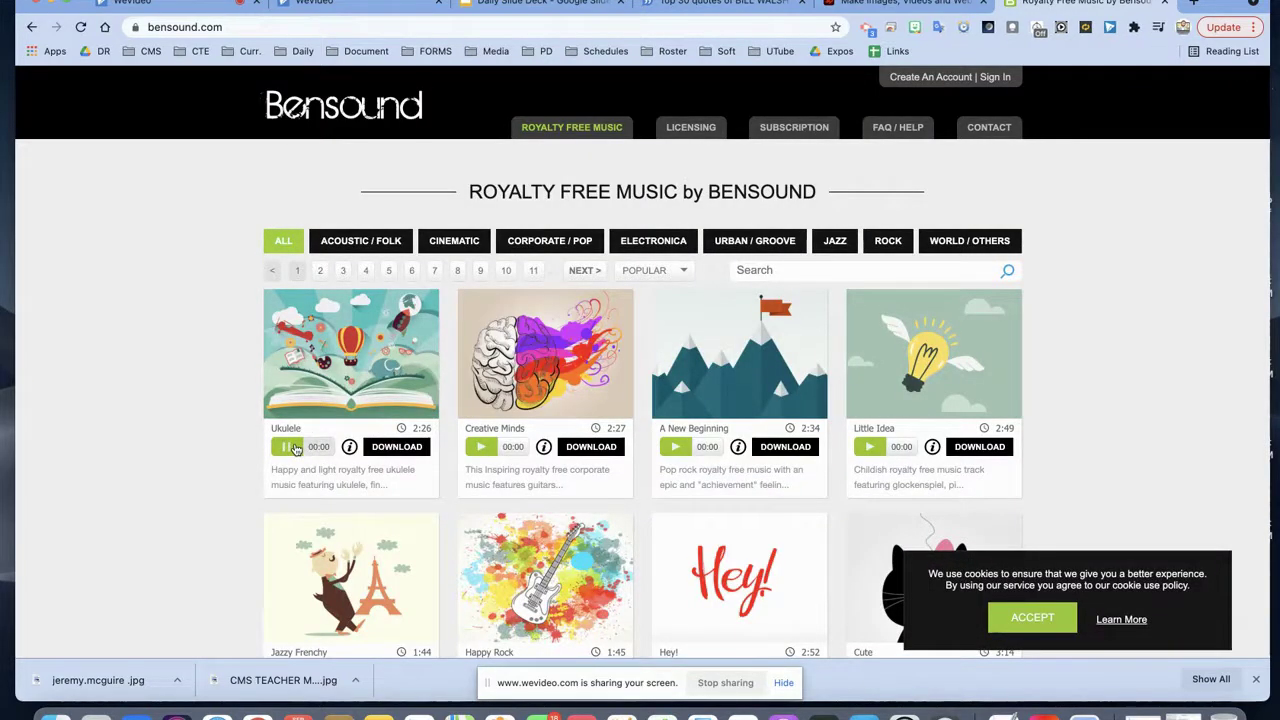
left_click(479, 451)
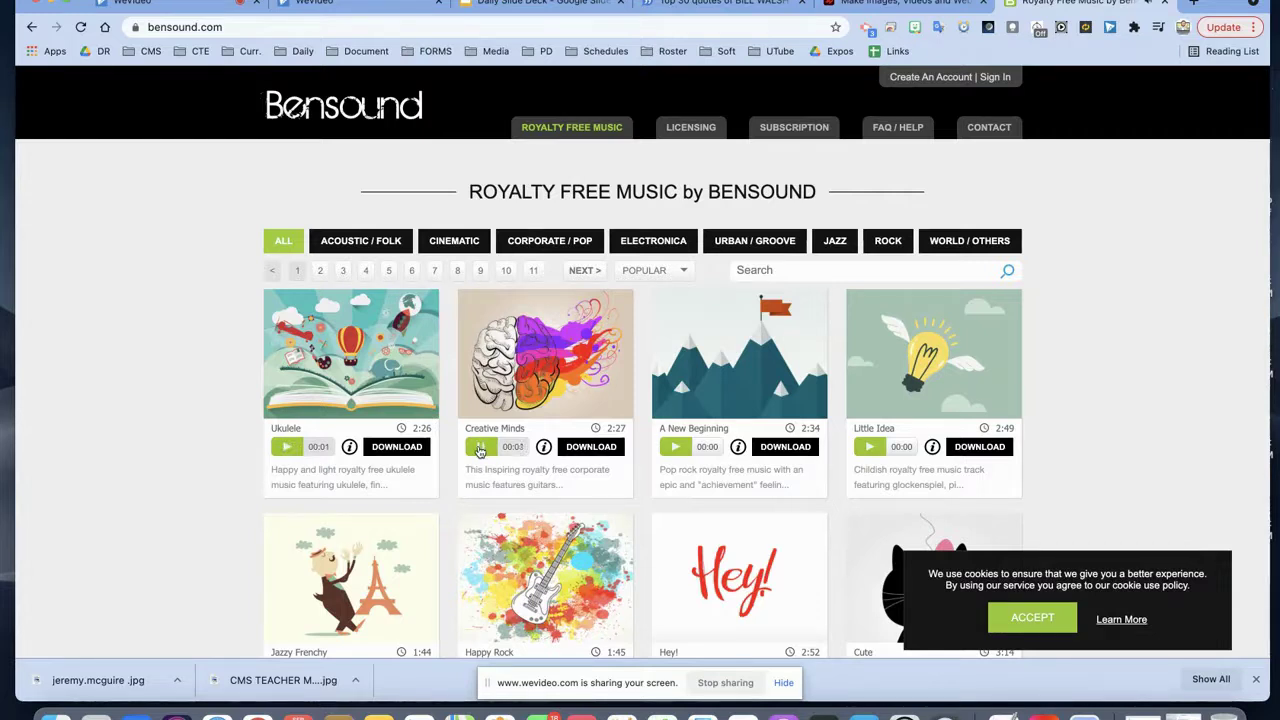
left_click(673, 449)
left_click(673, 449)
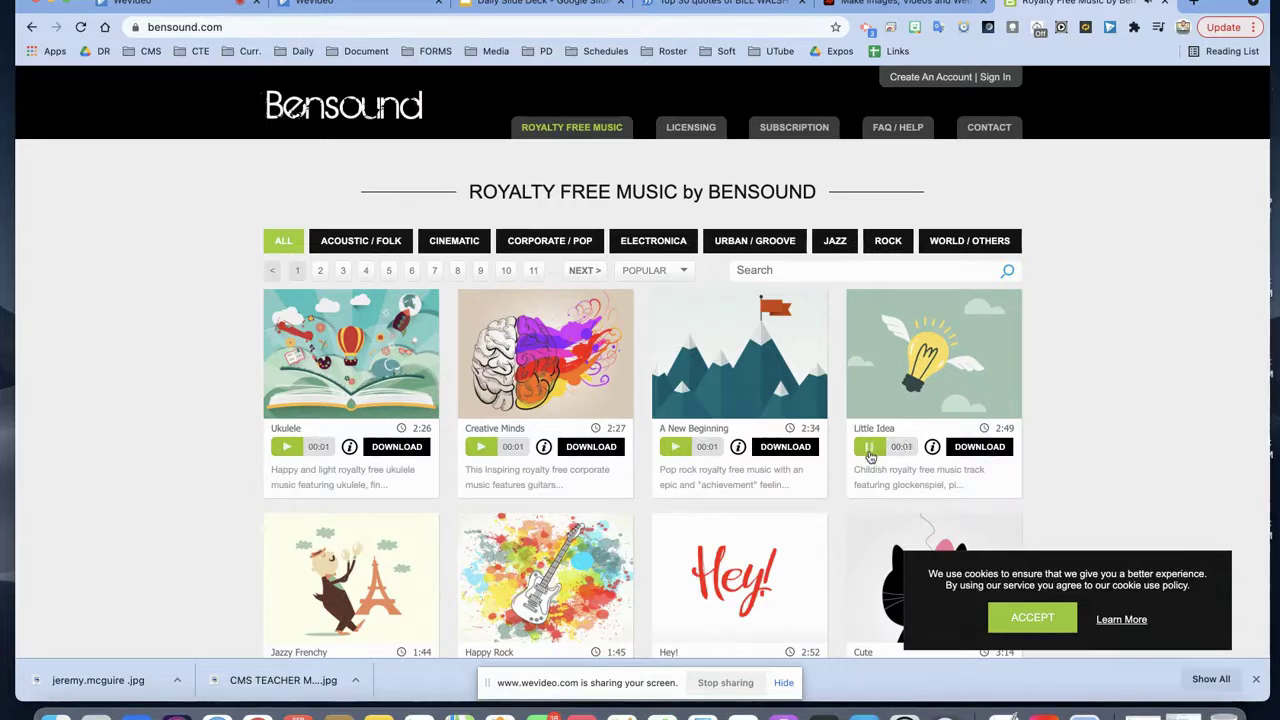
left_click(980, 447)
left_click(528, 383)
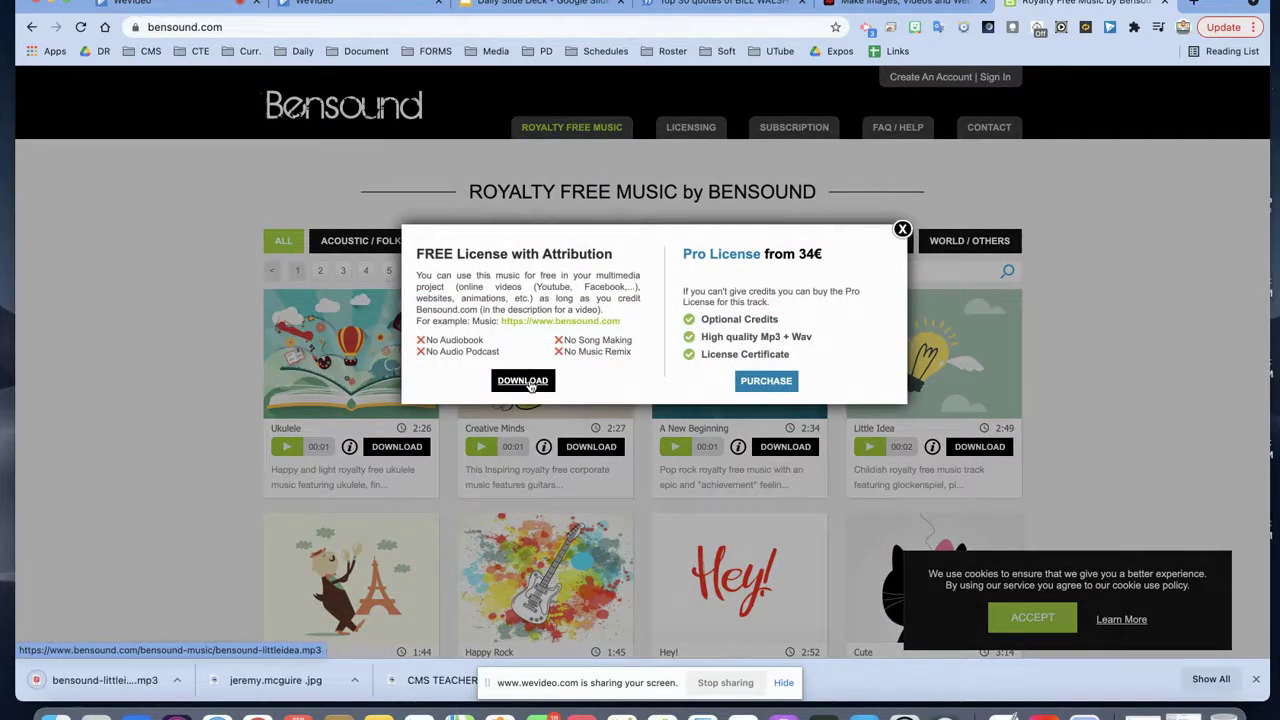
Step: Return to WeVideo and import the downloaded Bensound Little Idea MP3 into the media folder holding the logos
left_click(381, 3)
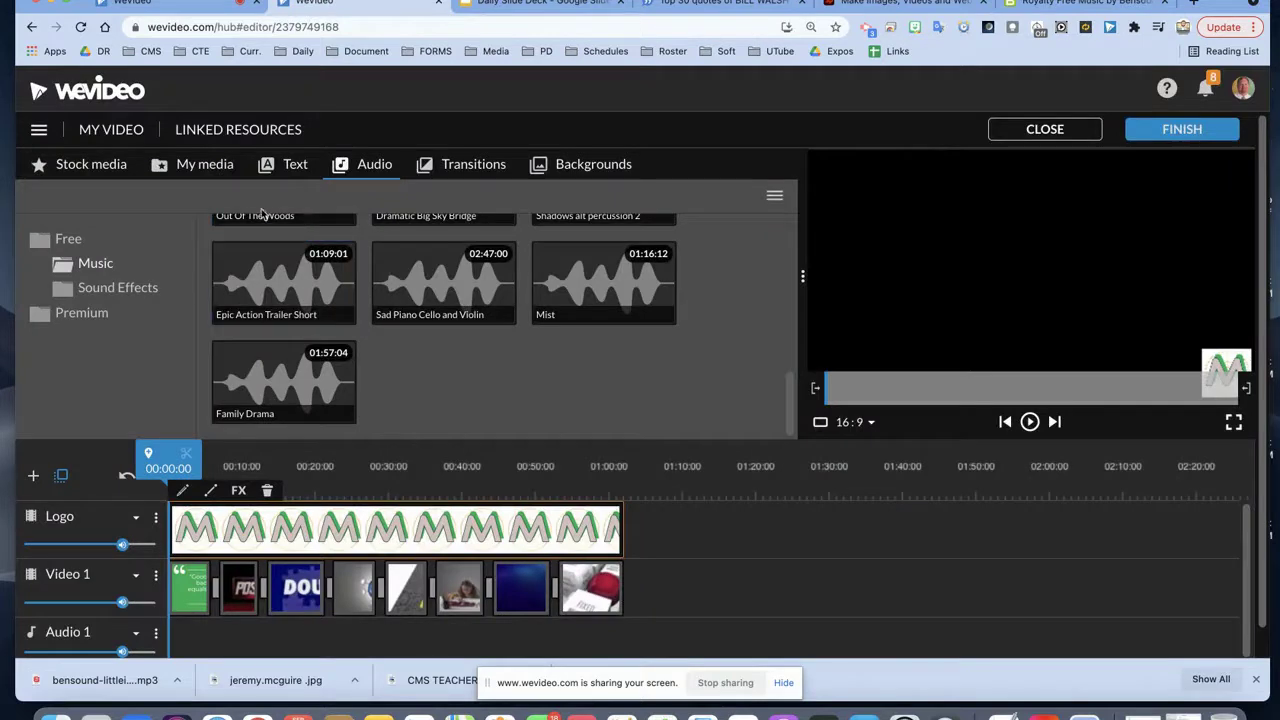
left_click(207, 172)
left_click_drag(100, 680, 413, 345)
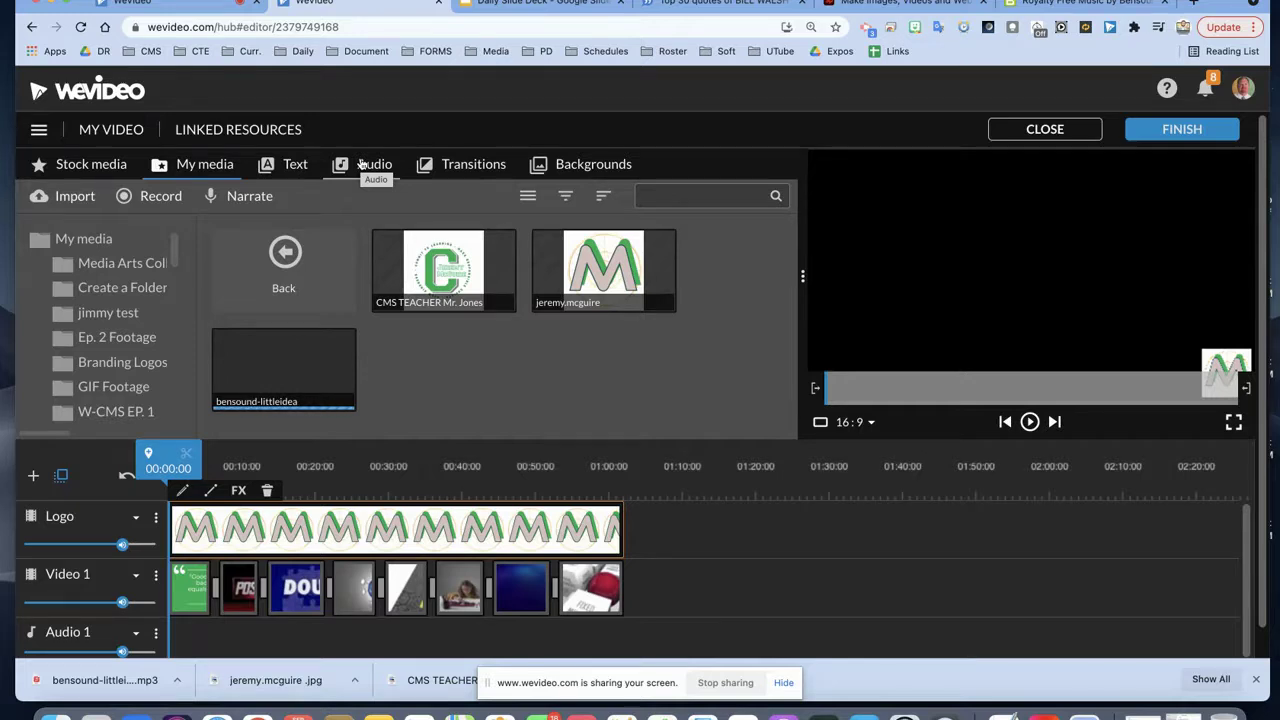
Step: Place the bensound-littleidea music at the start of the Audio 1 track and preview the video with it
scroll(372, 378, "down", 1)
left_click_drag(327, 337, 194, 607)
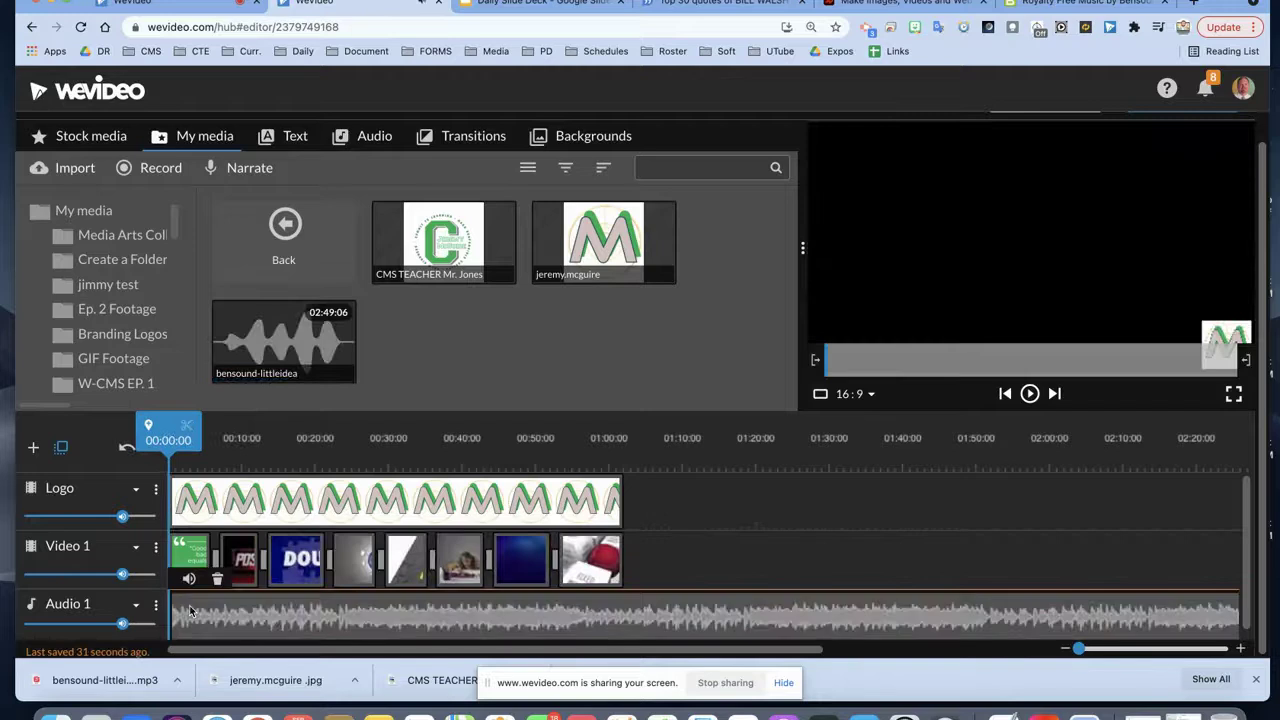
key("space")
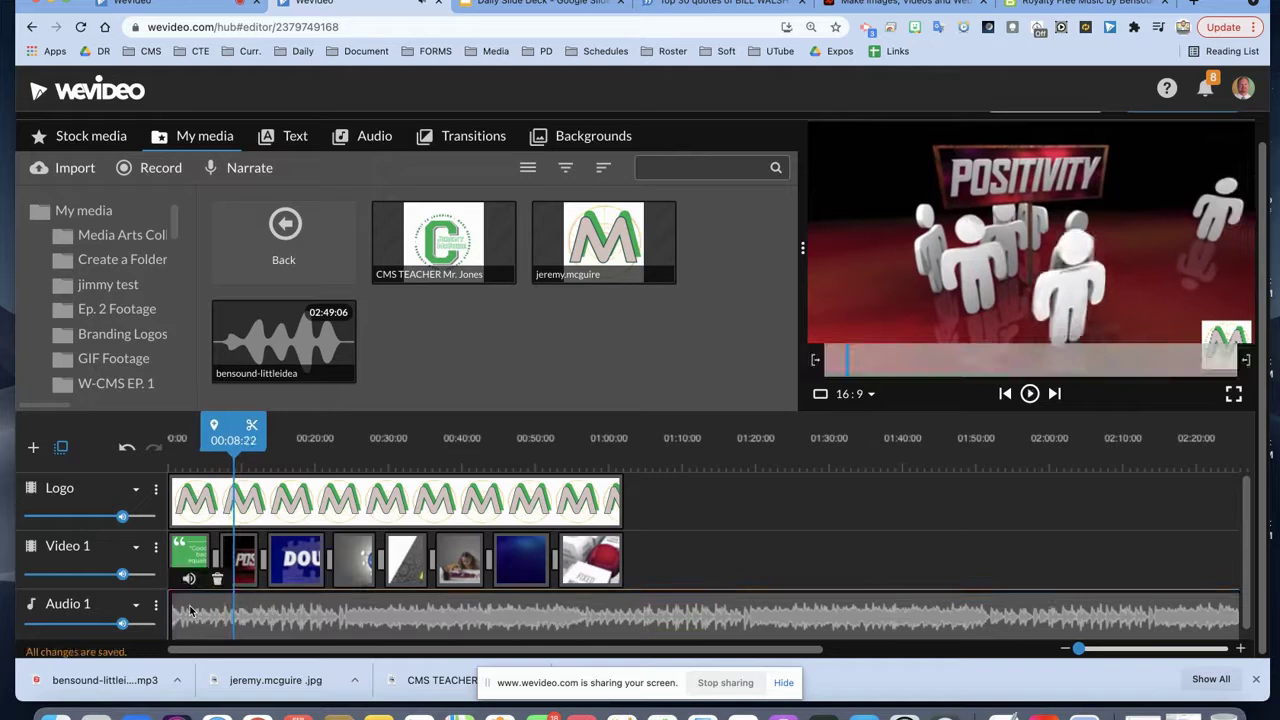
key("space")
Step: Split the music clip at 01:07:12 and delete the part after the cut
left_click_drag(234, 458, 664, 452)
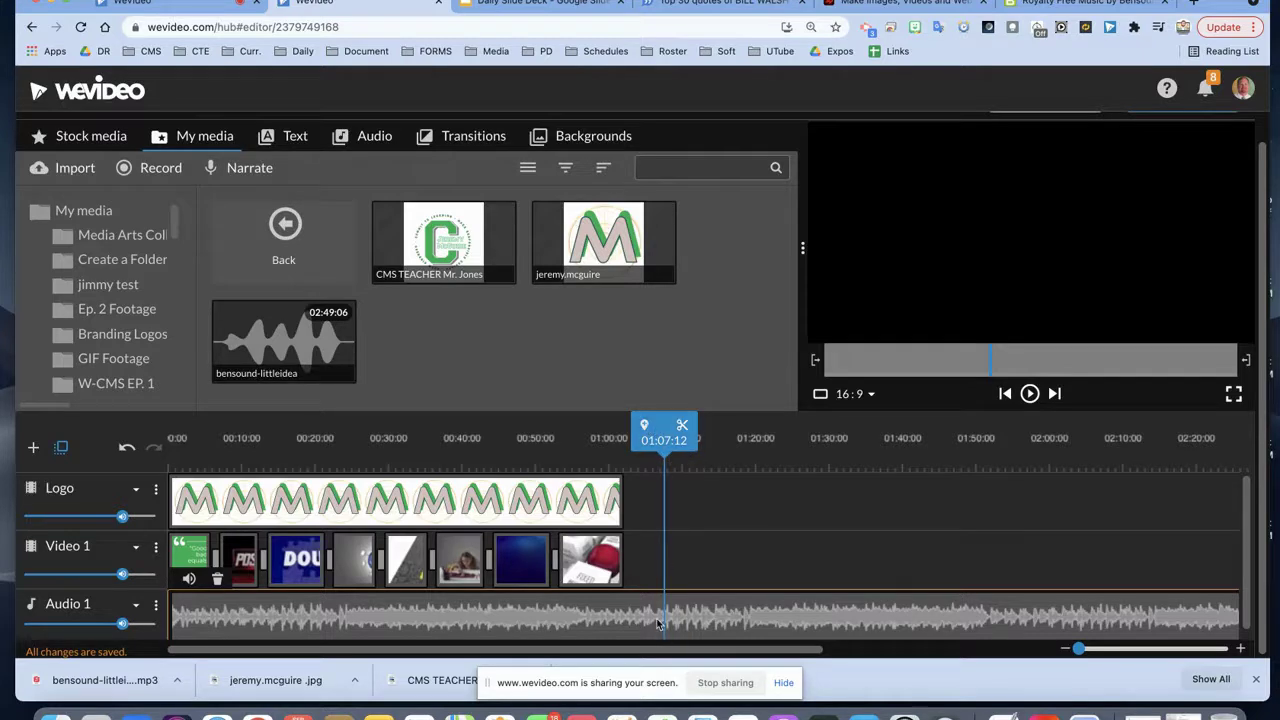
left_click(683, 429)
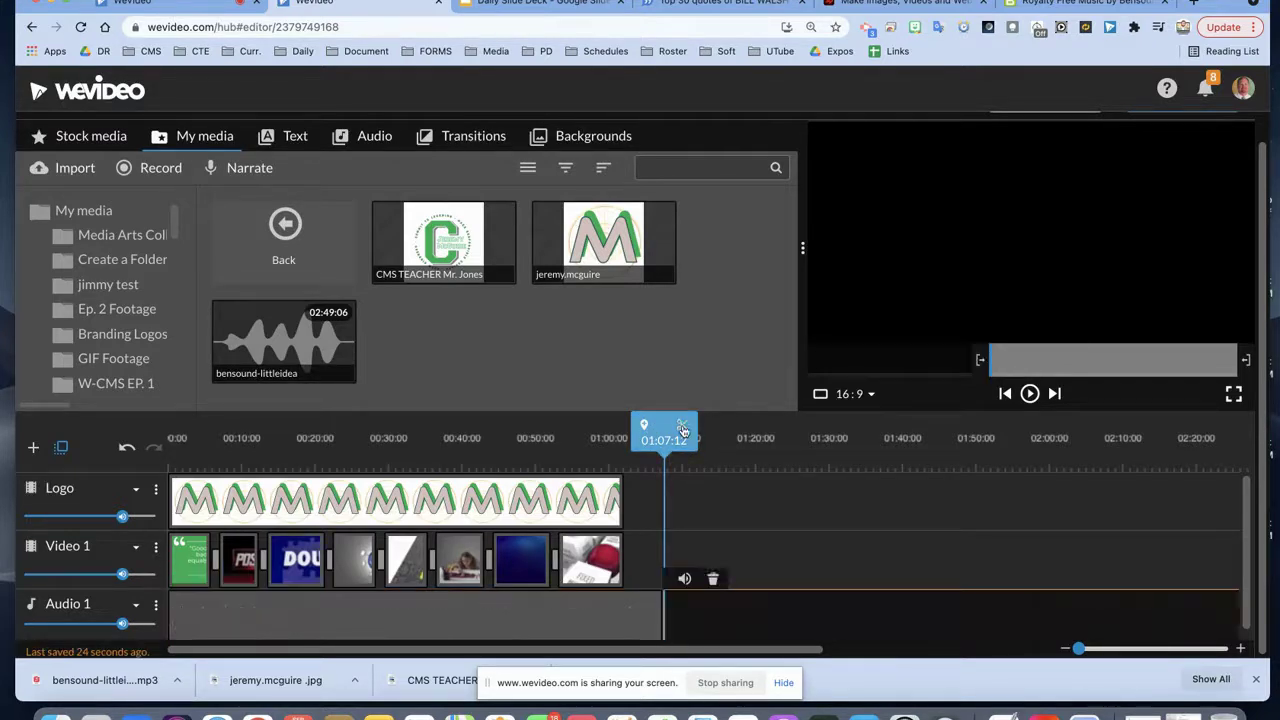
key("Delete")
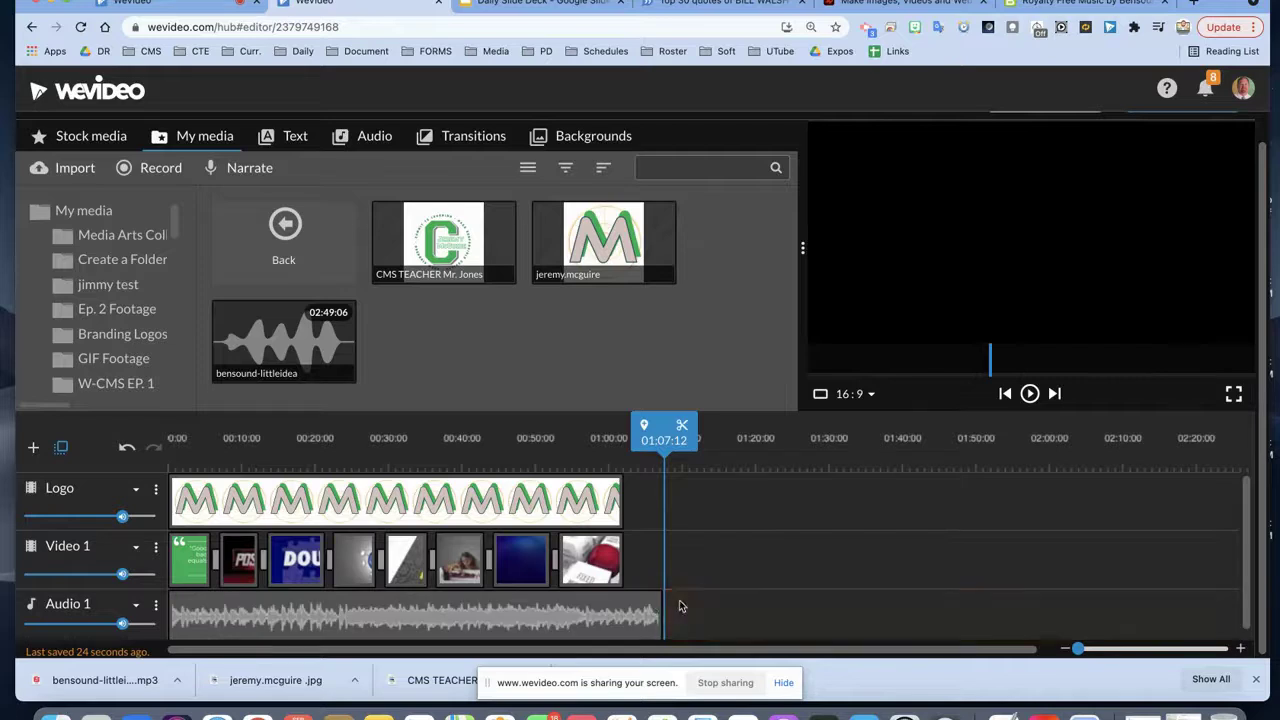
left_click(652, 607)
left_click(645, 461)
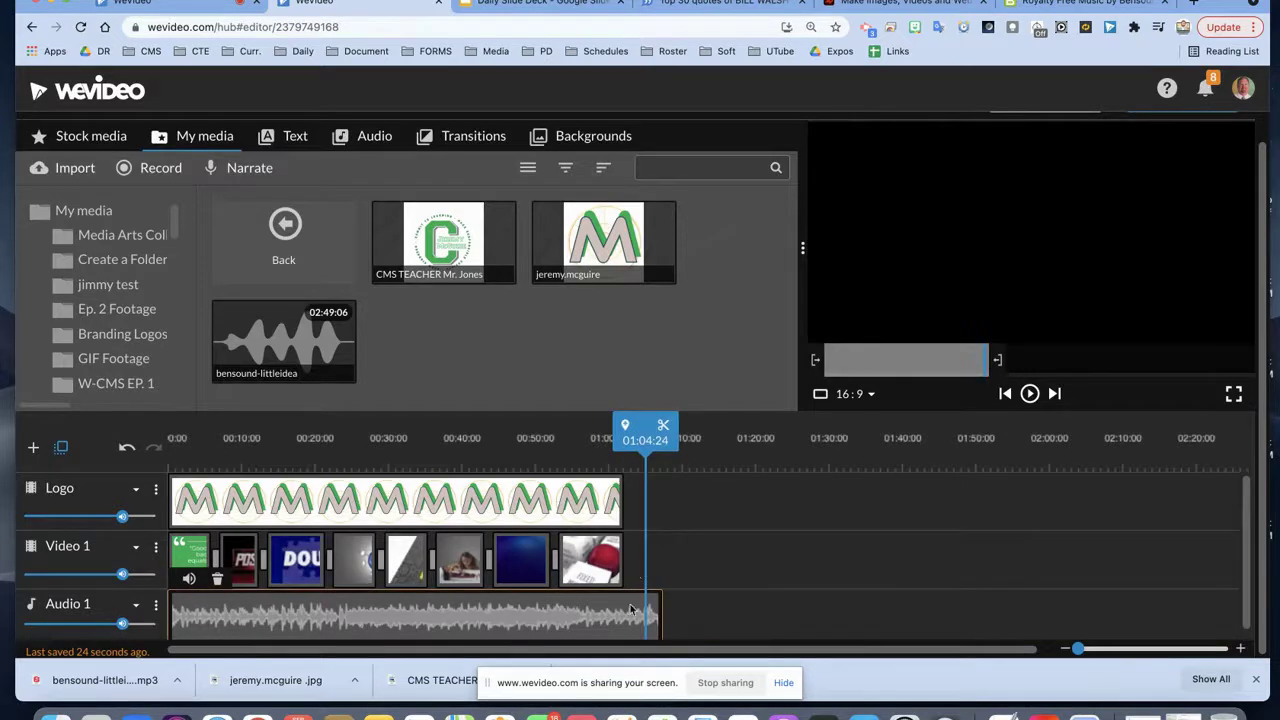
left_click(625, 427)
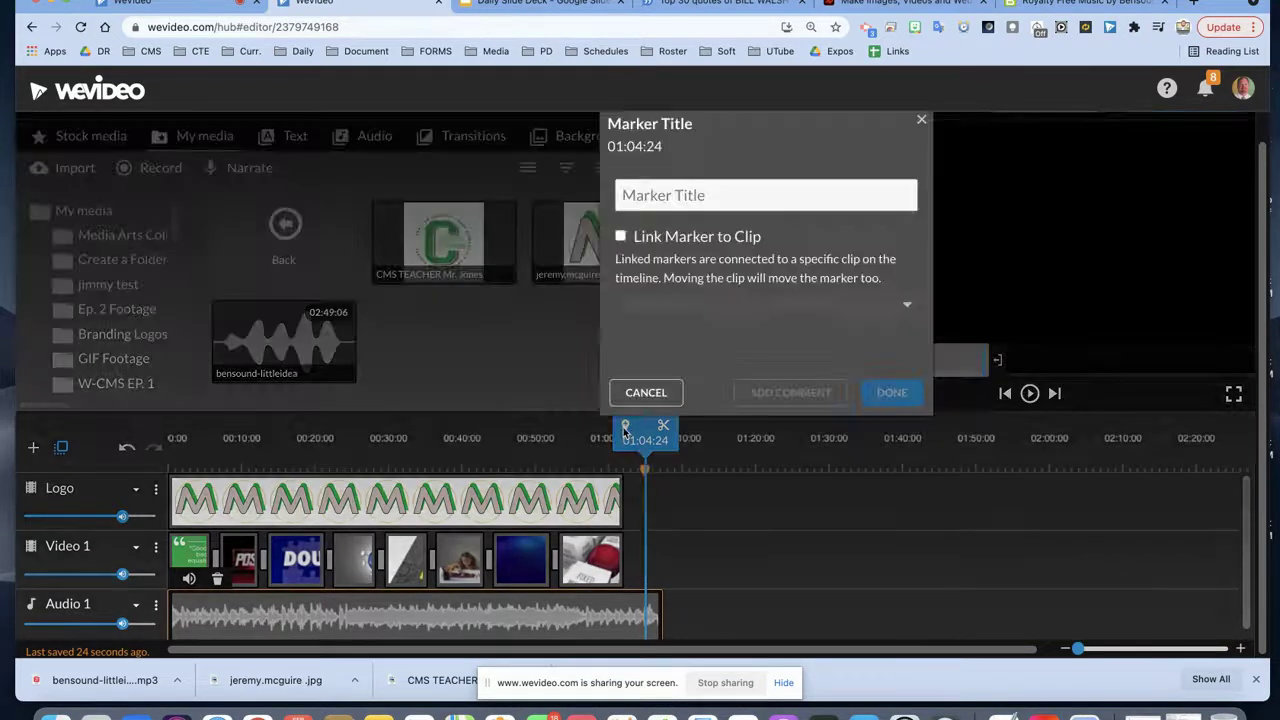
key("Escape")
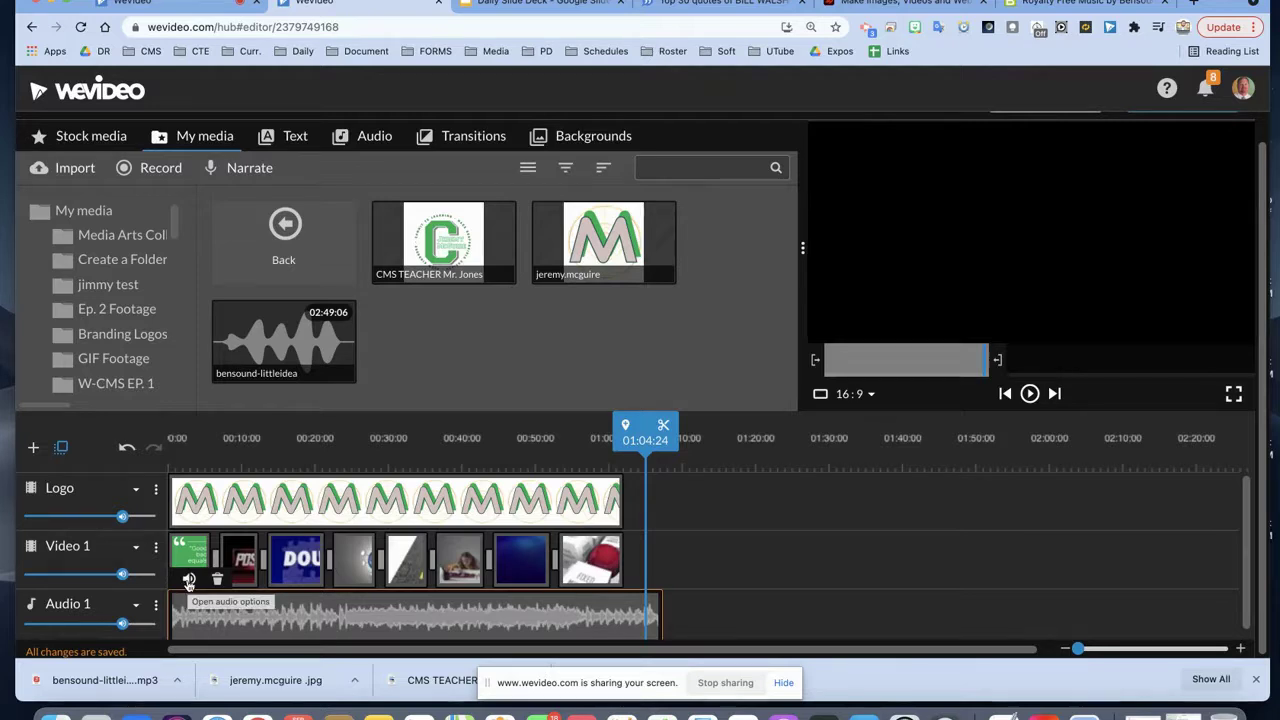
Step: Turn on the music clip's volume fade and add two volume points near its end, lowering the last one to 0%
left_click(188, 580)
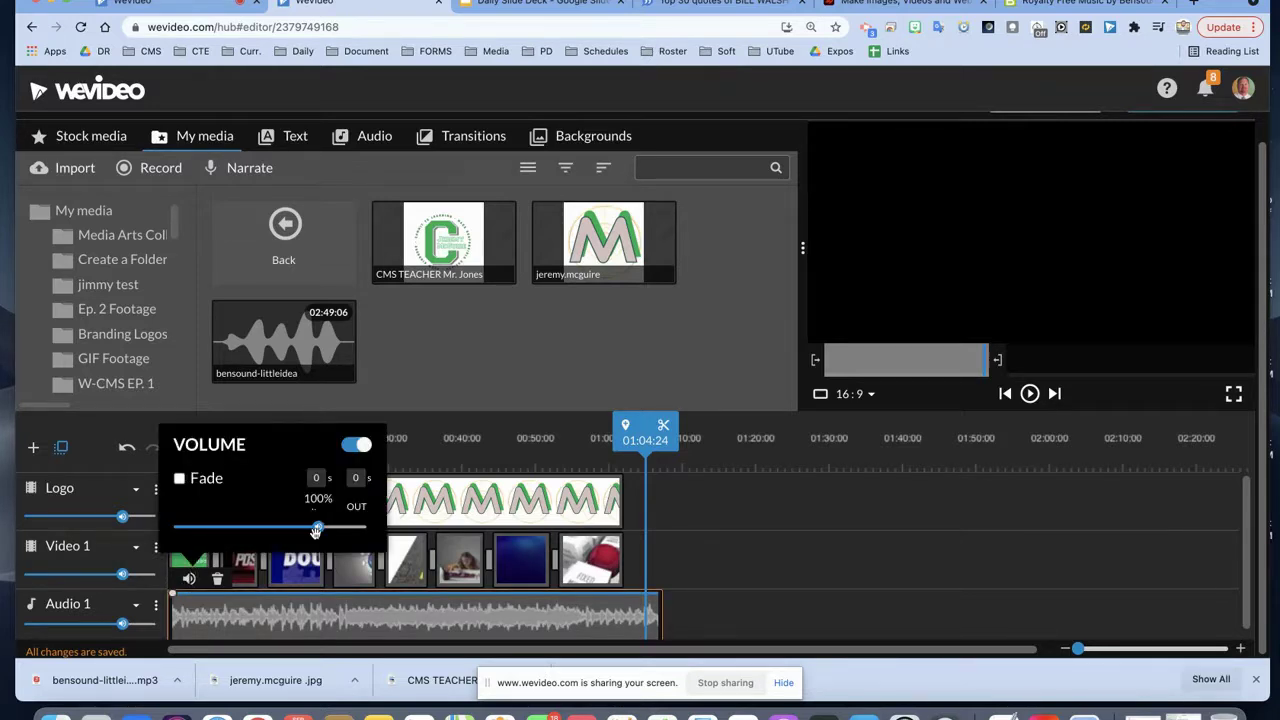
left_click(179, 479)
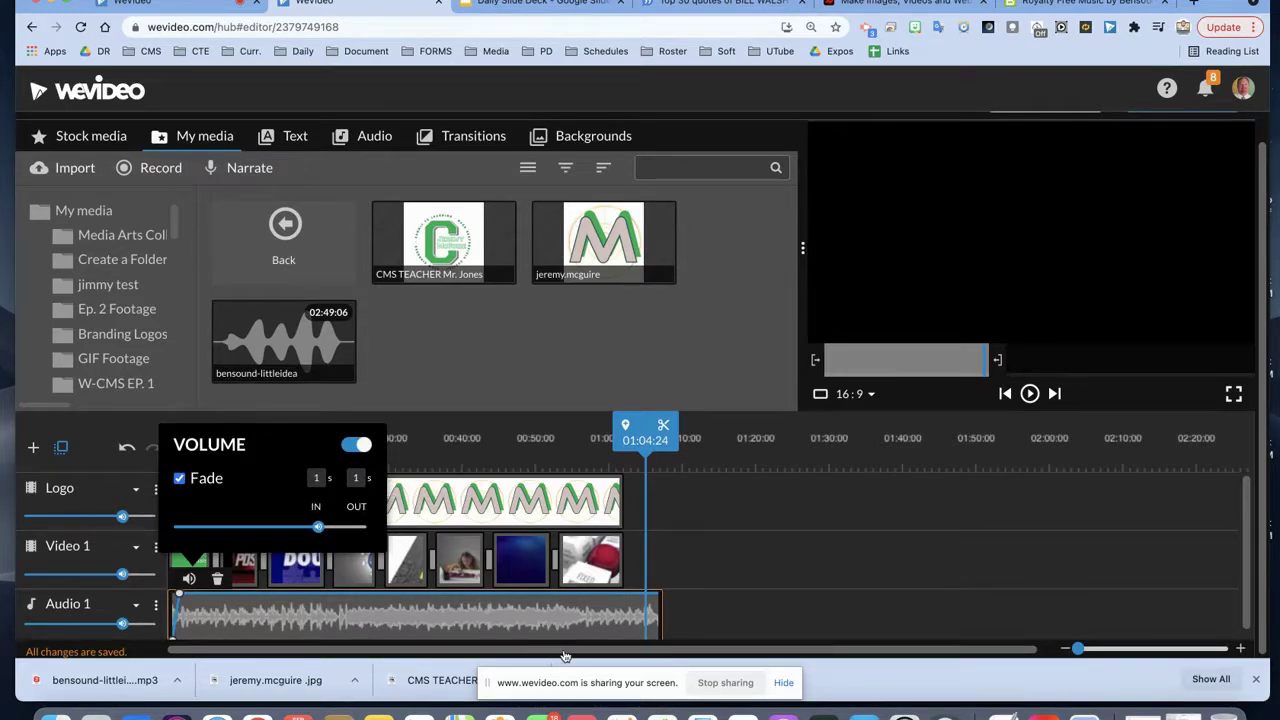
left_click(616, 599)
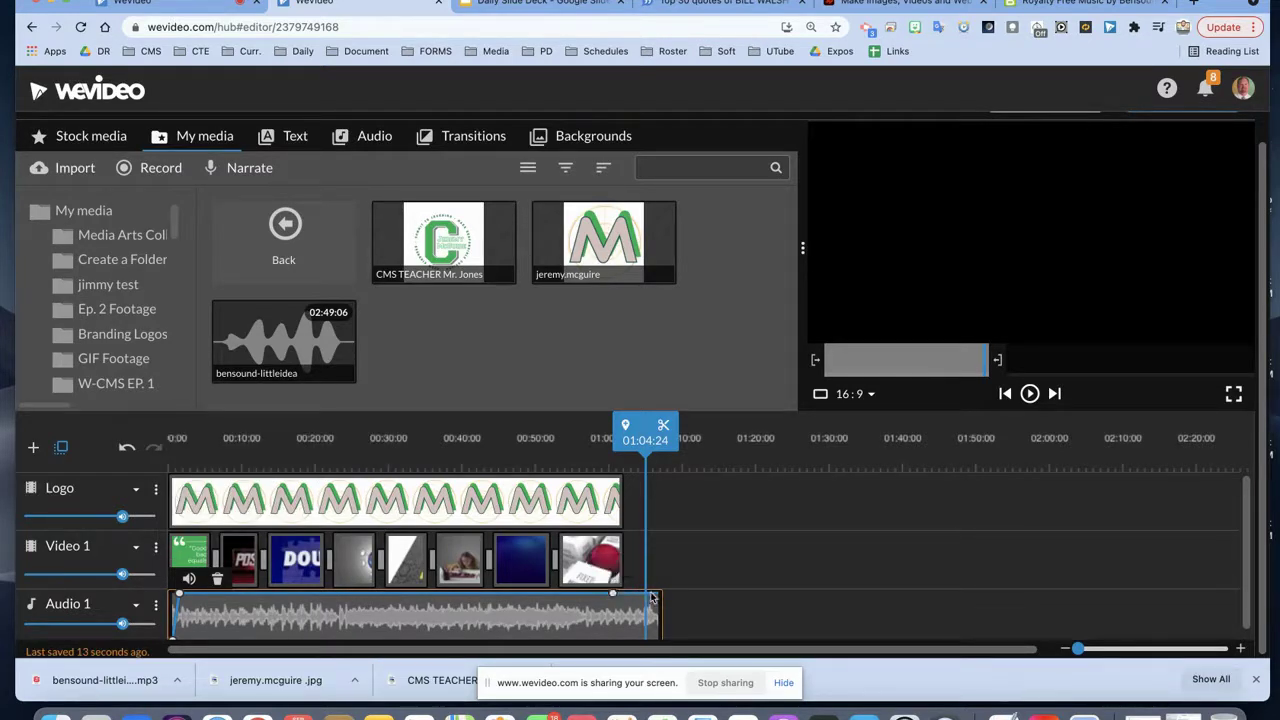
left_click(653, 593)
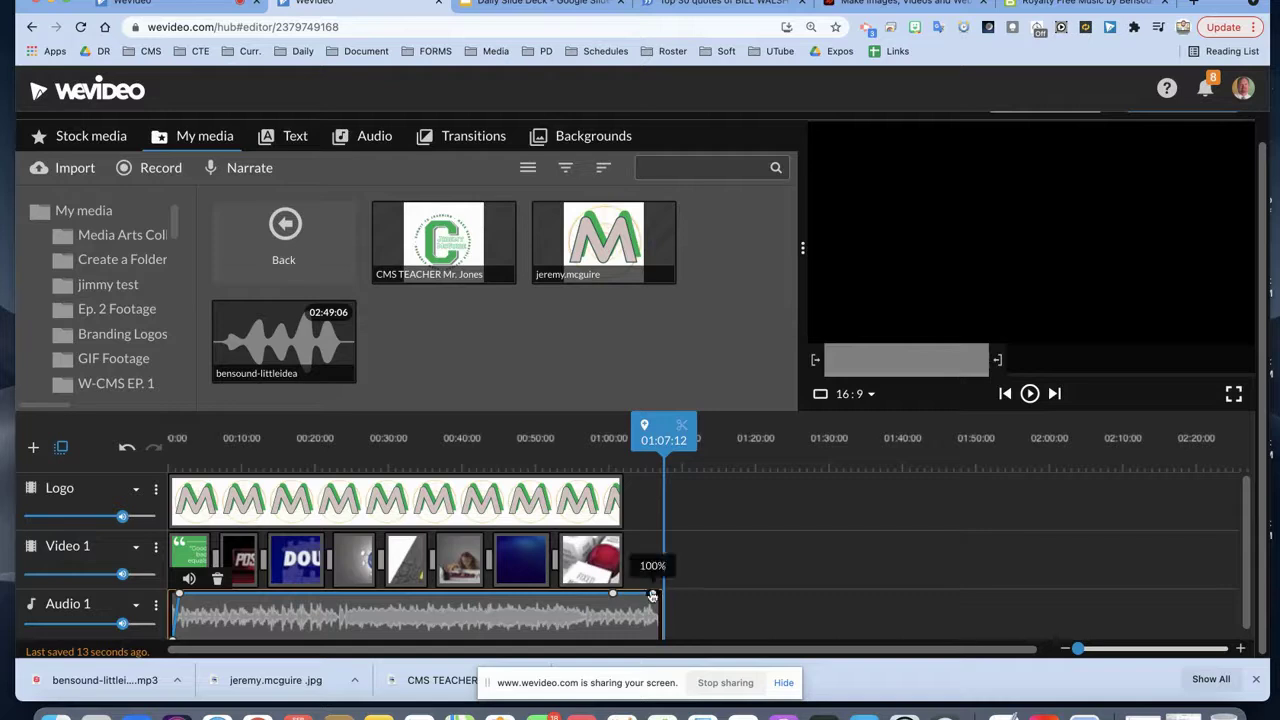
left_click_drag(653, 597, 658, 642)
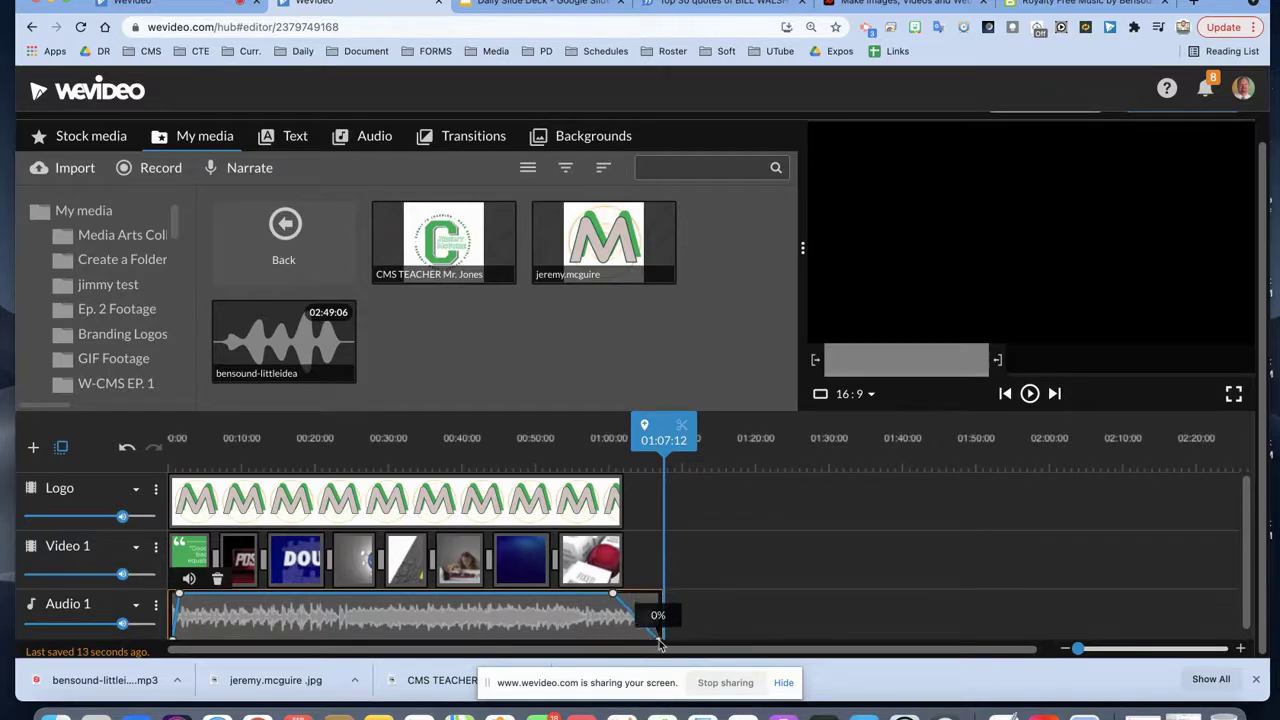
Step: Play back the end of the video to check the music fade-out
left_click_drag(650, 440, 530, 440)
key("space")
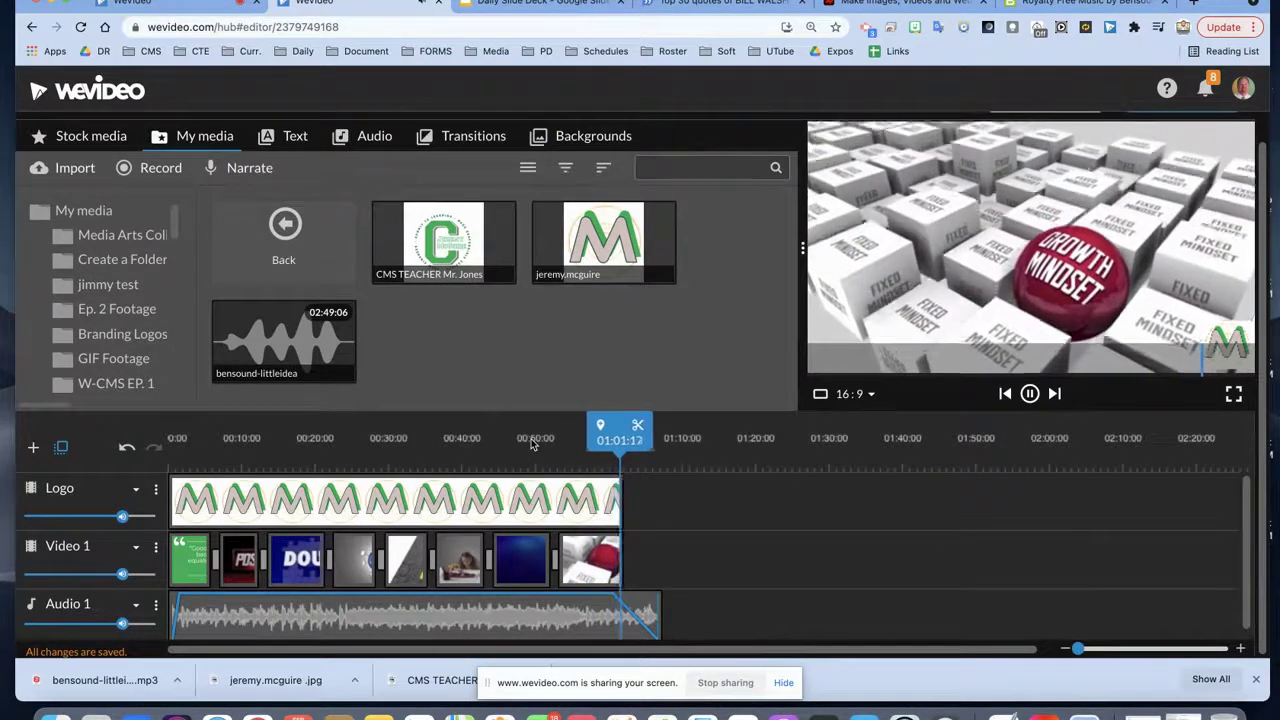
key("space")
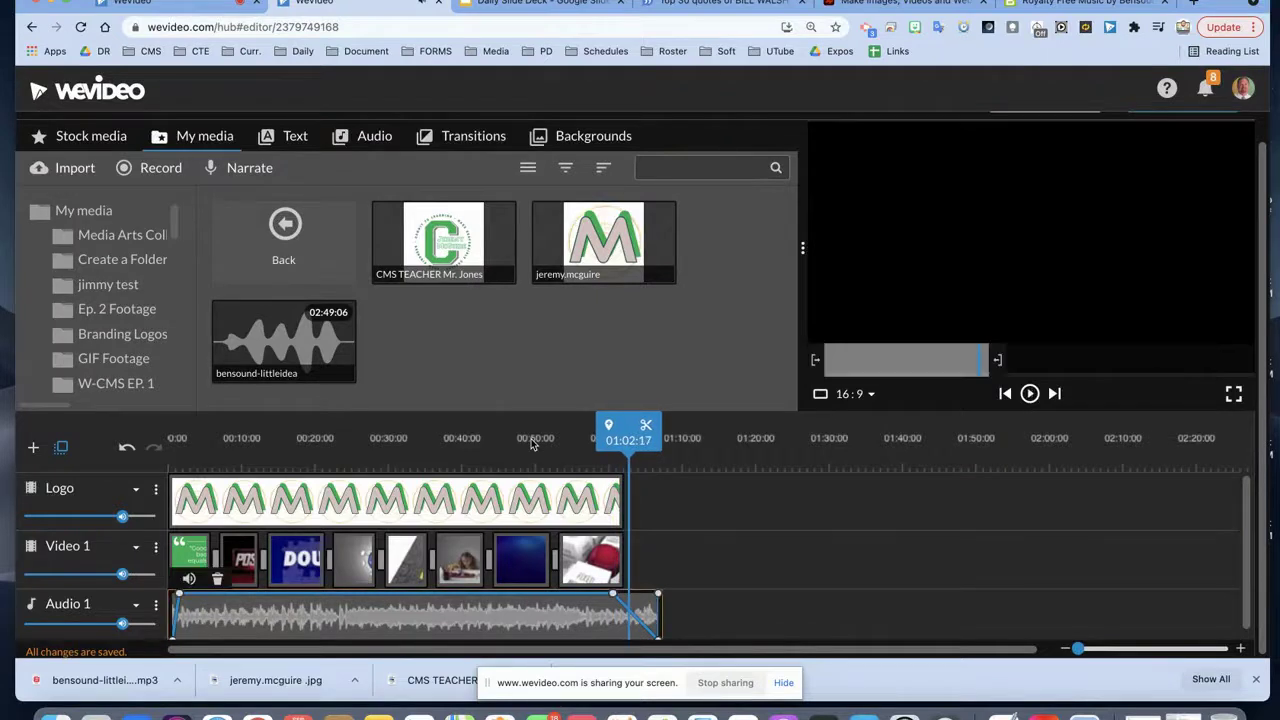
Step: Add a Cross Hatch transition to the end of the last Video 1 clip and preview it
left_click(462, 136)
scroll(560, 290, "down", 5)
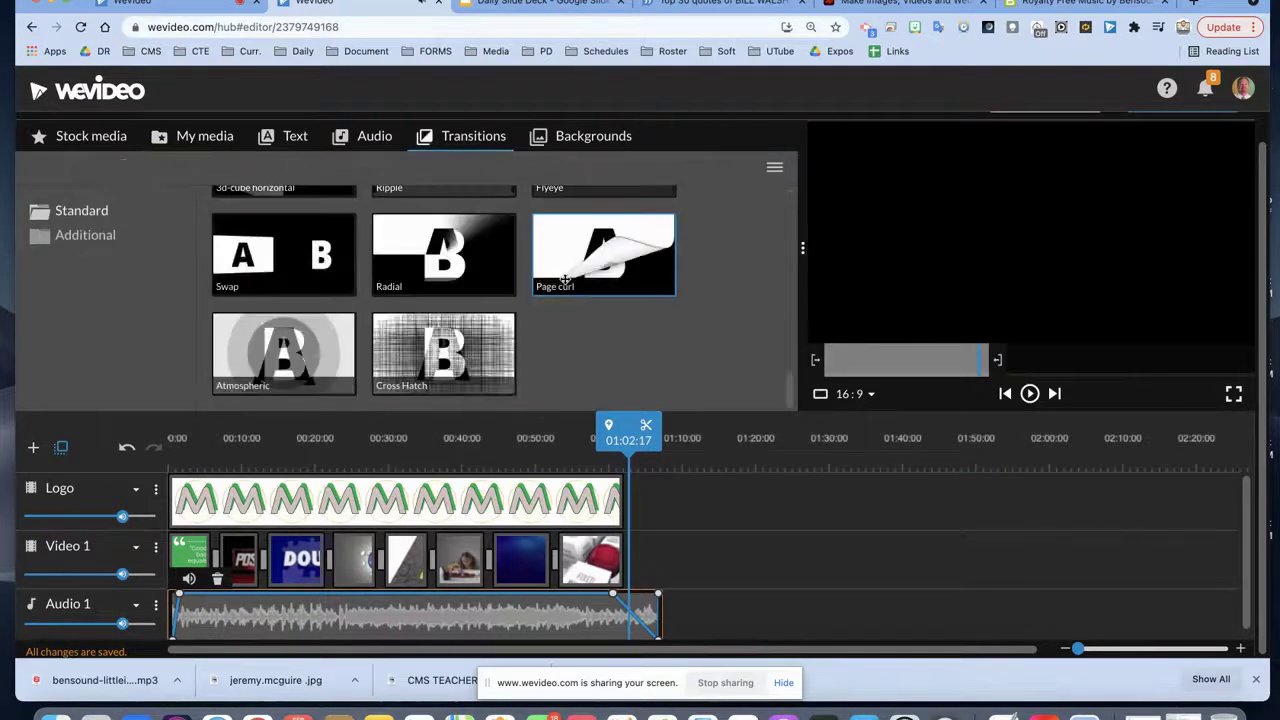
left_click_drag(450, 345, 628, 555)
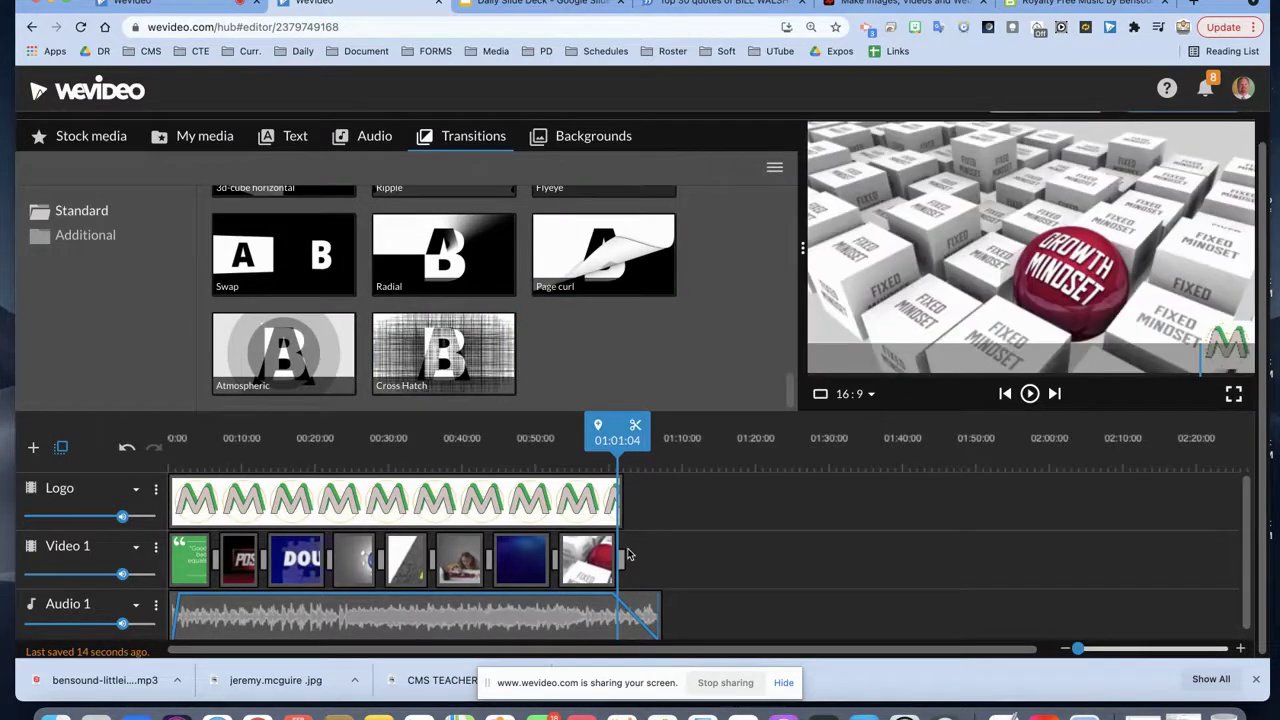
left_click(618, 500)
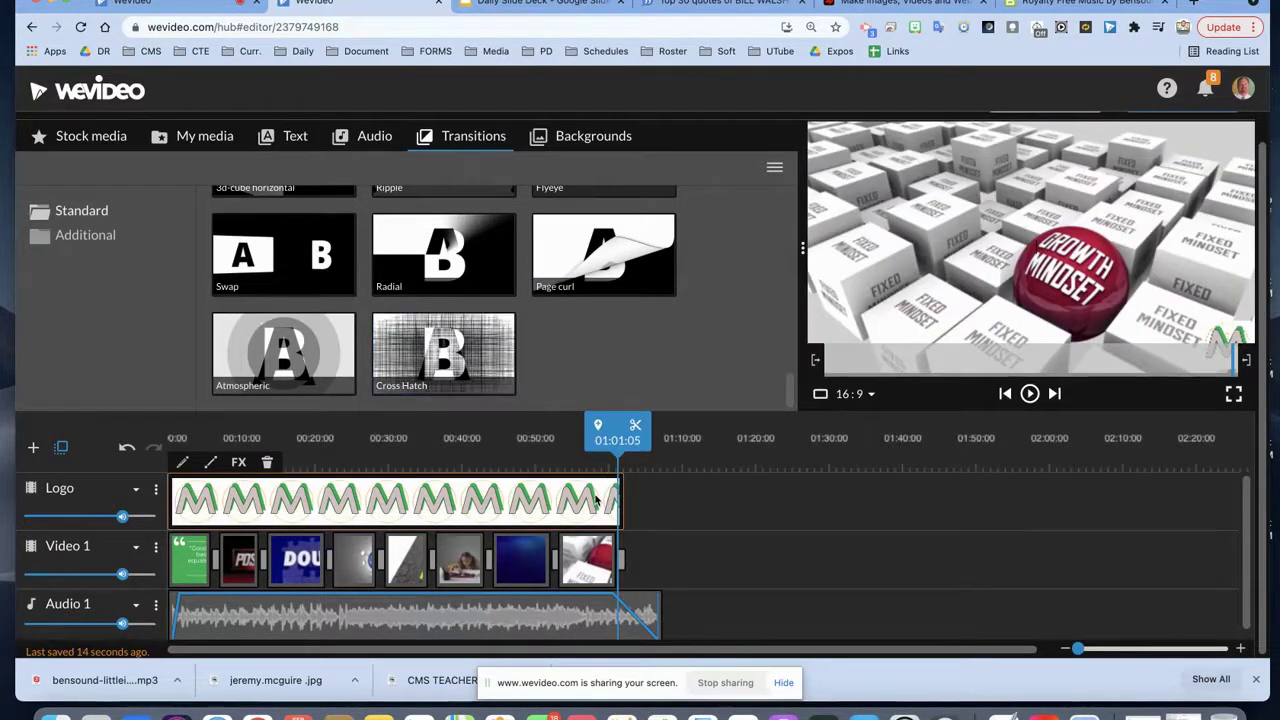
key("space")
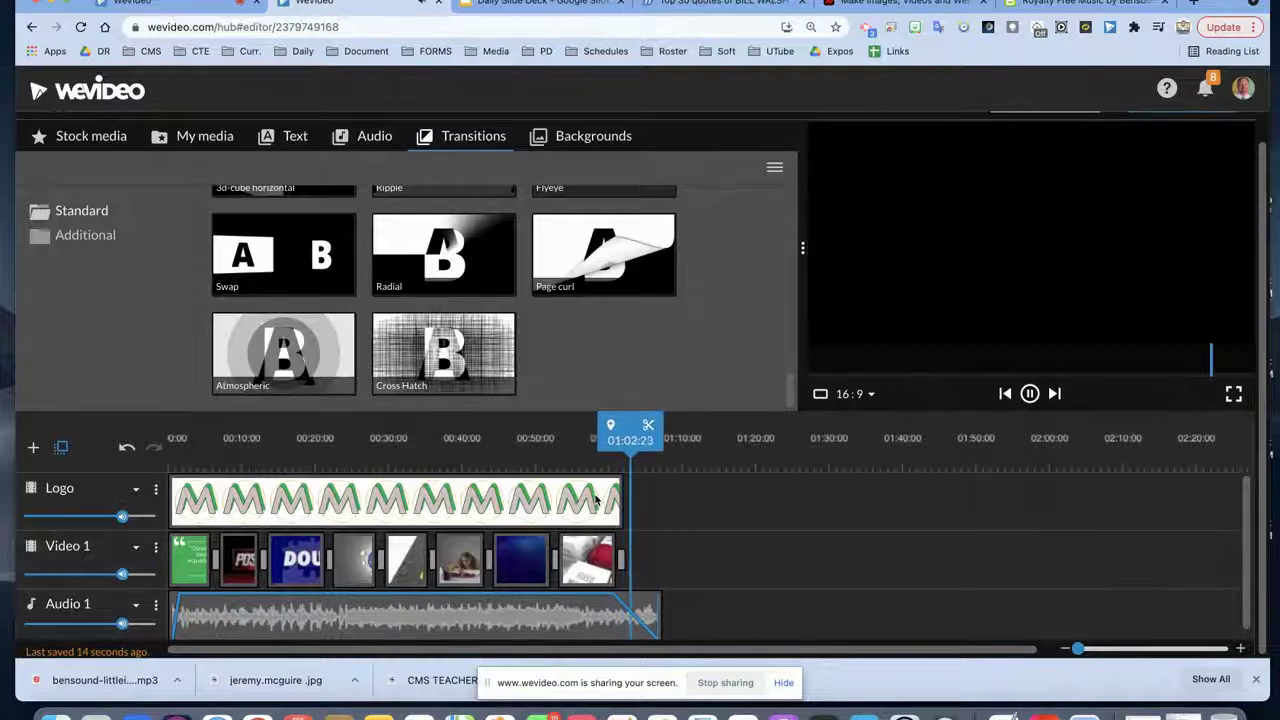
left_click(596, 500)
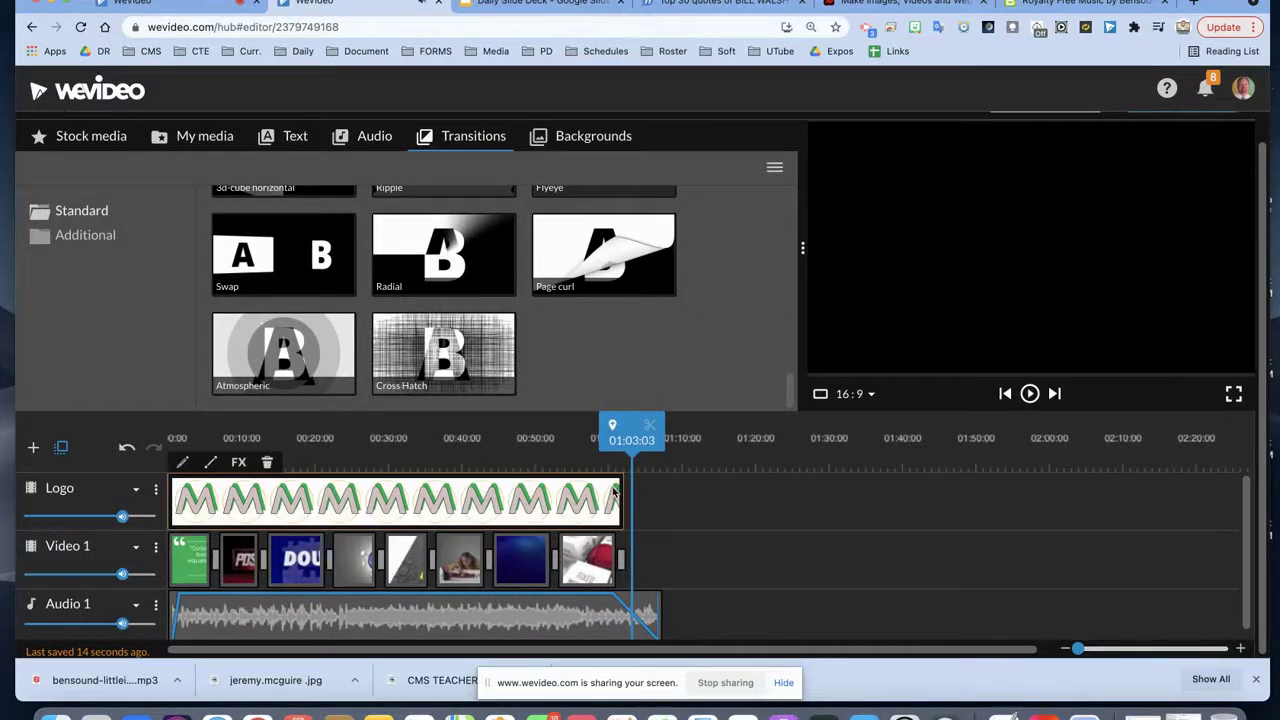
Step: Insert the green C logo after the M logo clip on the Logo track using Insert and push, and preview the ending
left_click_drag(631, 445, 621, 445)
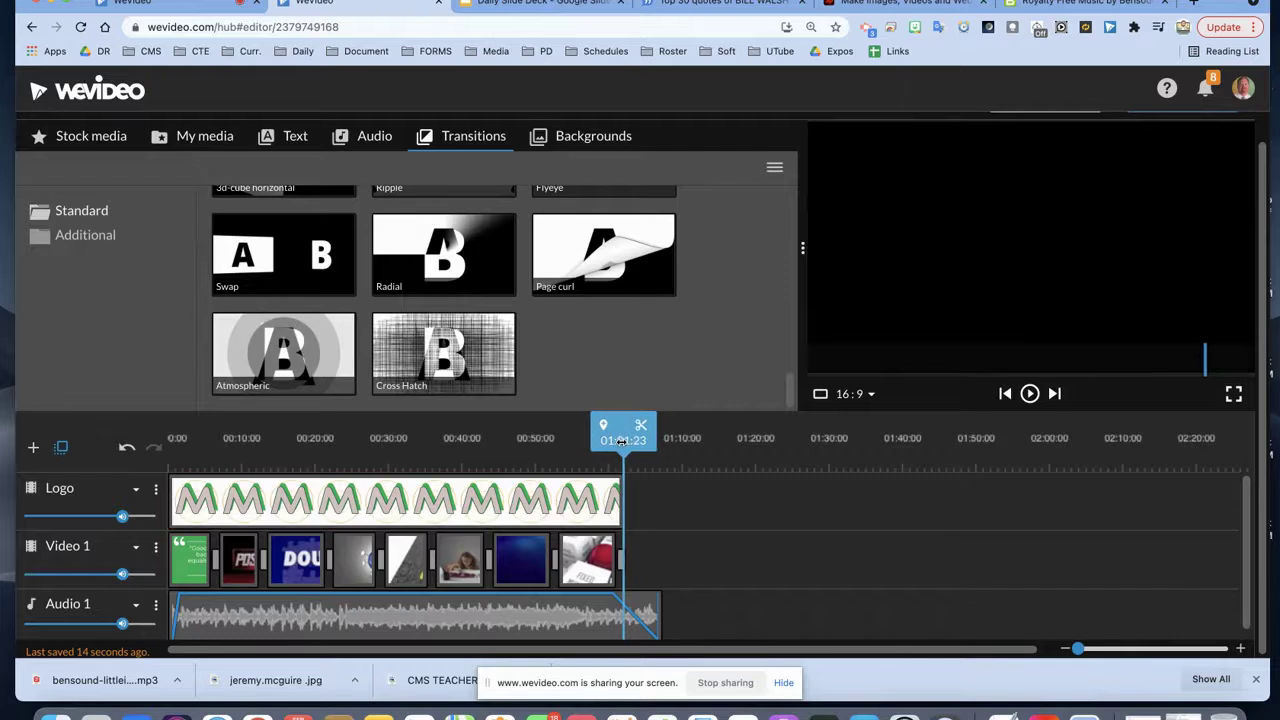
left_click(224, 137)
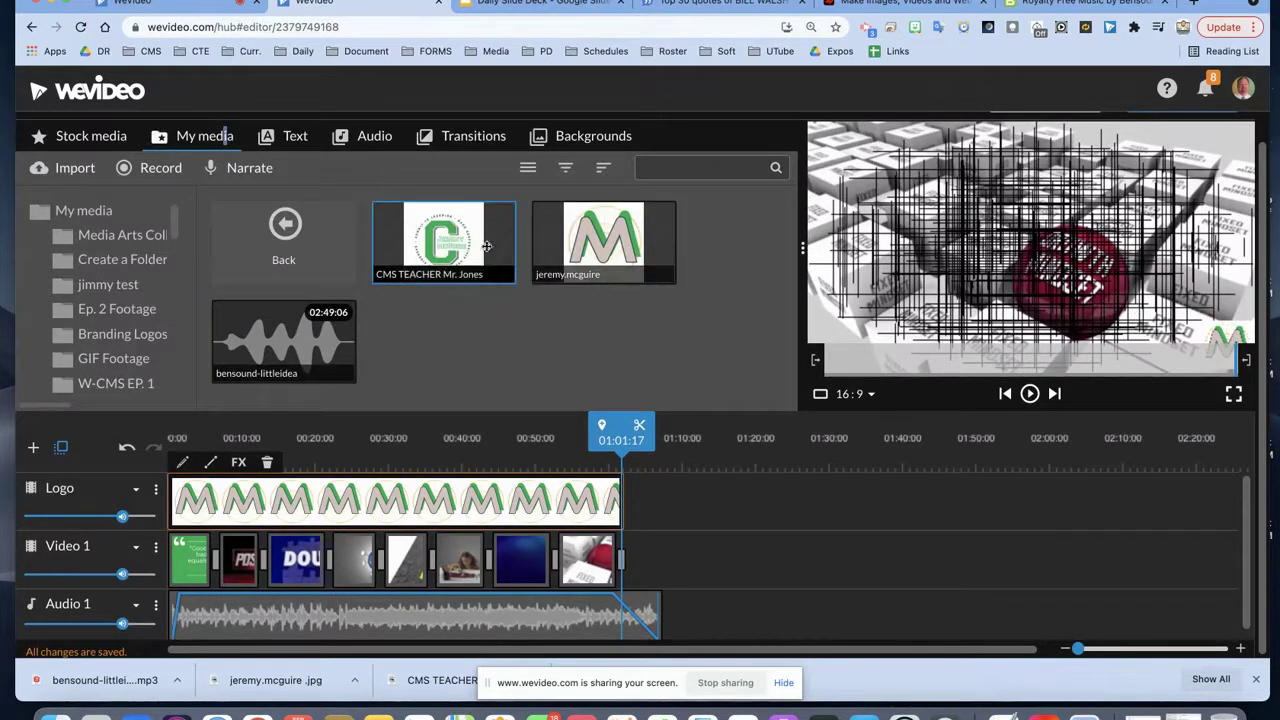
left_click_drag(487, 246, 640, 505)
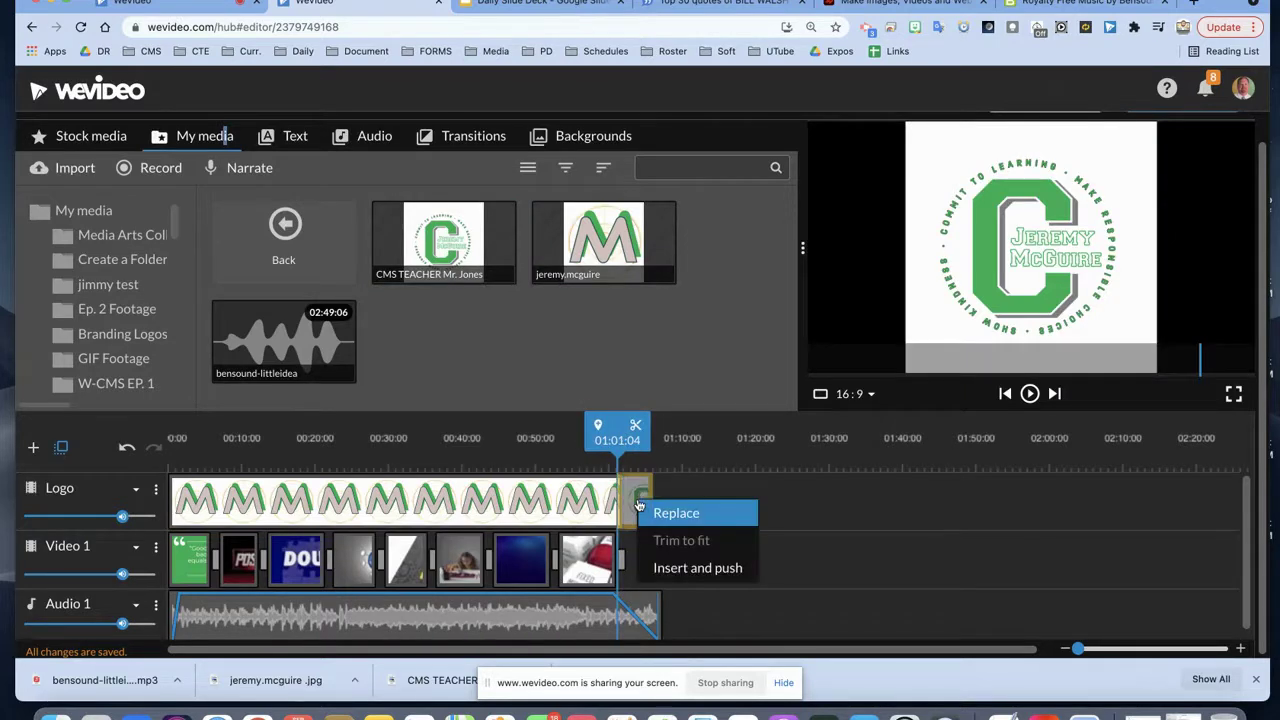
left_click(690, 567)
key("space")
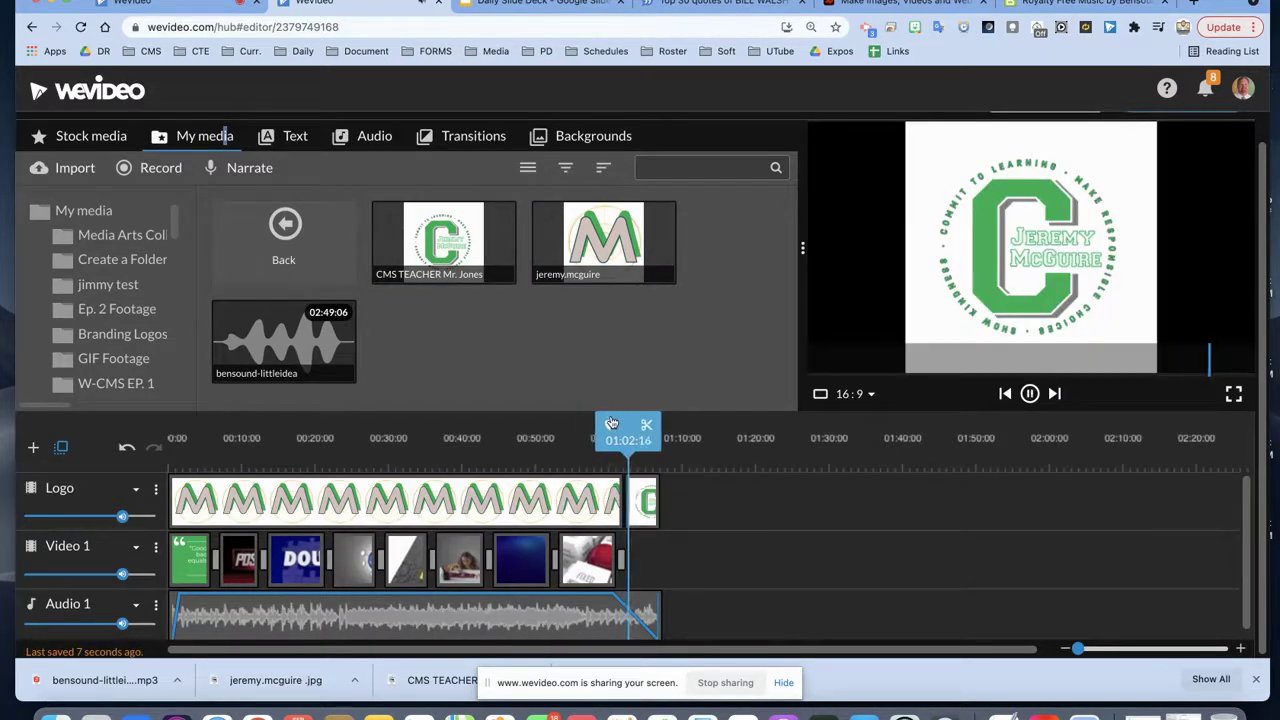
left_click(638, 495)
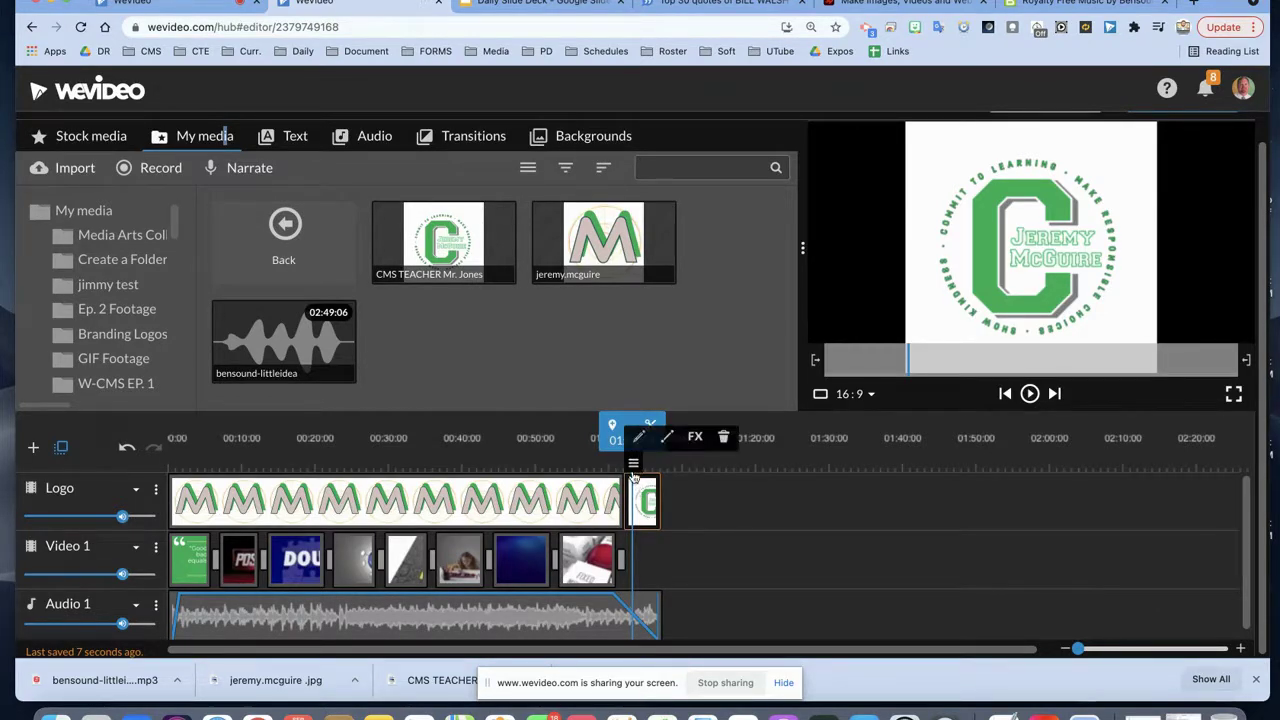
Step: Scale the closing C logo clip to 1.96 so it fills the frame, and save the change
left_click(644, 440)
left_click_drag(406, 400, 476, 400)
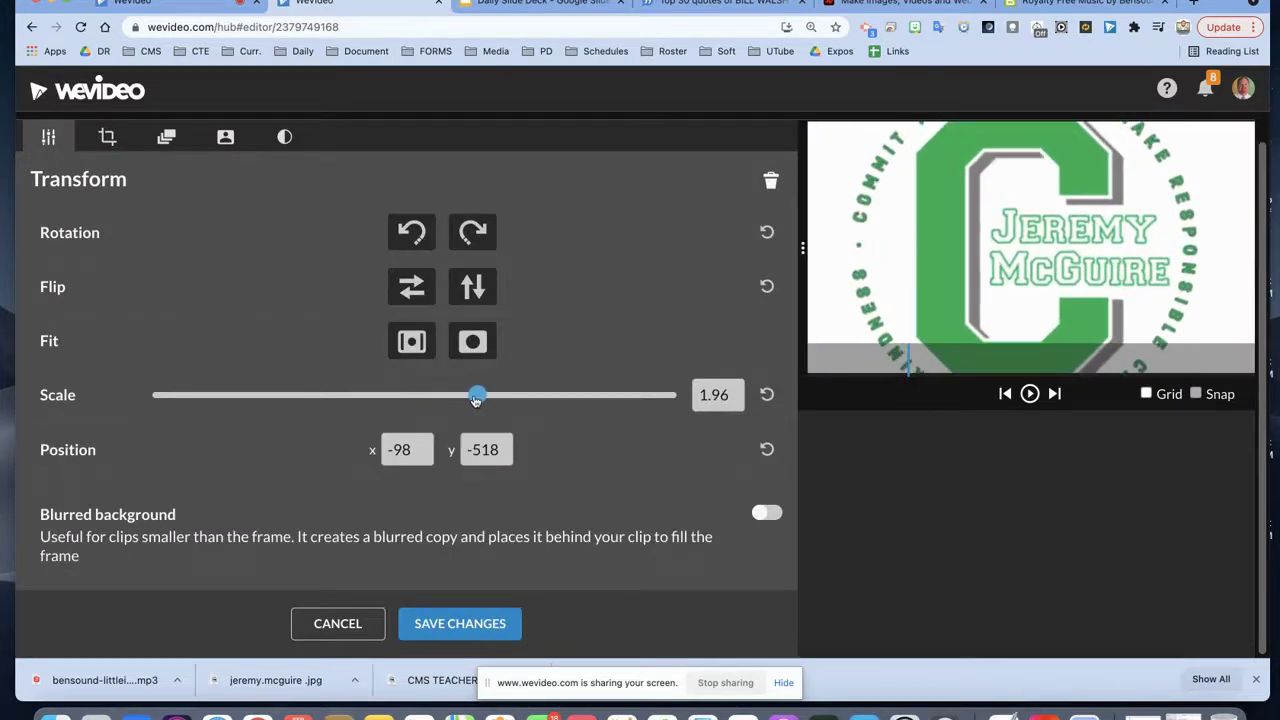
left_click(488, 623)
Step: Add a Cross fade transition between the M logo and C logo clips on the Logo track and preview the ending
left_click_drag(638, 432, 598, 432)
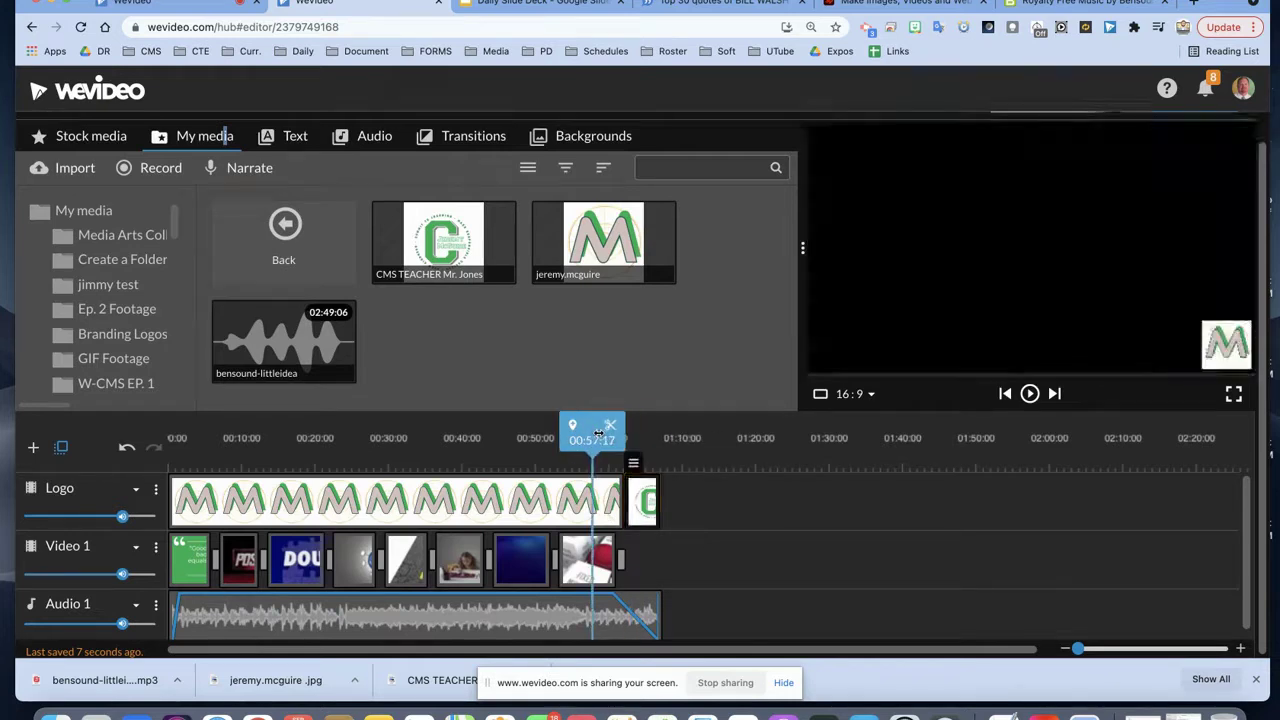
left_click(464, 138)
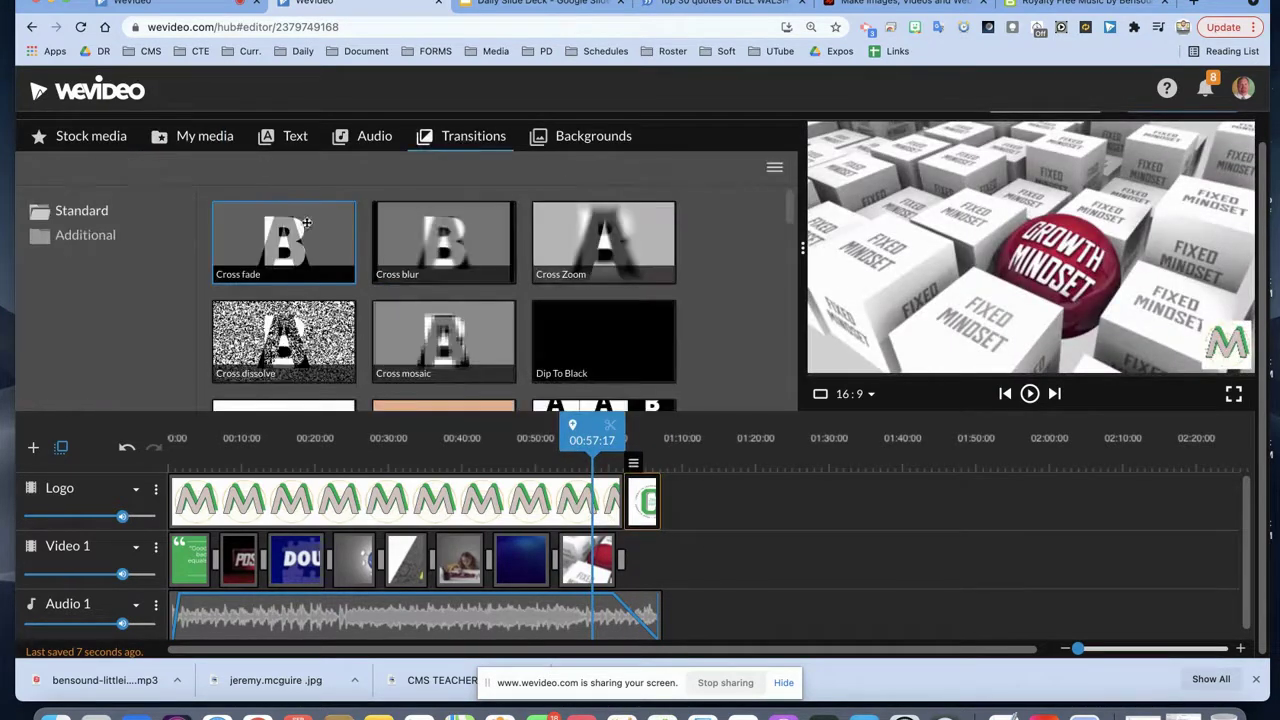
mouse_move(592, 432)
left_mouse_down()
mouse_move(618, 432)
mouse_move(577, 427)
left_mouse_up()
key("space")
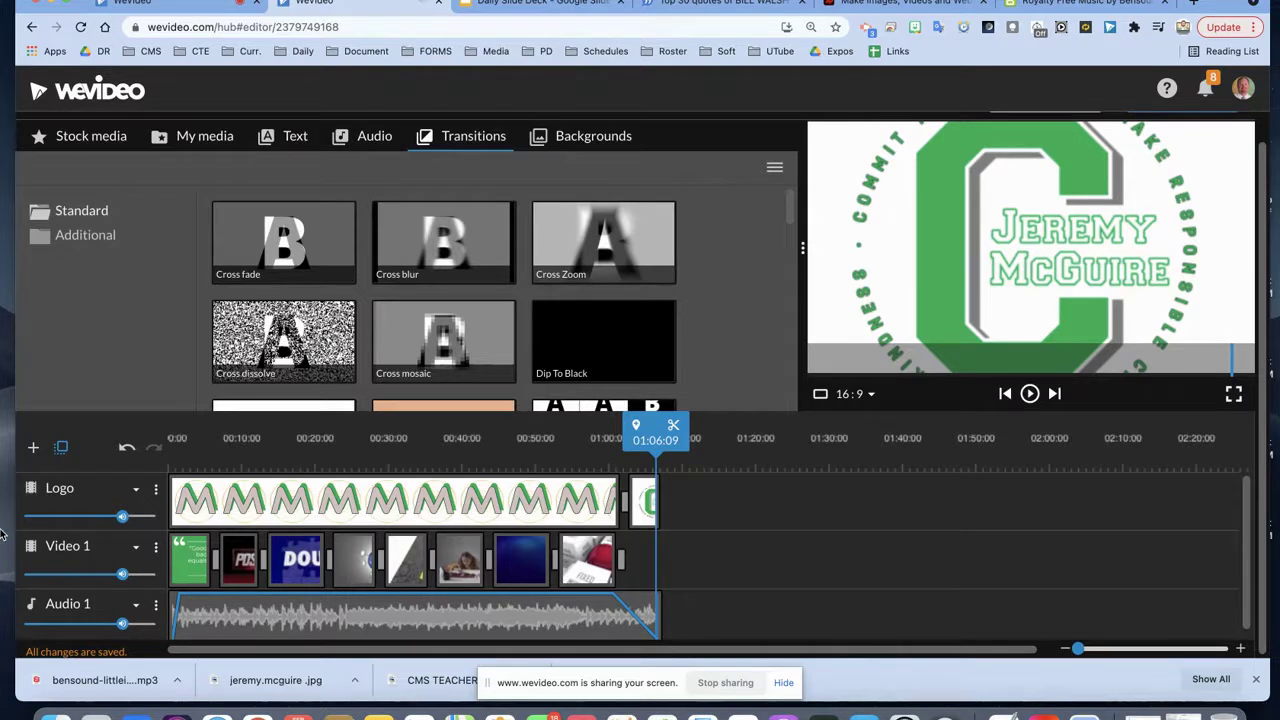
Step: Add a Video / Text track named Video 2 and place the Whisper - Title on it above the C logo clip
left_click(31, 449)
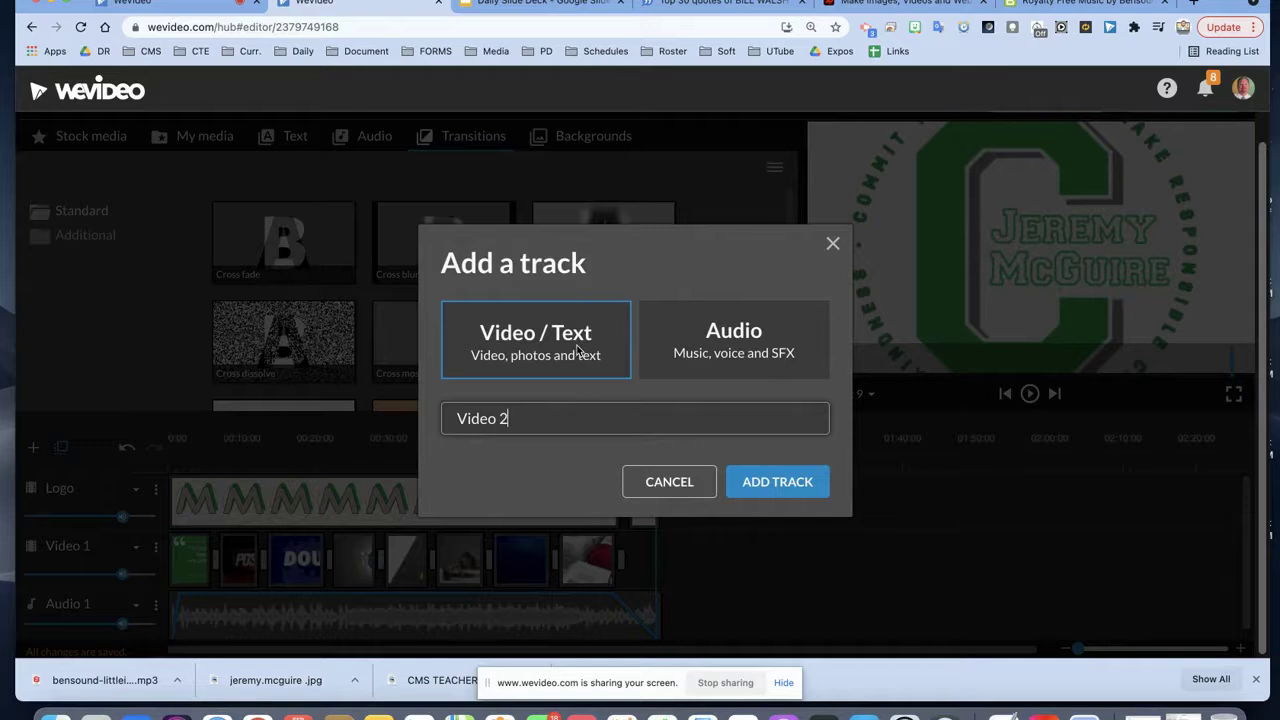
left_click(776, 484)
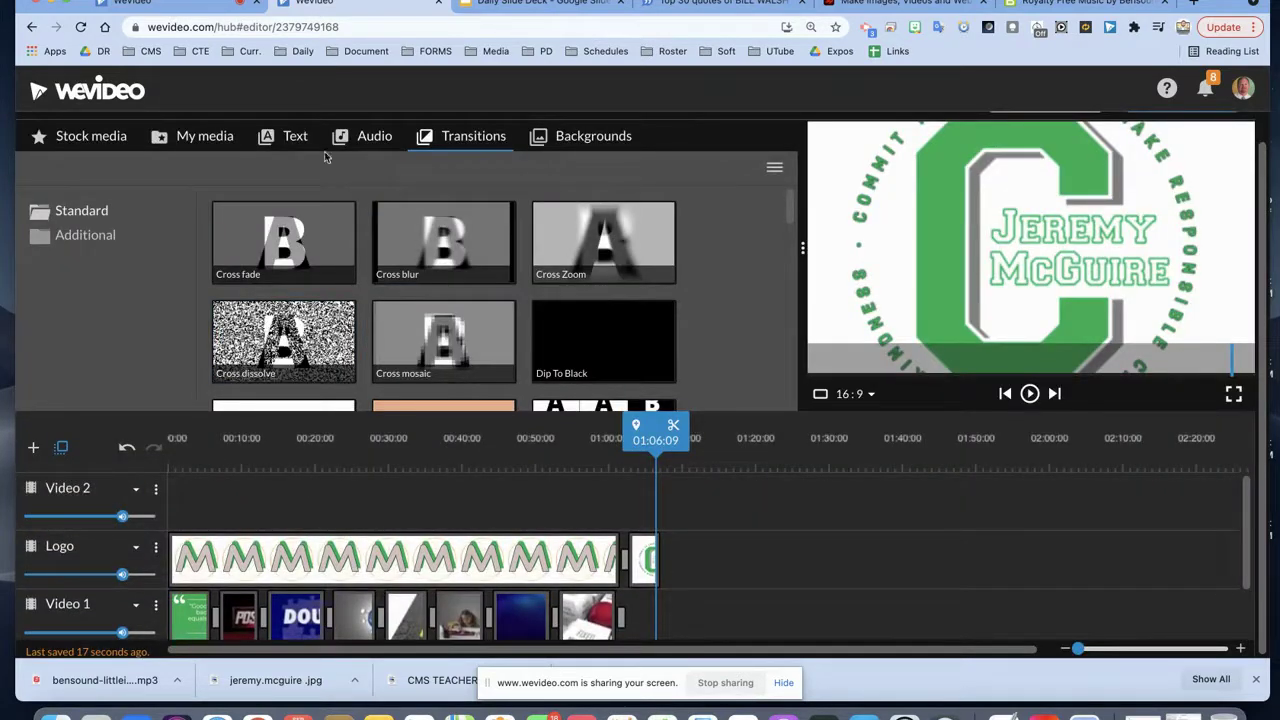
left_click(295, 140)
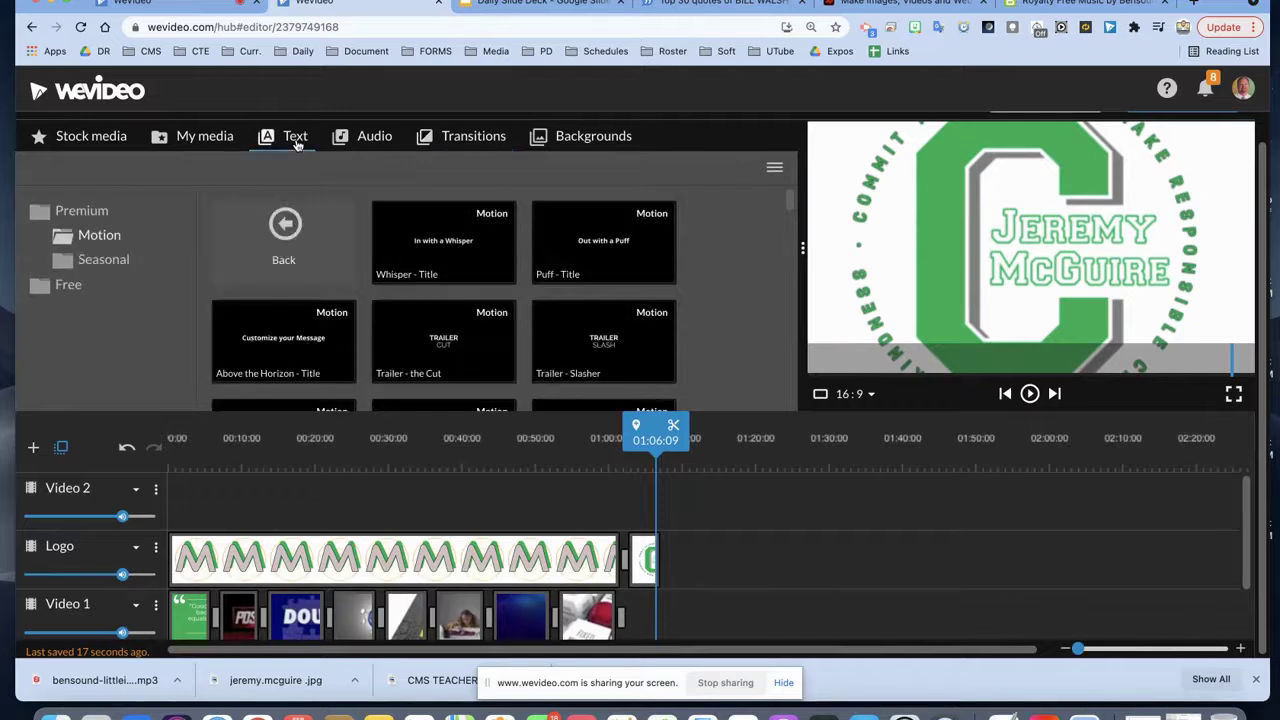
left_click(420, 238)
left_click_drag(420, 238, 635, 498)
left_click(638, 500)
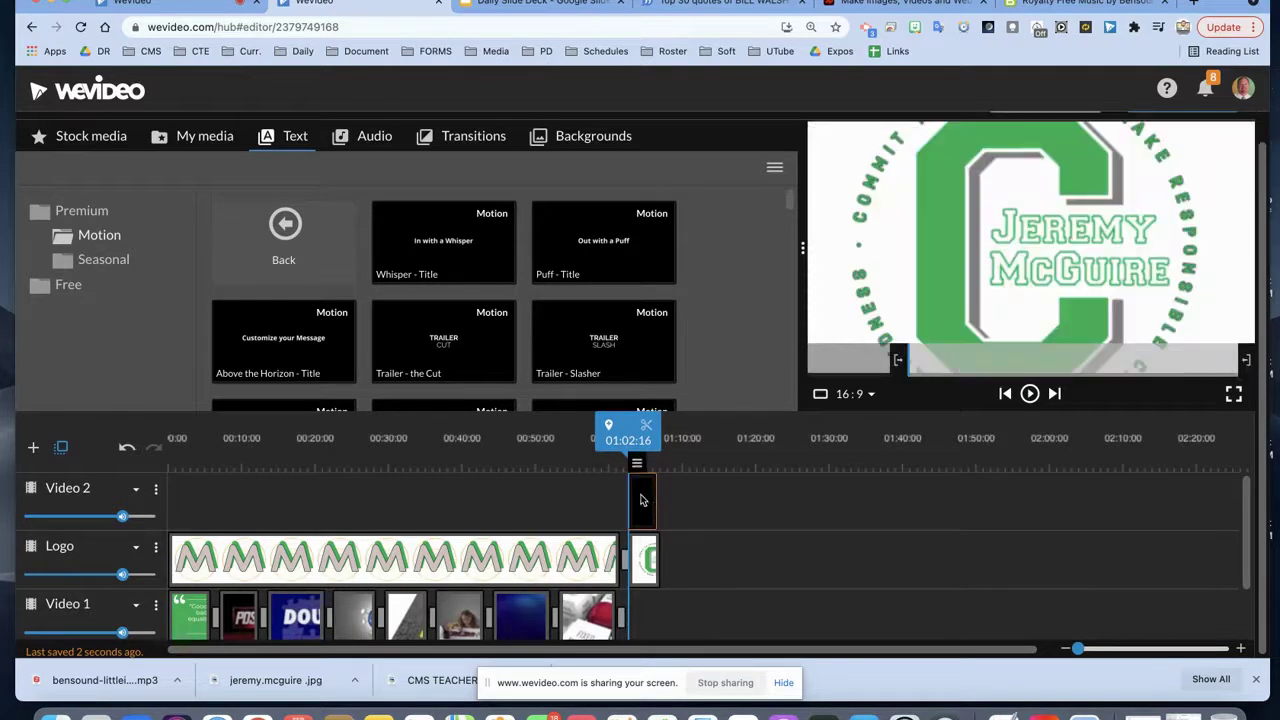
Step: Replace the Whisper title's text with "CREATED BY: MR." followed by the creator's surname
left_click(642, 438)
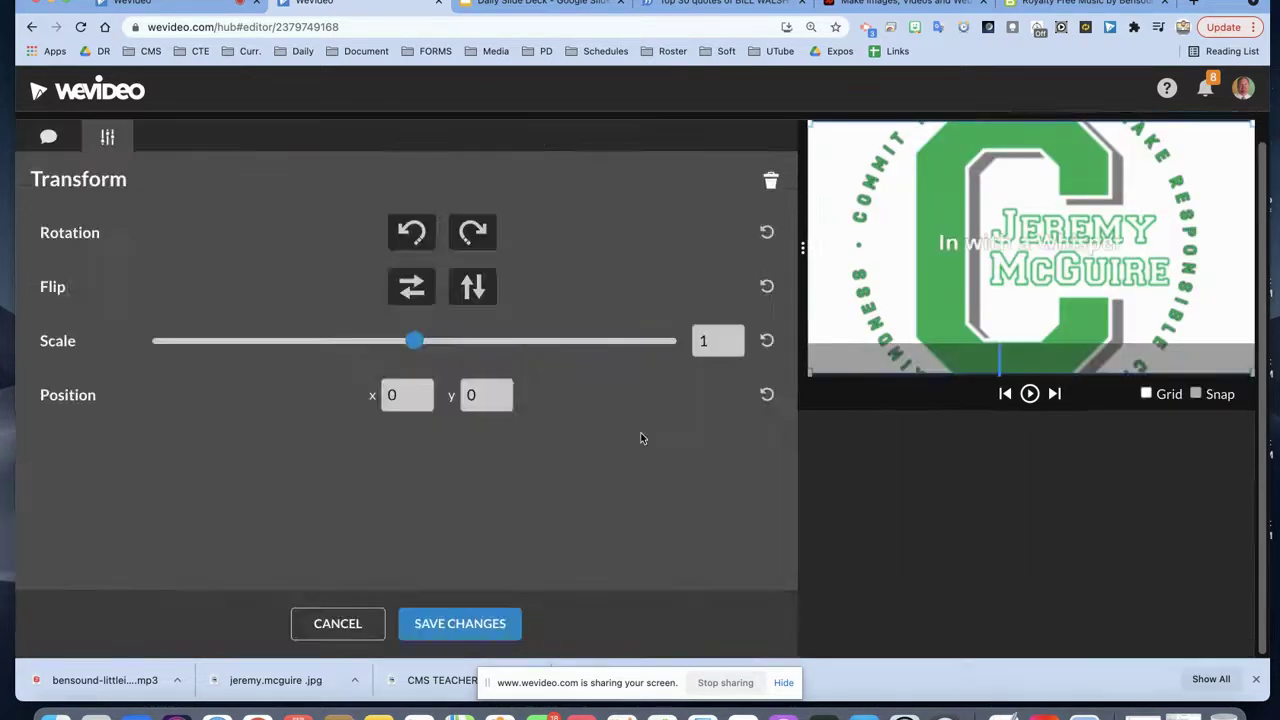
left_click(48, 136)
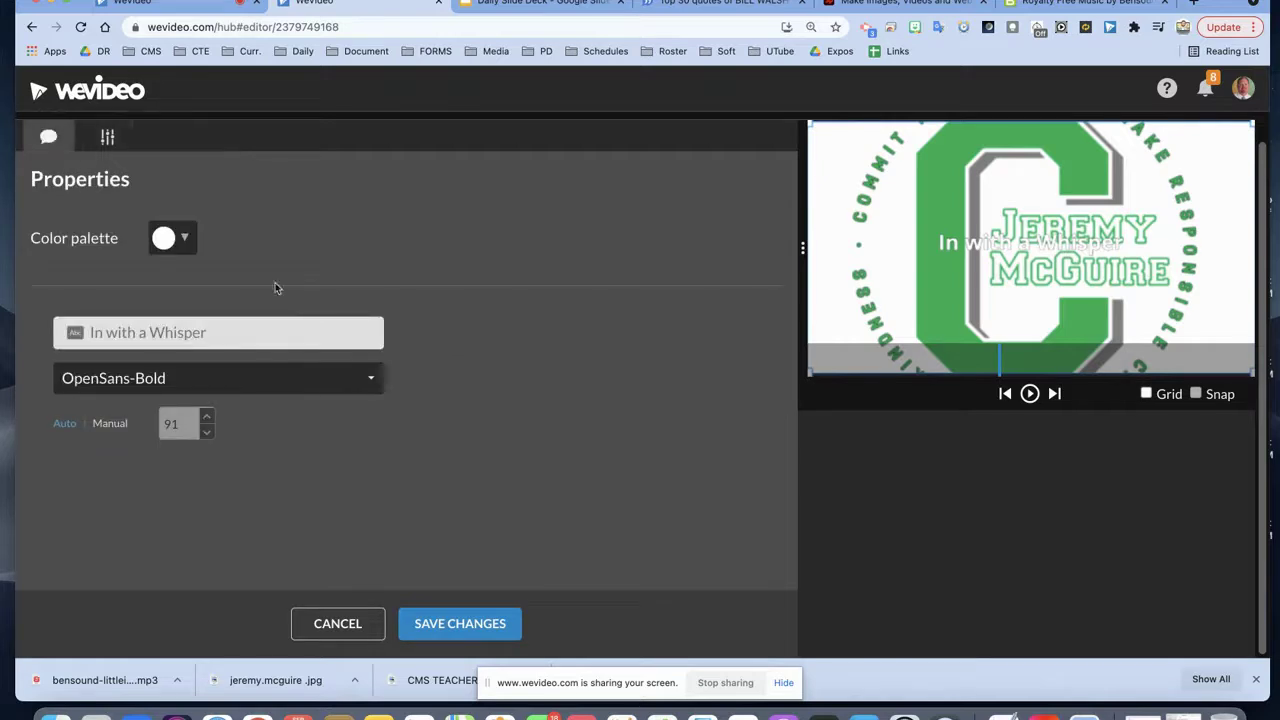
left_click(262, 327)
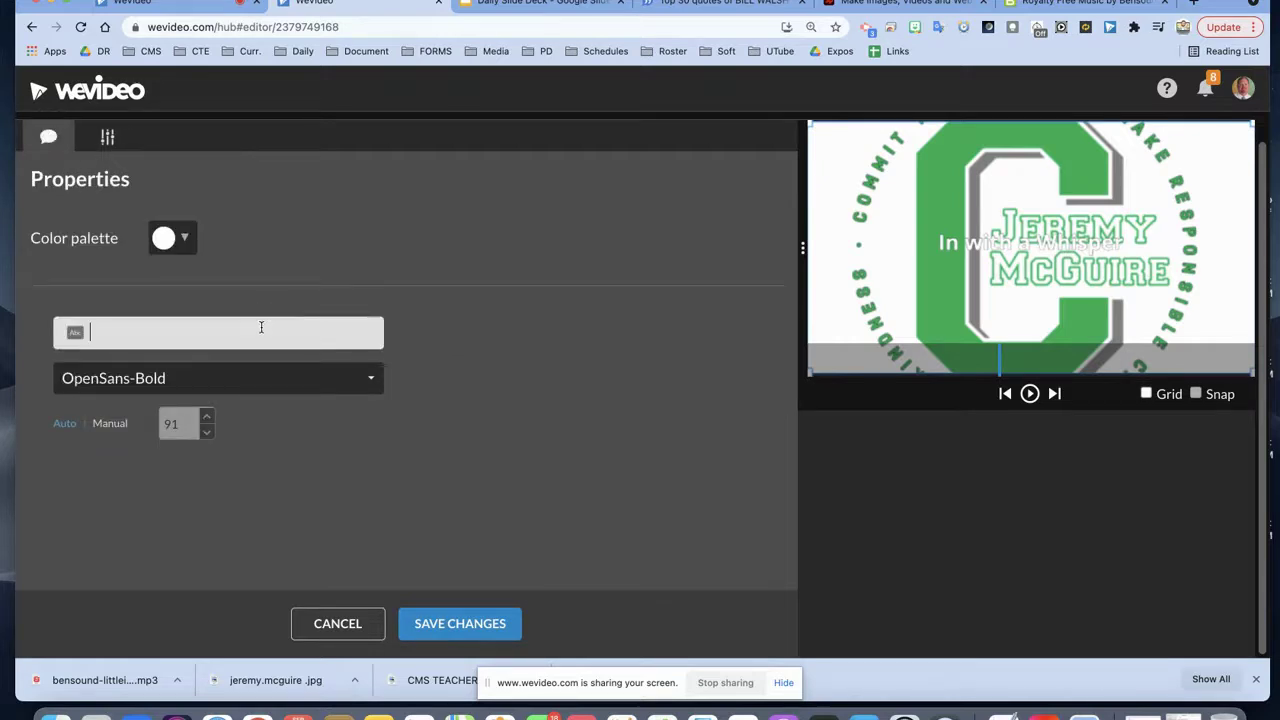
type("CREATED BY")
key("BackSpace")
type(": MR")
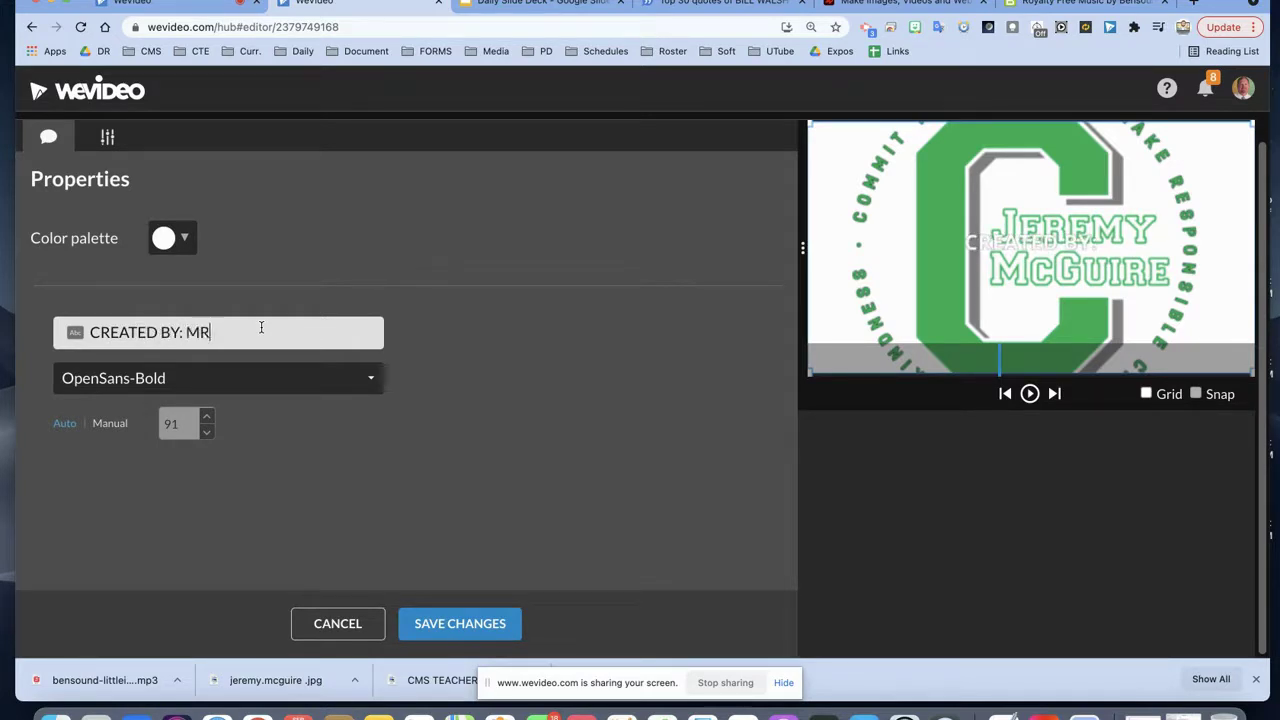
type(". ")
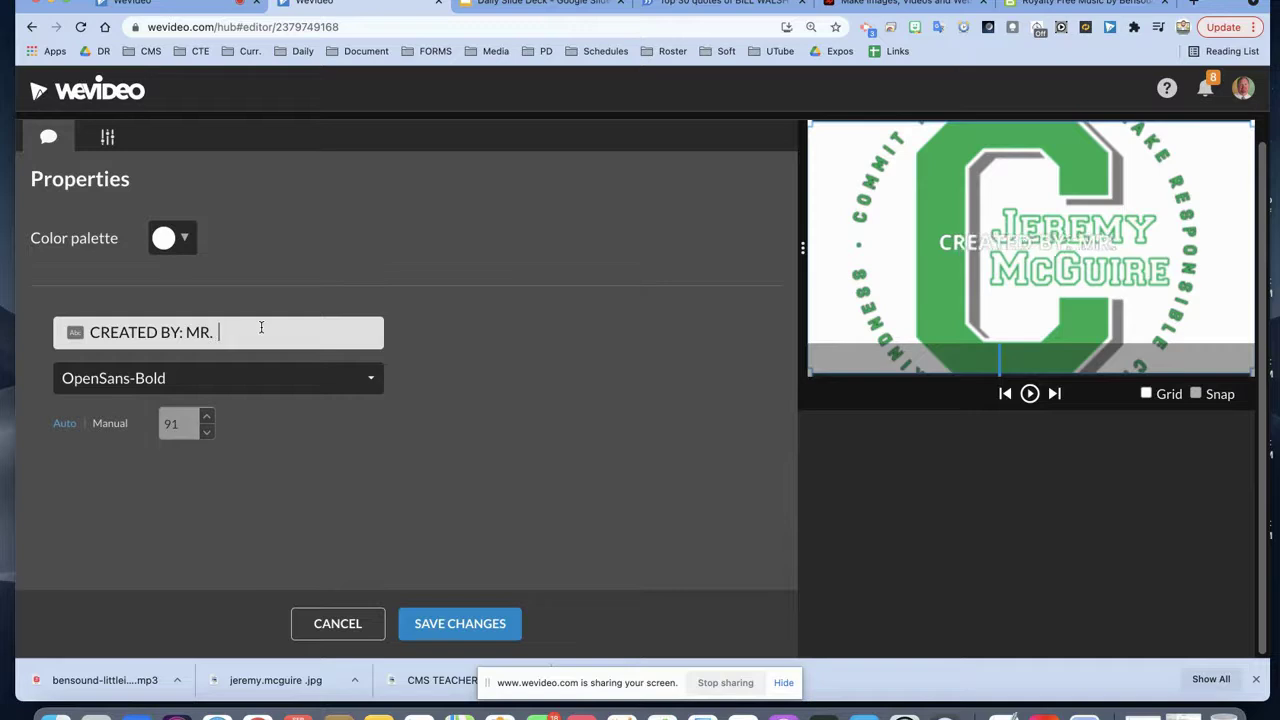
type("MCGUIRE")
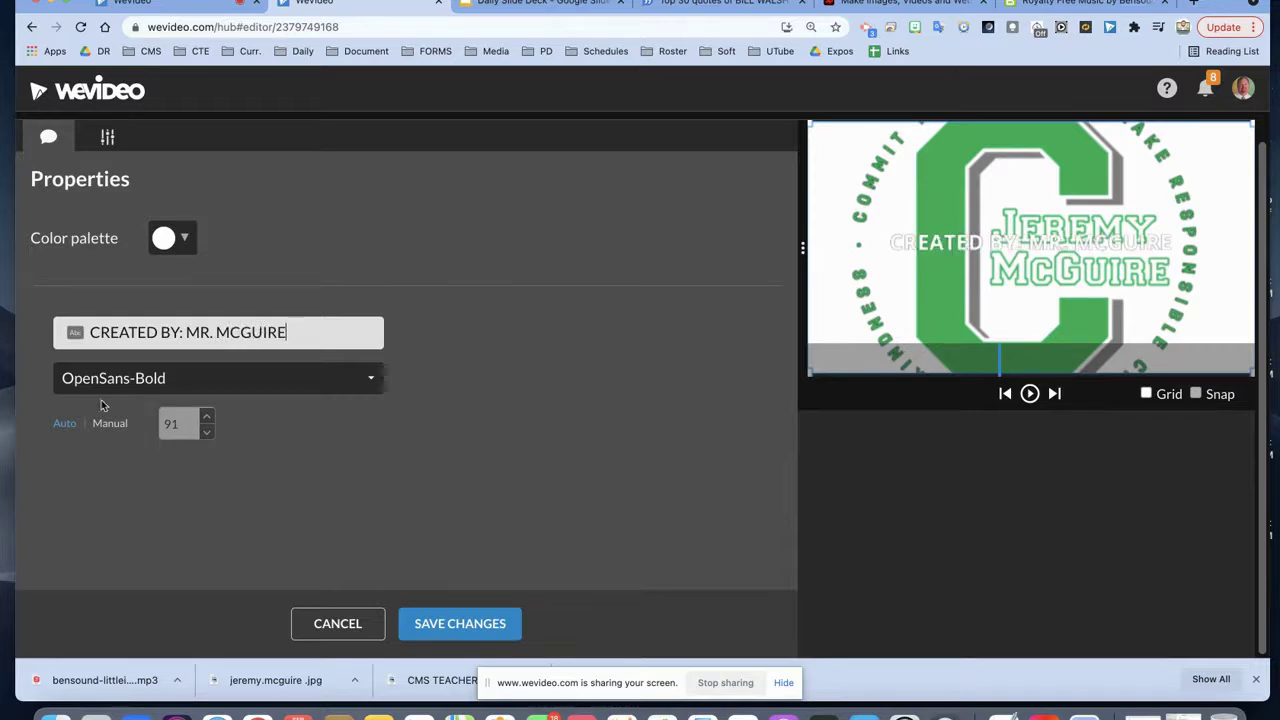
Step: Recolor the title text green and move it down to the lower edge of the C logo
left_click(185, 237)
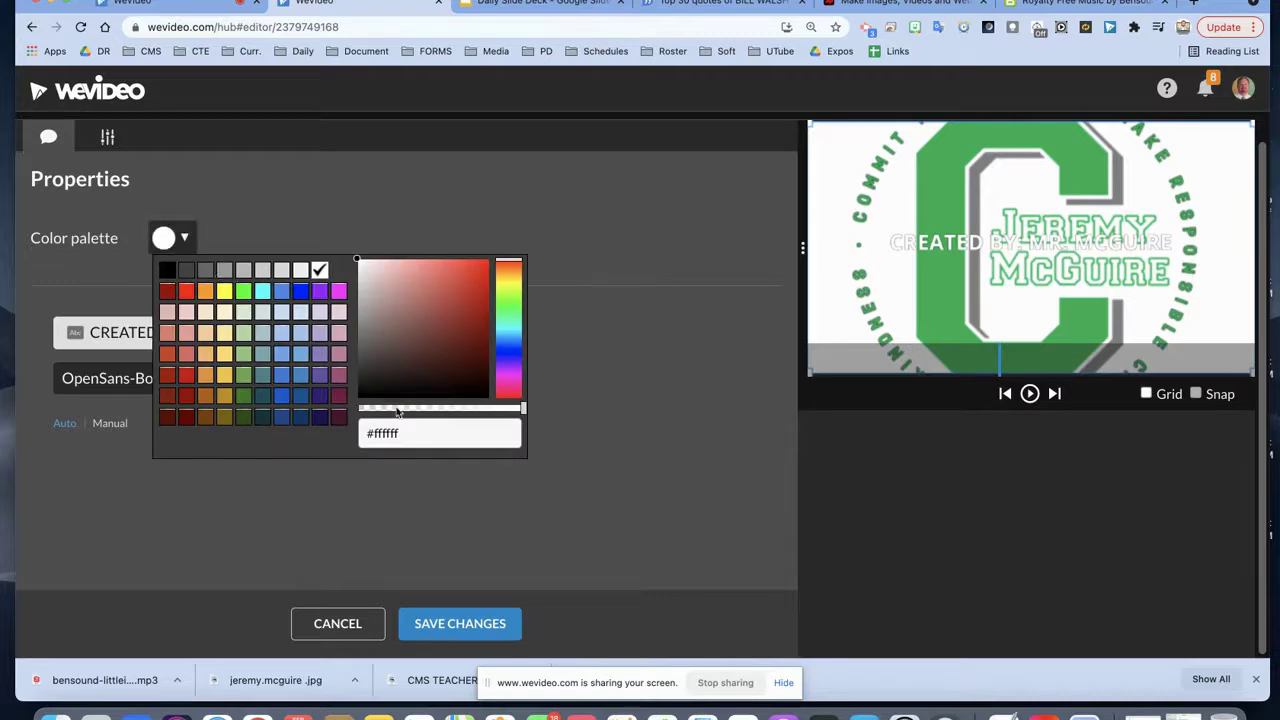
key("BackSpace")
key("BackSpace")
type("00B")
key("Return")
left_click_drag(937, 269, 937, 352)
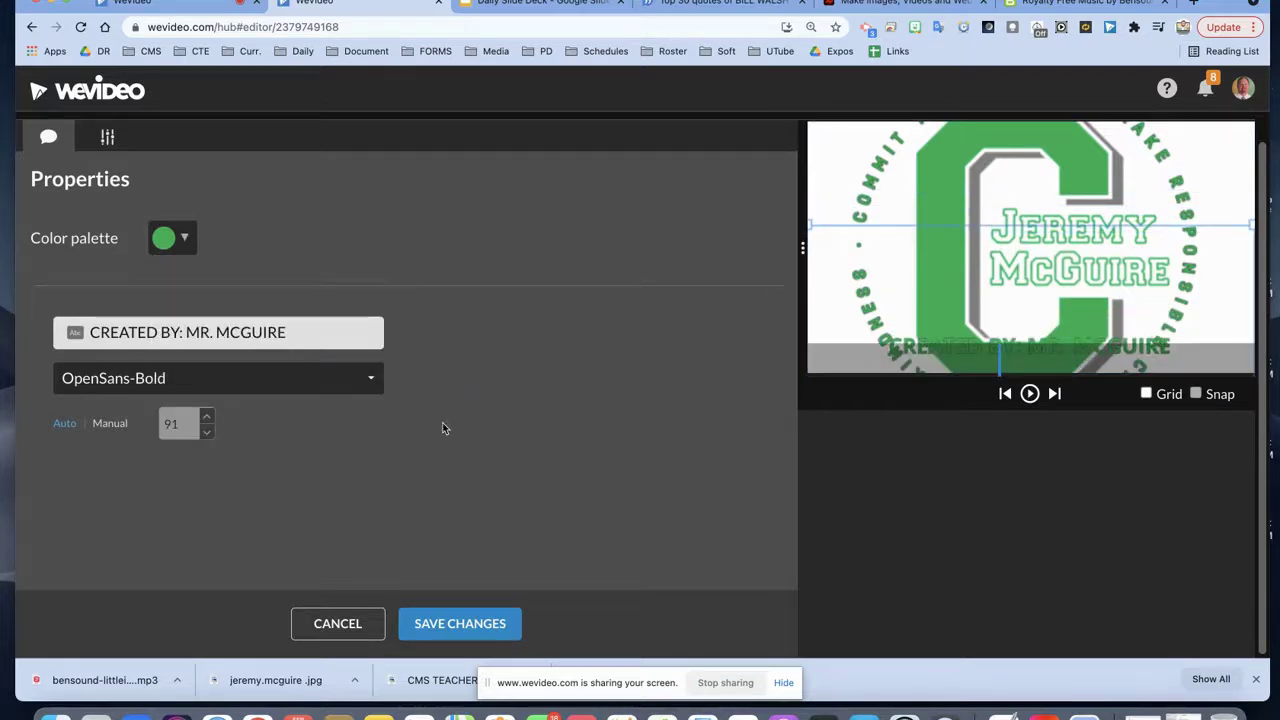
Step: Set the title's font to Alfa Slab One and its color to black, and save the changes
left_click(178, 388)
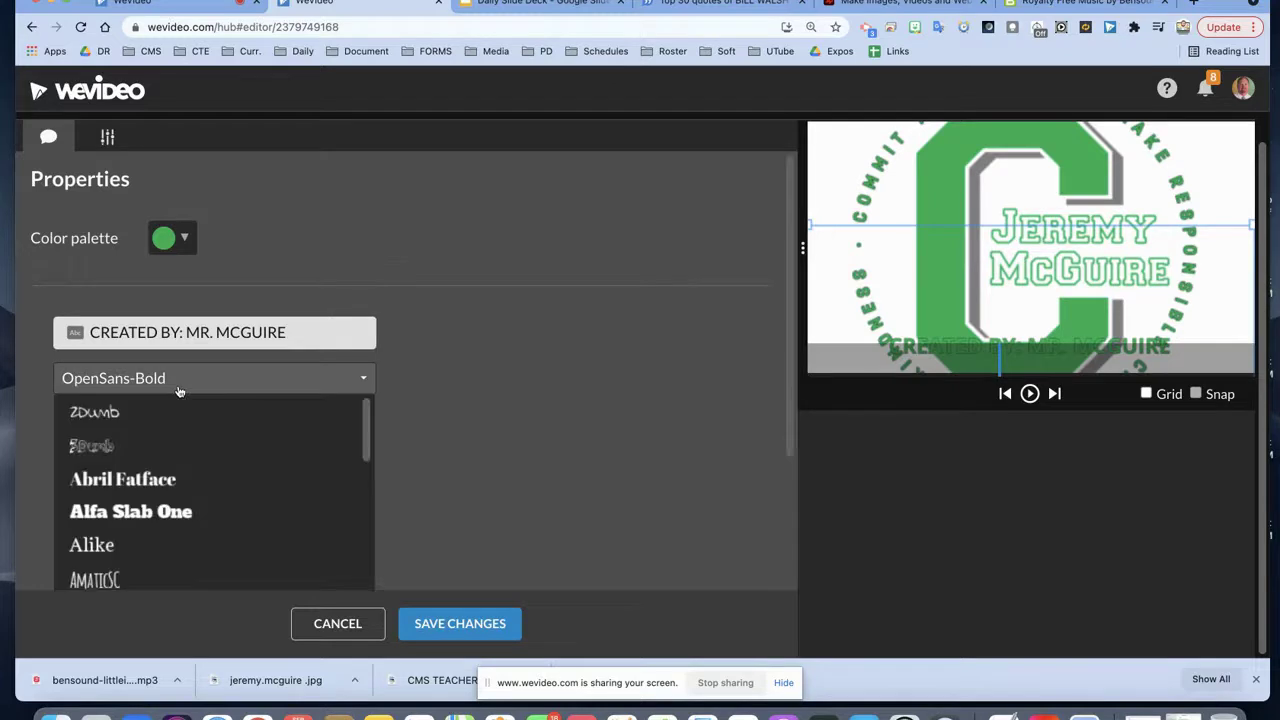
left_click(170, 511)
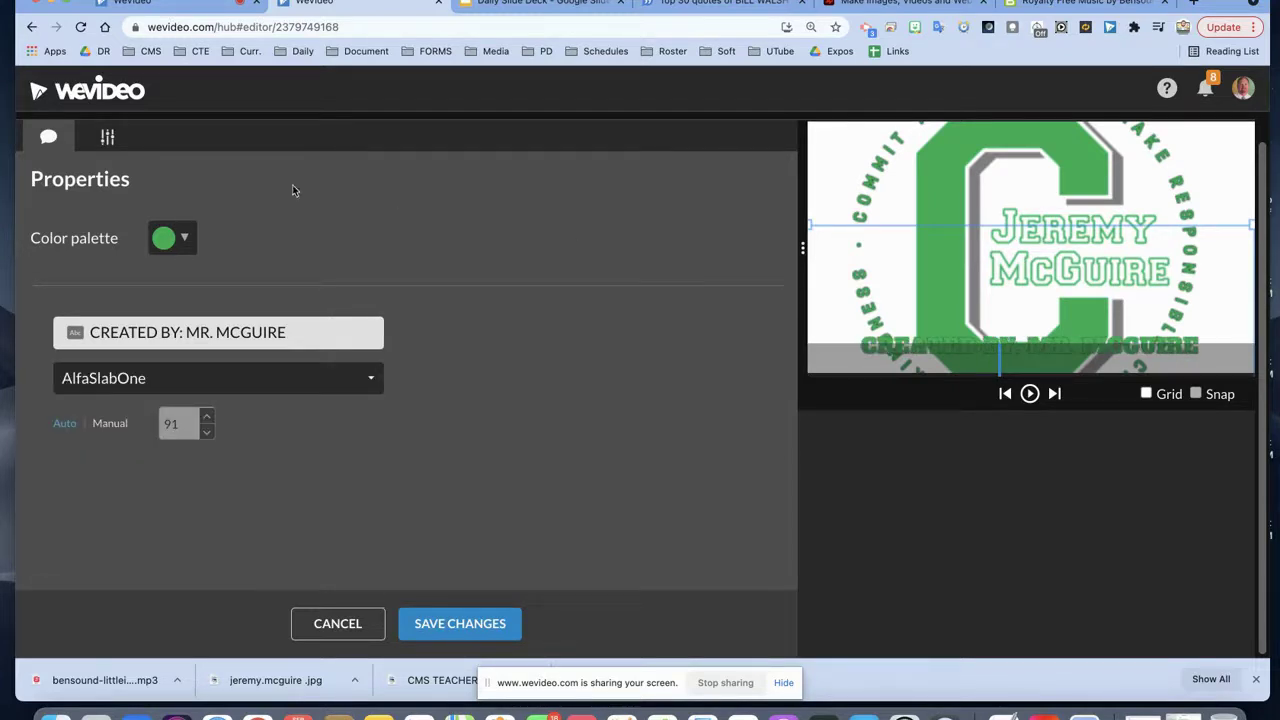
left_click(166, 238)
left_click(168, 270)
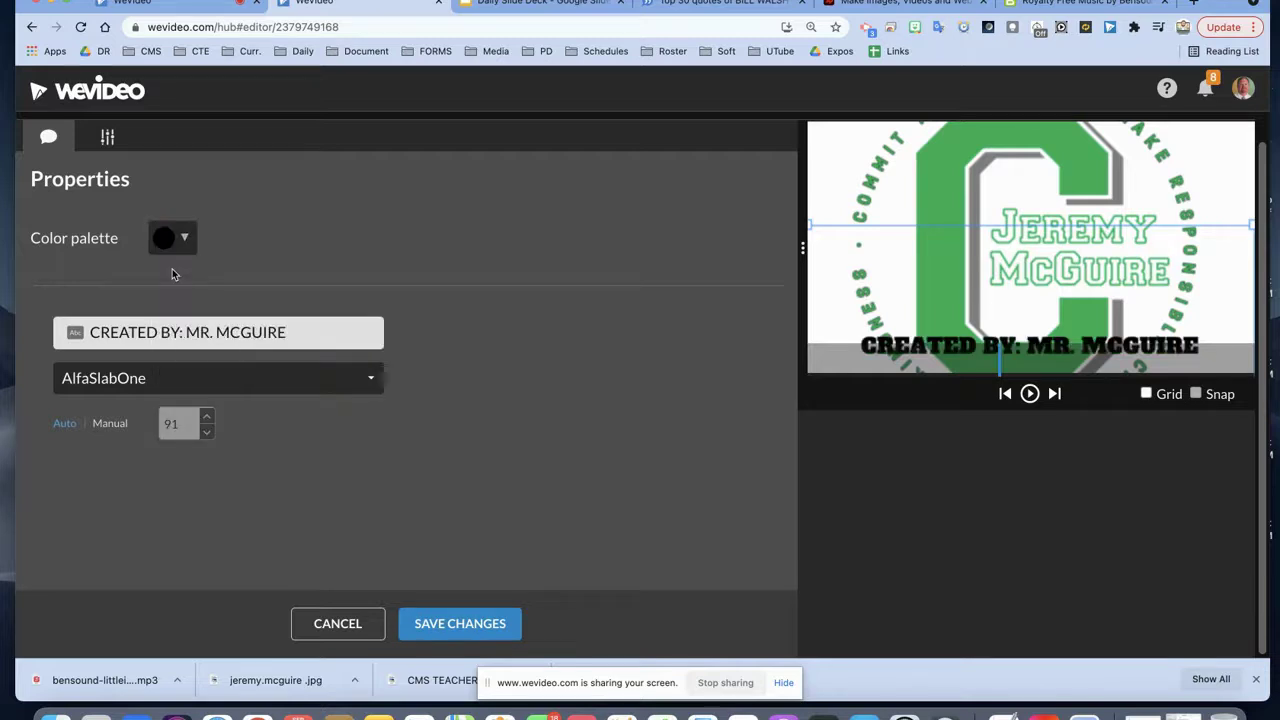
left_click(452, 627)
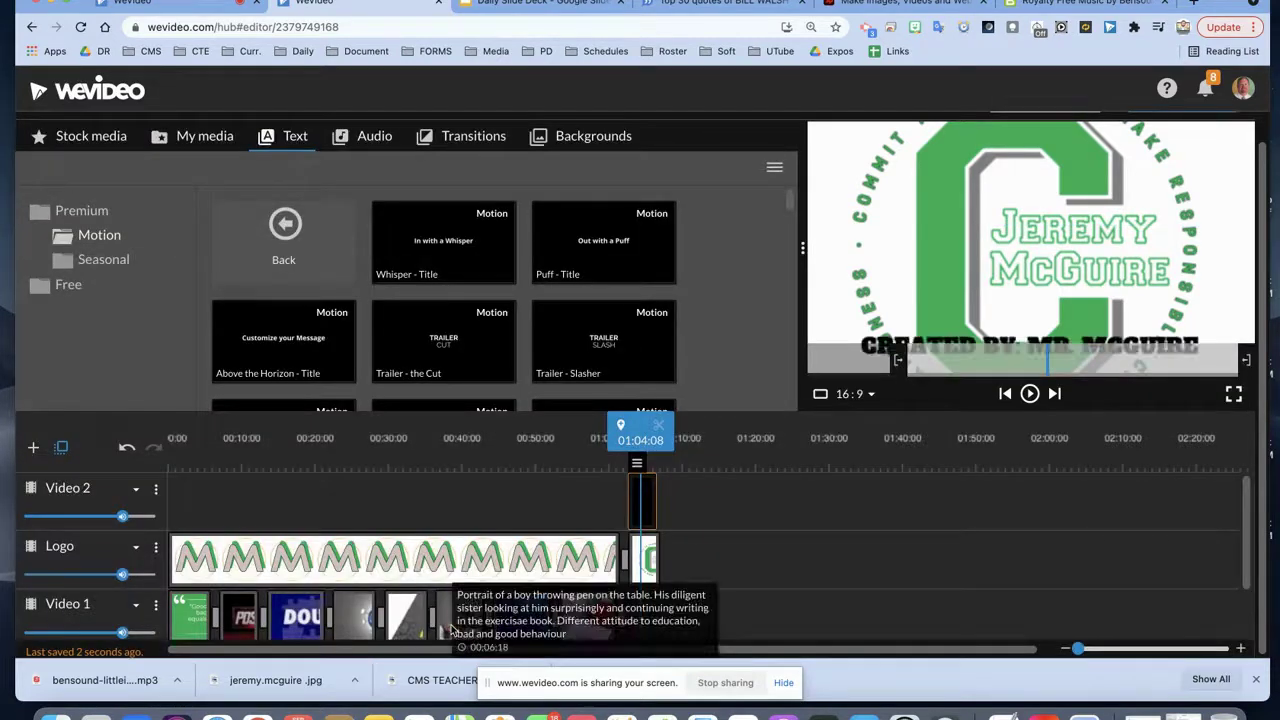
Step: Shorten the title text to "CREATED BY" by removing the colon and the creator's name, and save the change
left_click(645, 480)
left_click(642, 440)
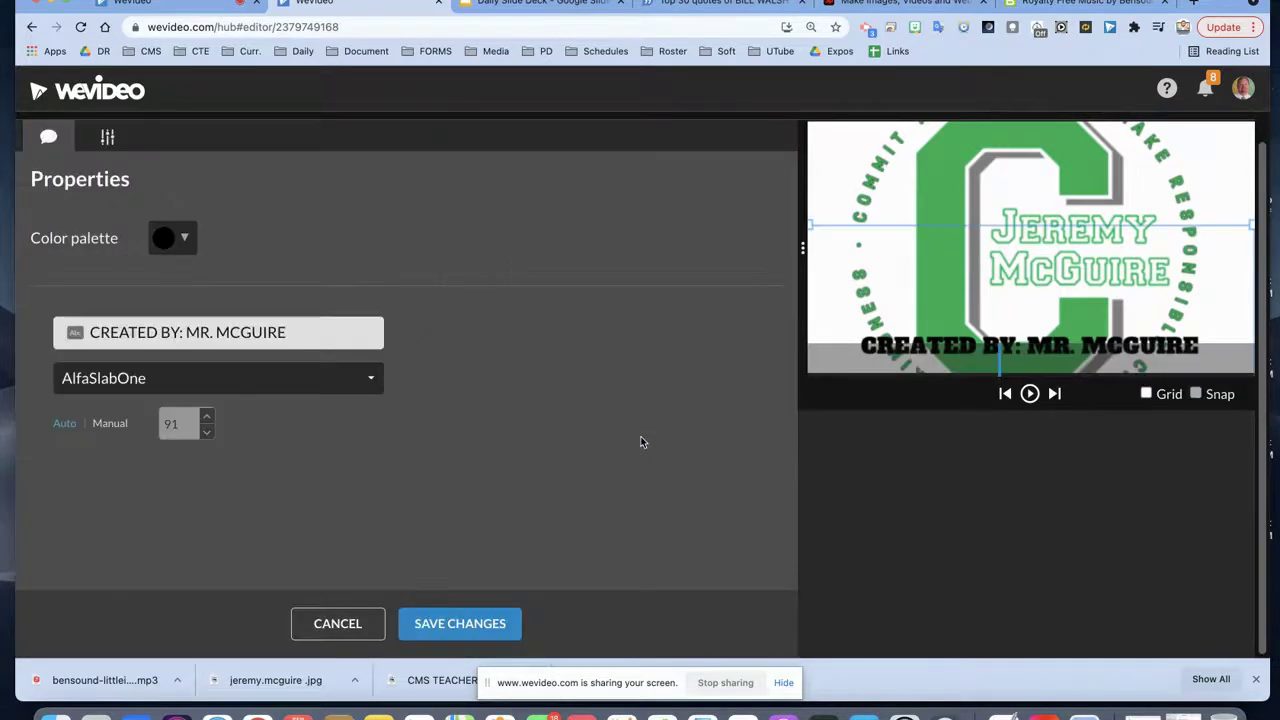
left_click(294, 324)
key("BackSpace")
key("BackSpace")
key("BackSpace")
key("BackSpace")
key("BackSpace")
key("BackSpace")
key("BackSpace")
key("BackSpace")
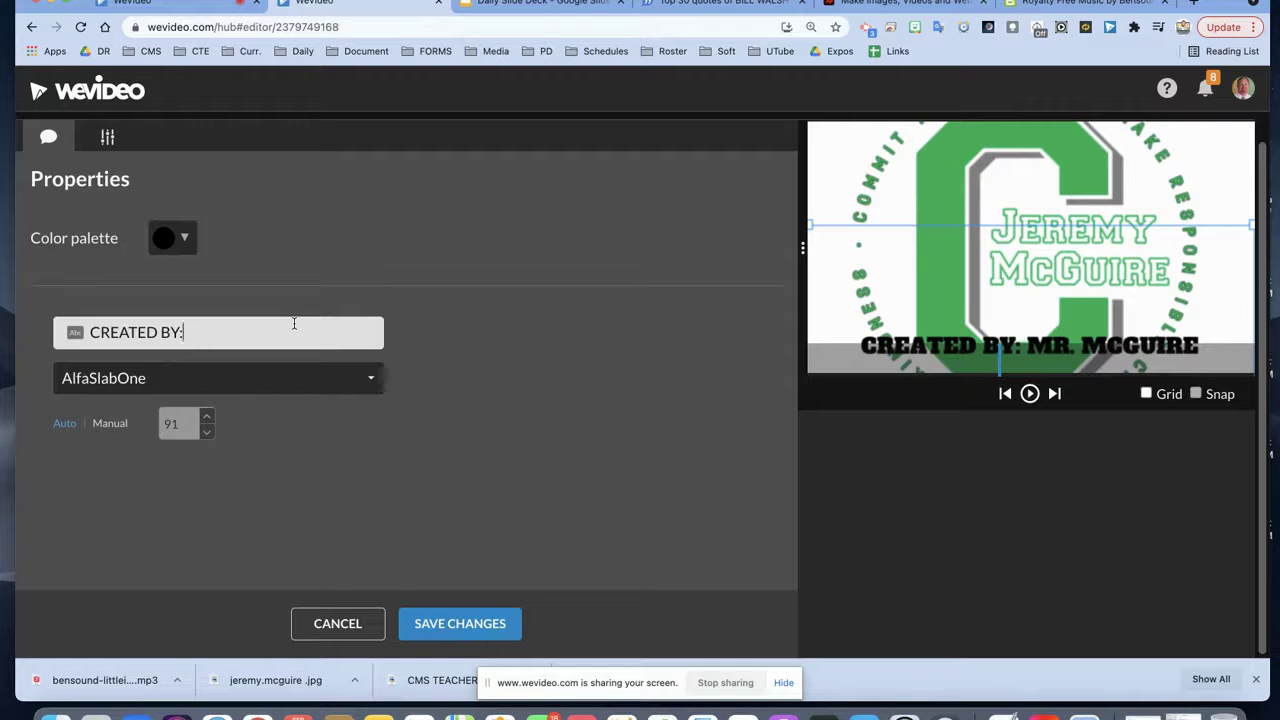
left_click(470, 624)
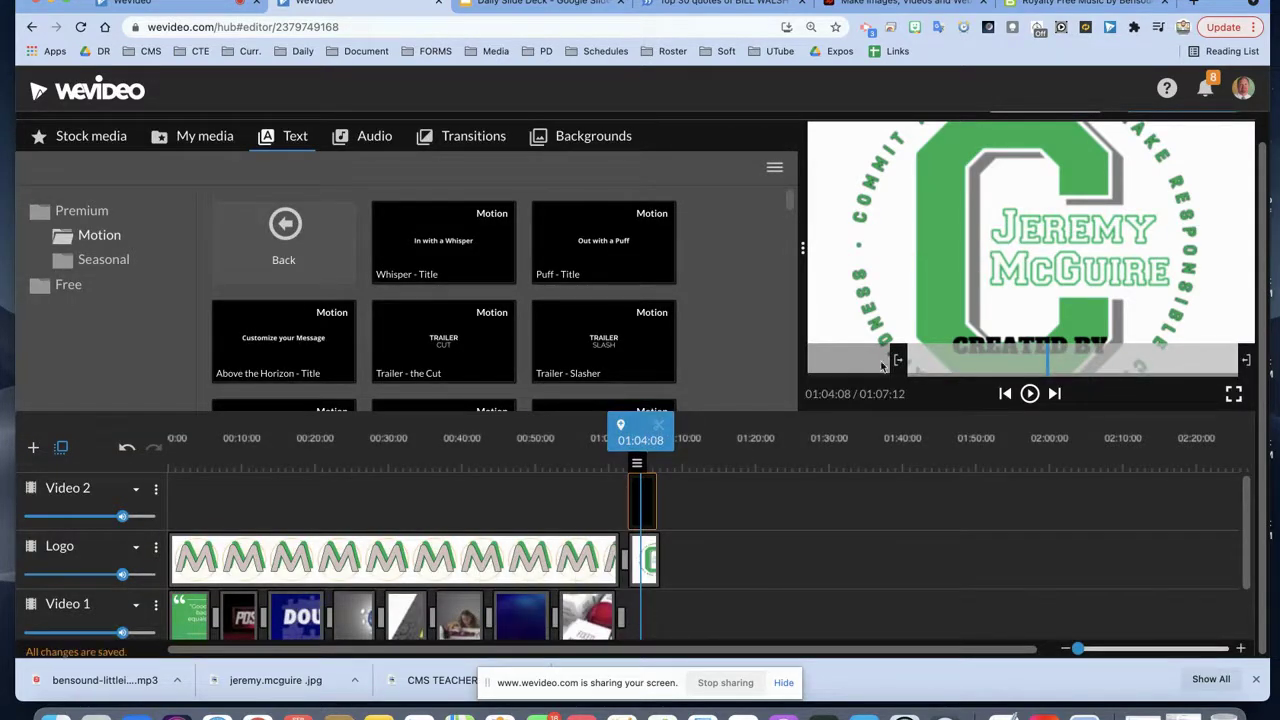
Step: Move the "CREATED BY" title to the top of the frame at about x -69, y -450, and save the position
left_click(638, 468)
left_click(638, 447)
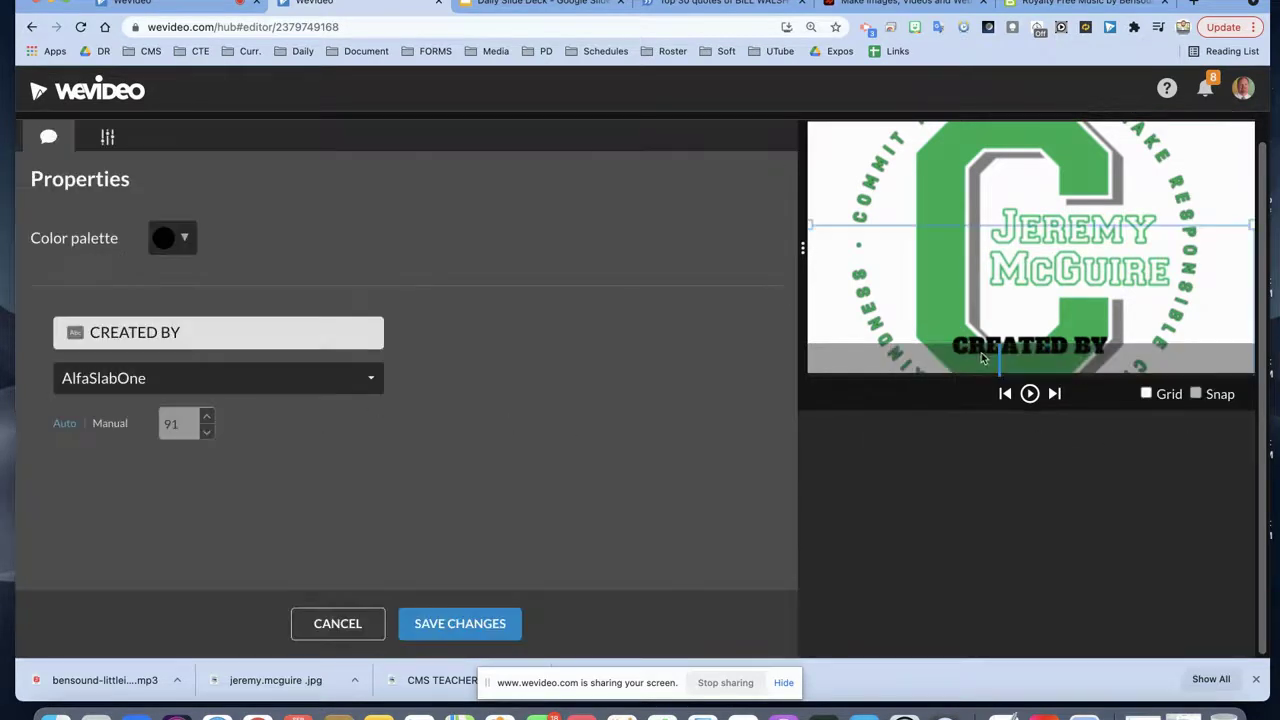
left_click(107, 135)
left_click_drag(977, 334, 970, 346)
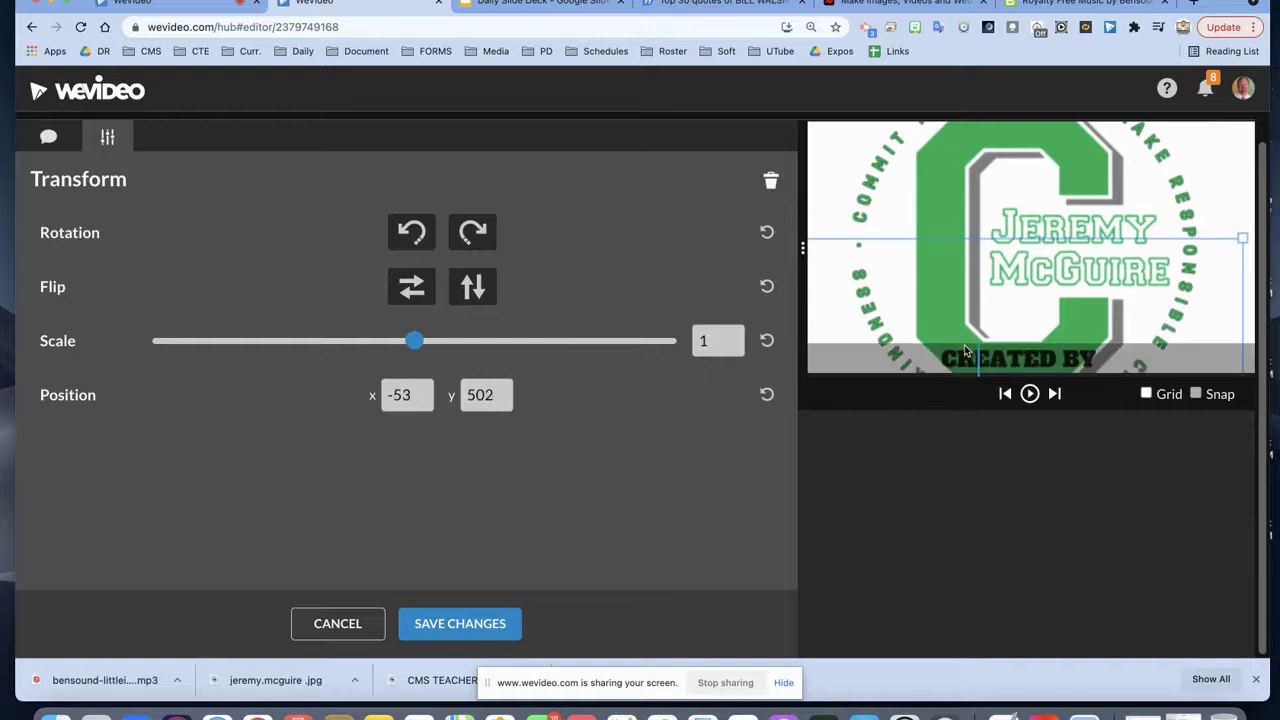
left_click_drag(956, 245, 976, 133)
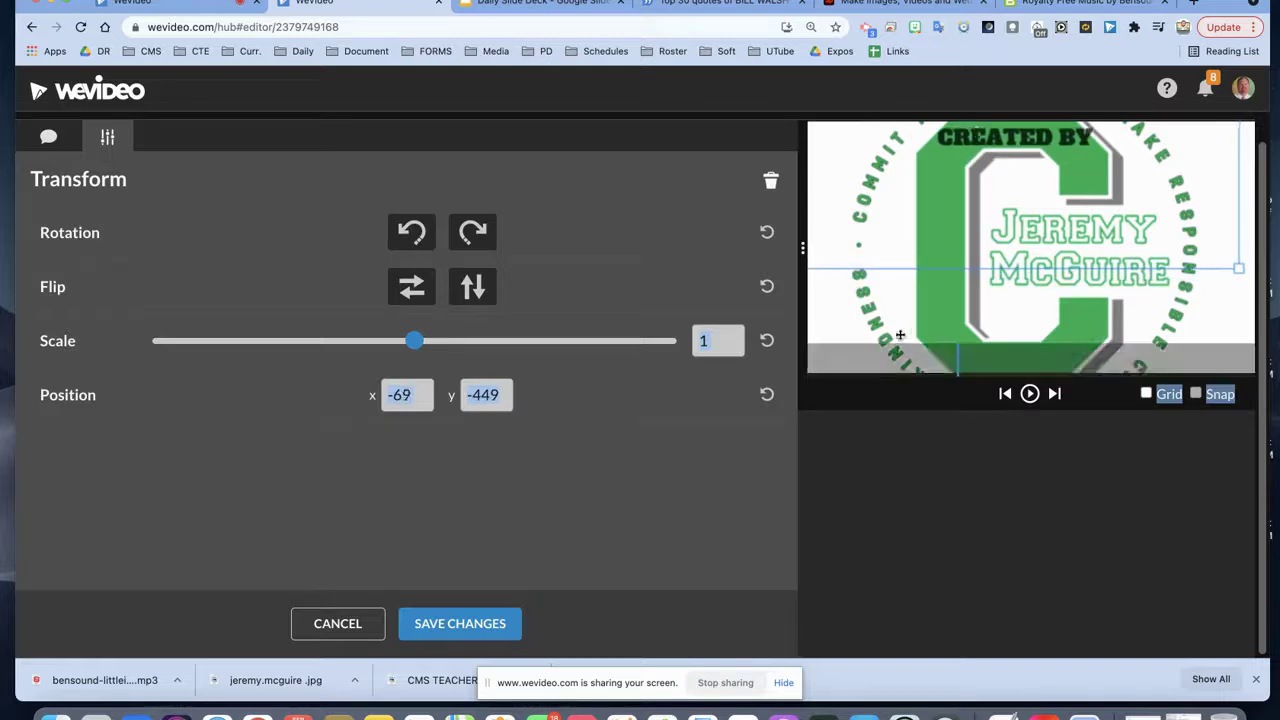
left_click(472, 626)
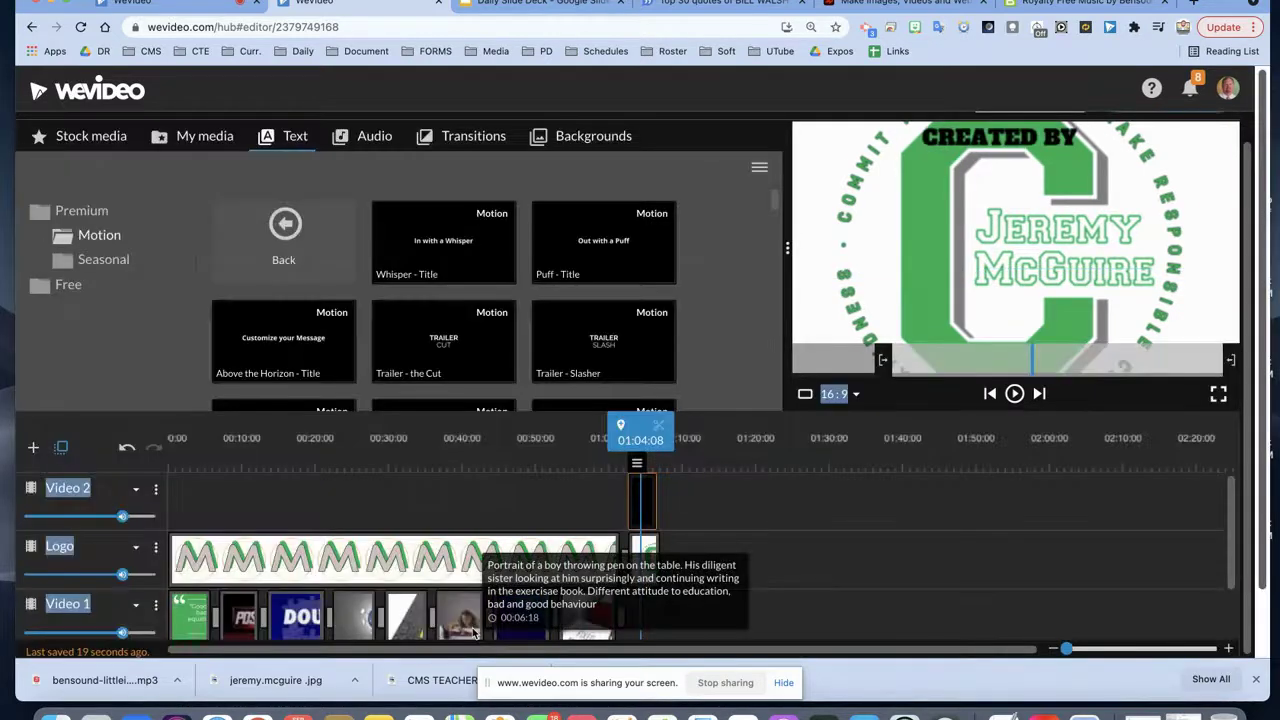
left_click(630, 436)
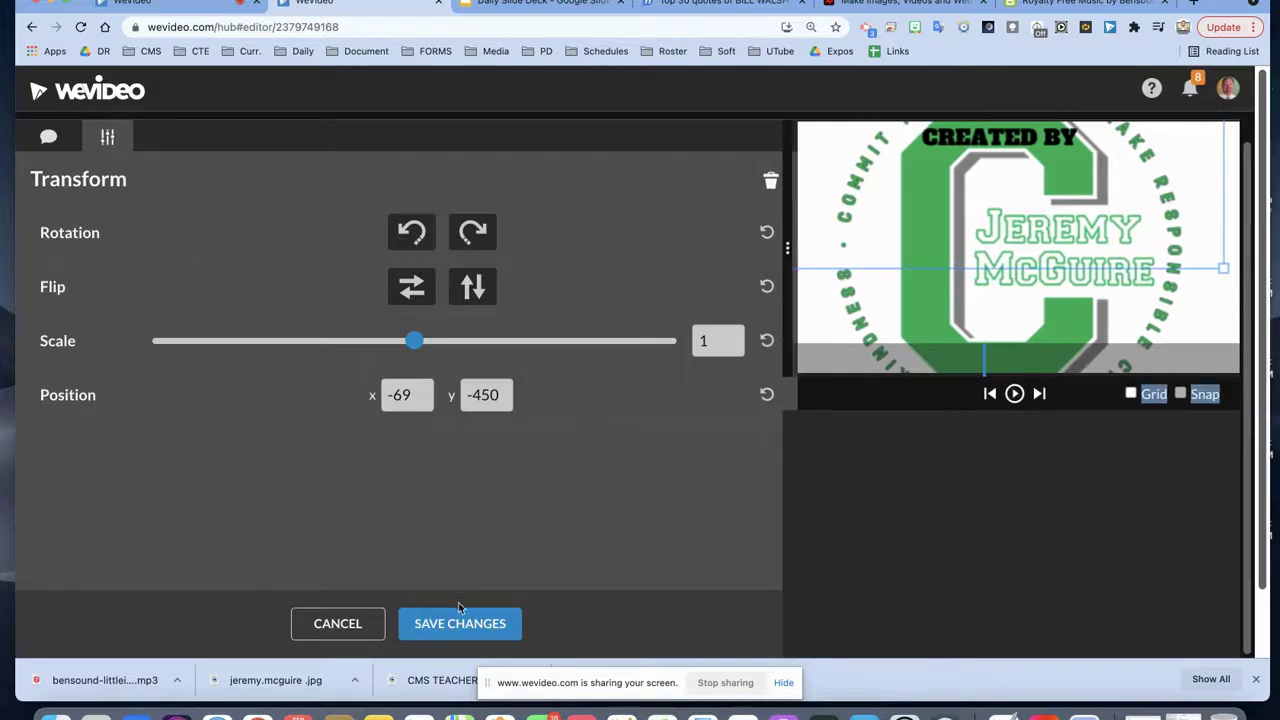
left_click(459, 614)
Step: Add a Cross fade transition to the end of the C logo clip on the Logo track
key("space")
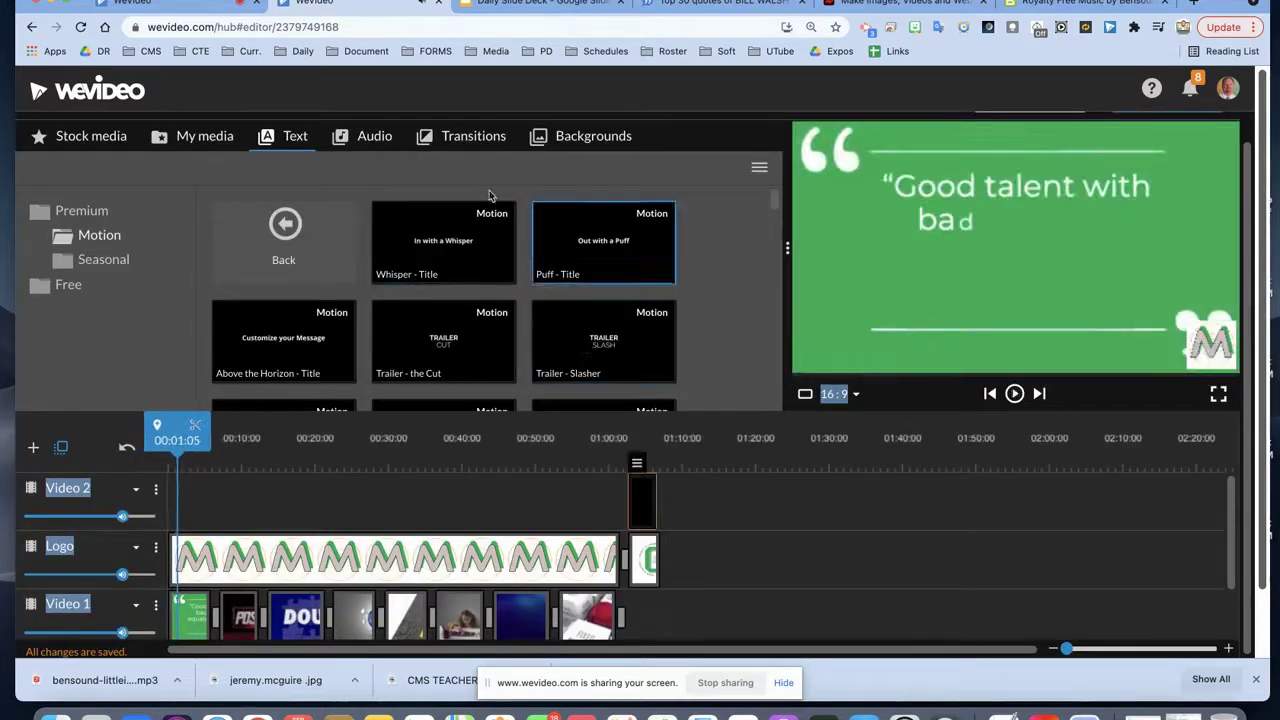
left_click(457, 135)
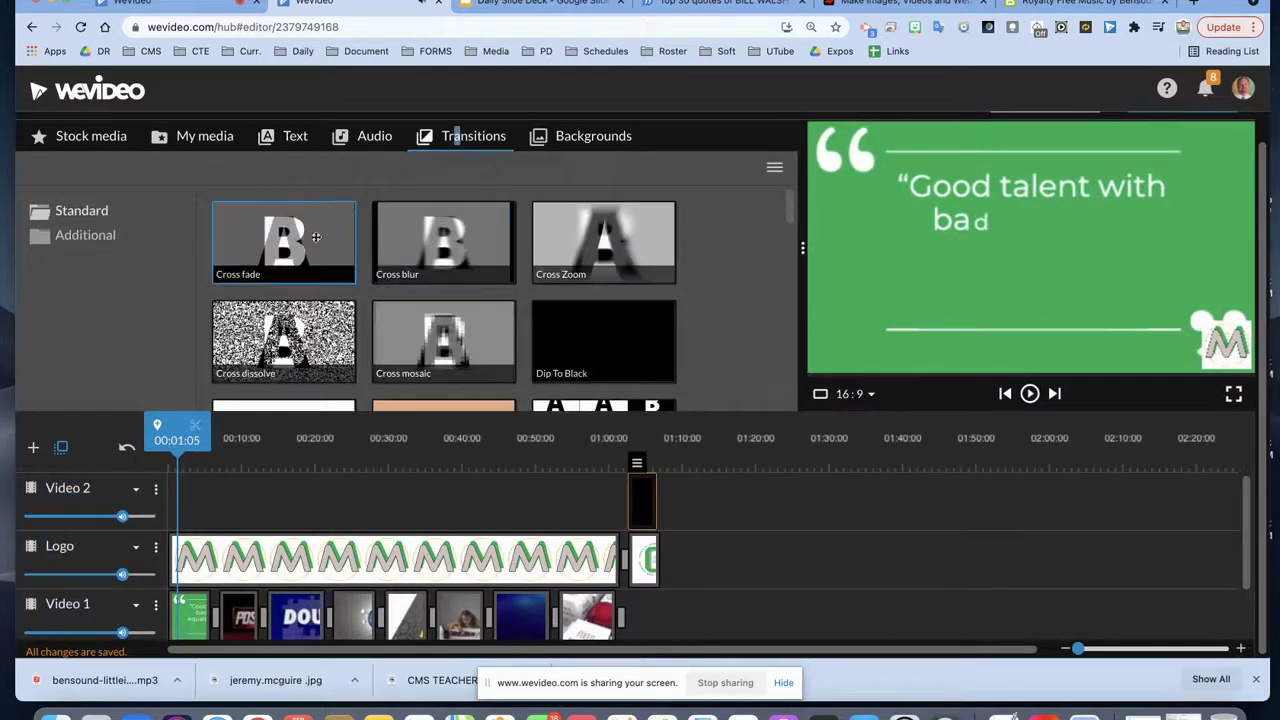
left_click(655, 440)
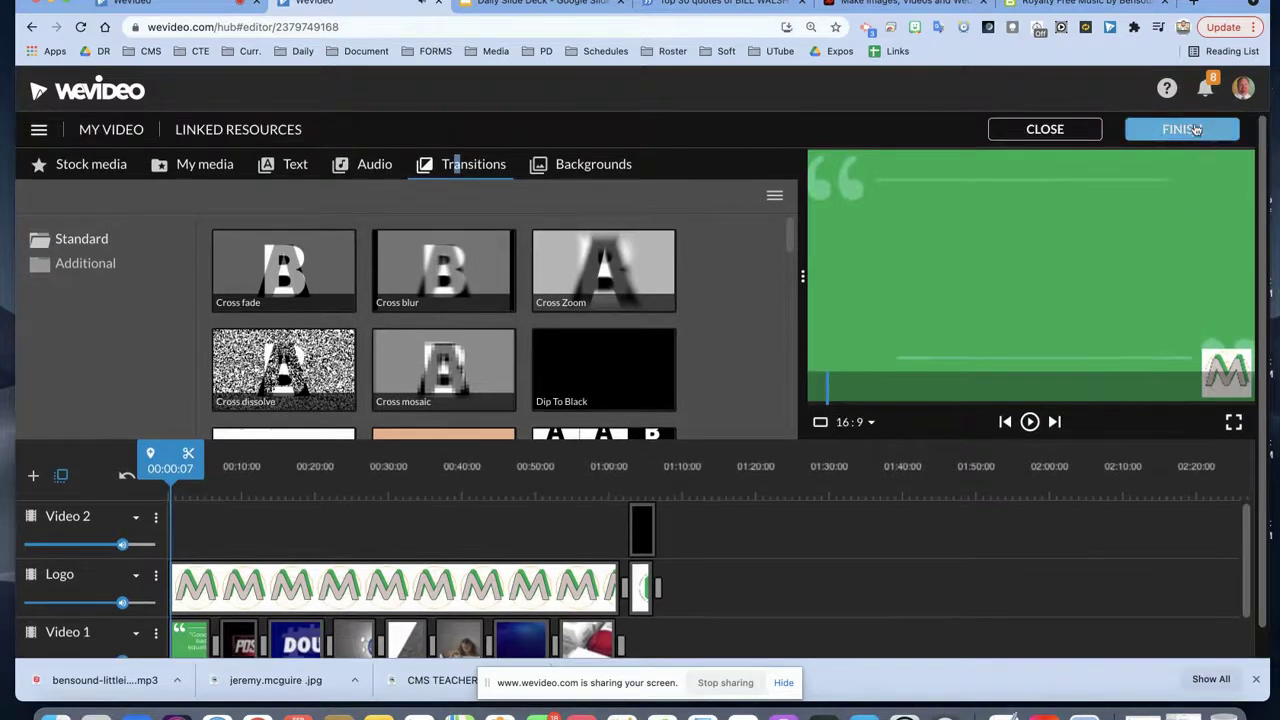
Step: Finish the edited video and clear the default export title
left_click(1190, 129)
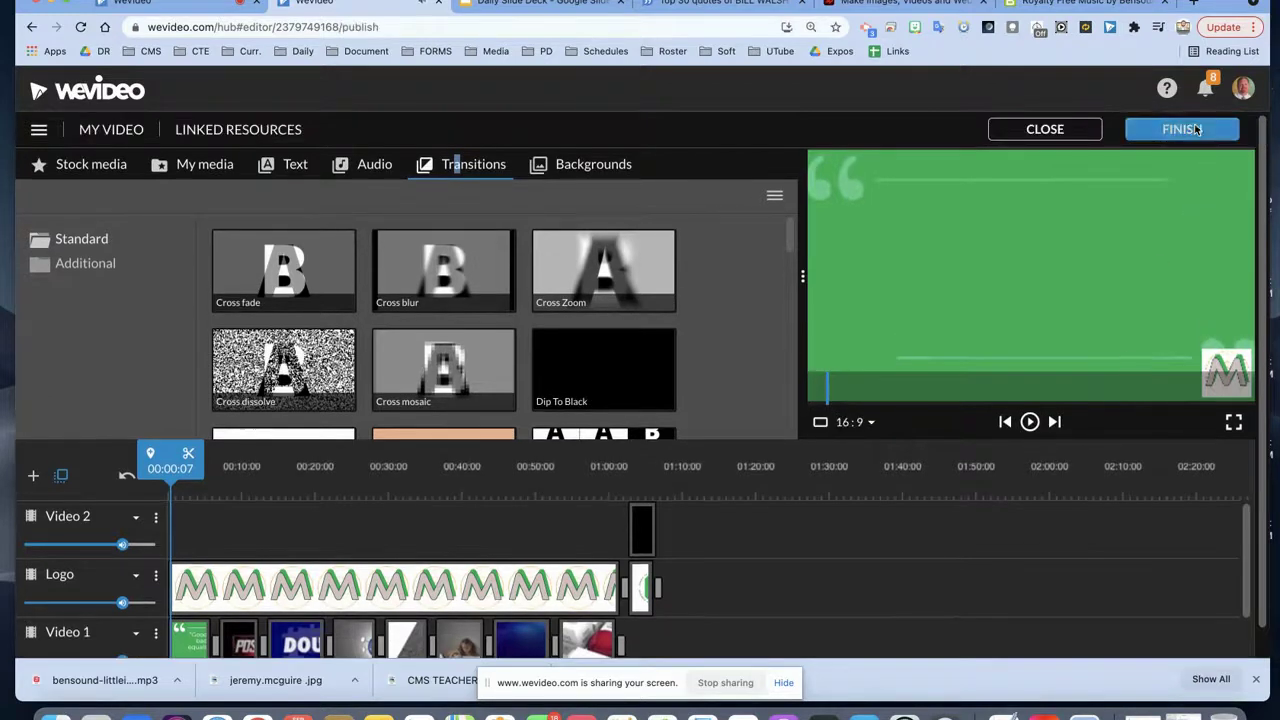
left_click(600, 394)
key("super+a")
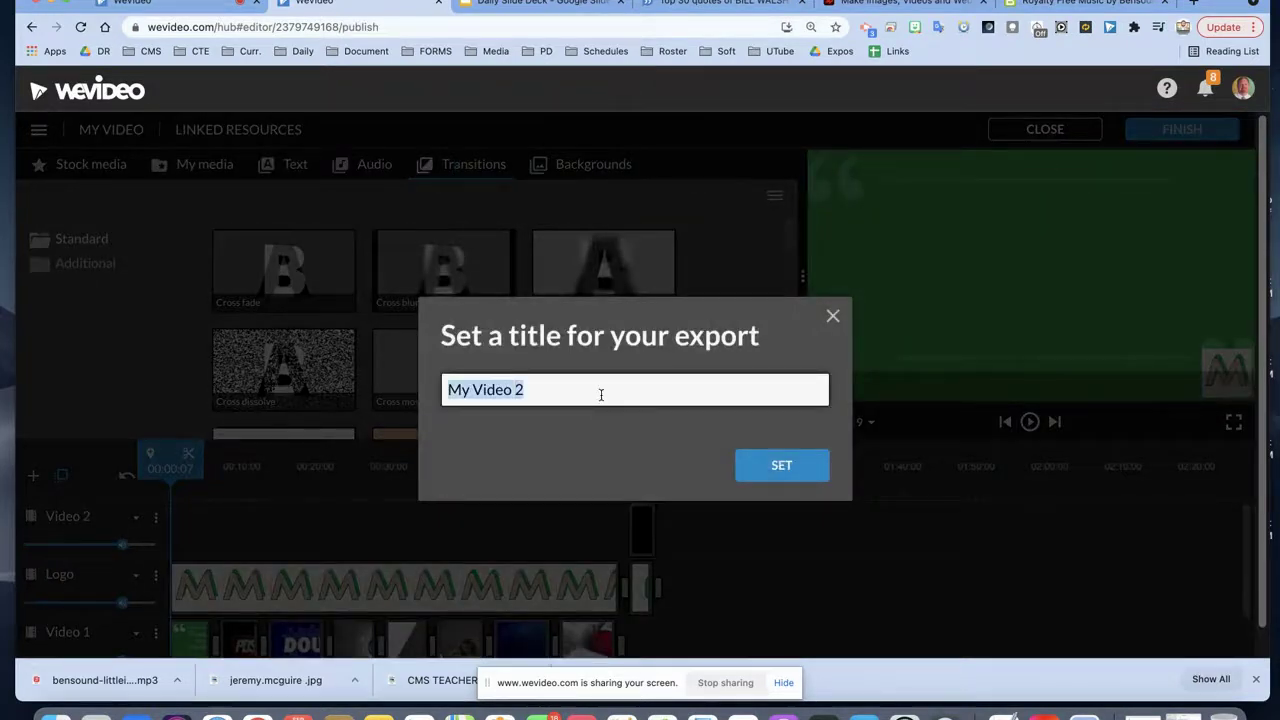
key("BackSpace")
type("Jrem")
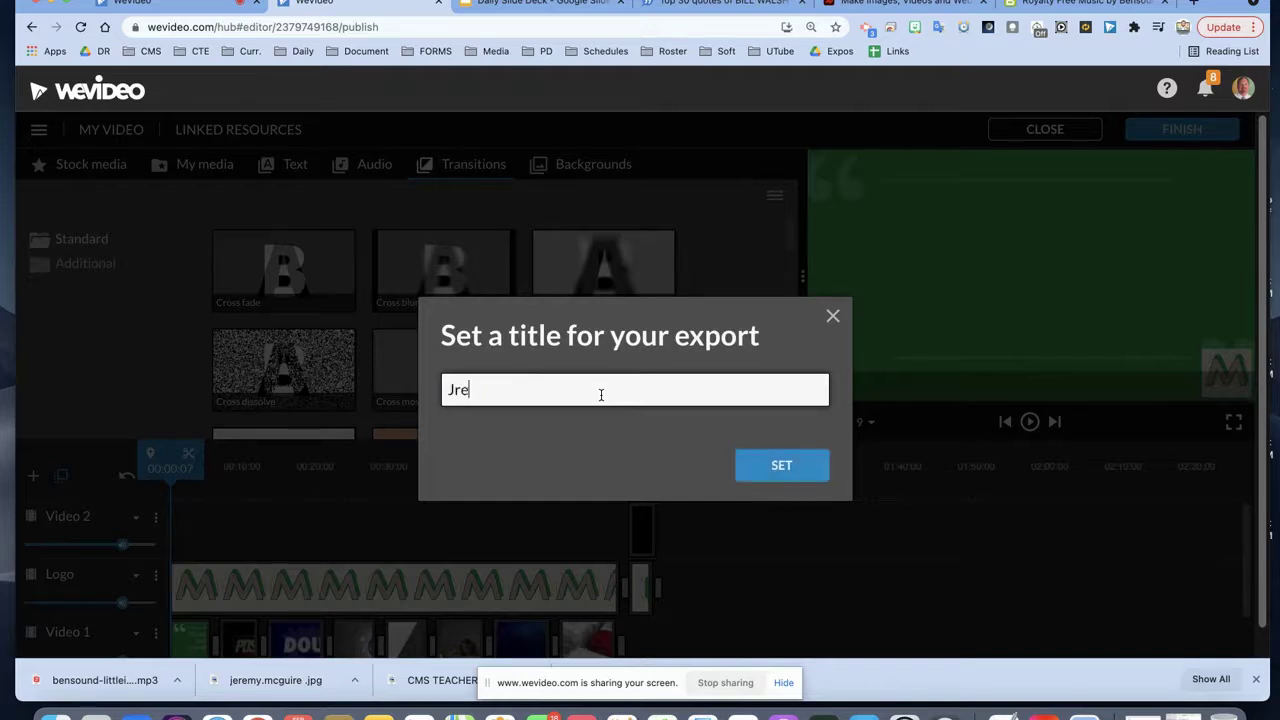
key("super+a")
key("super+v")
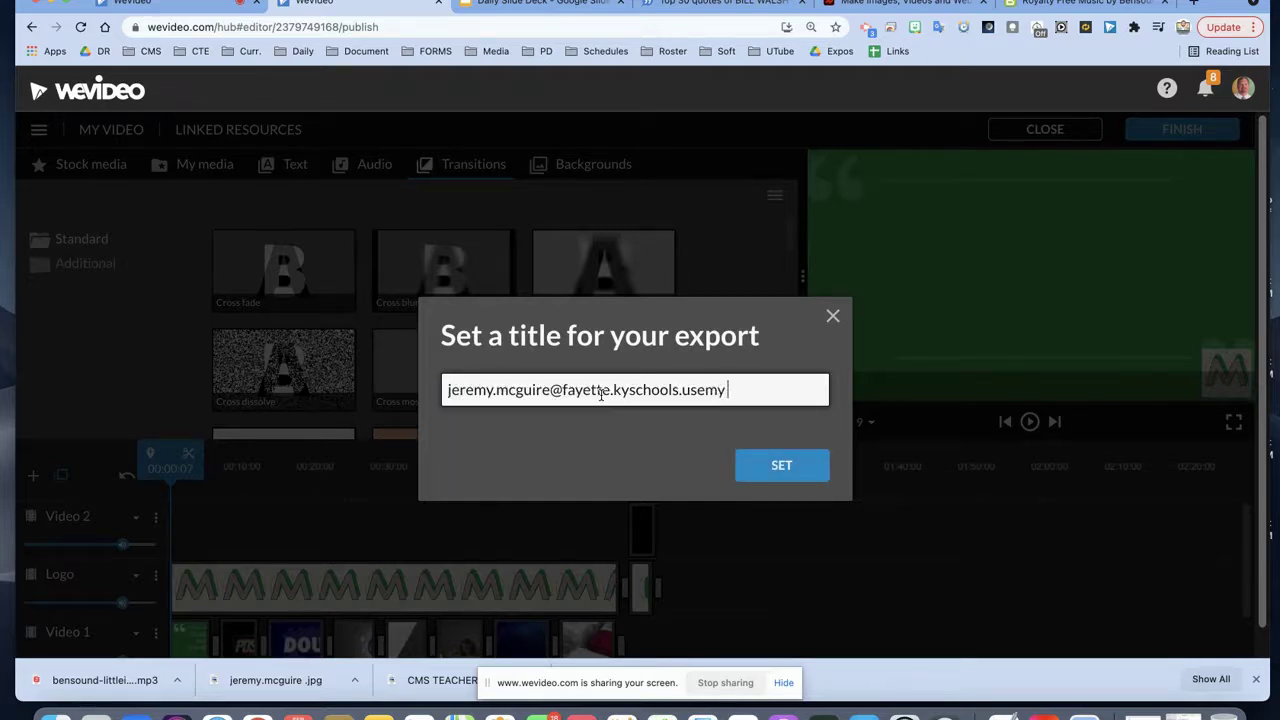
key("super+a")
key("super+c")
key("BackSpace")
type("J")
key("super+a")
key("super+v")
Step: Title the export with the creator's formal name and set it
key("super+a")
key("BackSpace")
type("Mr. McGuire")
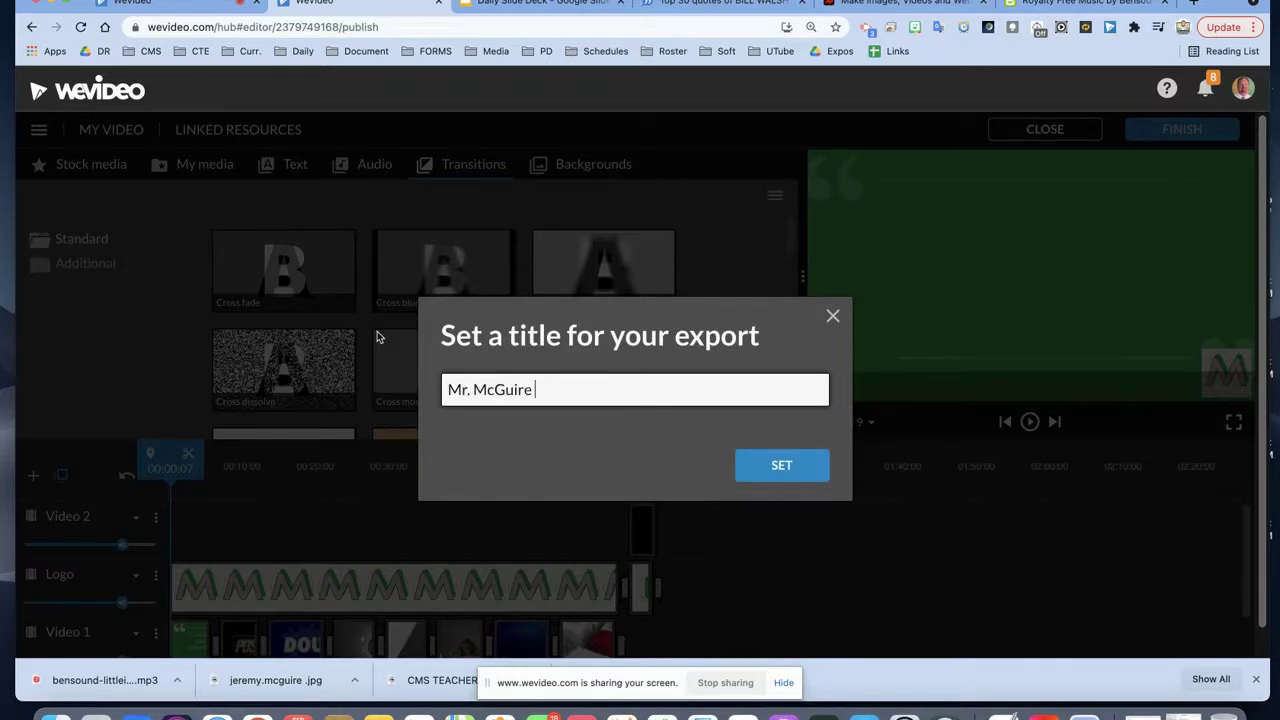
left_click(772, 466)
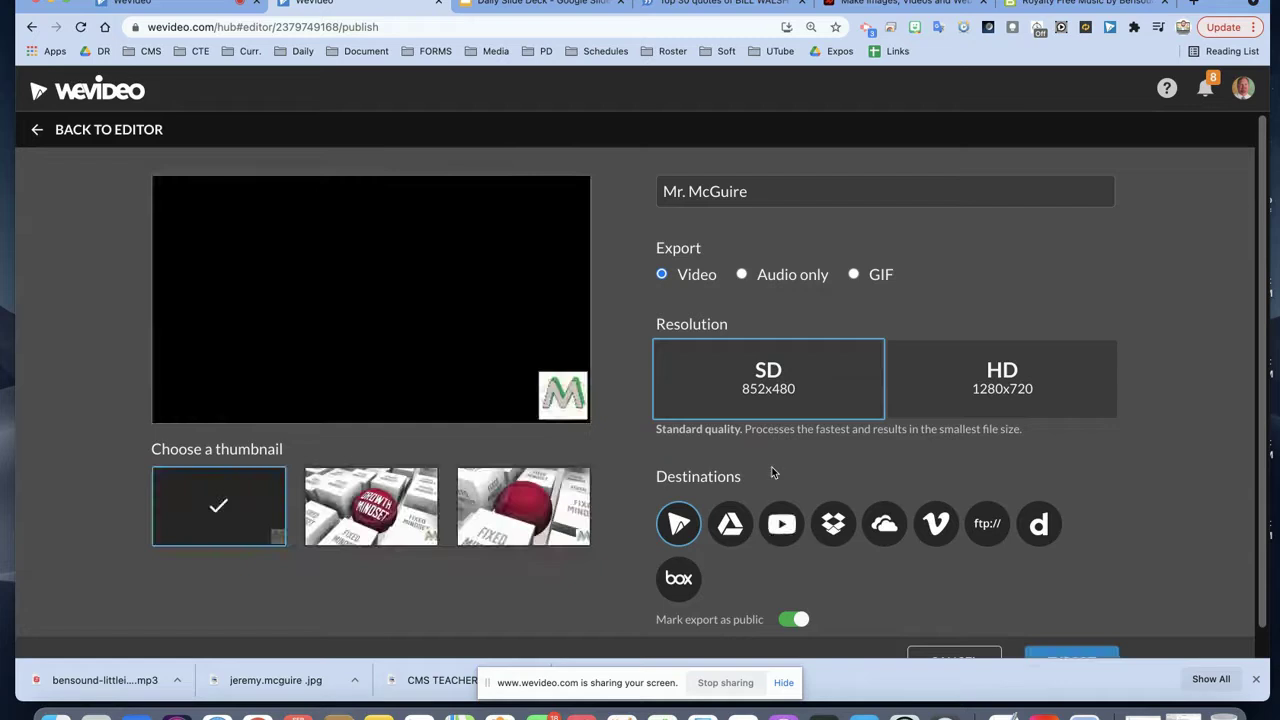
Step: Export the video in HD 1280x720 with the Growth Mindset thumbnail to WeVideo, Google Drive and YouTube, and dismiss the browser's downloads bar
left_click(1010, 405)
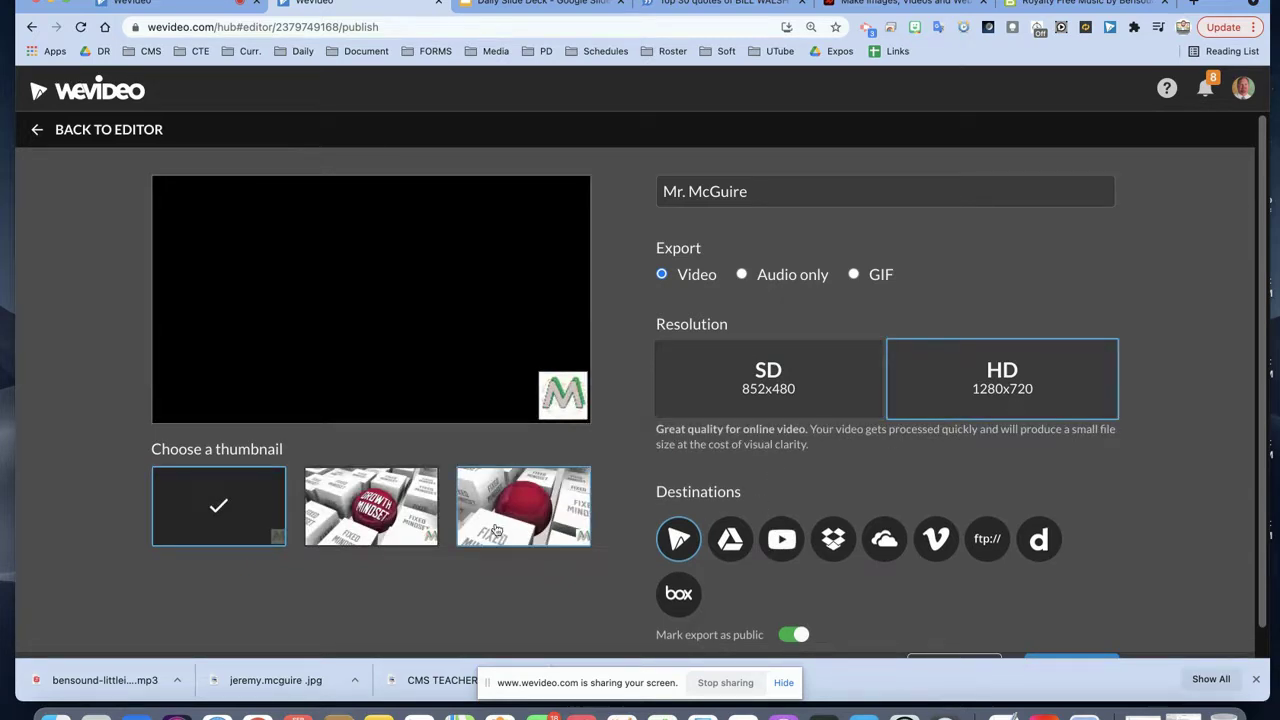
left_click(363, 505)
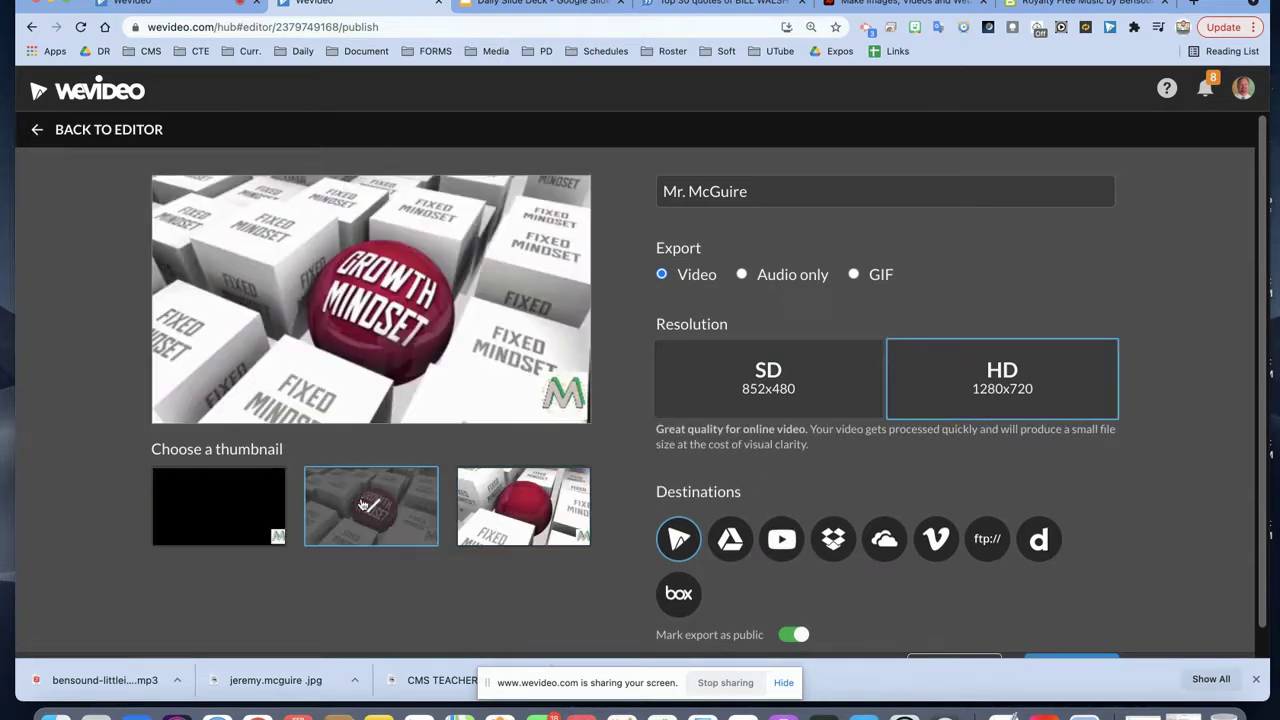
left_click(780, 540)
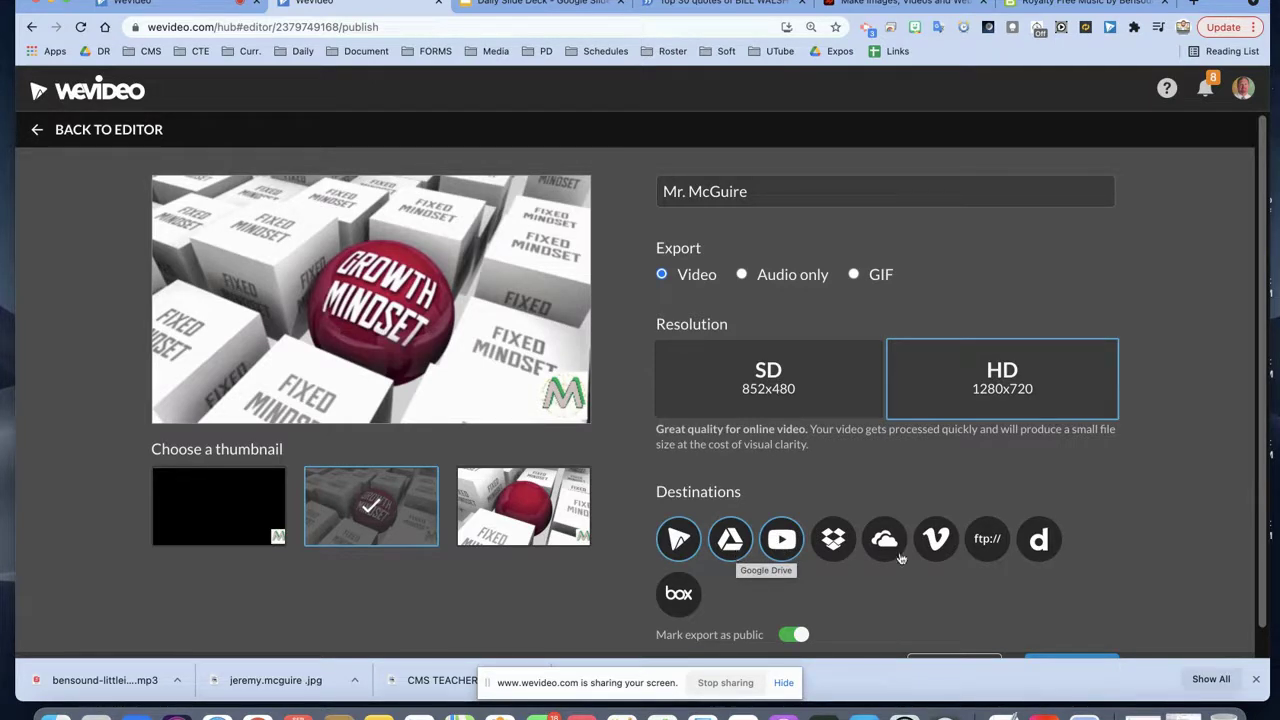
scroll(735, 552, "down", 1)
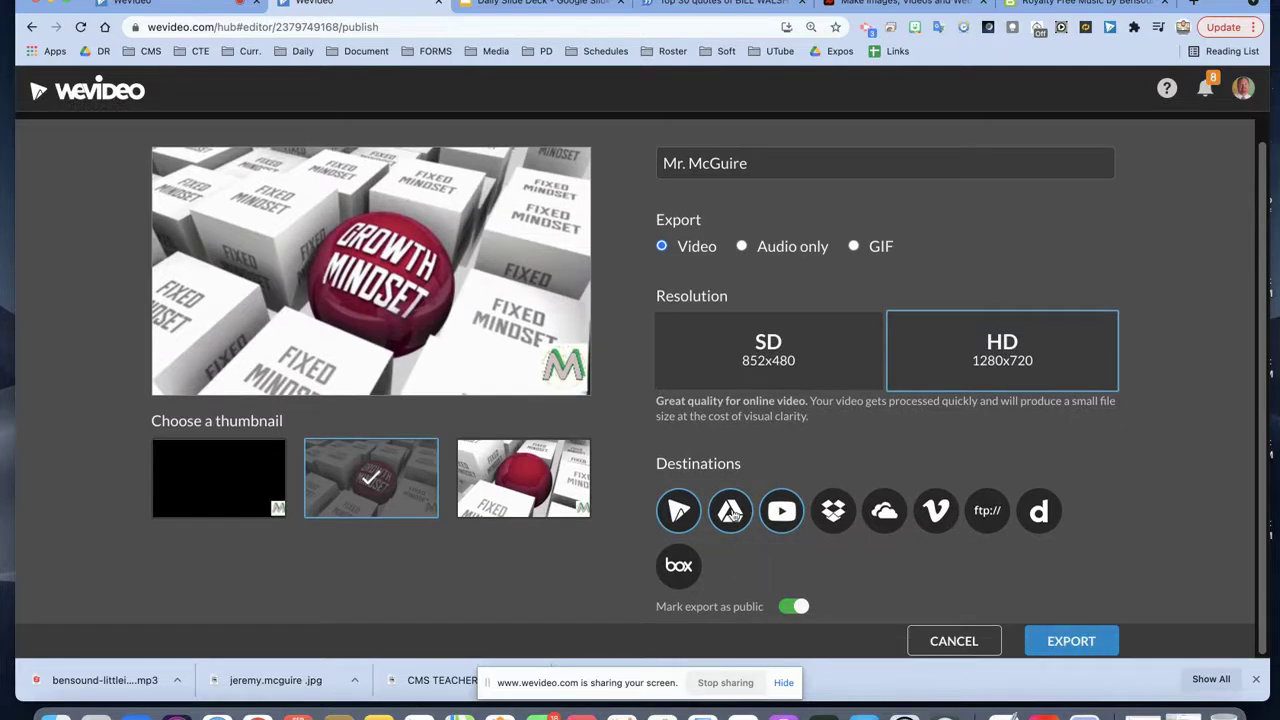
left_click(1072, 638)
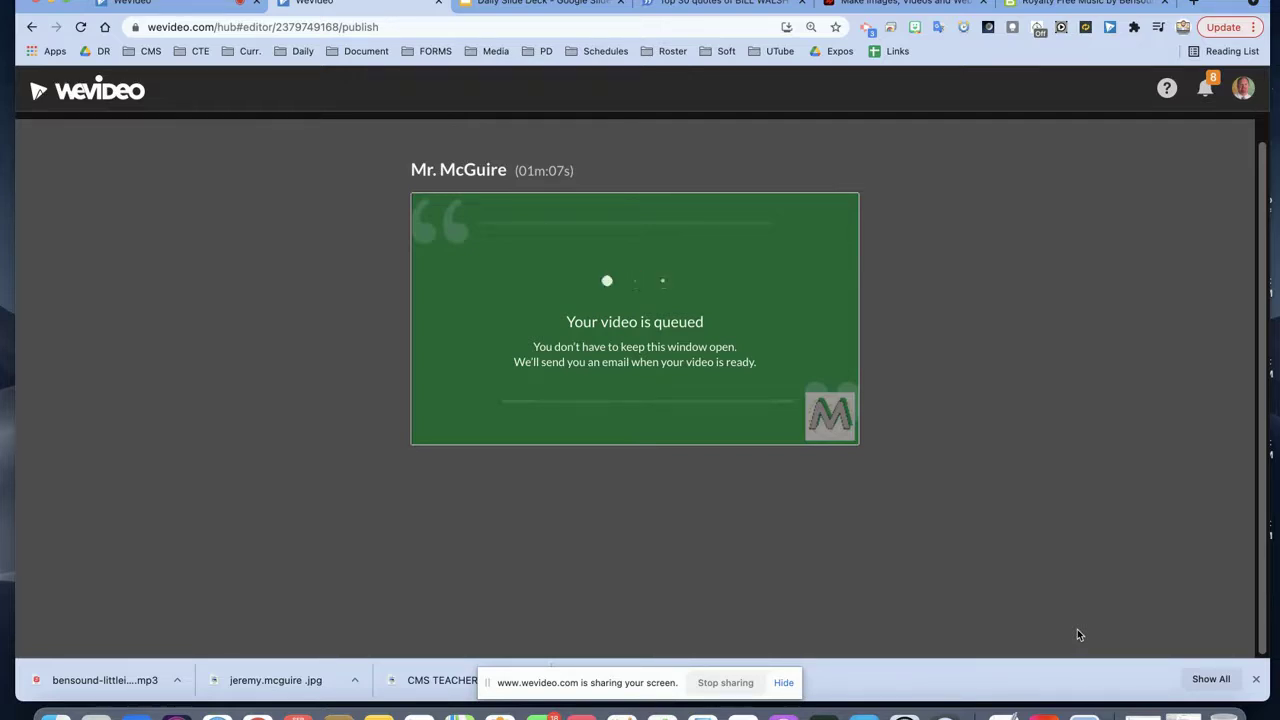
left_click(1256, 679)
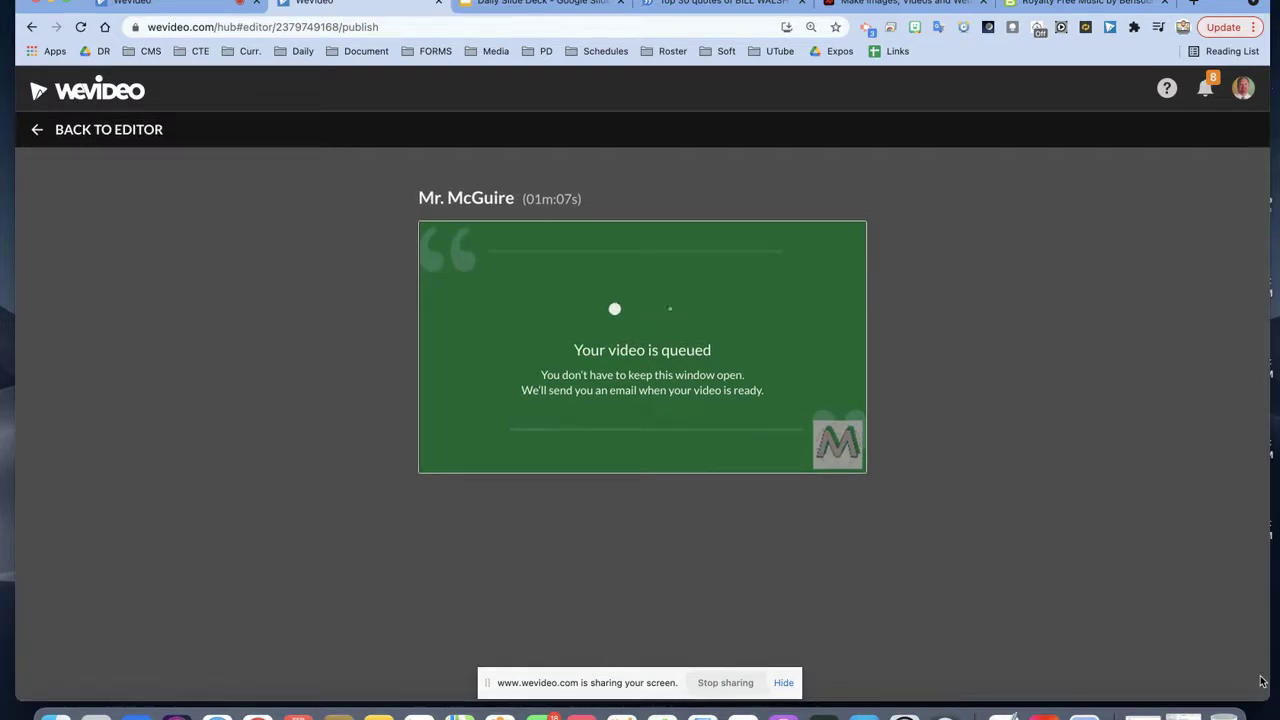
Step: Review the 1st period and 3rd/6th period slides in the Daily Slide Deck, and check the WeVideo export's progress
left_click(549, 6)
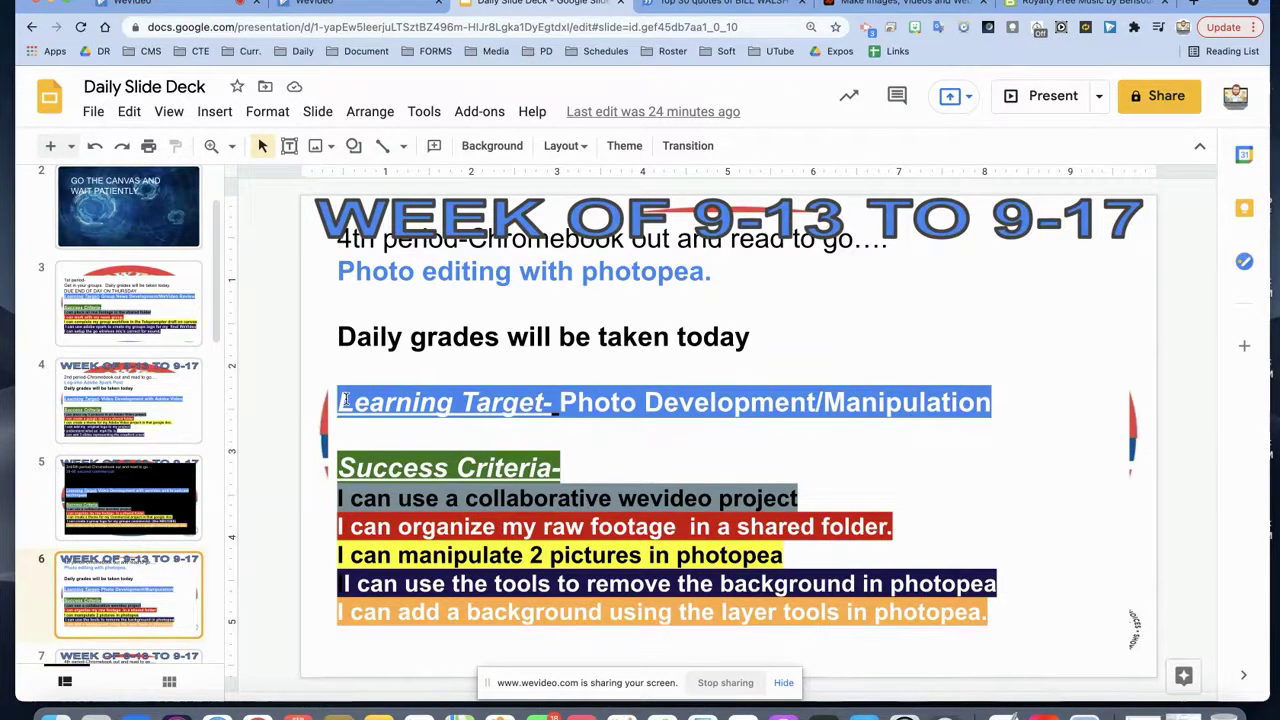
left_click(162, 312)
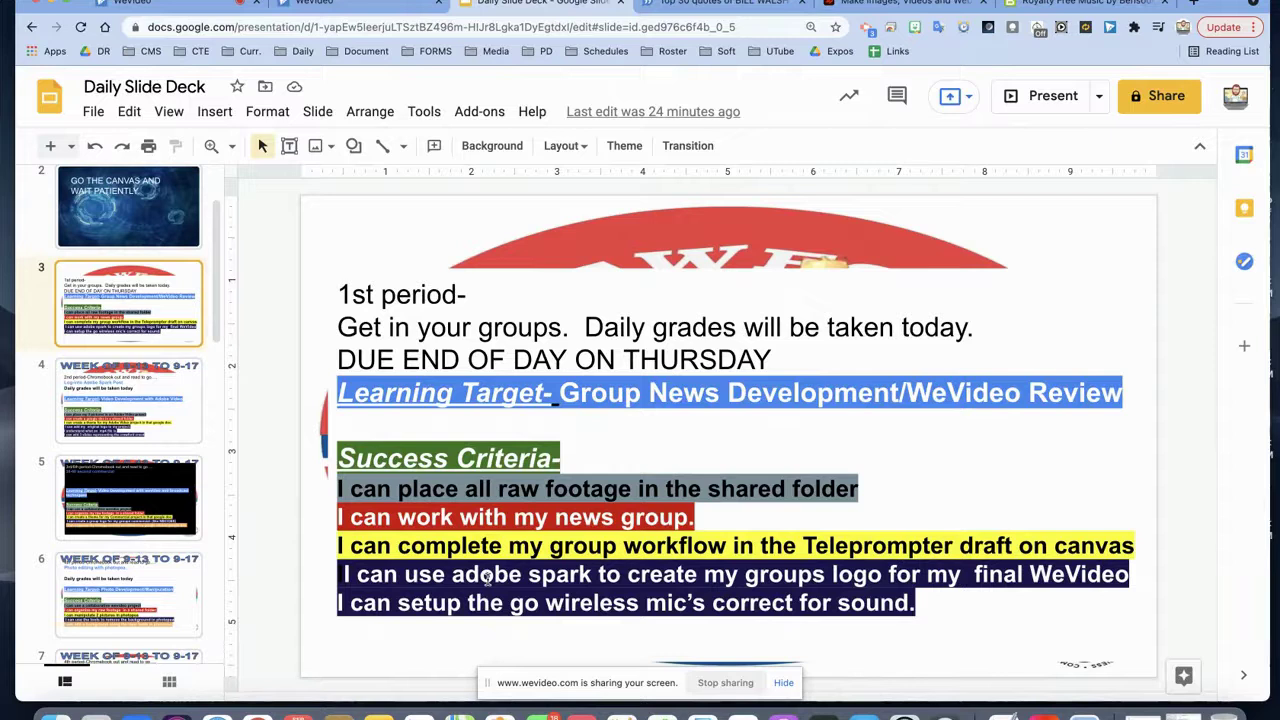
left_click(172, 494)
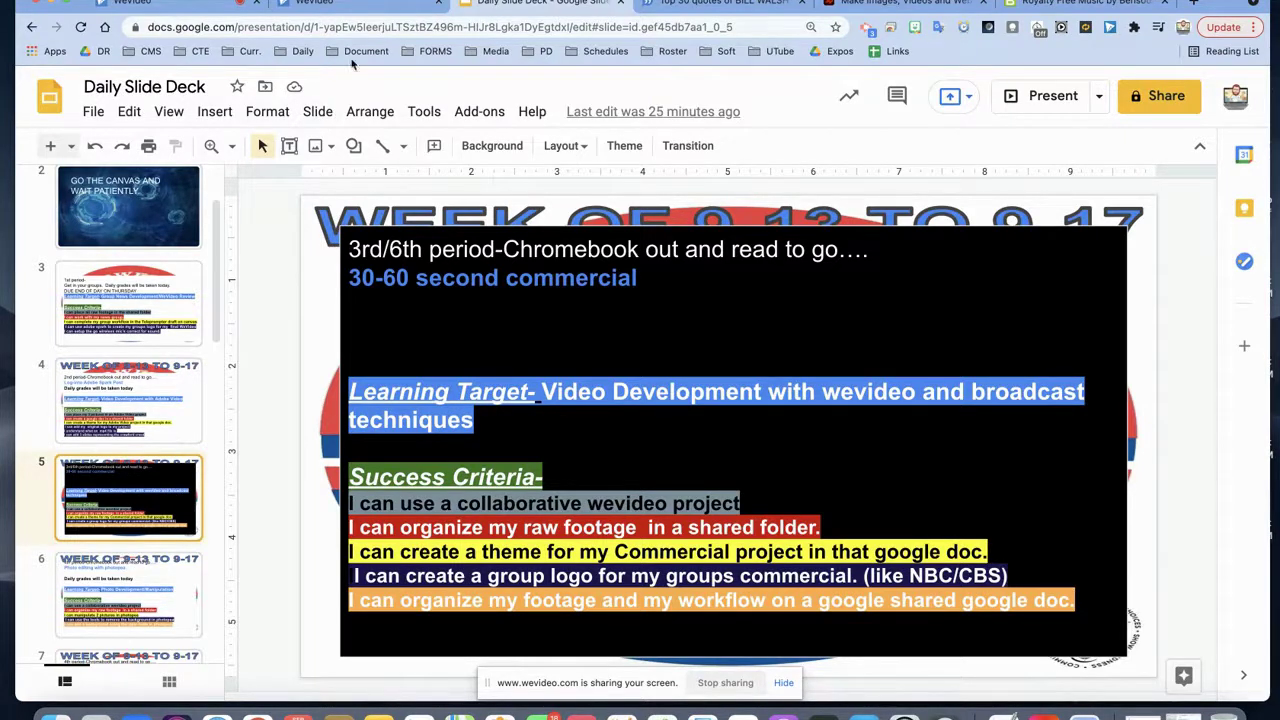
left_click(355, 3)
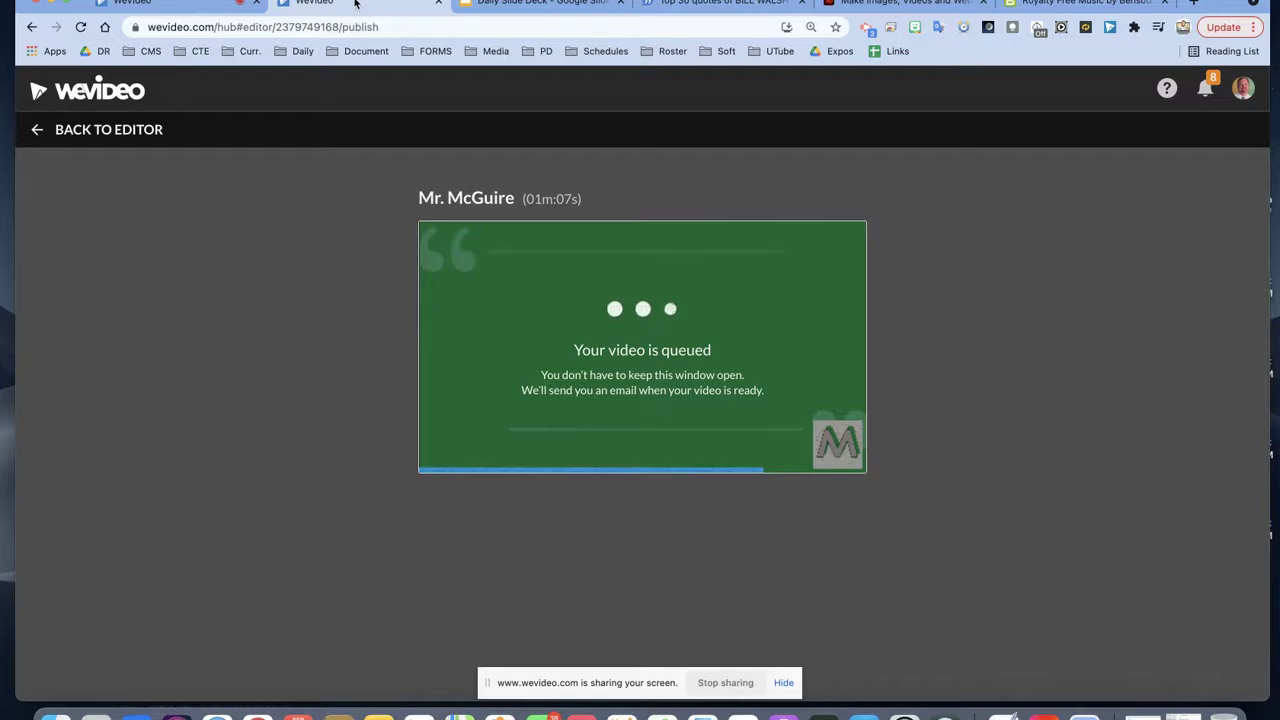
Step: Open Canvas from the Daily bookmarks in a new browser tab and sign in with the school Google account
left_click(1195, 3)
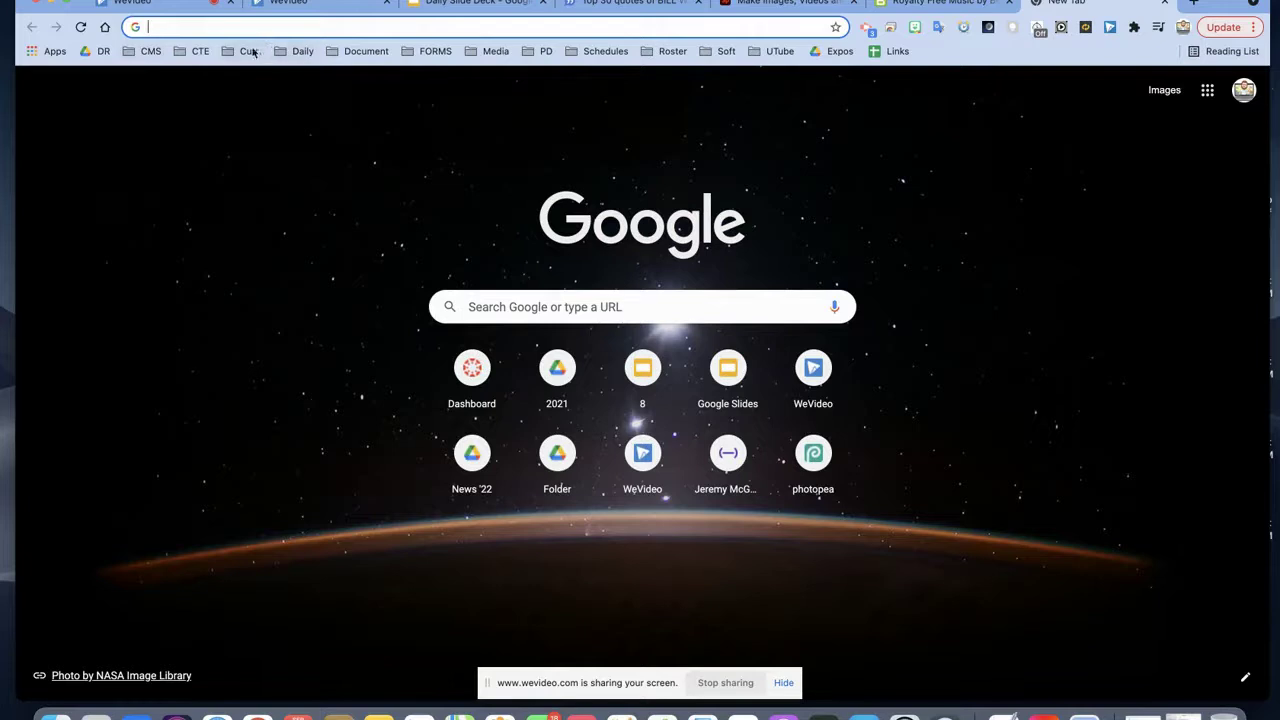
left_click(255, 51)
mouse_move(290, 51)
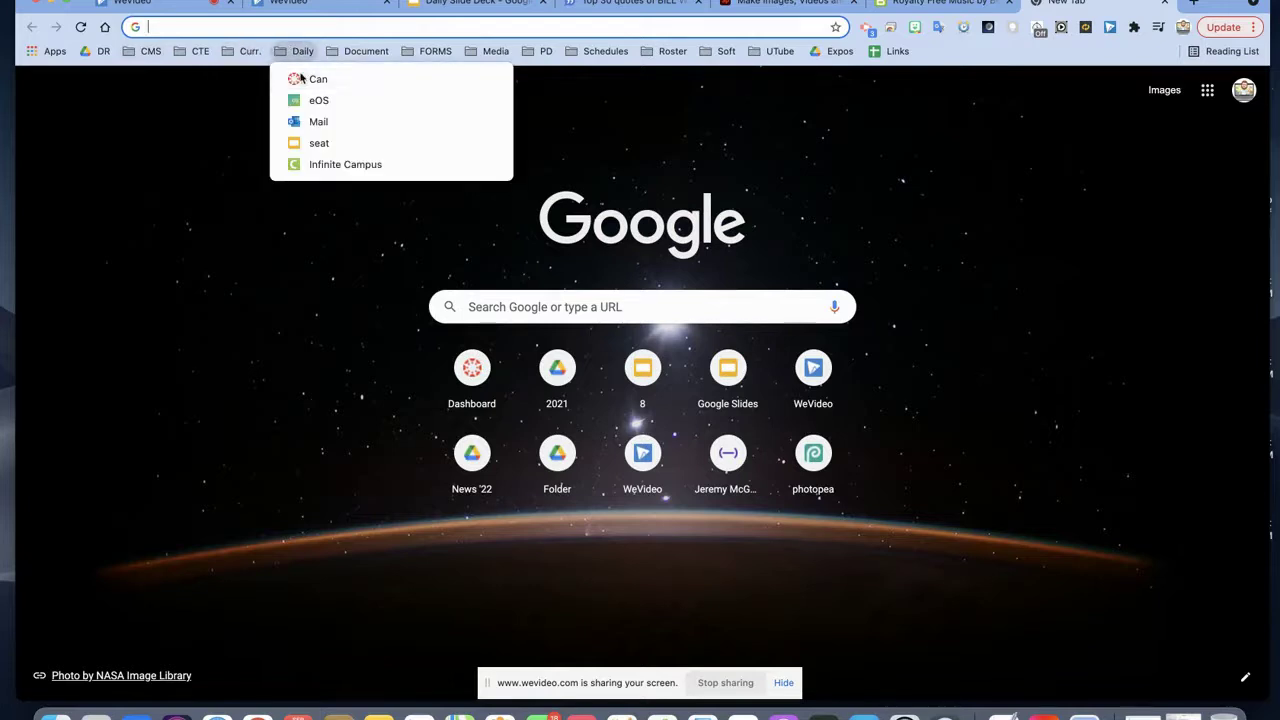
left_click(300, 78)
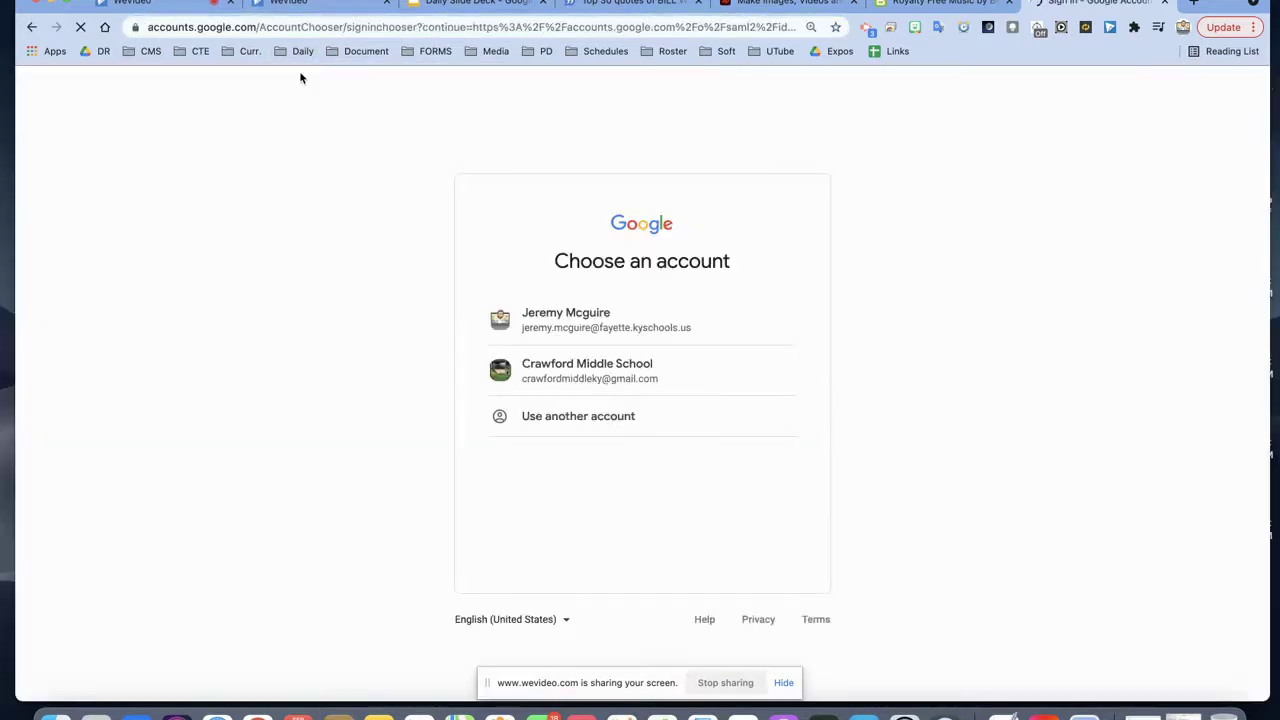
left_click(583, 336)
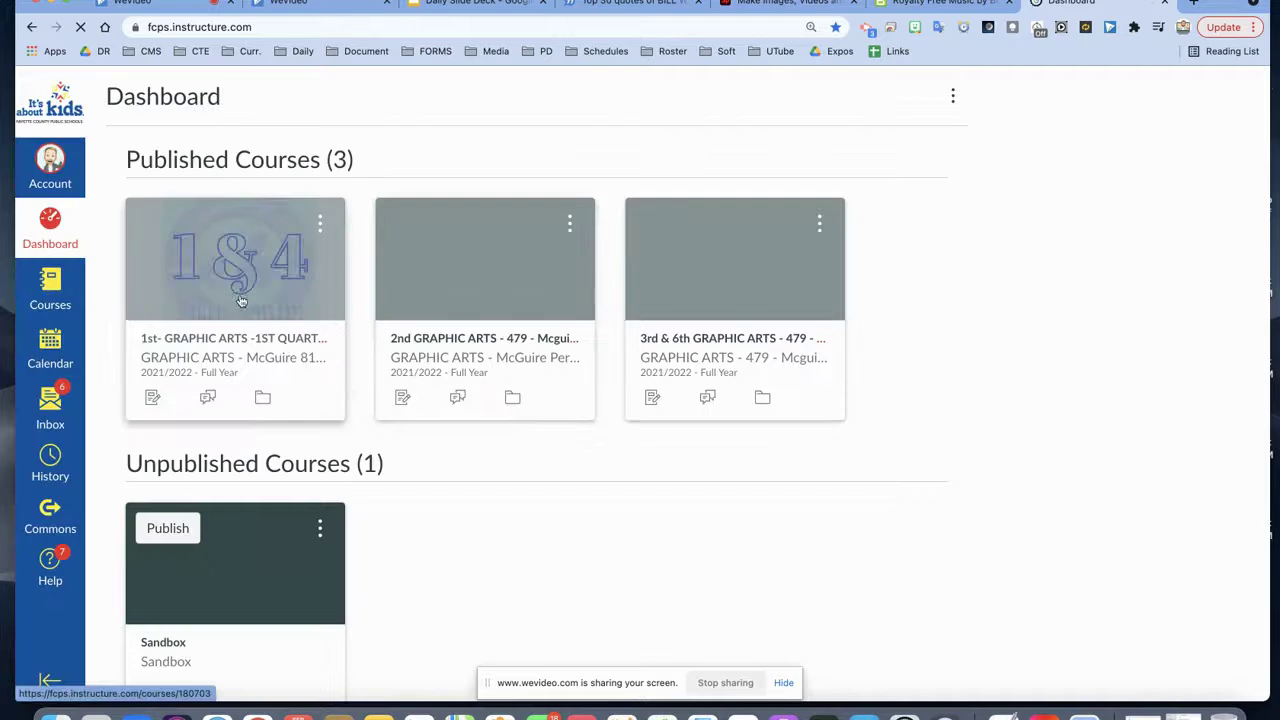
Step: Create a new assignment named "WEVIDEO REVIEW FOR 9/22/21" in the 1st-period Graphic Arts course
left_click(235, 302)
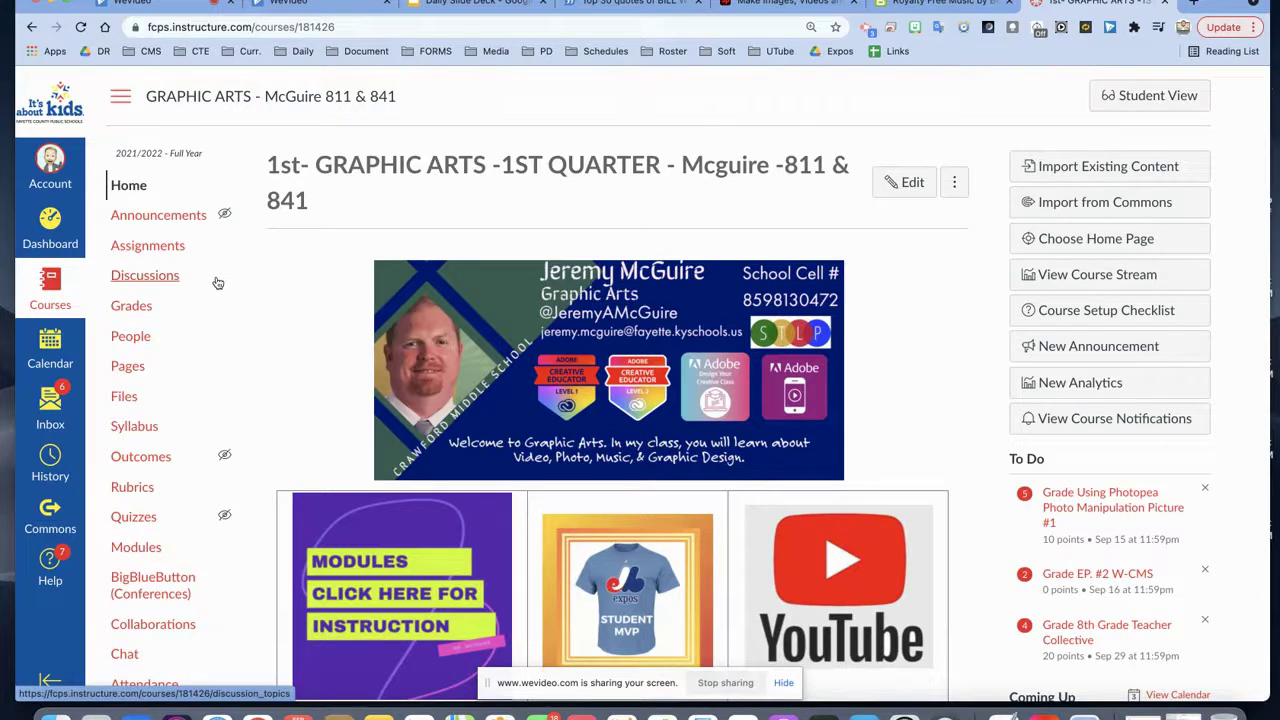
left_click(152, 247)
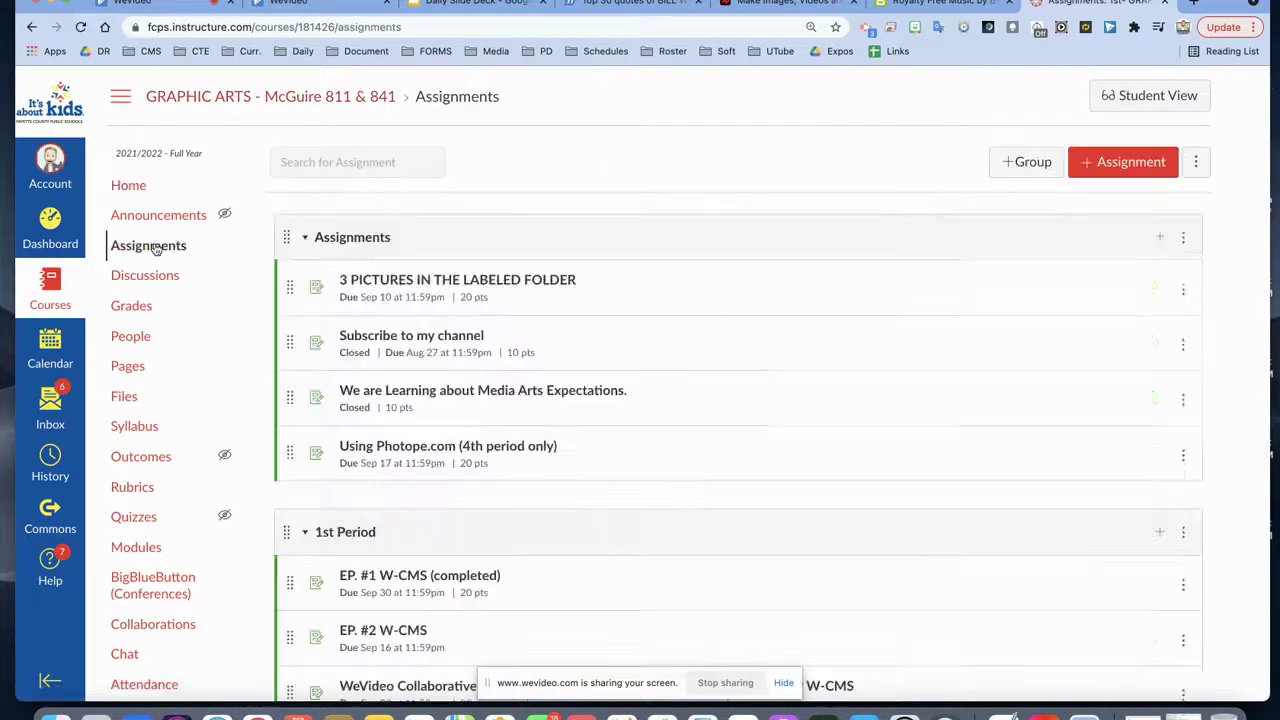
left_click(1124, 161)
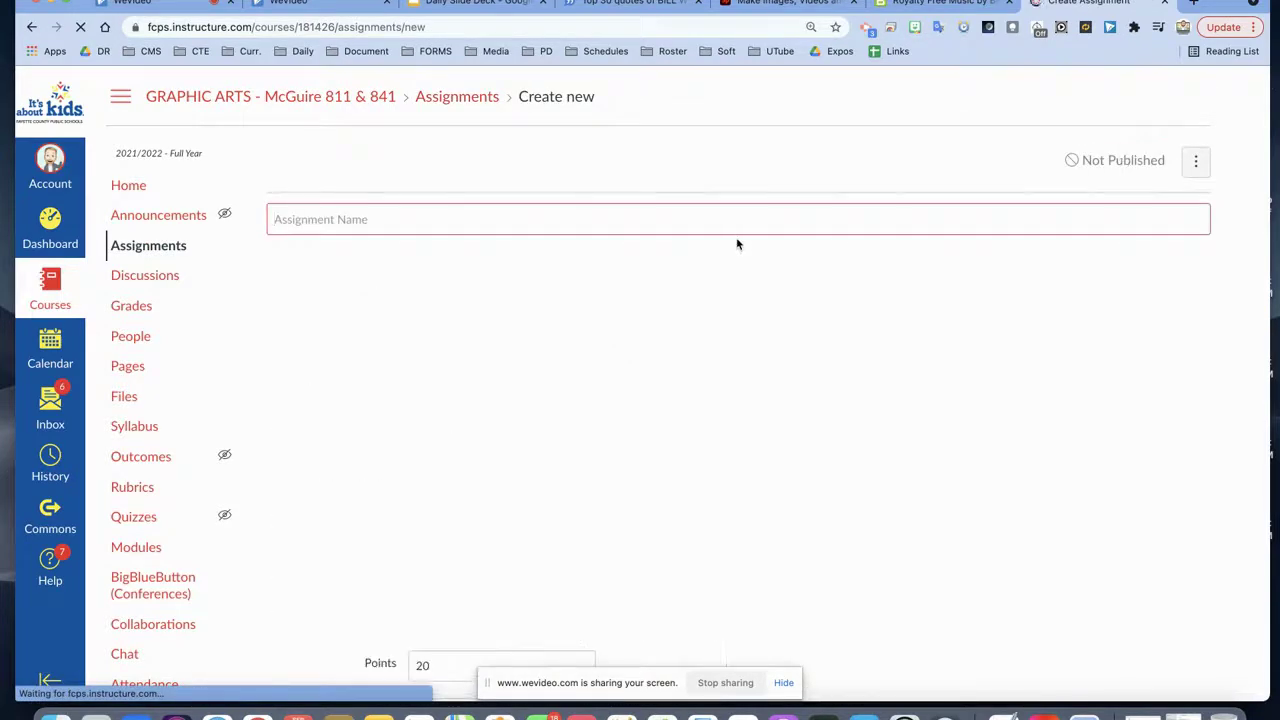
type("WE")
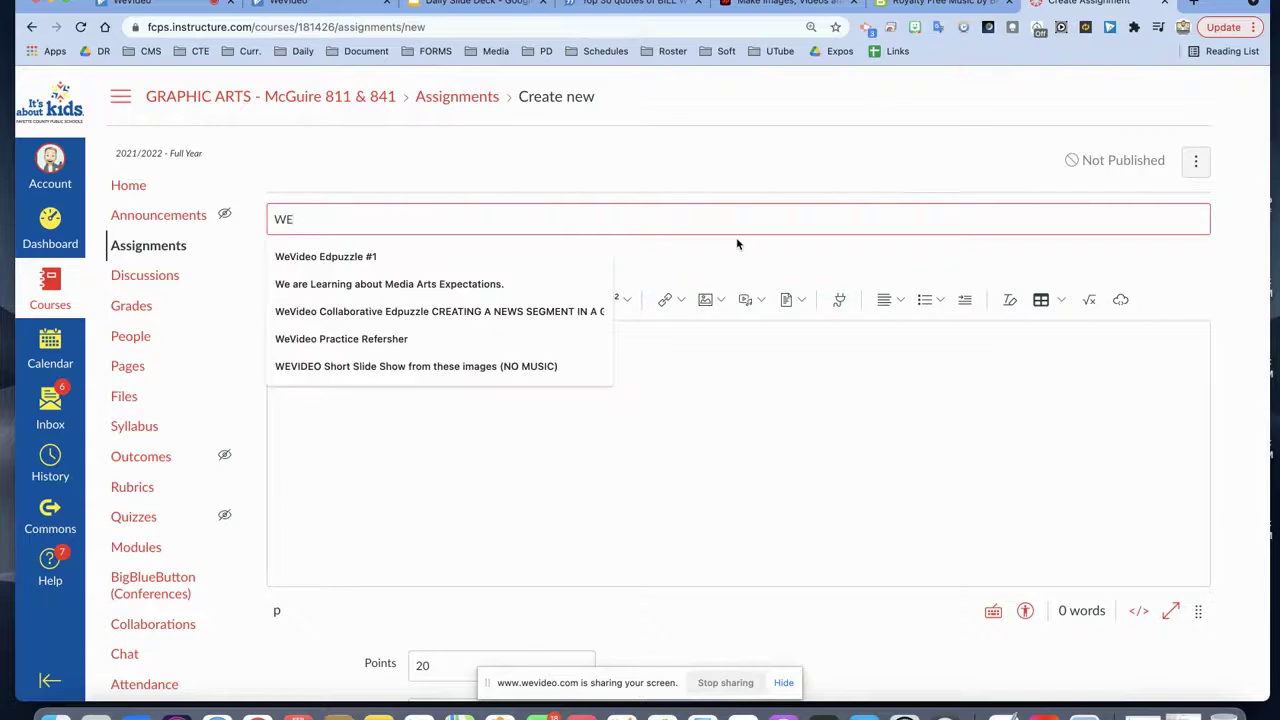
type("VIDEO REVIEW FOR ")
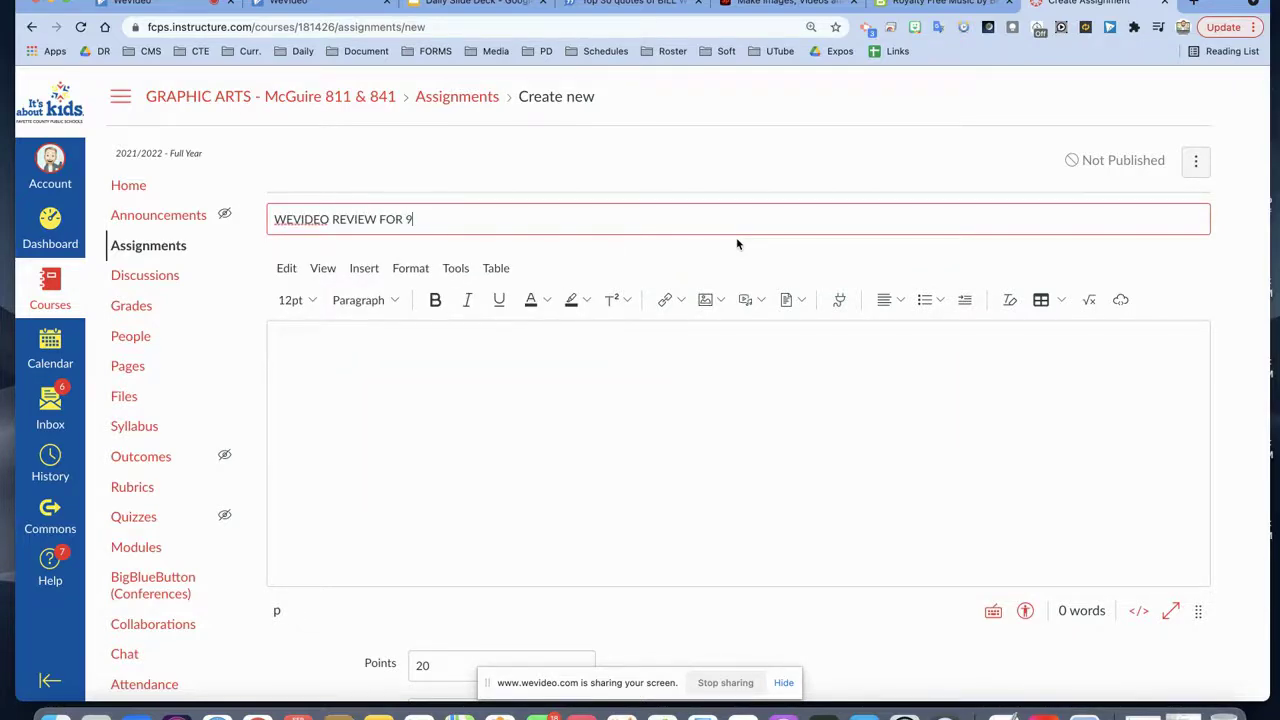
type("9/22/21")
Step: Enter the assignment description "PLEASE CLICK ON THIS LINK TO COMPLETE THE WEVIDEO REVIEW"
left_click(715, 362)
type("PLEASE C")
key("BackSpace")
type("CL;IC")
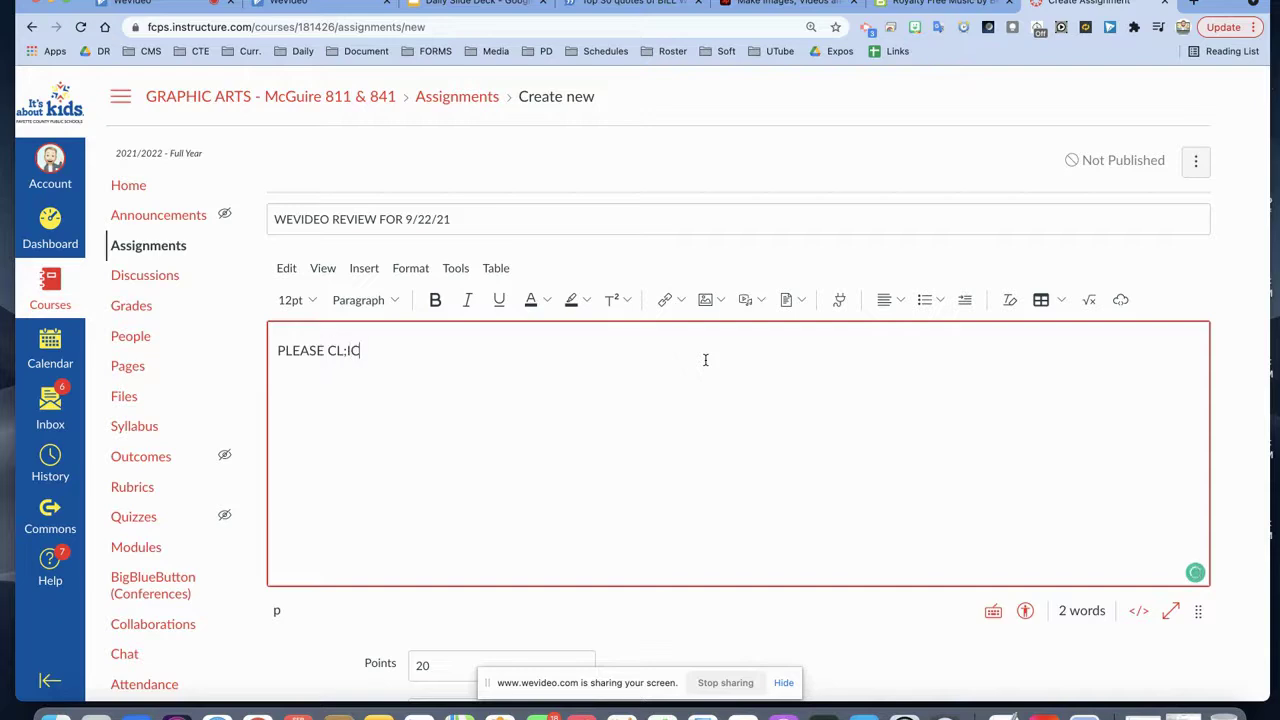
type("CK ON THIS LINK TO COMPLETE THE WEVIDEO REVIEW")
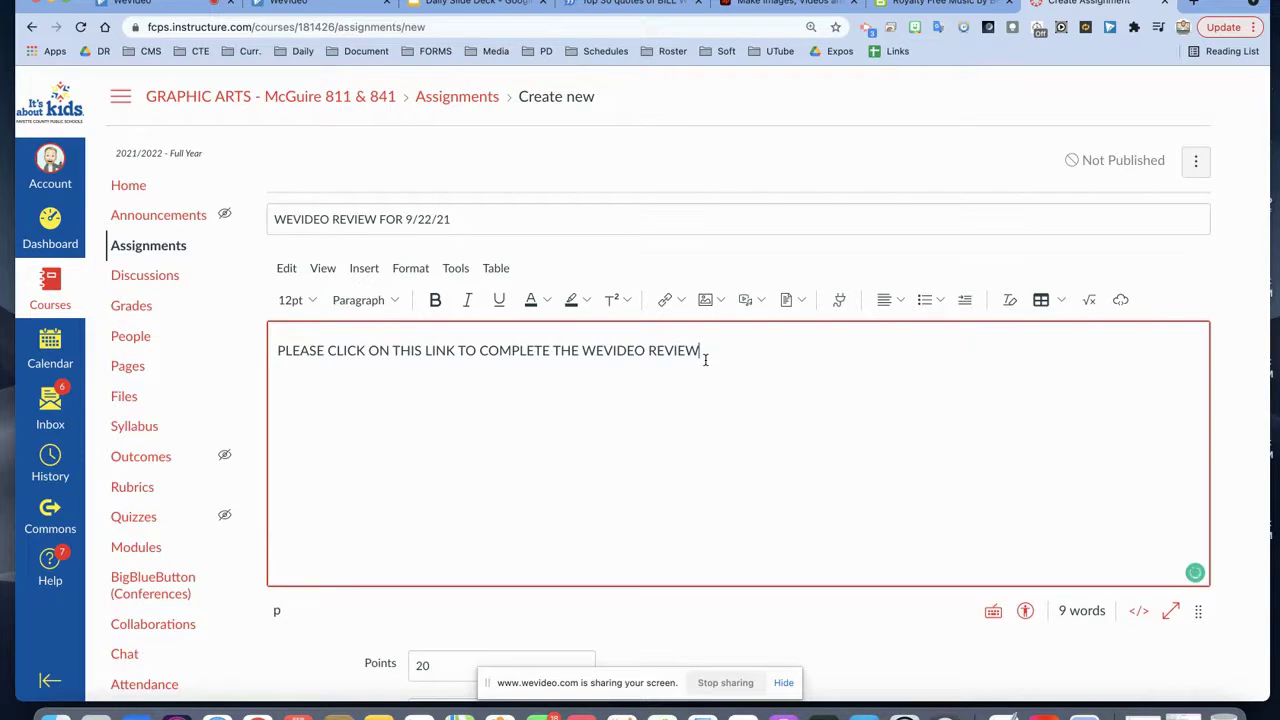
Step: Set the assignment's submission type to Online with file uploads restricted to mp4 files
scroll(720, 474, "down", 5)
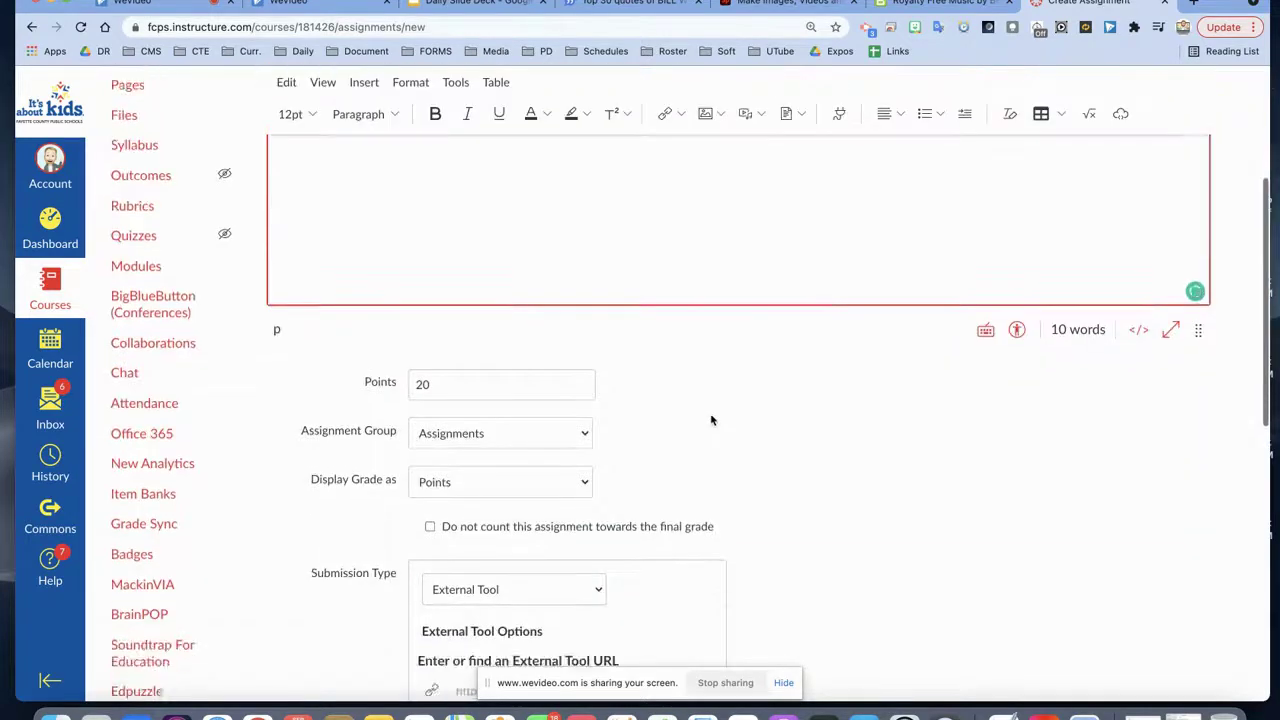
scroll(711, 420, "down", 3)
left_click(593, 392)
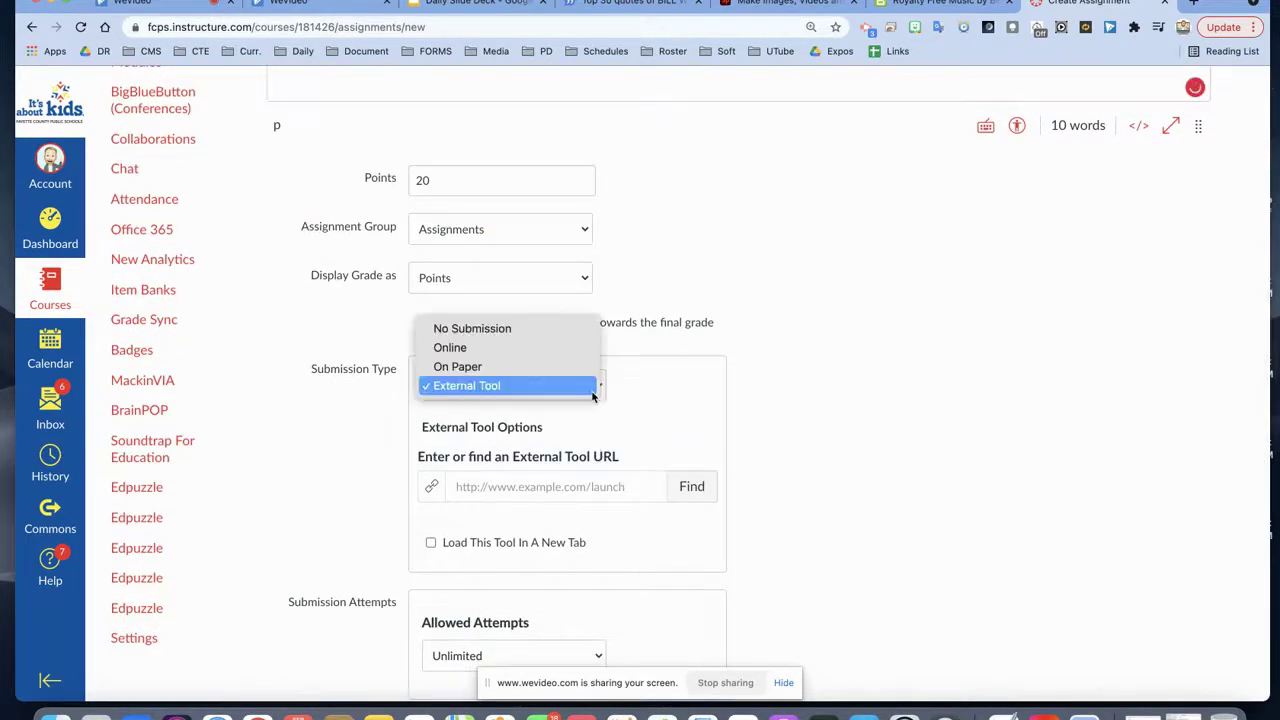
left_click(573, 352)
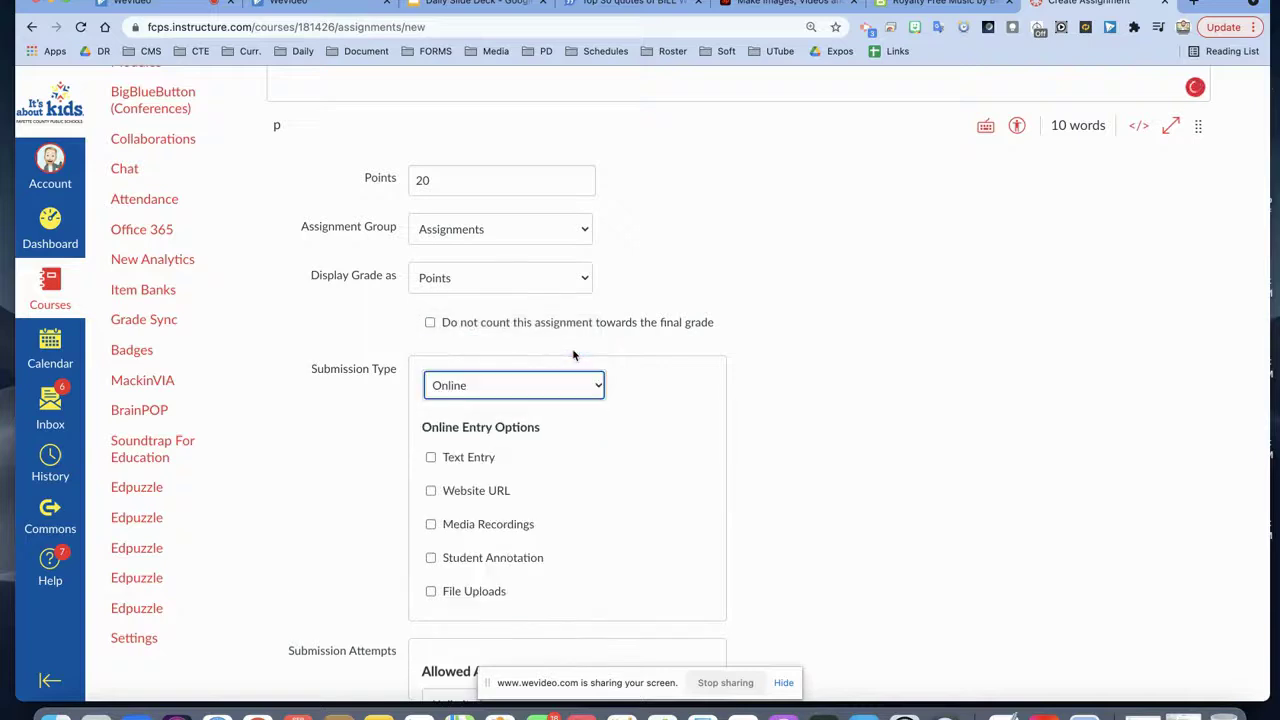
left_click(430, 591)
left_click(447, 624)
scroll(571, 600, "down", 3)
left_click(565, 497)
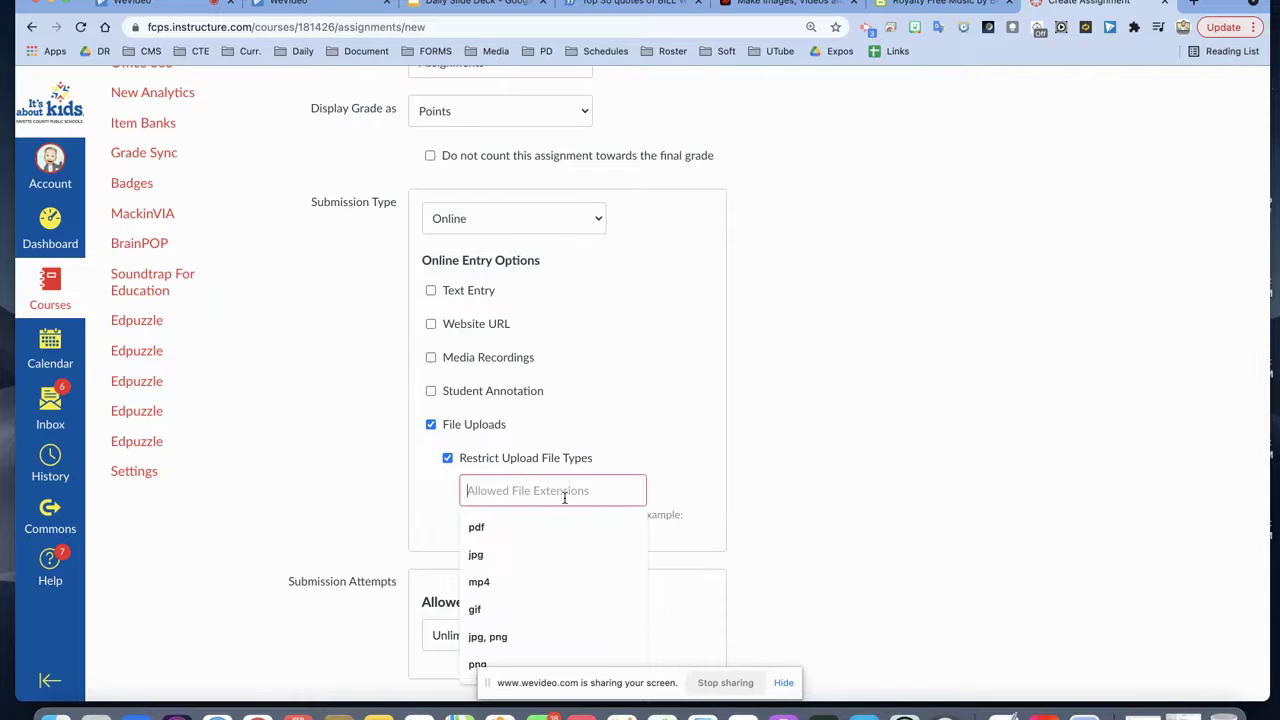
left_click(514, 581)
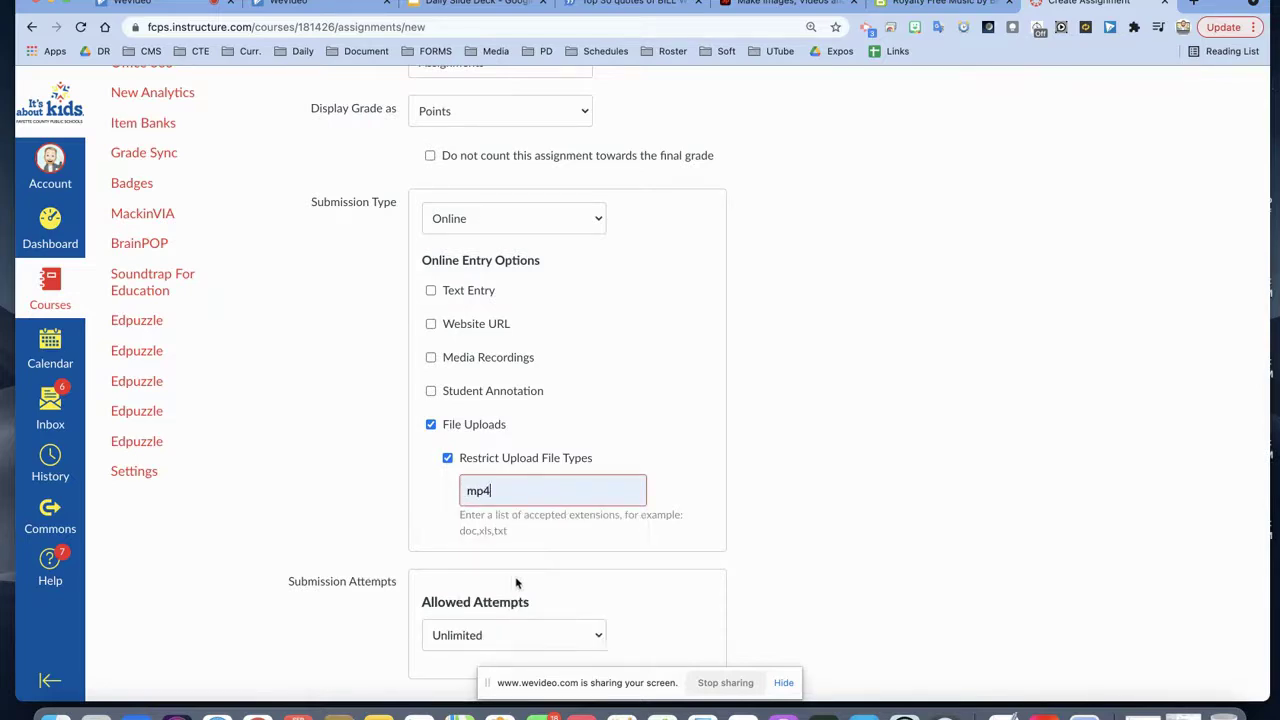
Step: Set the assignment's due date to September 22, 2021 for everyone
scroll(911, 549, "down", 4)
scroll(648, 440, "down", 2)
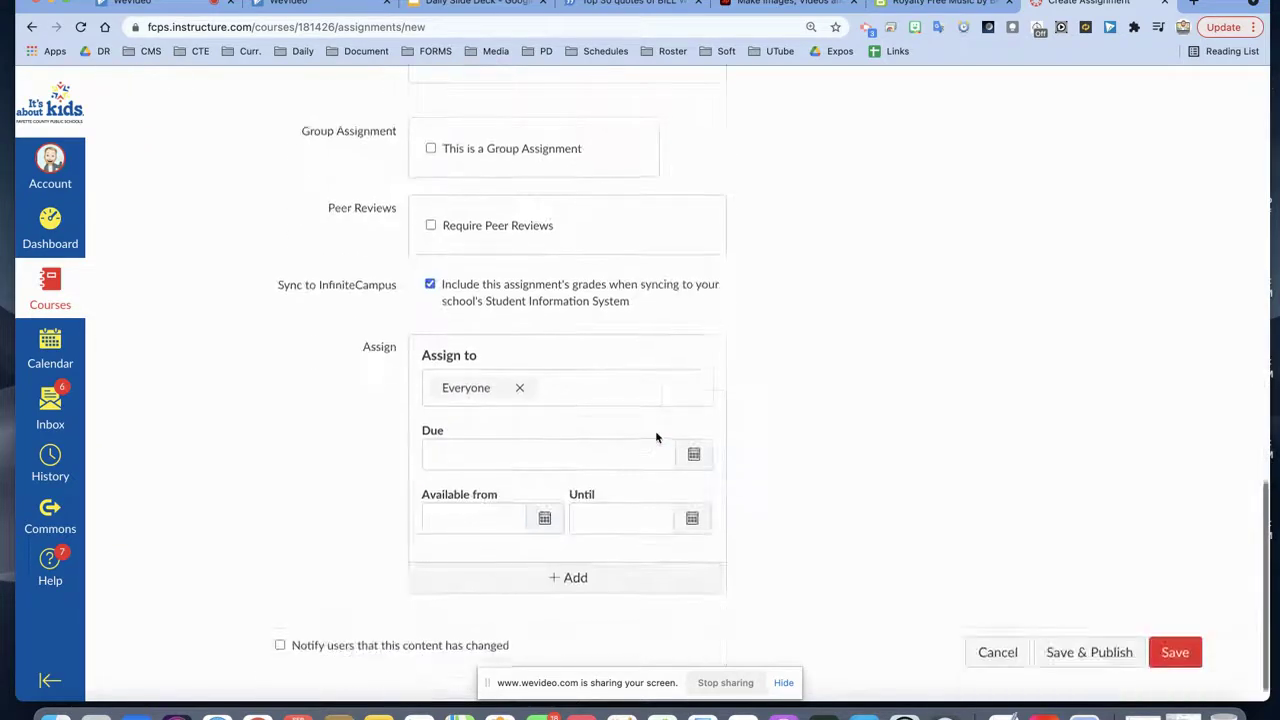
left_click(696, 455)
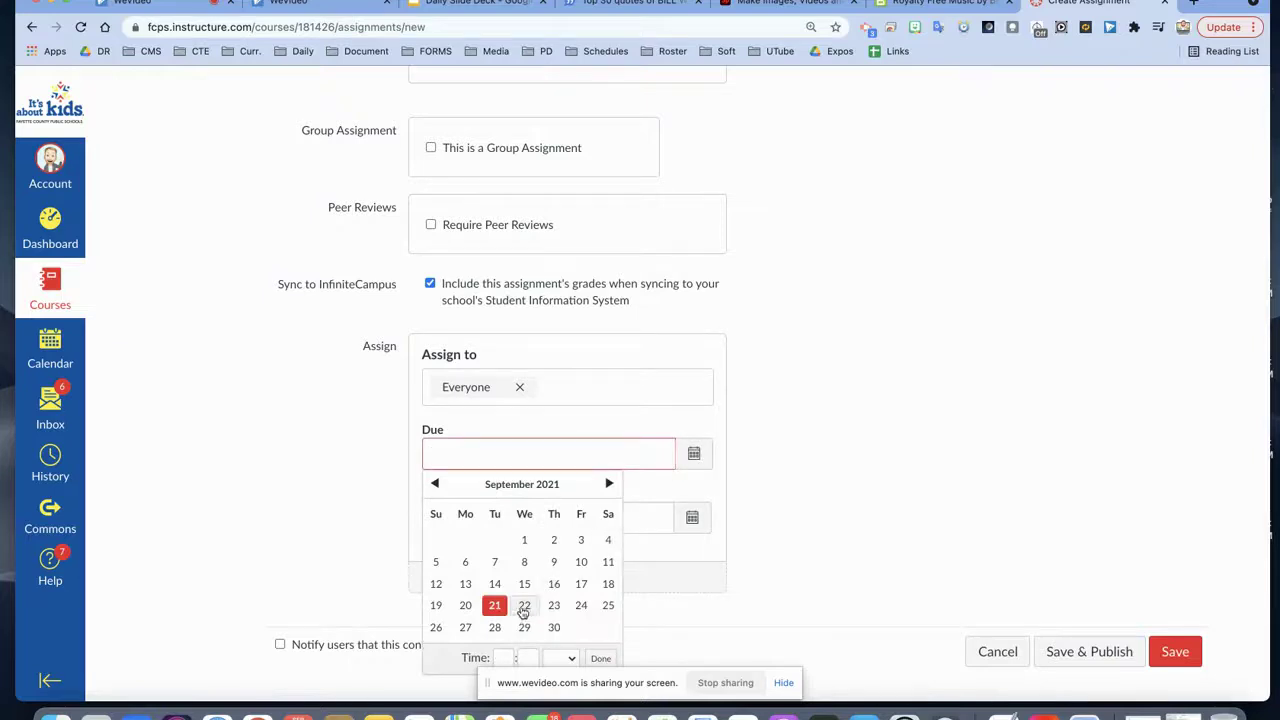
left_click(524, 605)
left_click(956, 517)
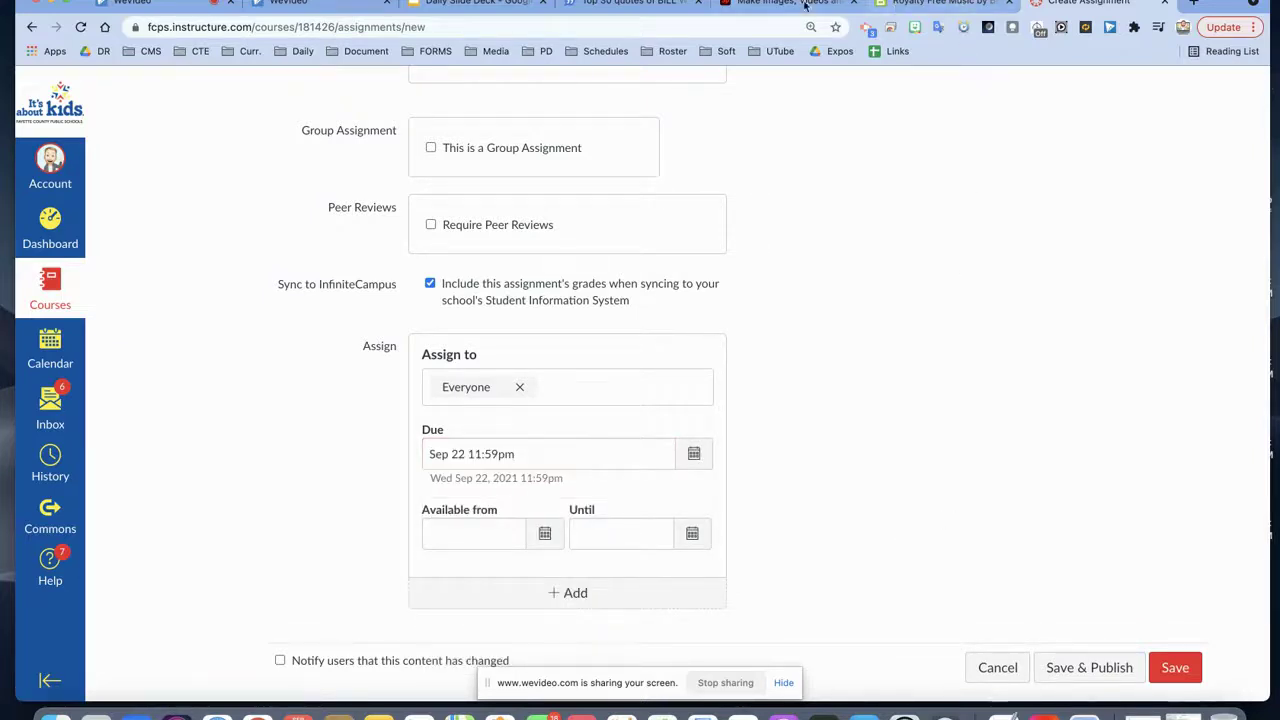
Step: Switch to WeVideo, open the exported video through its share link, and play it back before returning to the exports list
left_click(342, 3)
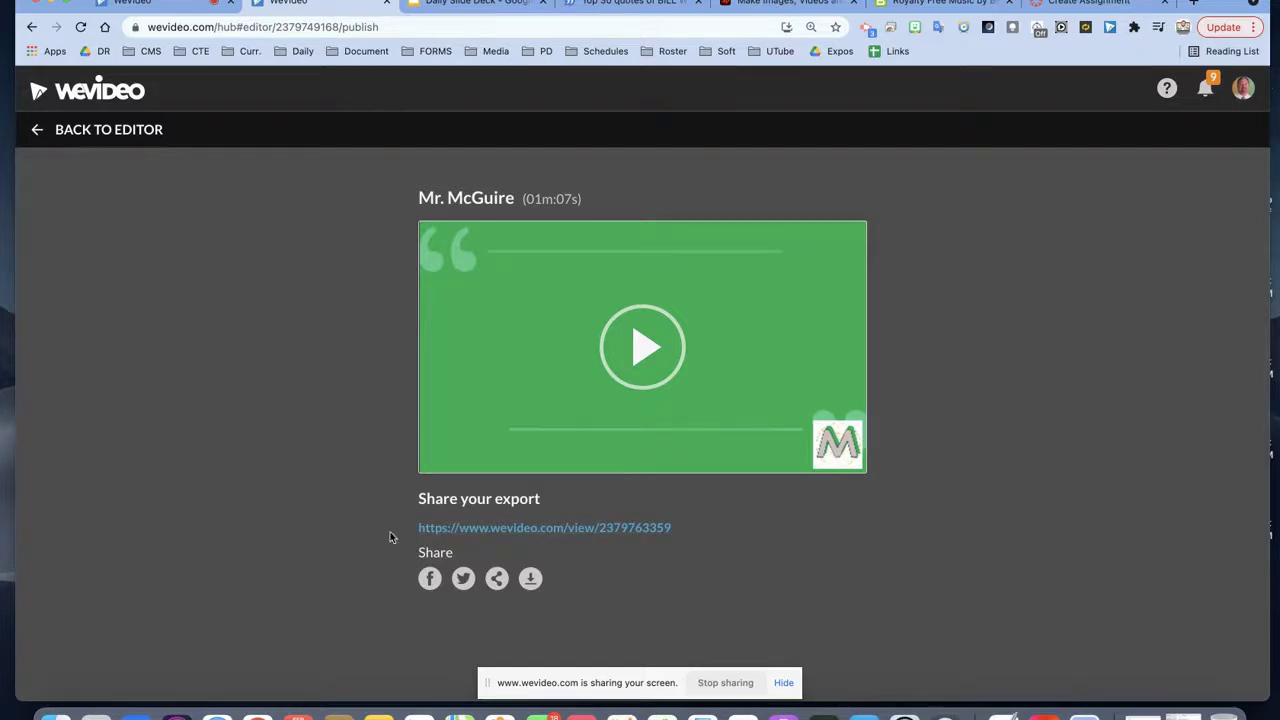
left_click(480, 528)
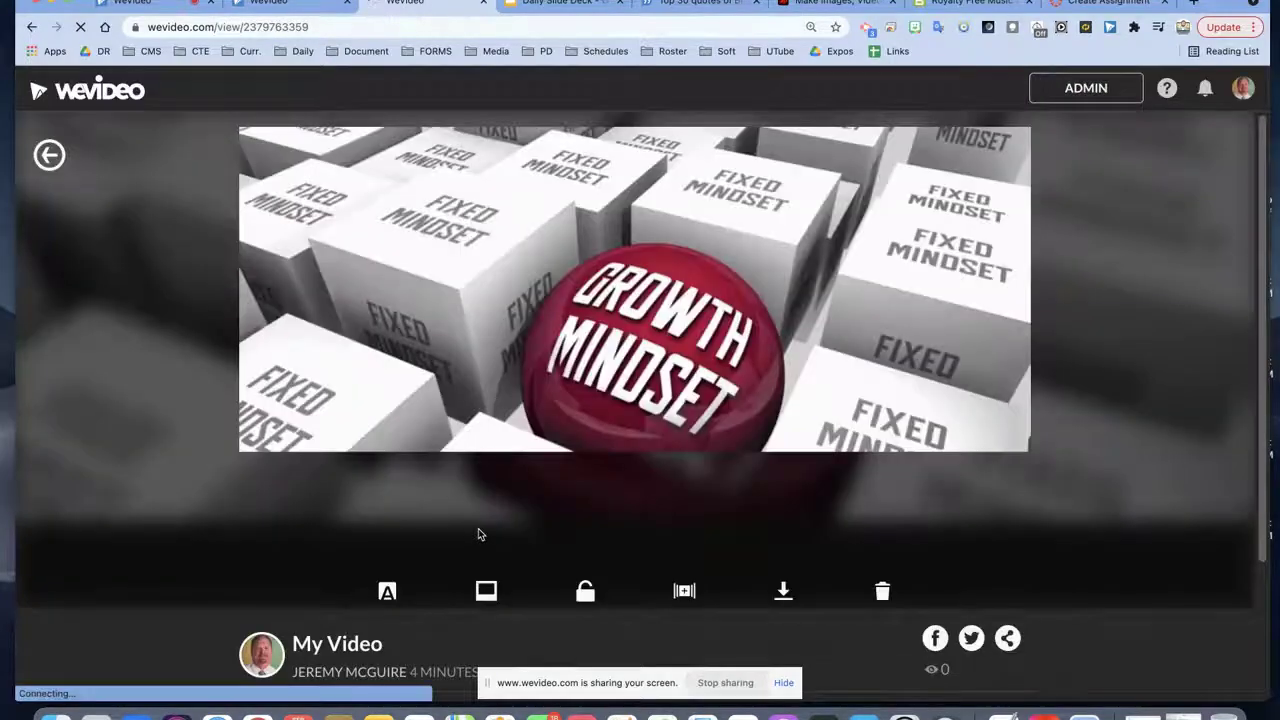
left_click(645, 347)
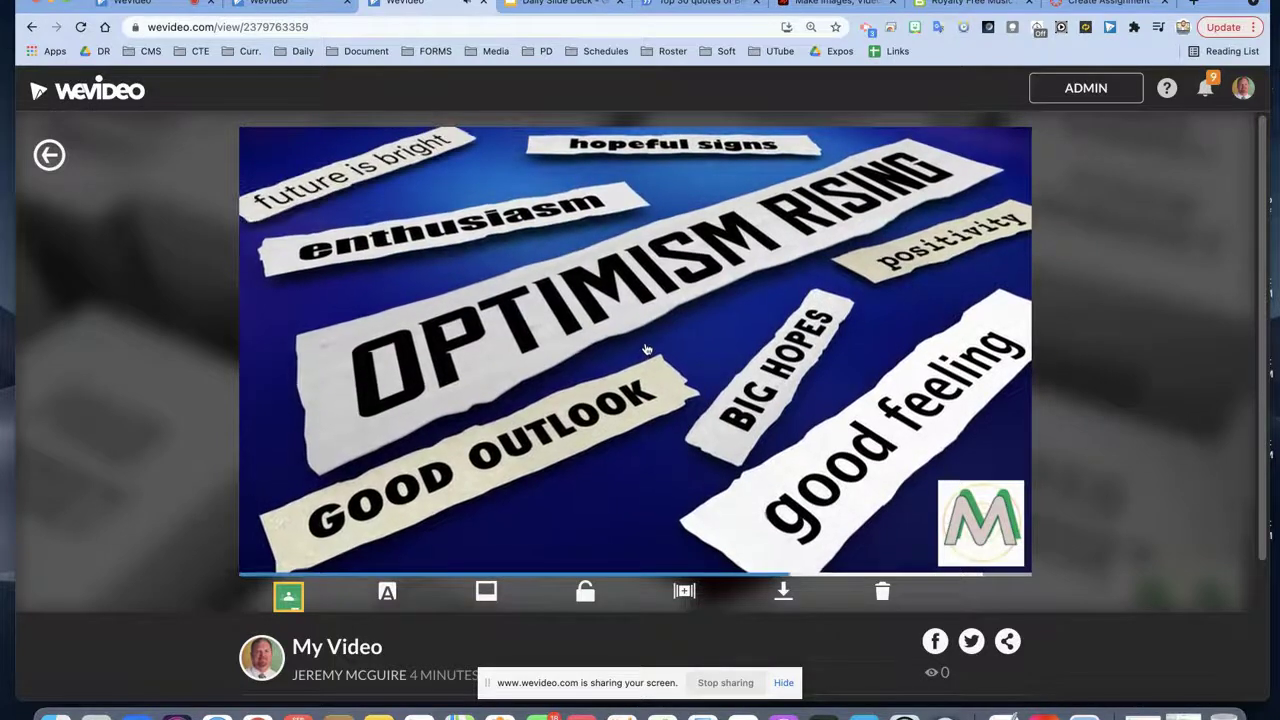
left_click(646, 349)
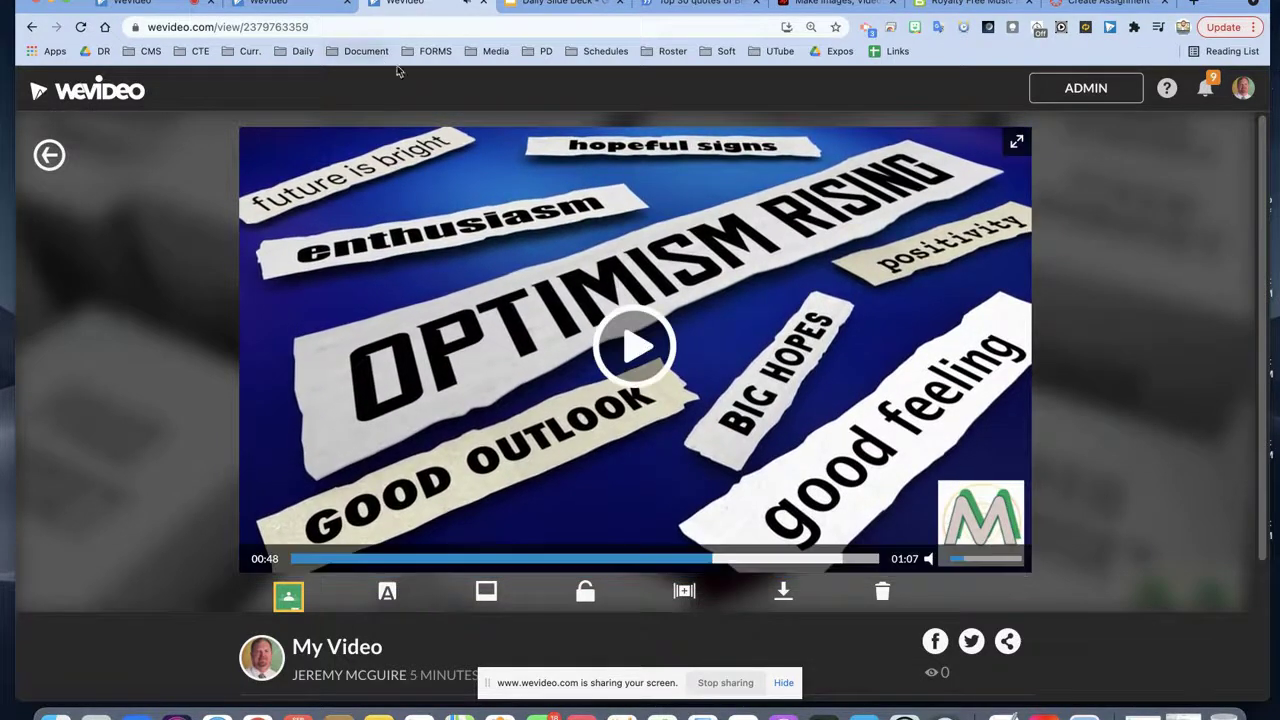
left_click(50, 155)
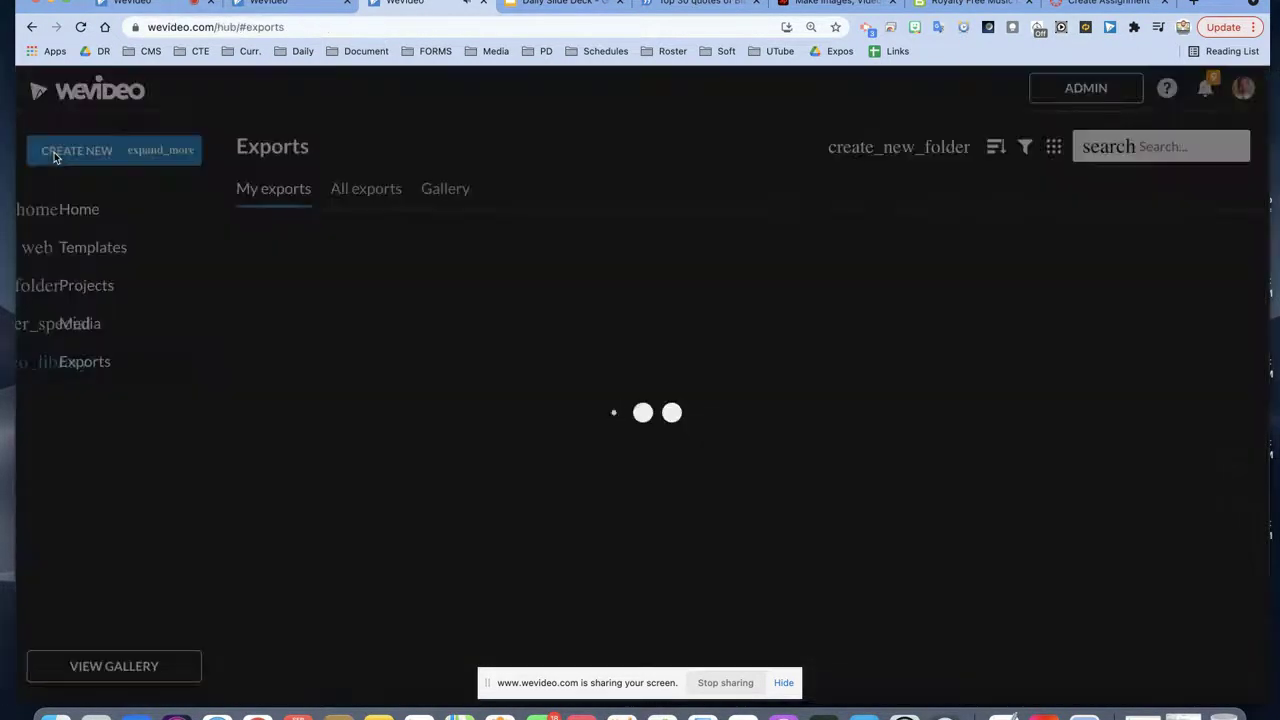
Step: Save and publish the "WEVIDEO REVIEW FOR 9/22/21" assignment in Canvas and return to the WeVideo editor
left_click(143, 5)
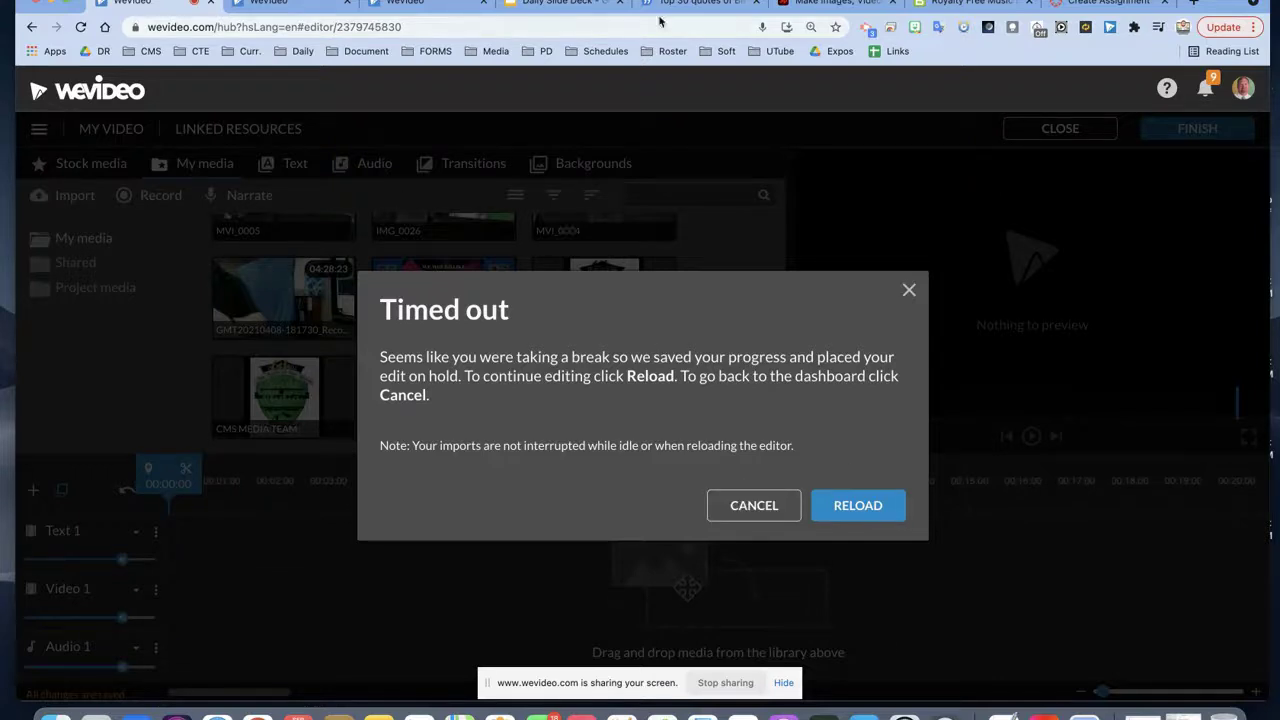
left_click(1100, 4)
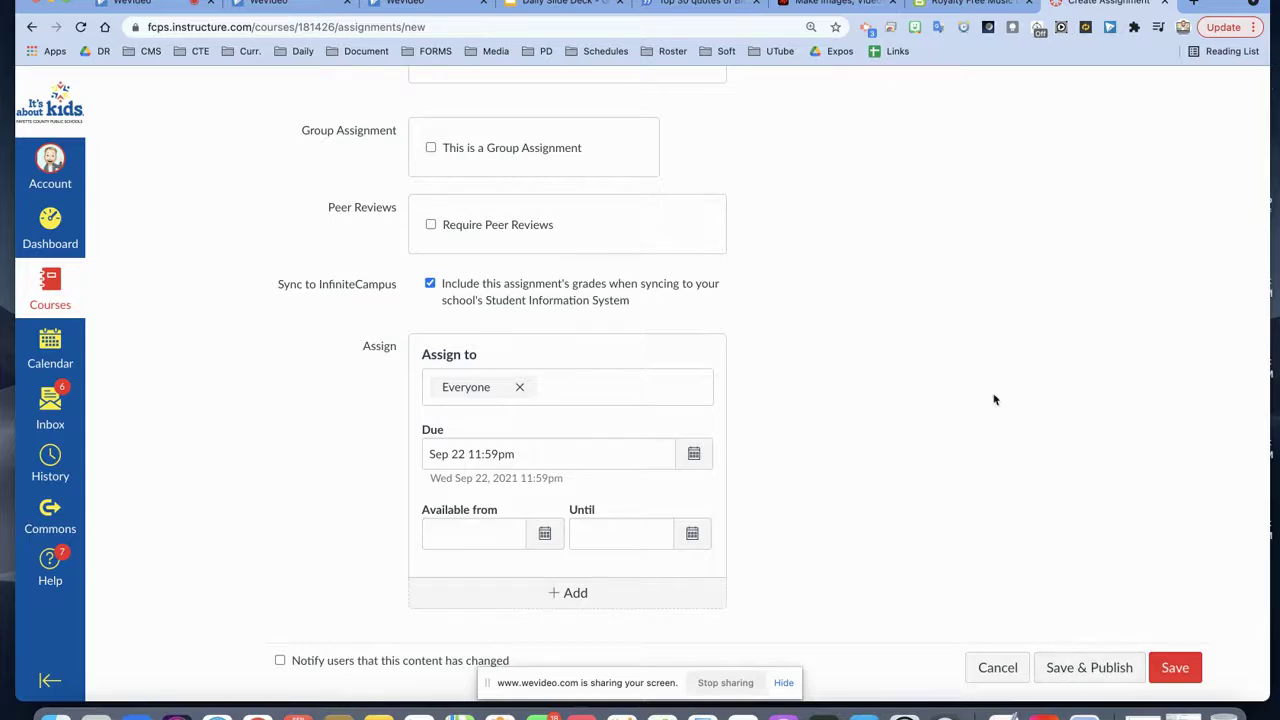
left_click(1072, 677)
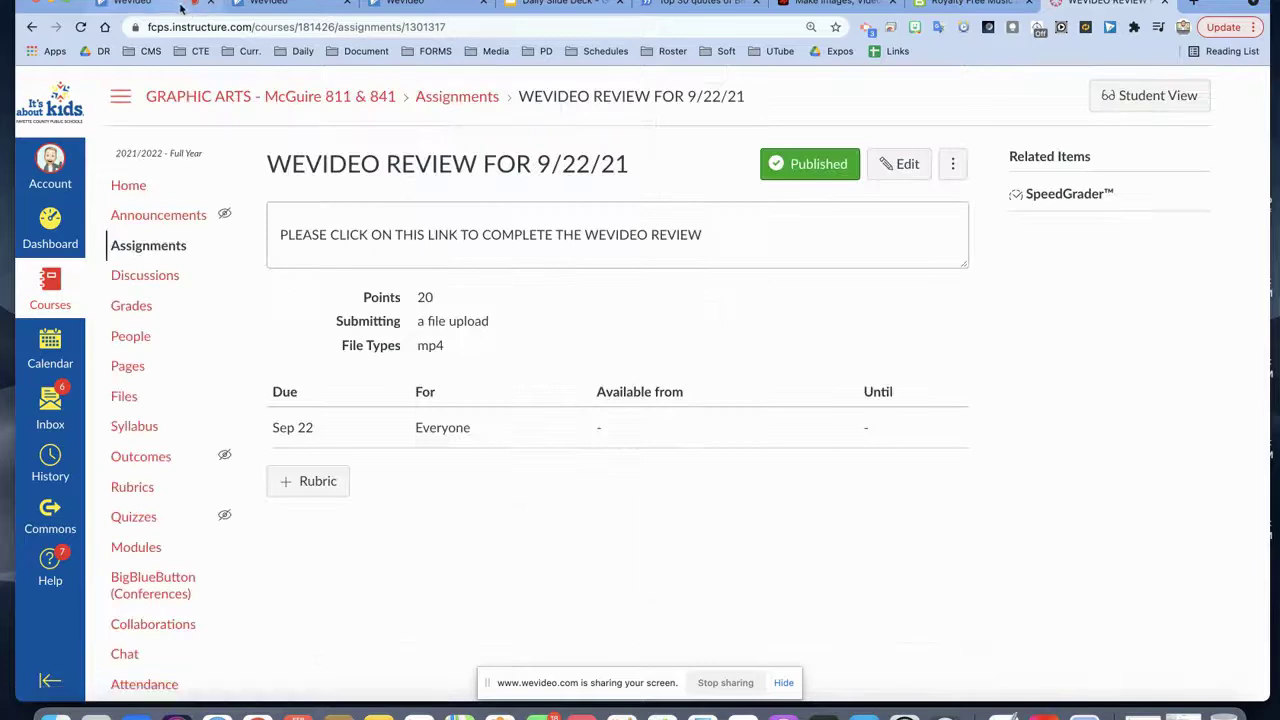
left_click(170, 6)
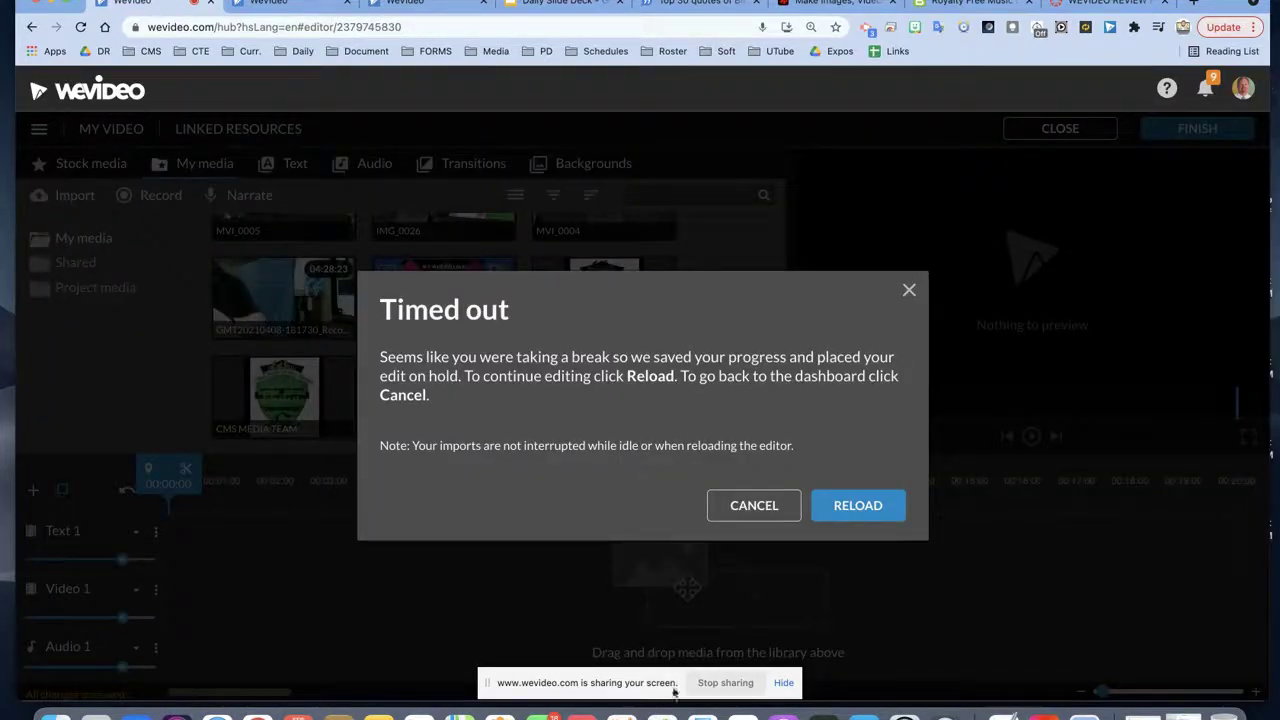